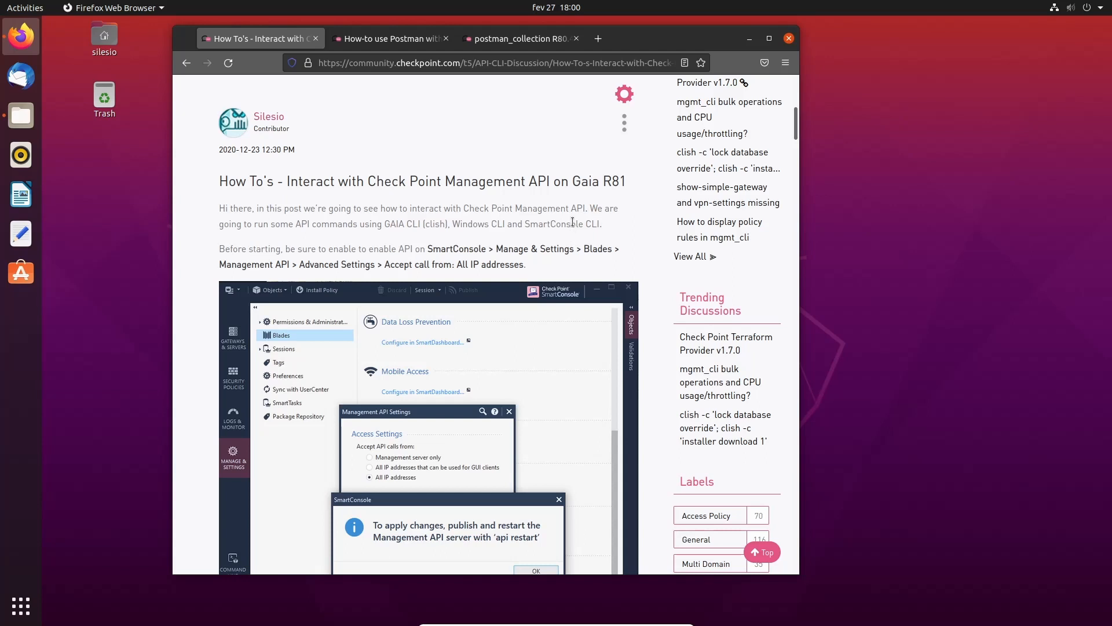
- Find postman in Ubuntu Software and install the snap, authorizing with the account password
left_click(22, 273)
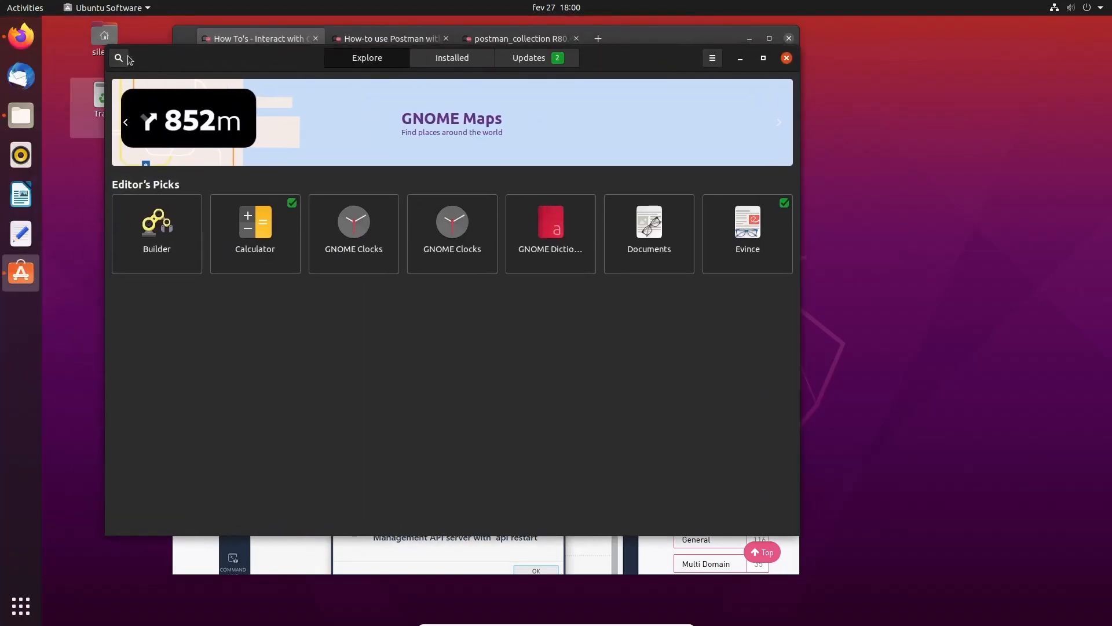
left_click(118, 57)
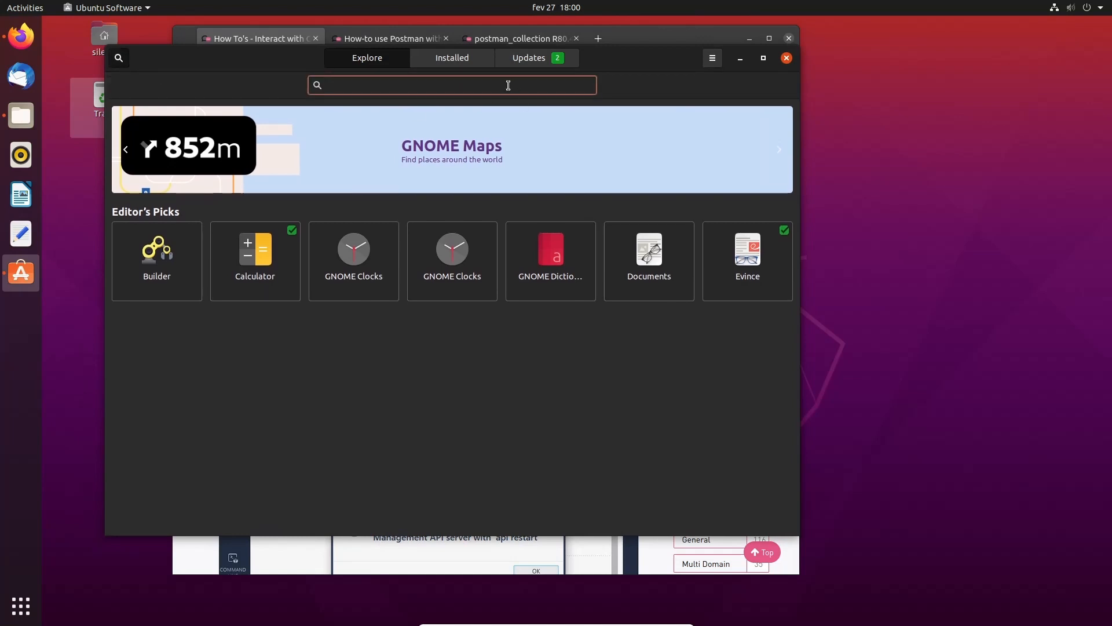
type("postman")
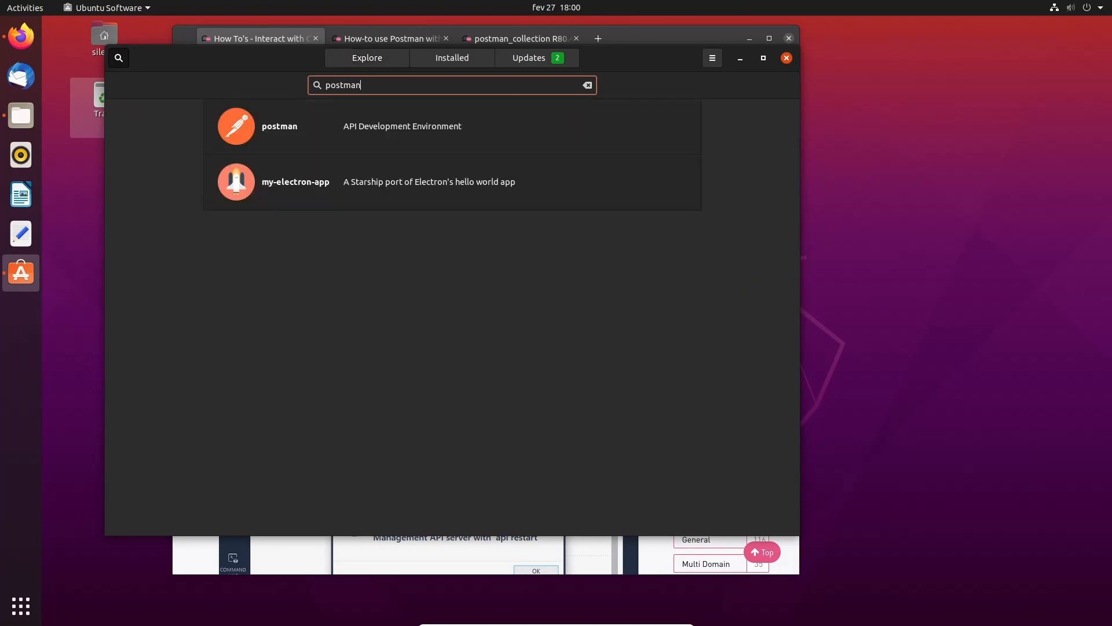
left_click(459, 118)
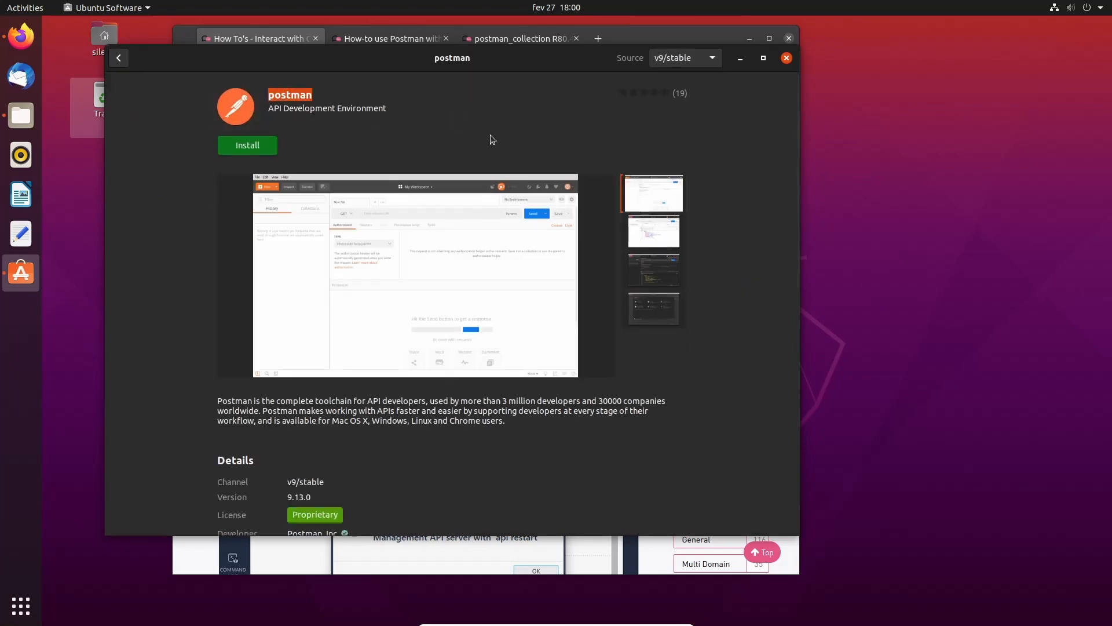
left_click(269, 153)
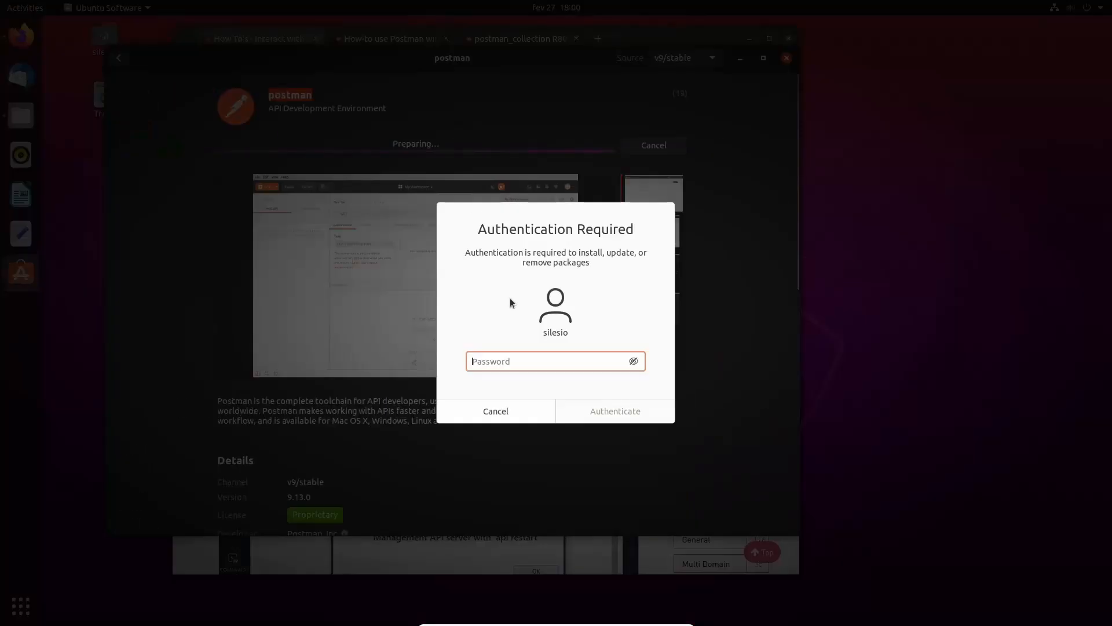
type("******")
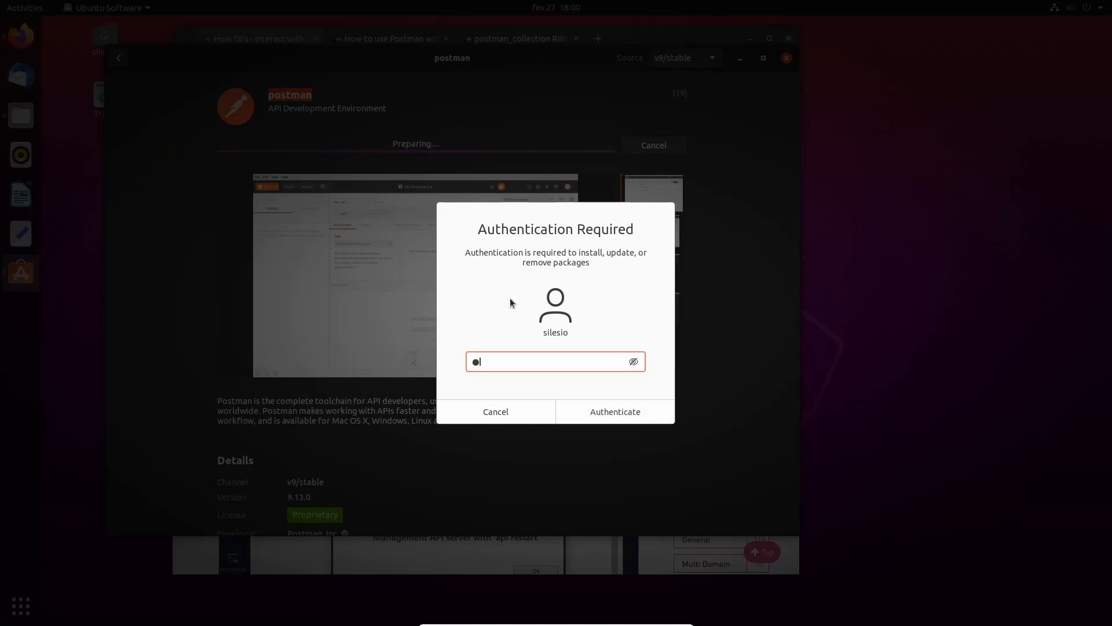
type("**")
key("Return")
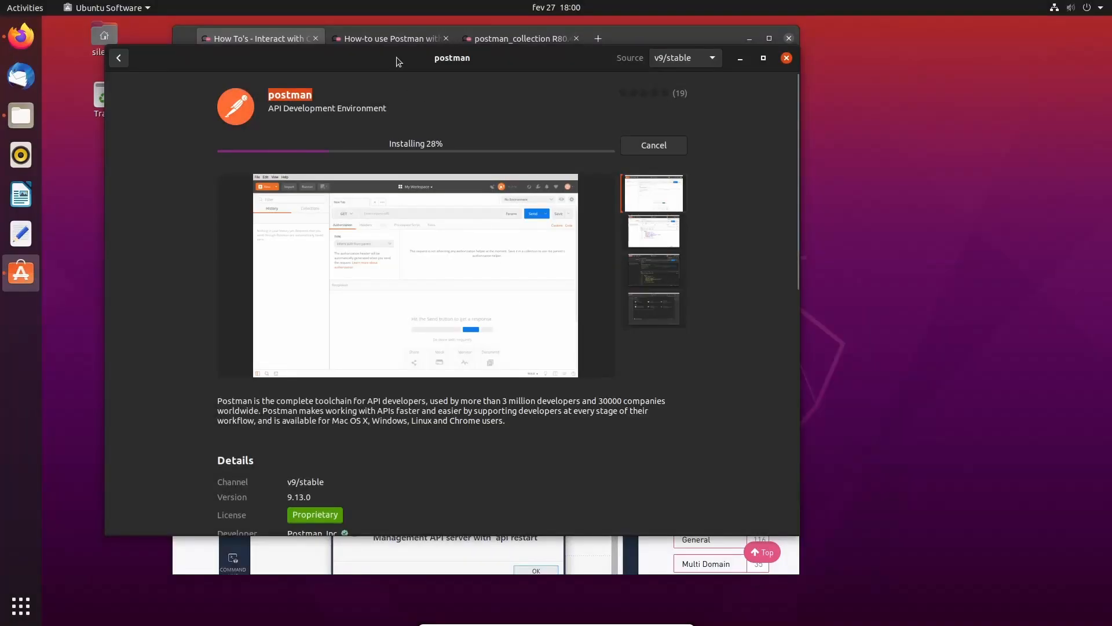
left_click_drag(394, 50, 580, 39)
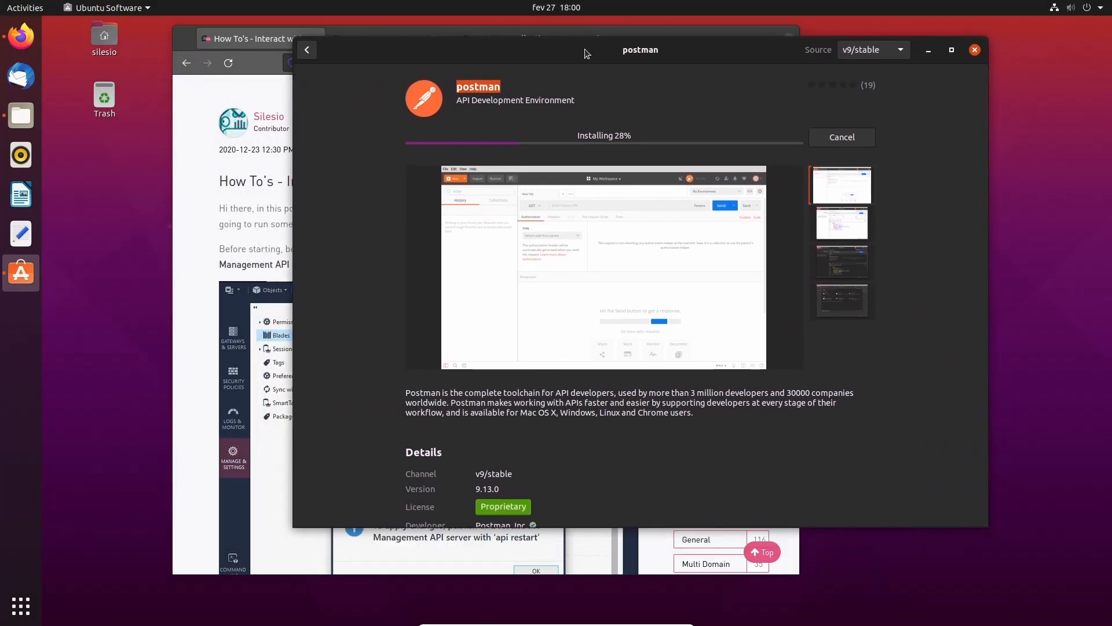
- Bring Firefox's Check Point Gaia R81 Management API article in front and scroll through it
left_click(197, 215)
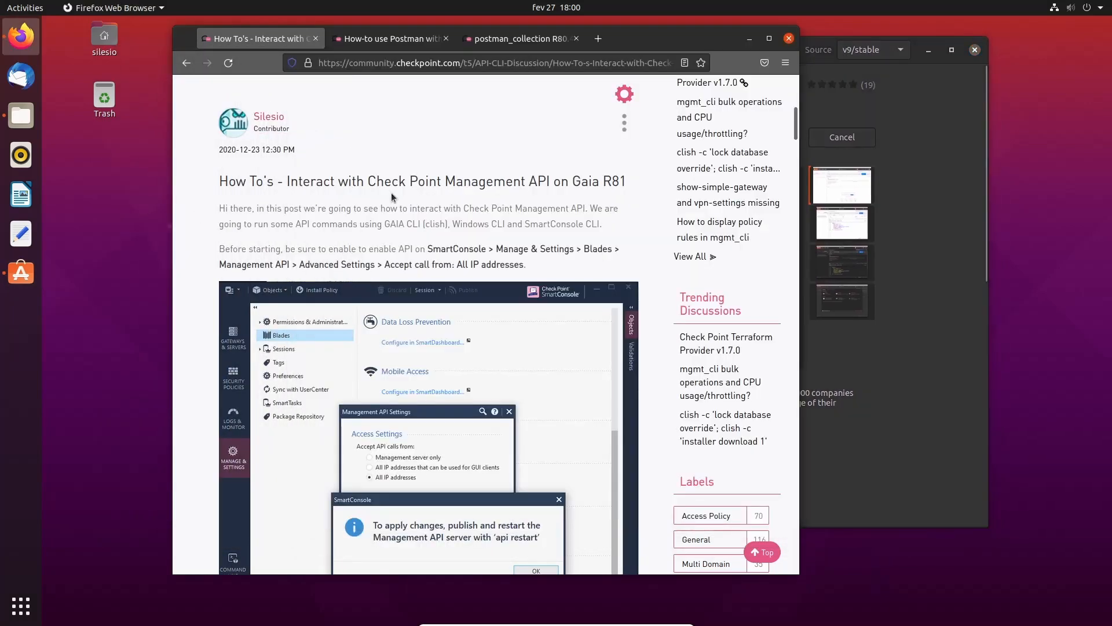
left_click_drag(619, 46, 546, 48)
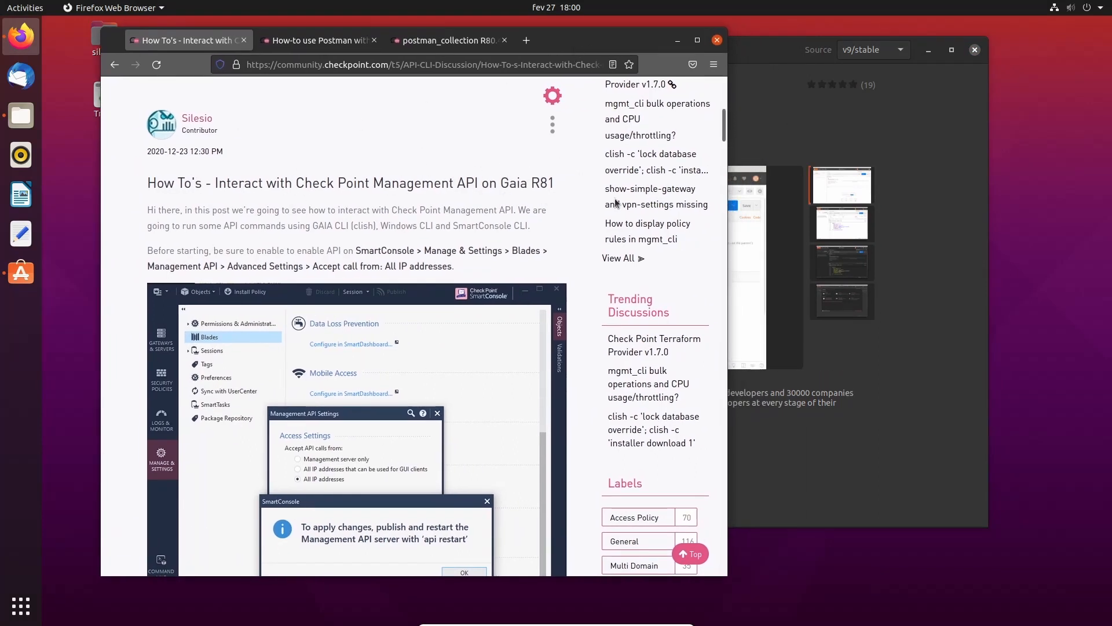
left_click(904, 266)
left_click(223, 217)
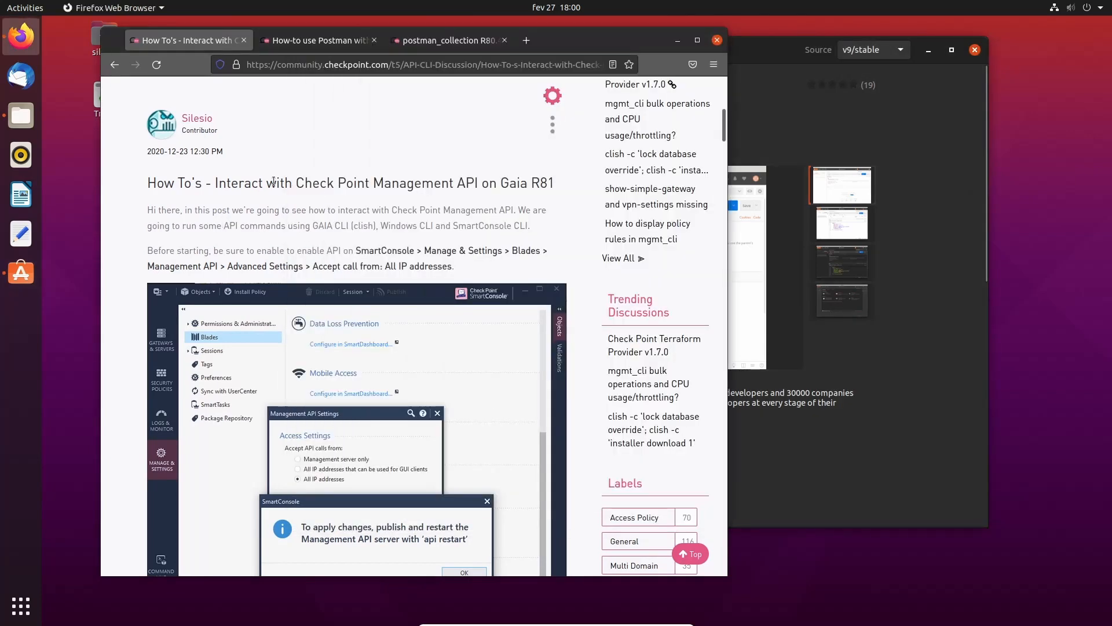
scroll(366, 294, "down", 8)
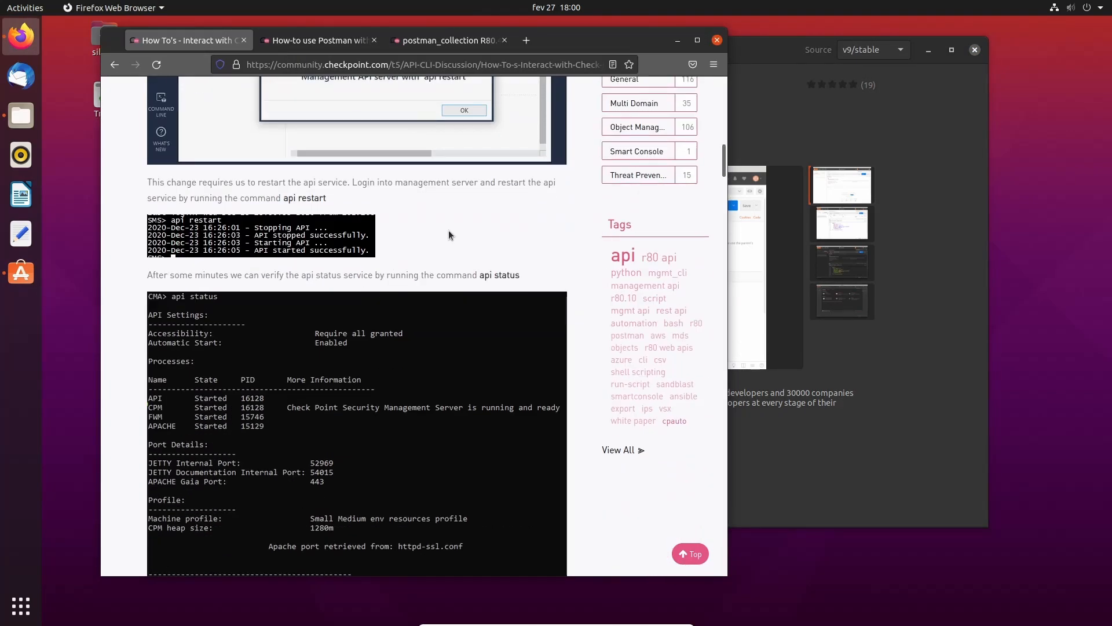
scroll(448, 231, "down", 15)
scroll(449, 230, "up", 6)
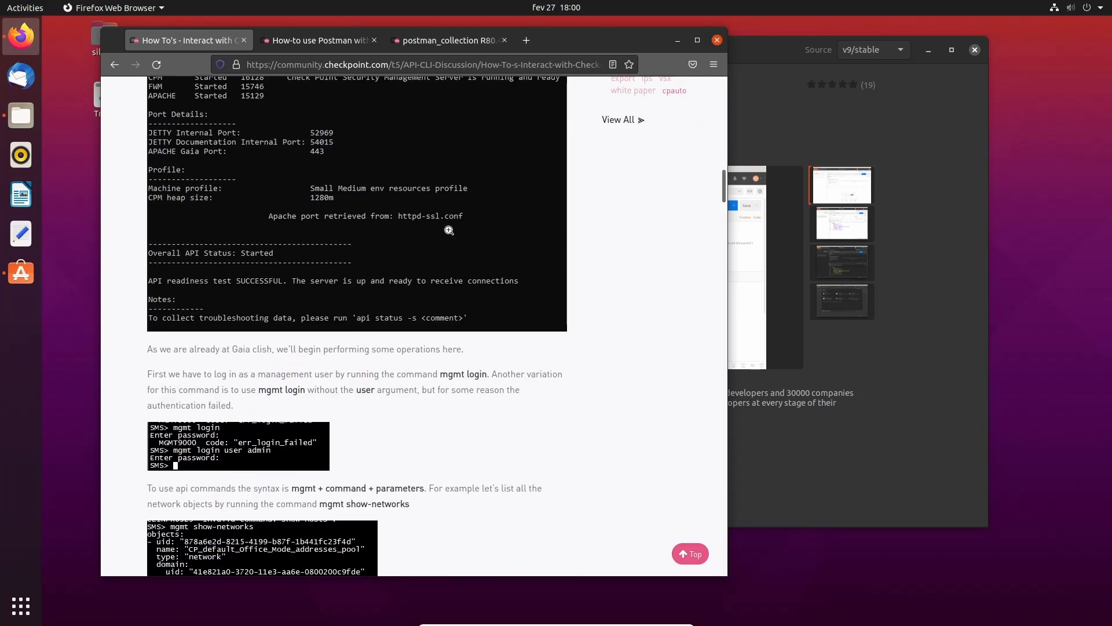
scroll(449, 230, "up", 15)
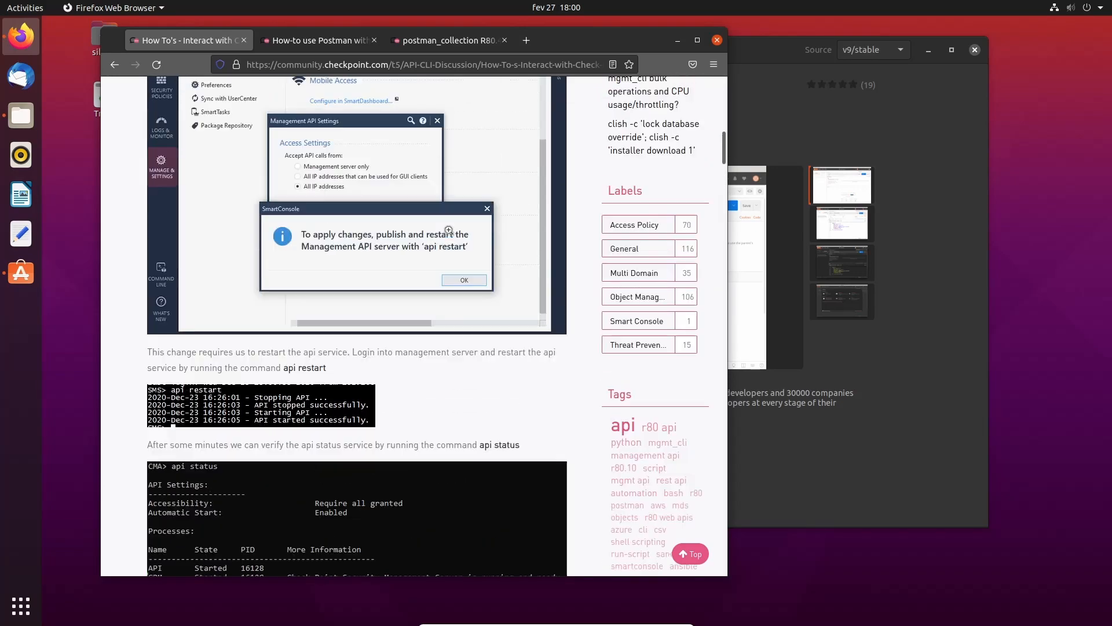
scroll(449, 230, "up", 2)
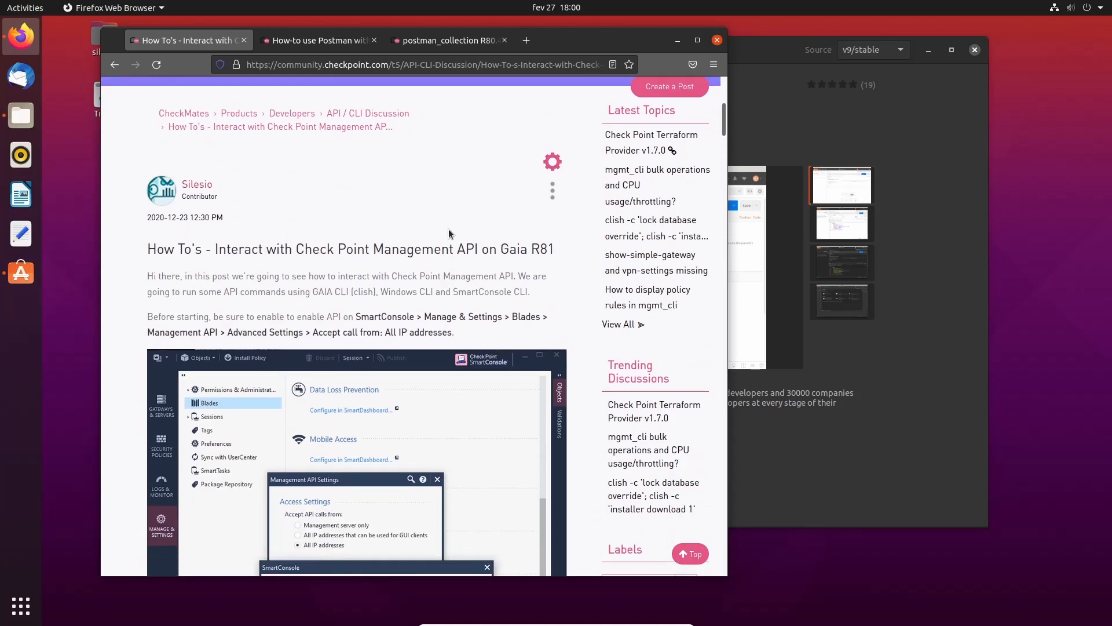
- Close Ubuntu Software and launch Postman by searching 'postl' in the applications overview
left_click(823, 474)
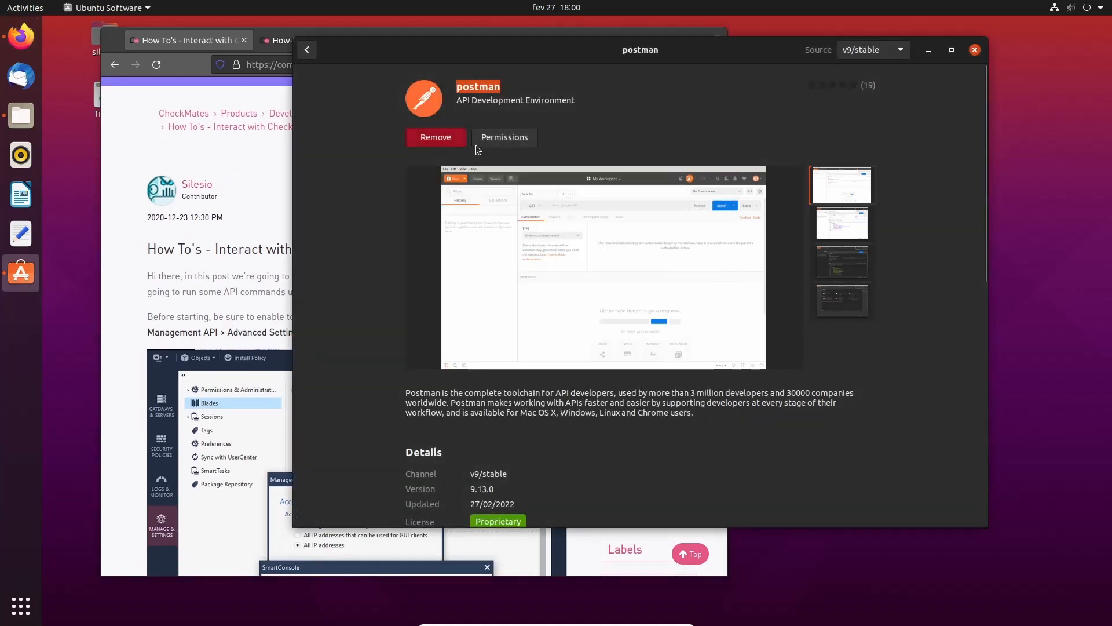
left_click(974, 52)
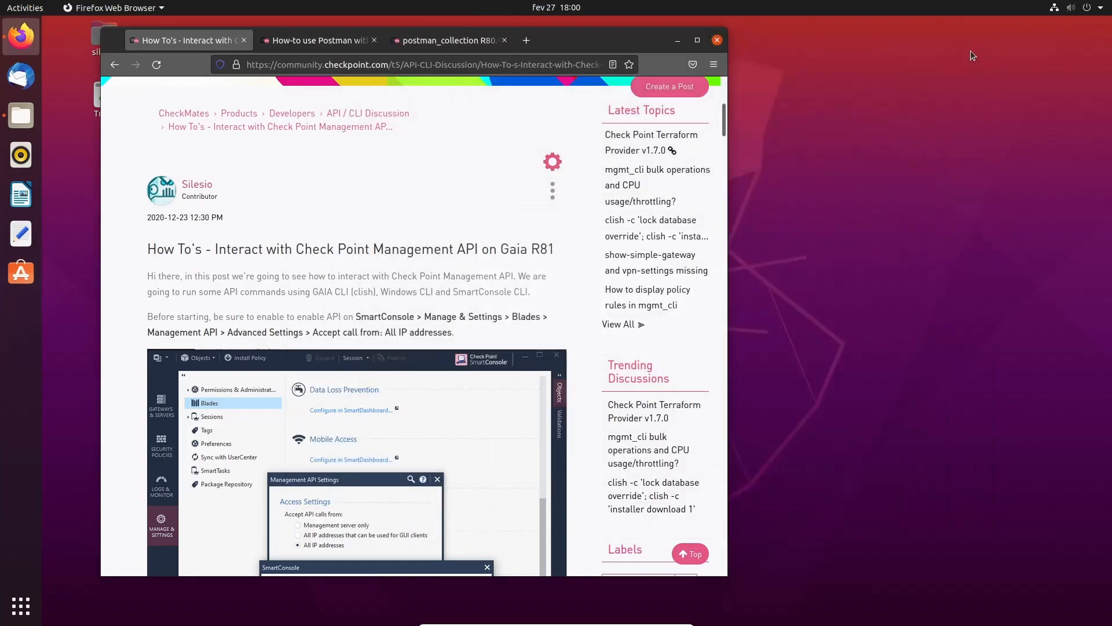
left_click(21, 606)
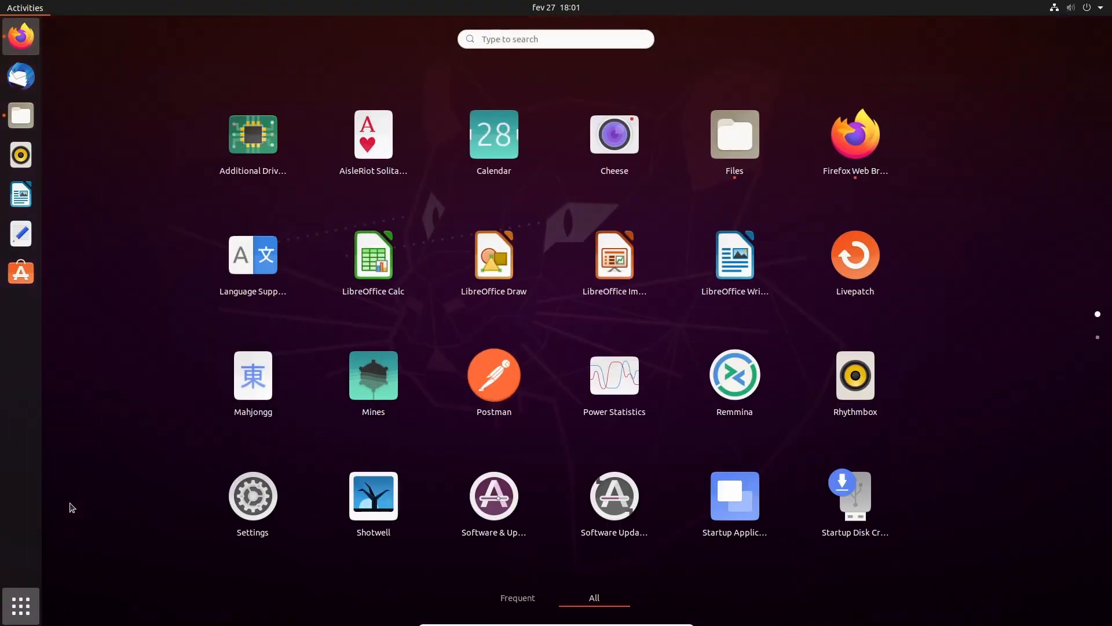
type("postl")
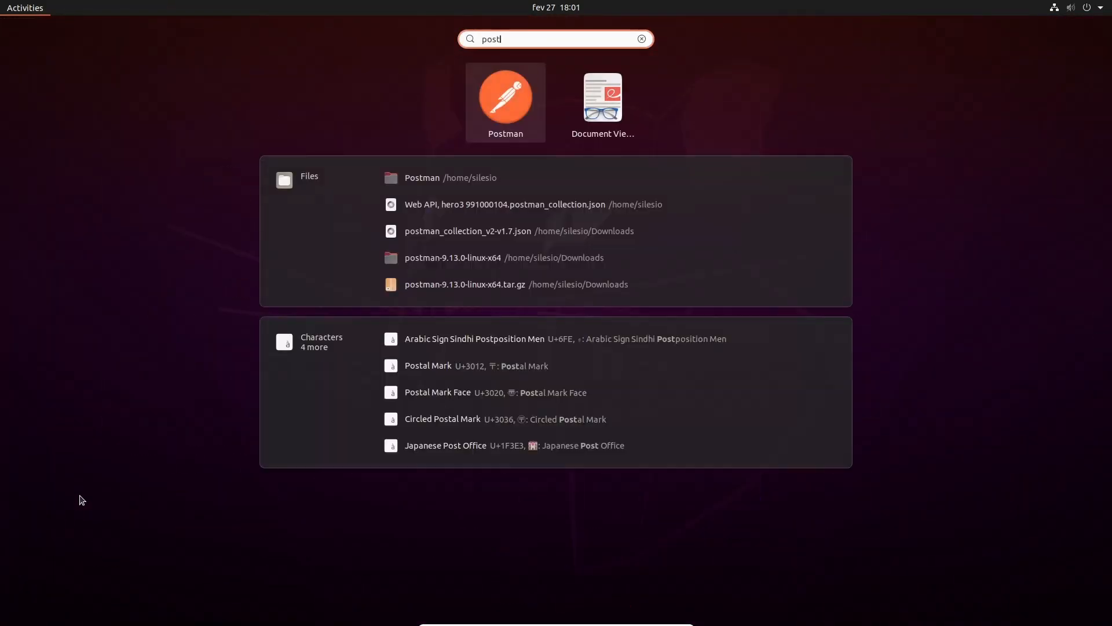
left_click(495, 113)
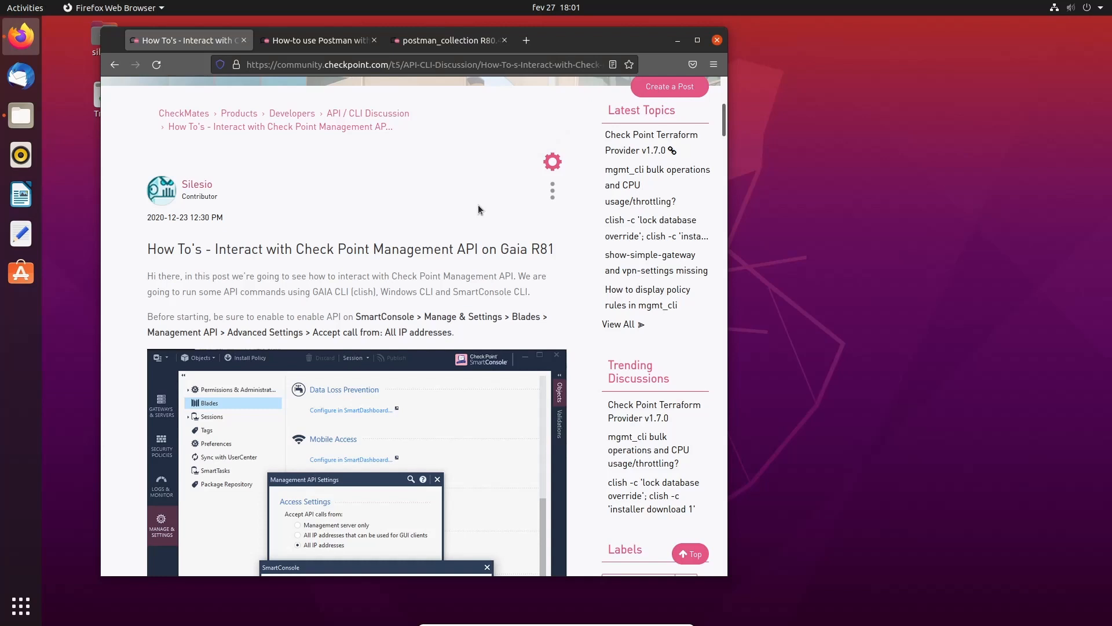
- Scroll through the How-to use Postman with R8x API article, then bring Postman forward
left_click(322, 40)
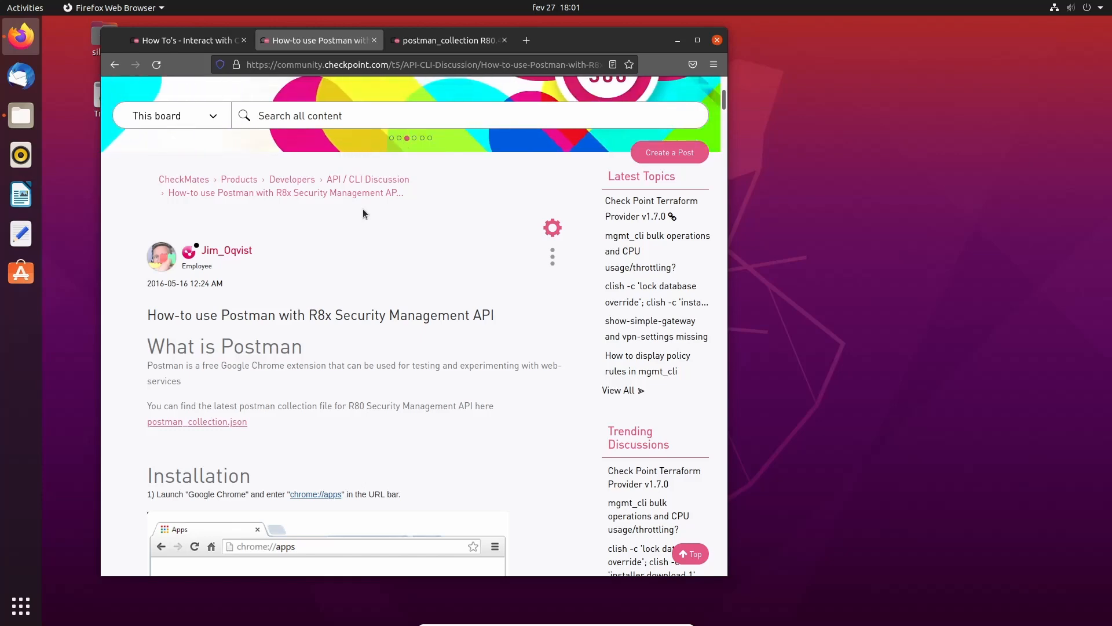
scroll(367, 268, "down", 10)
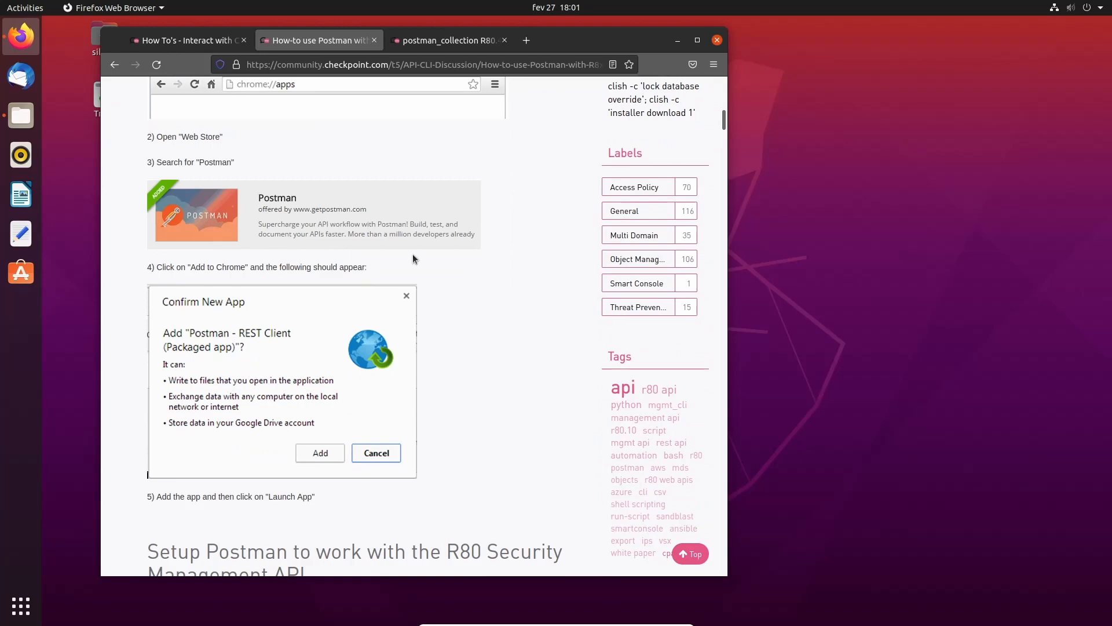
scroll(483, 247, "down", 2)
scroll(483, 246, "up", 2)
scroll(483, 247, "up", 12)
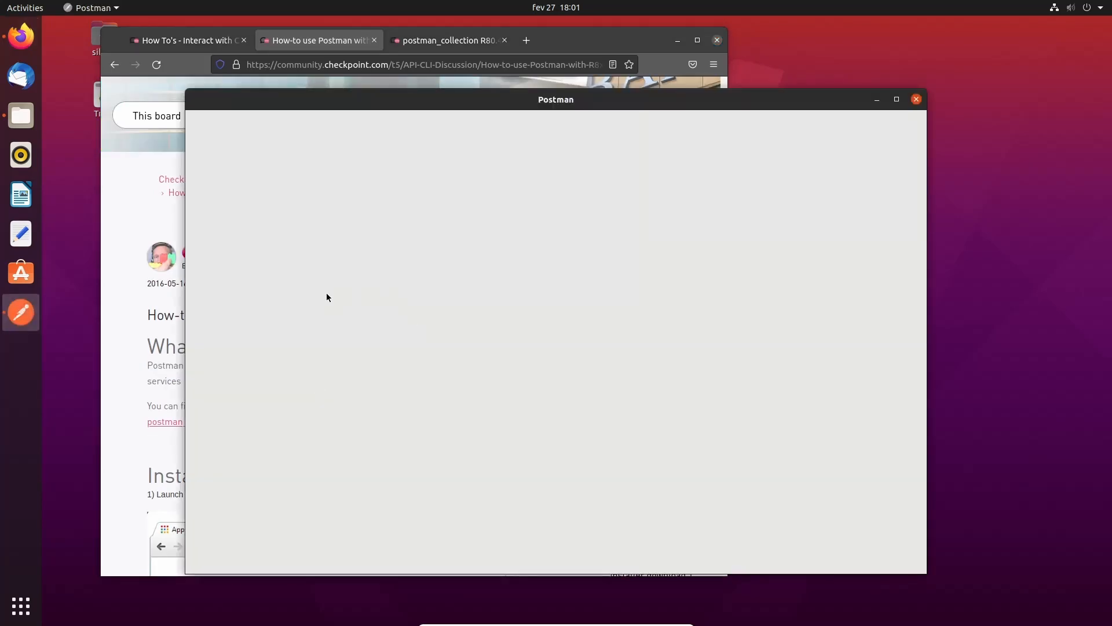
left_click(154, 288)
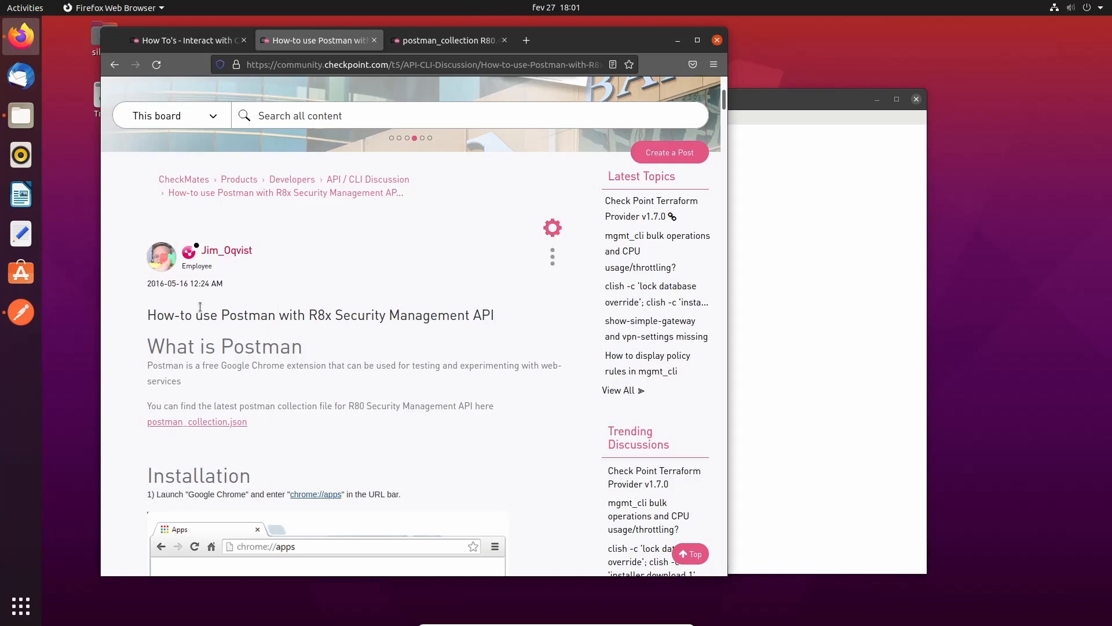
scroll(256, 353, "down", 15)
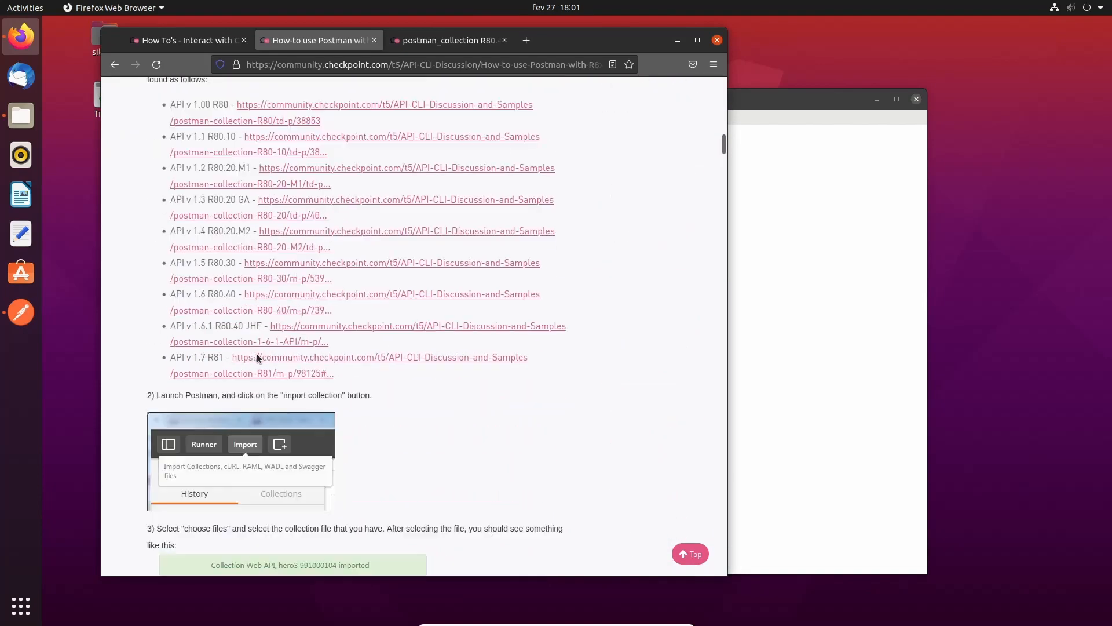
scroll(258, 357, "up", 15)
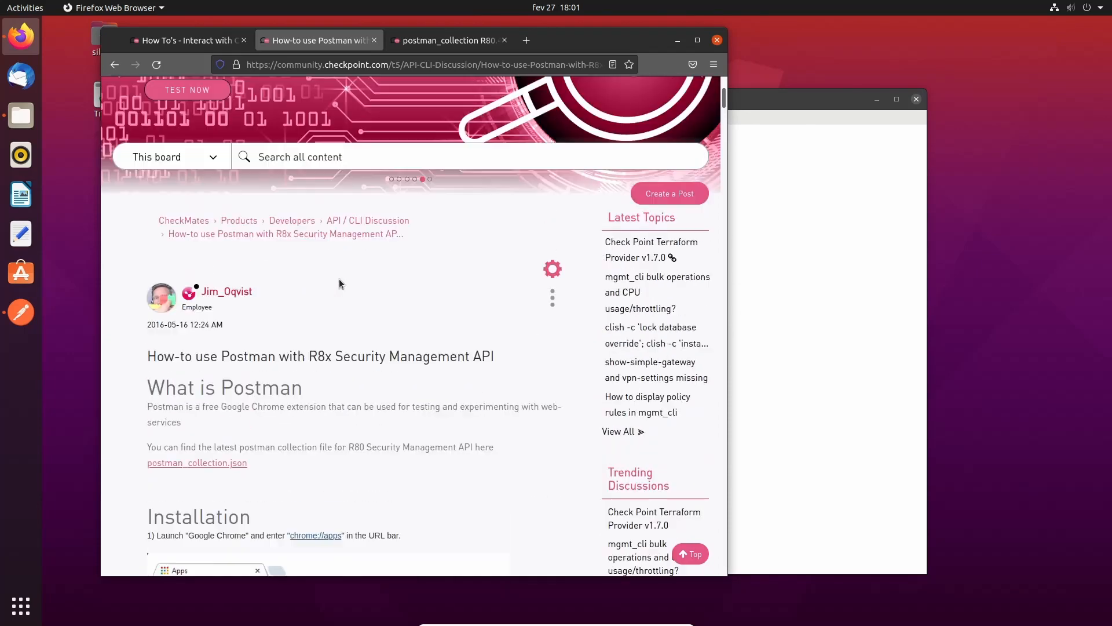
left_click(744, 93)
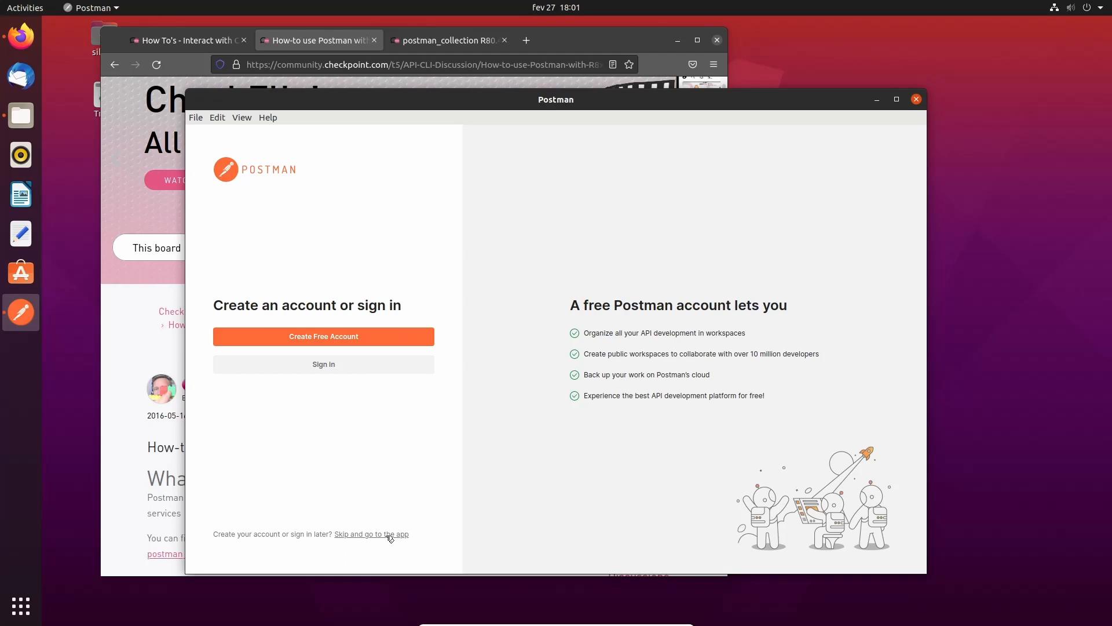
- Choose 'Skip and go to the app' on the Postman sign-in screen
left_click(389, 535)
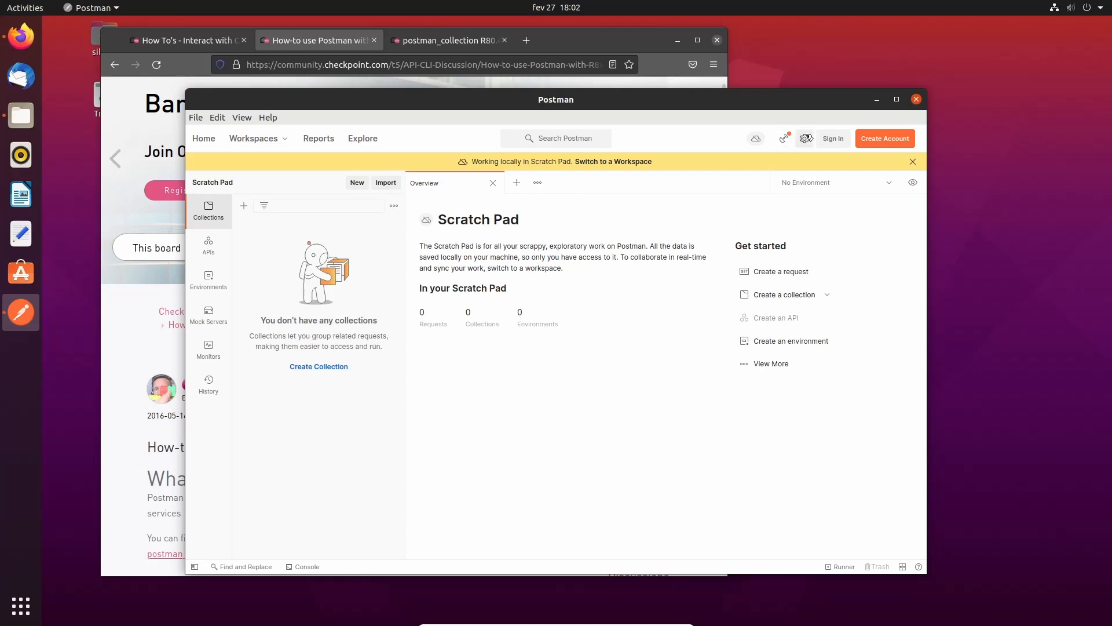
- Switch Postman to the dark theme in Settings
left_click(806, 138)
left_click(764, 157)
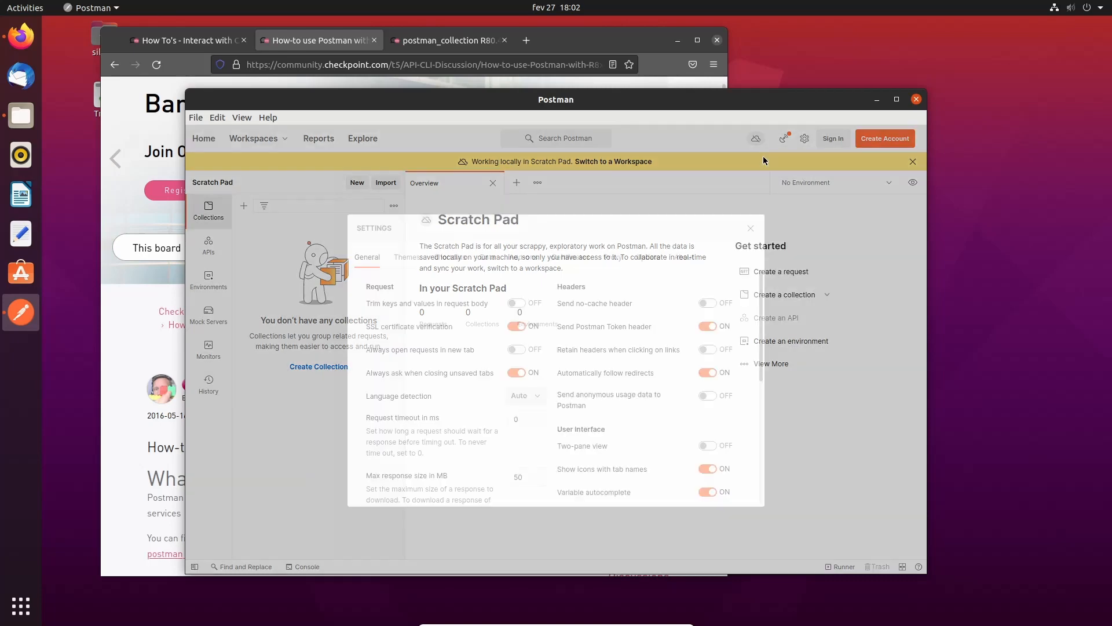
left_click(406, 257)
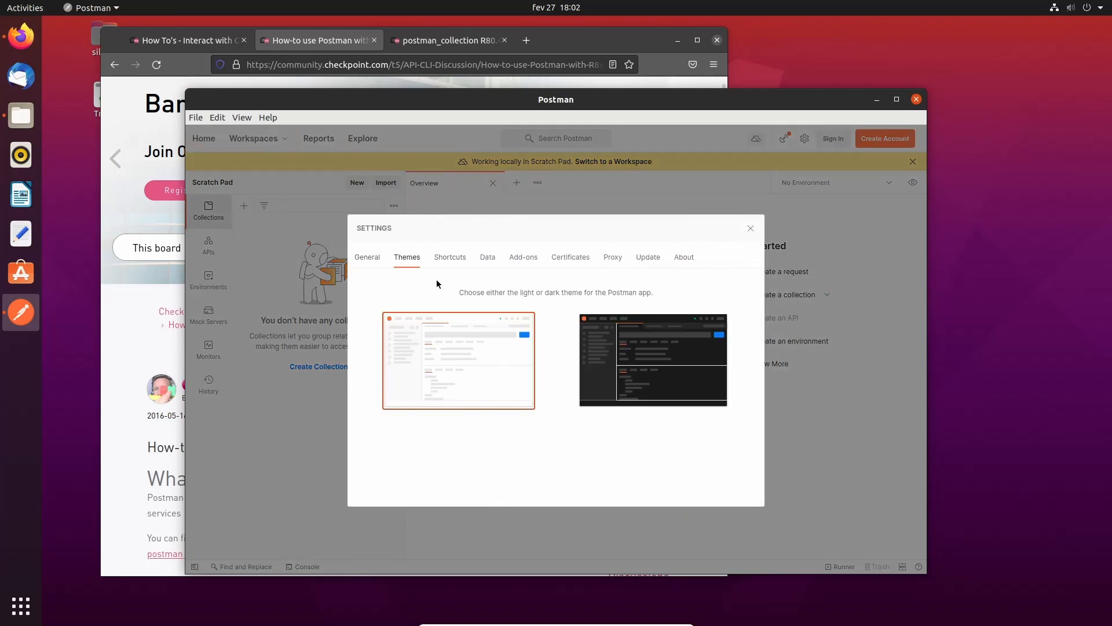
left_click(634, 375)
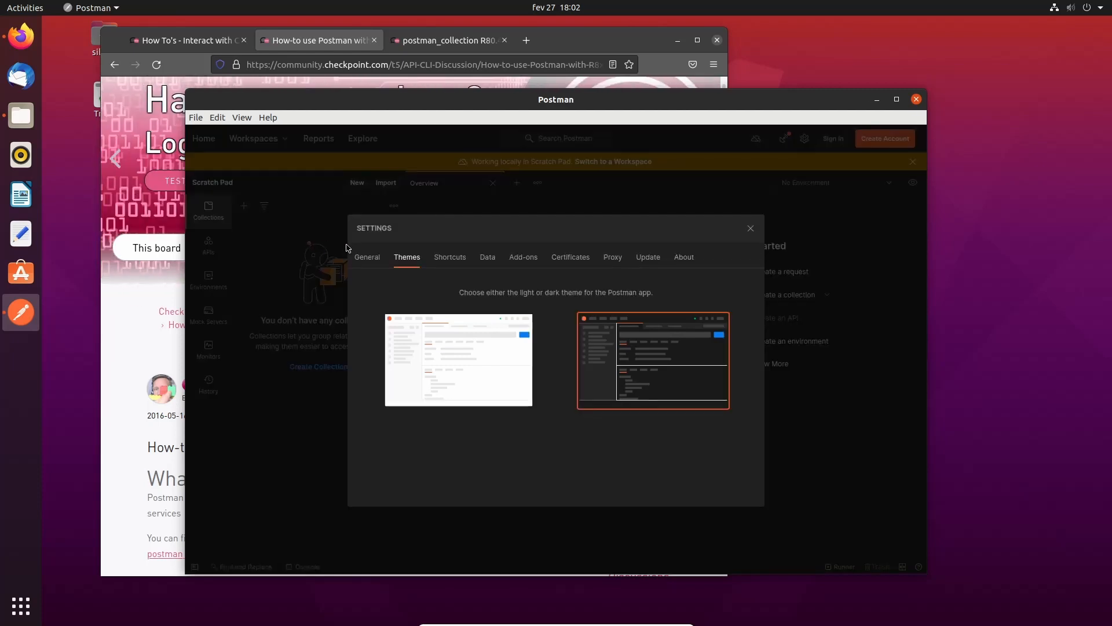
- Turn off SSL certificate verification, close Settings and dismiss the working-locally banner
left_click(367, 258)
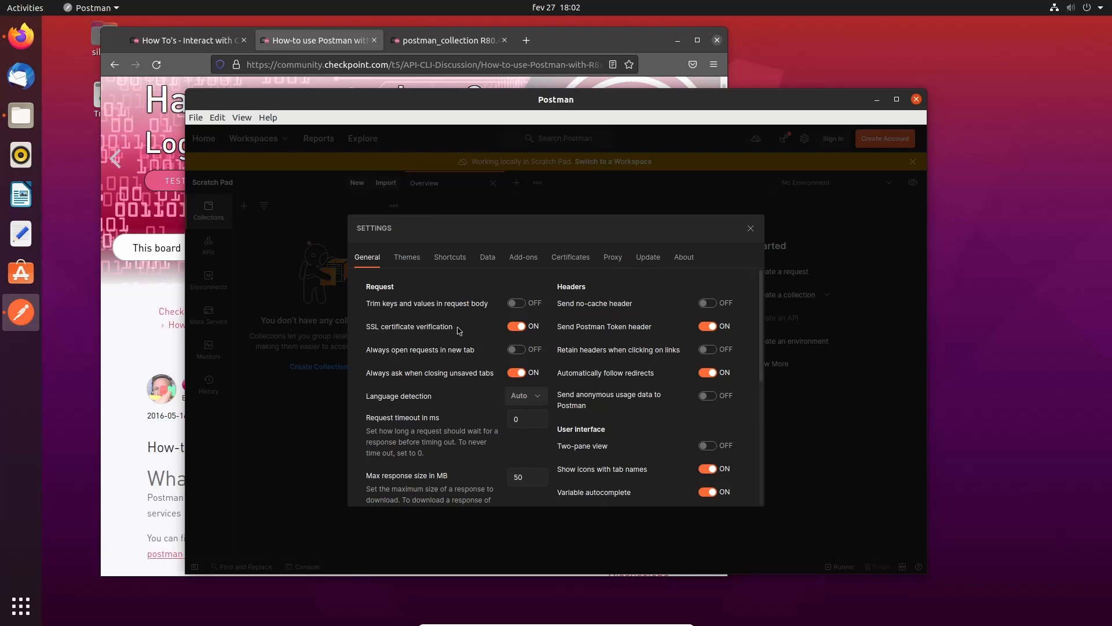
left_click(514, 327)
scroll(631, 392, "down", 1)
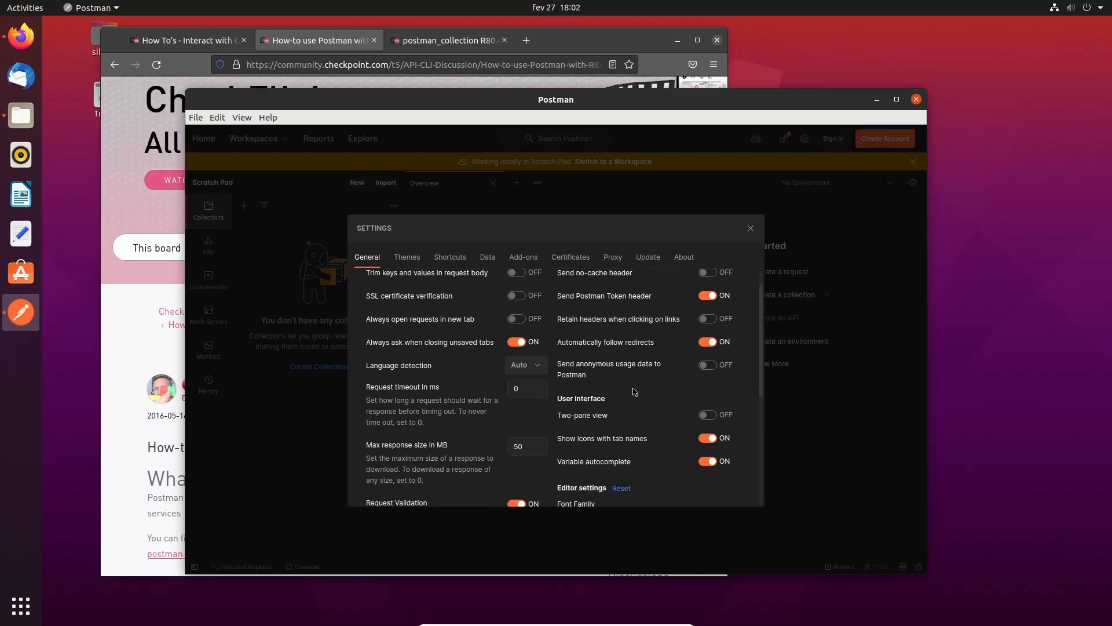
scroll(634, 392, "down", 3)
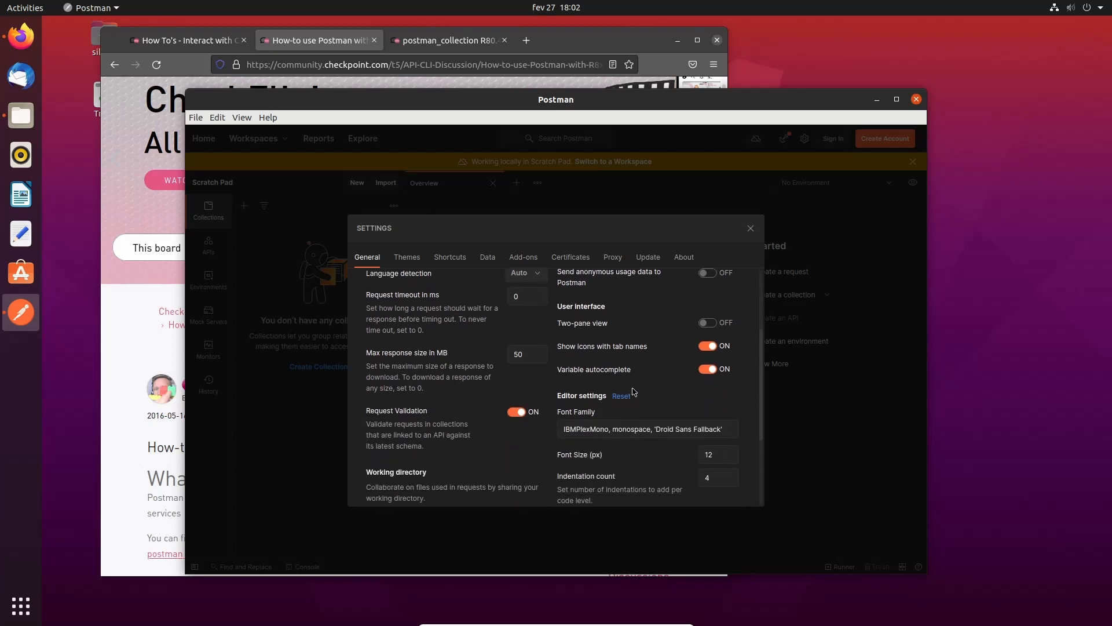
scroll(632, 392, "up", 1)
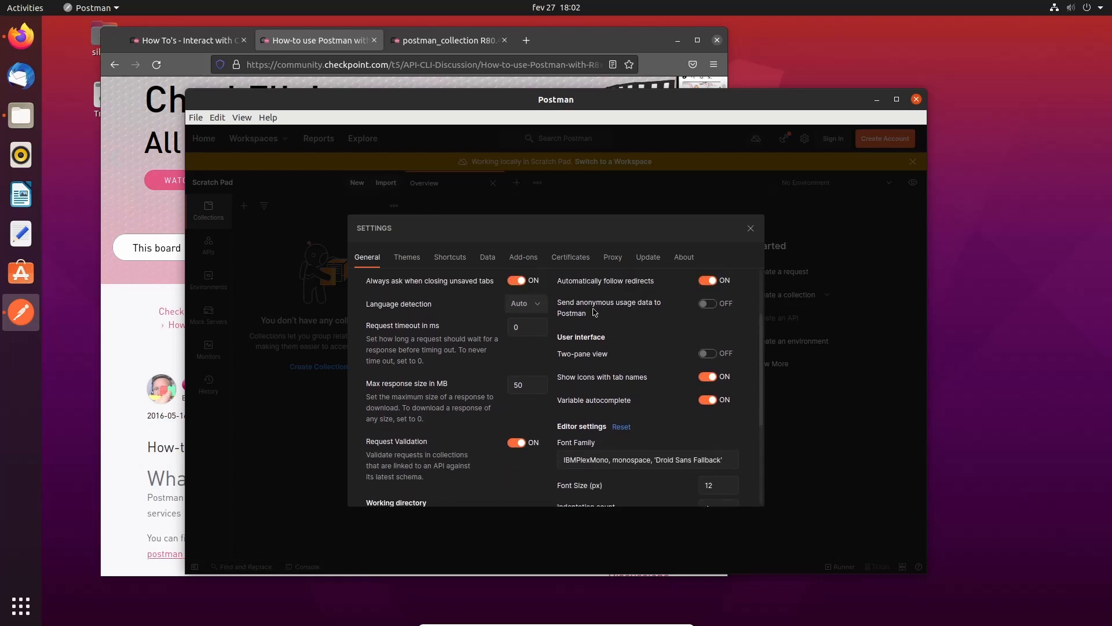
scroll(440, 416, "down", 5)
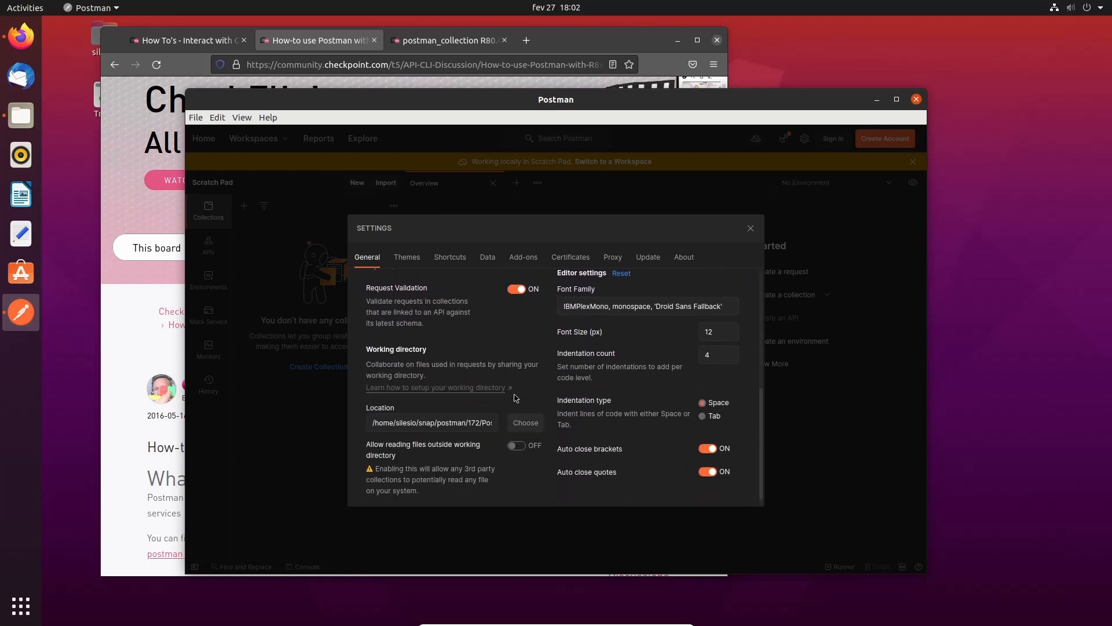
left_click(750, 229)
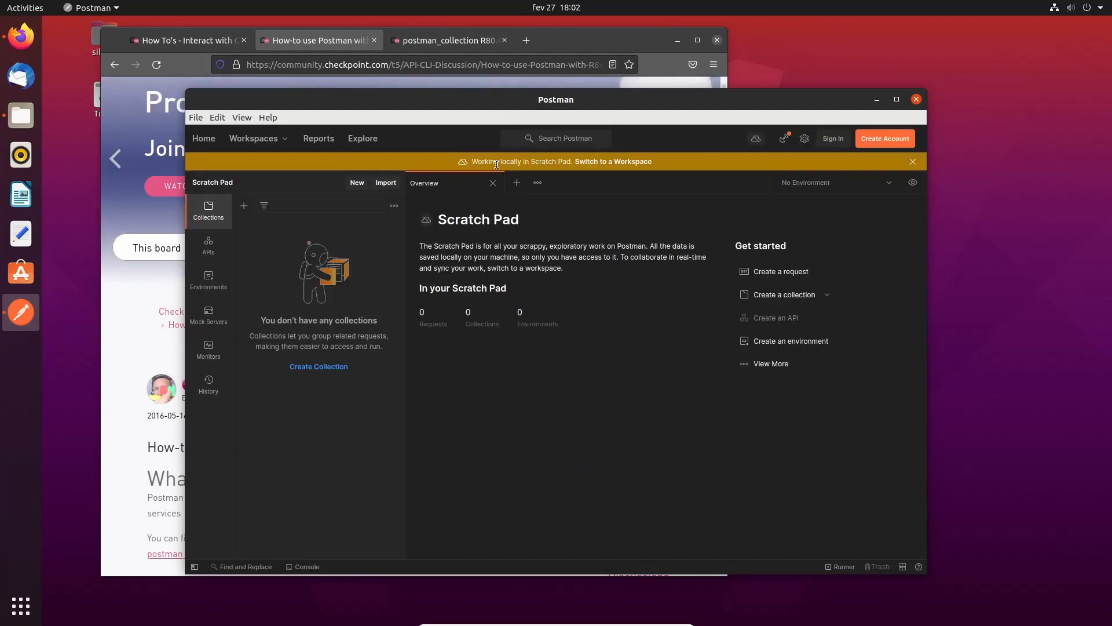
left_click(914, 162)
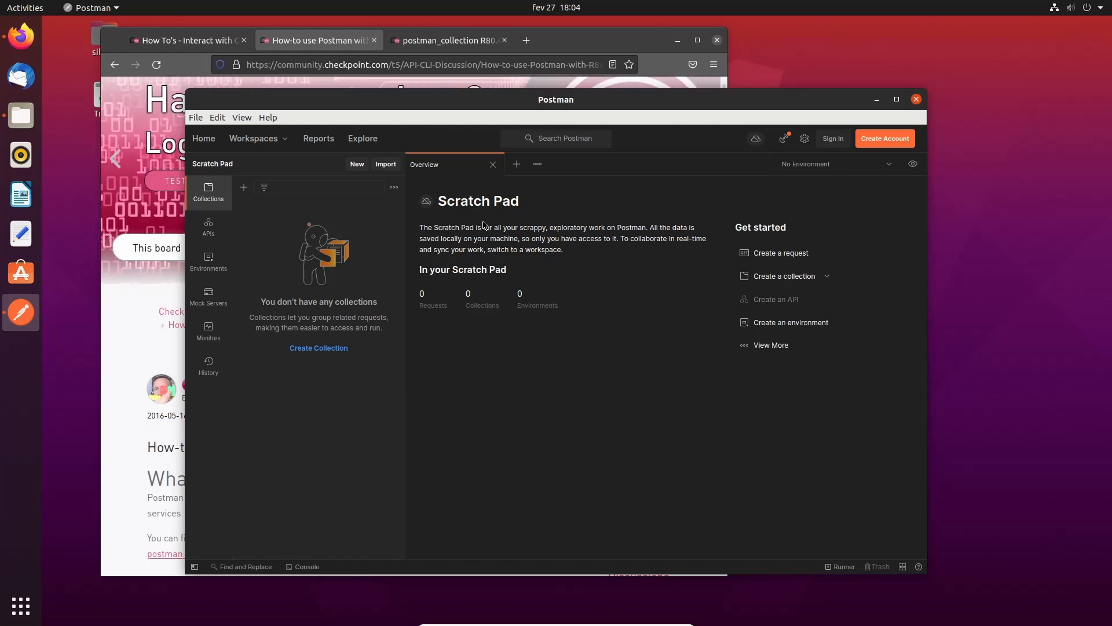
left_click(523, 44)
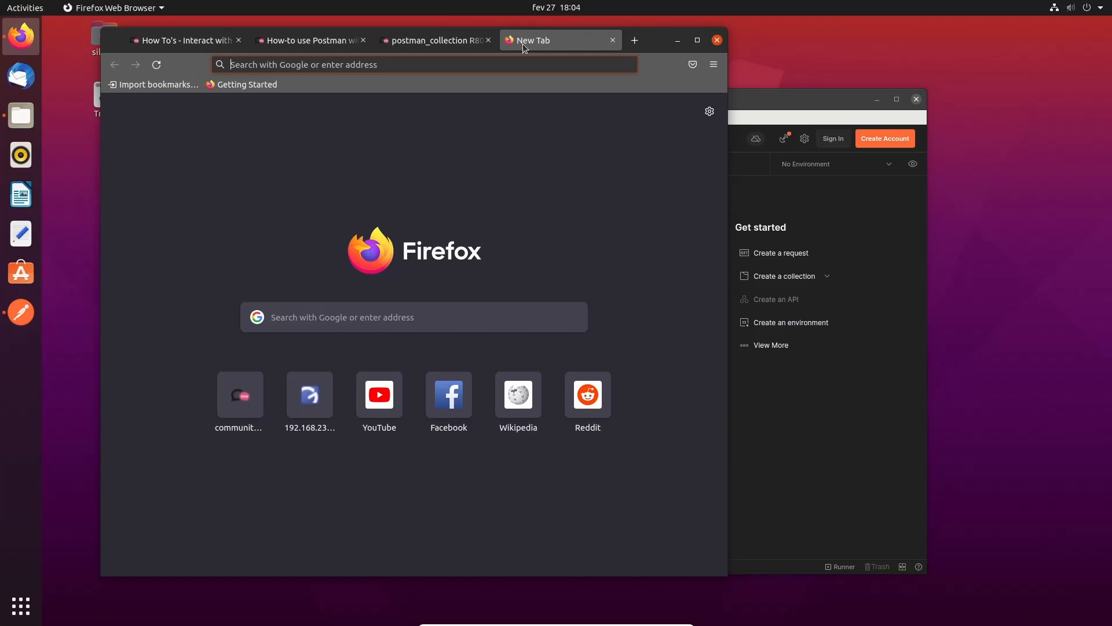
type("10.65.74.")
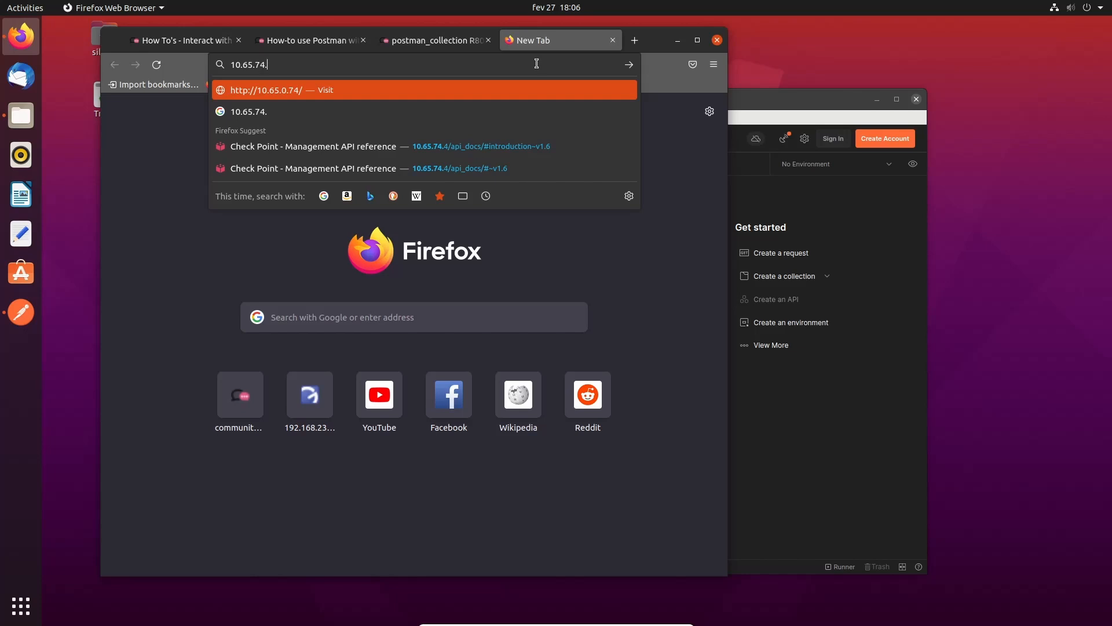
type("4/")
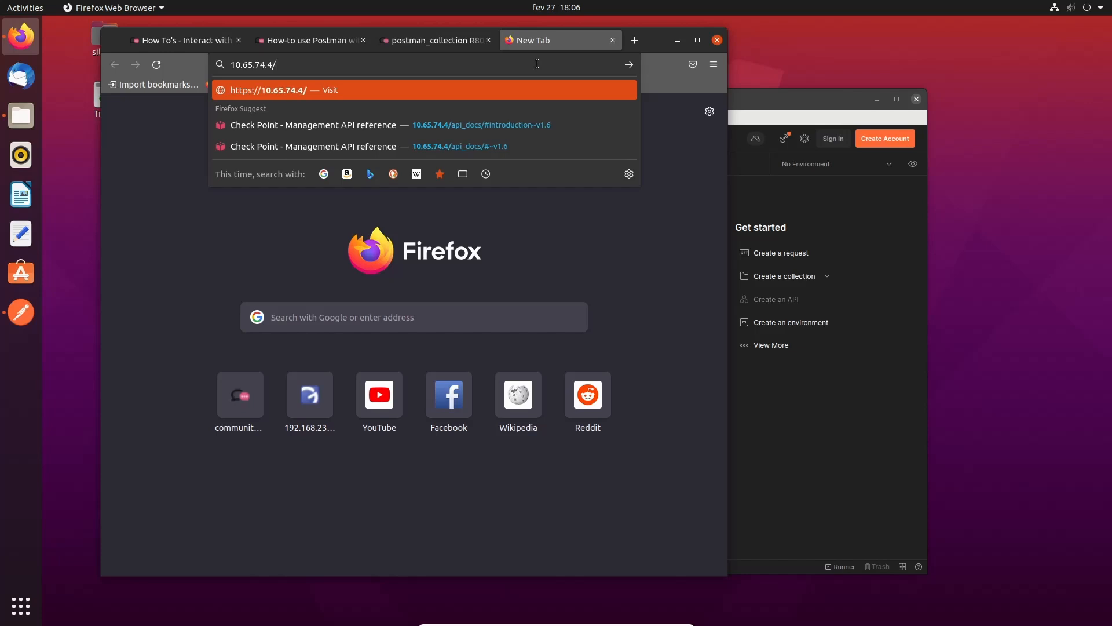
key("Home")
type("https")
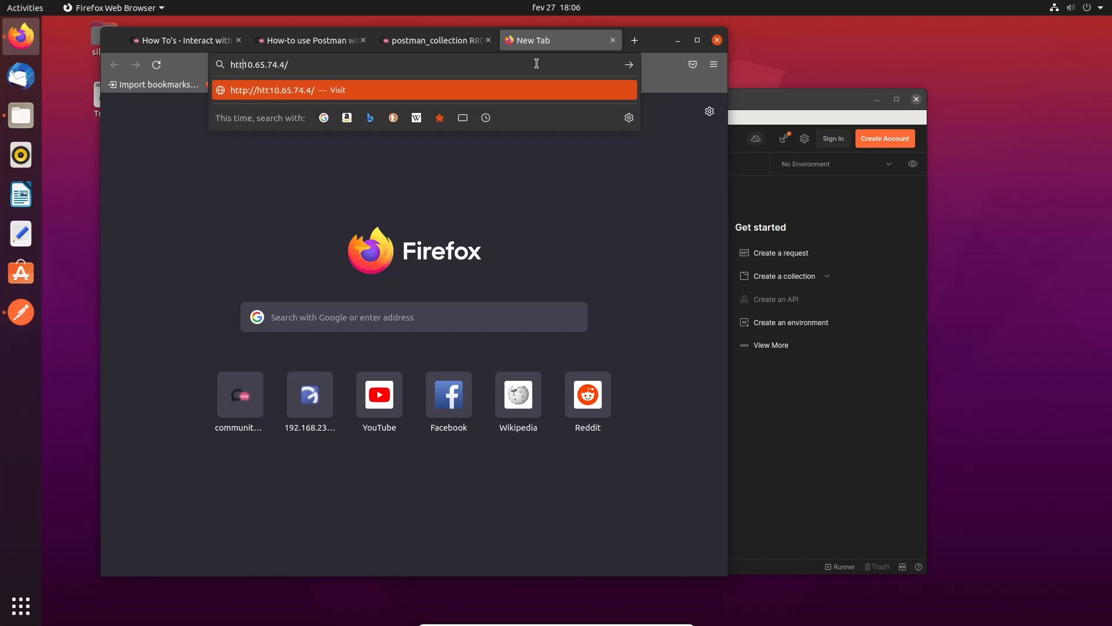
type("://10.65.74.4/")
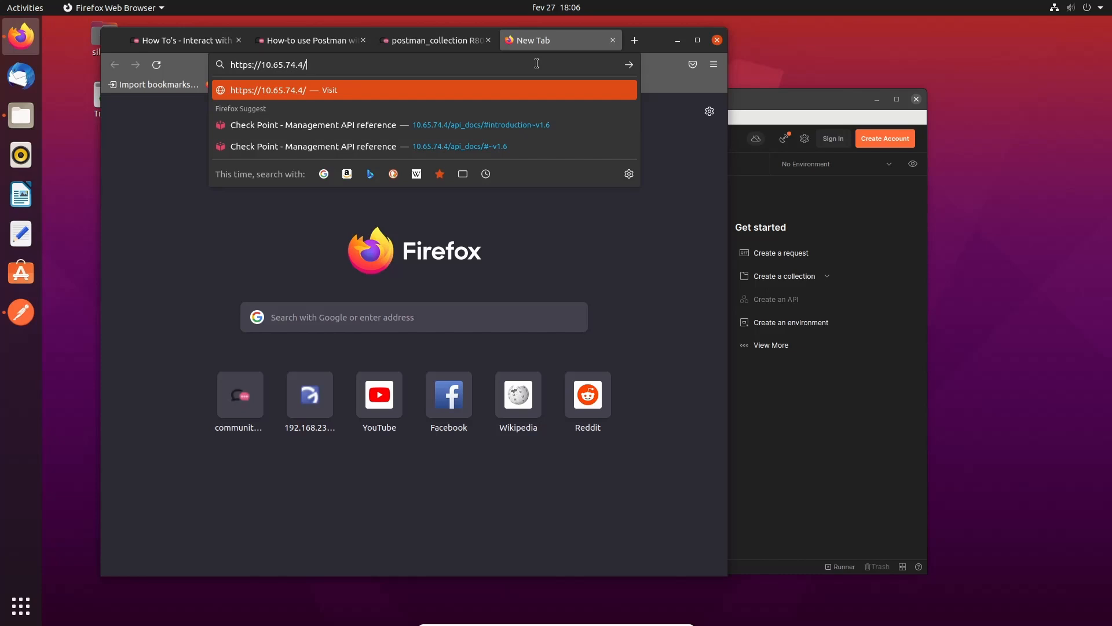
type("api_docs/")
key("Return")
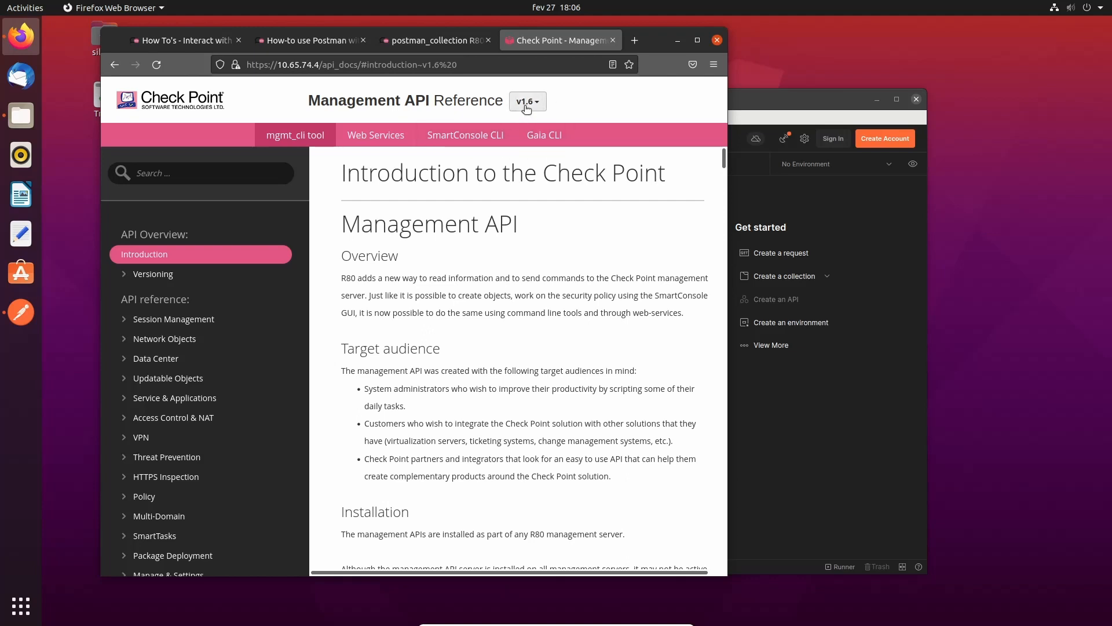
- Highlight the reply about Collection Format v1 no longer being supported, then return to Postman
left_click(783, 426)
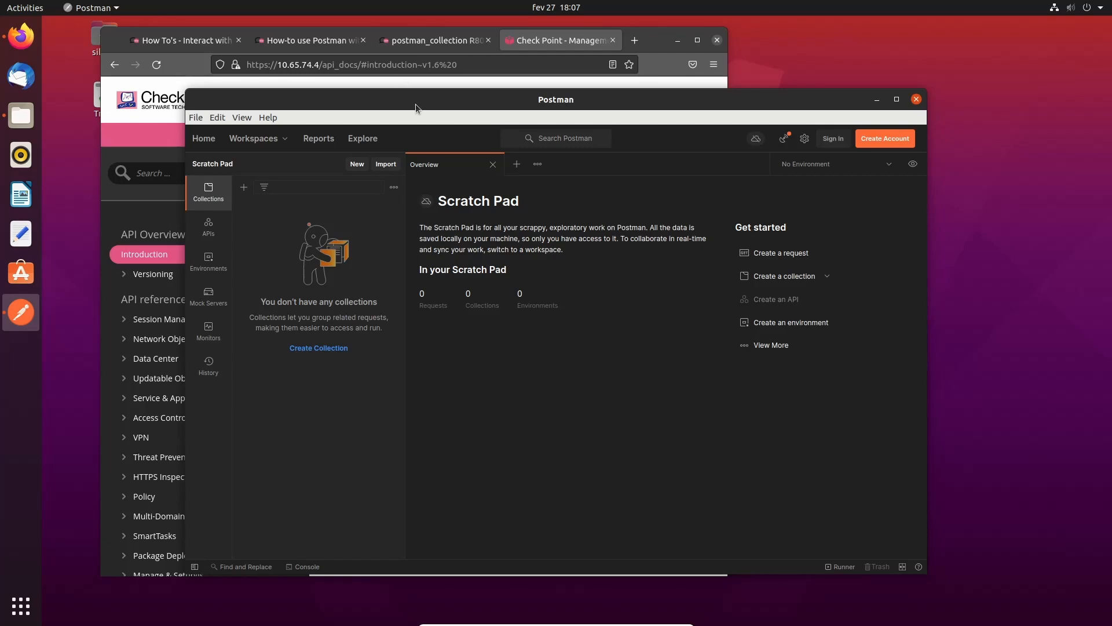
left_click(421, 39)
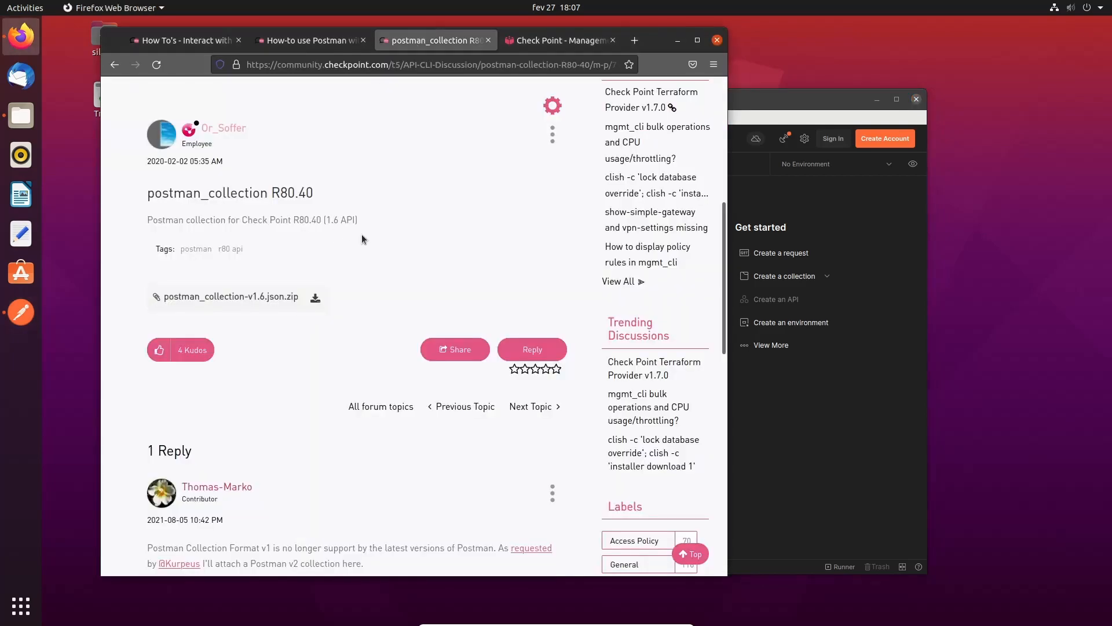
scroll(310, 96, "up", 4)
scroll(397, 355, "down", 8)
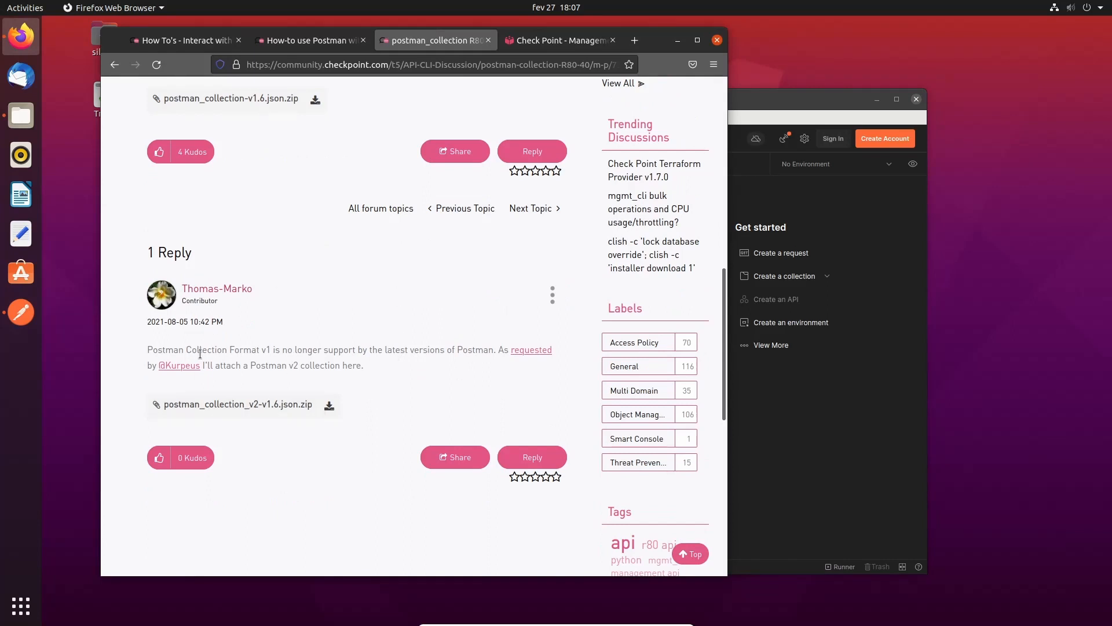
left_click_drag(153, 350, 270, 348)
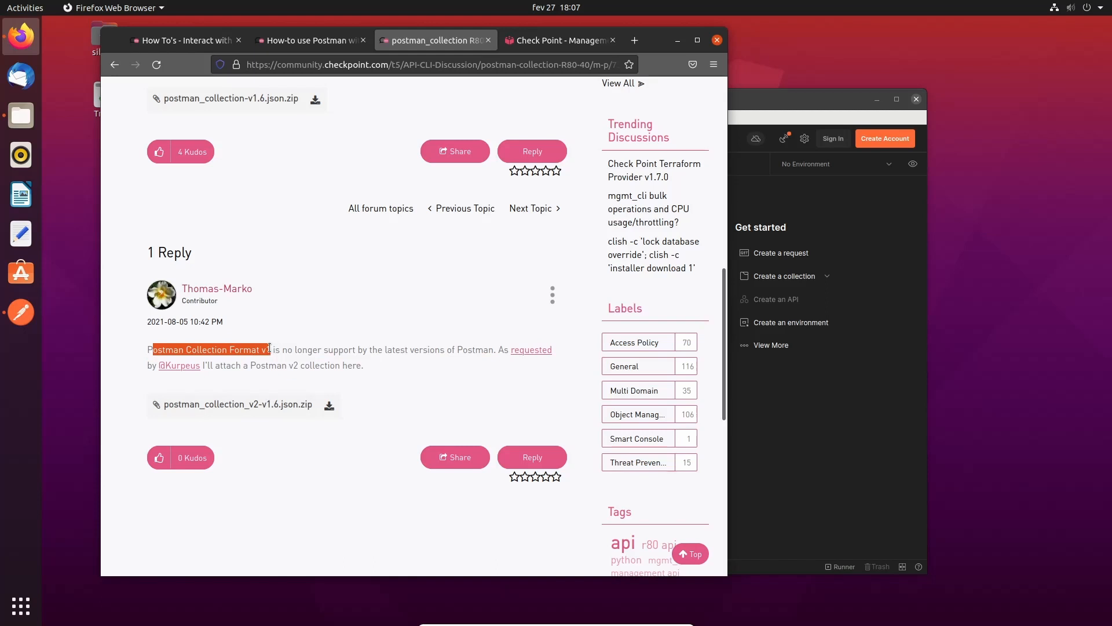
left_click(811, 462)
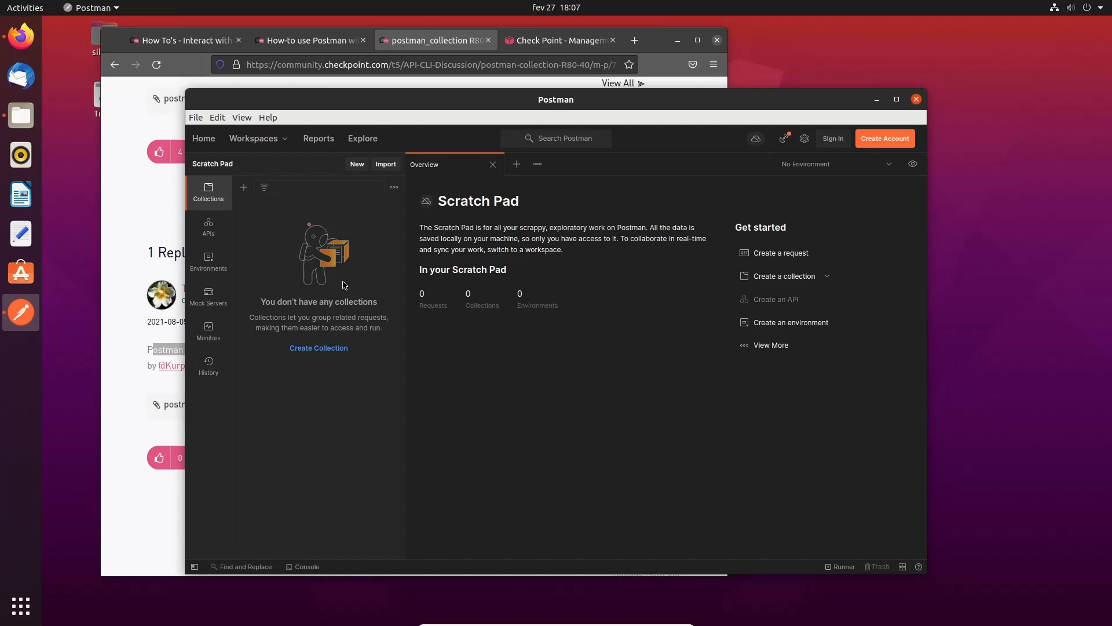
- Import postman_collection_v2-v1.7.json from Downloads as the Web API (version 1.7) collection
left_click(382, 167)
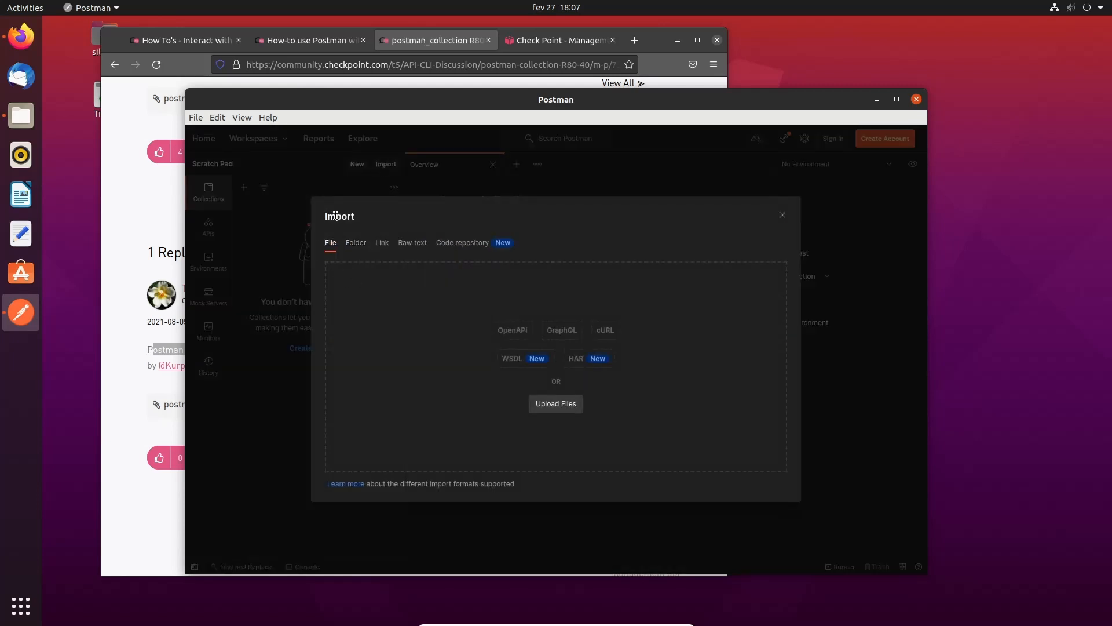
left_click(567, 411)
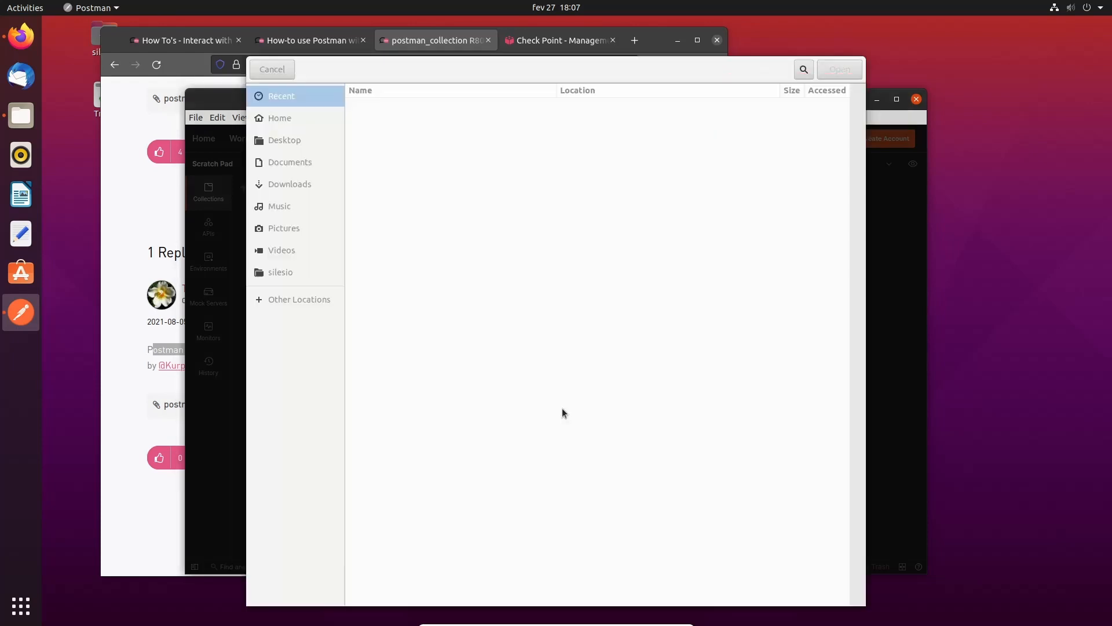
left_click(313, 184)
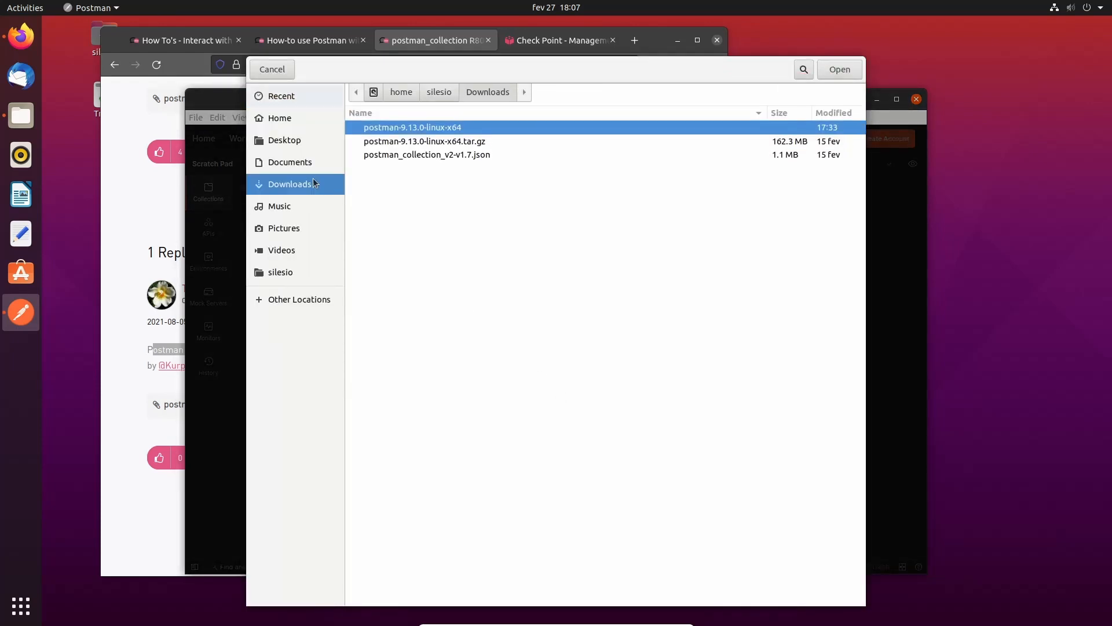
left_click(434, 161)
left_click(833, 72)
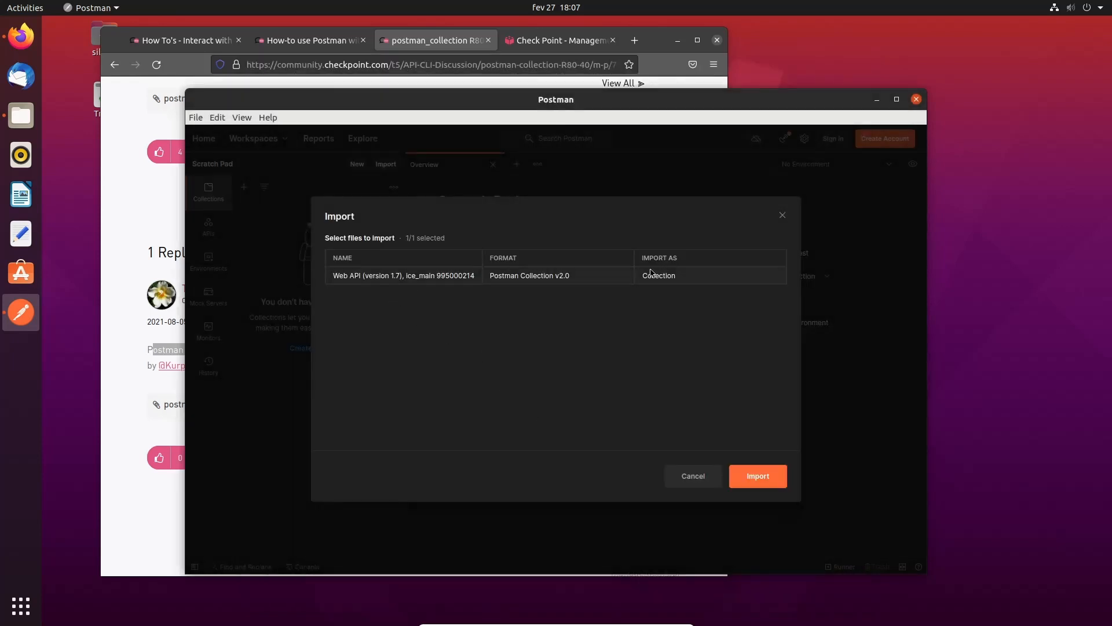
left_click(781, 480)
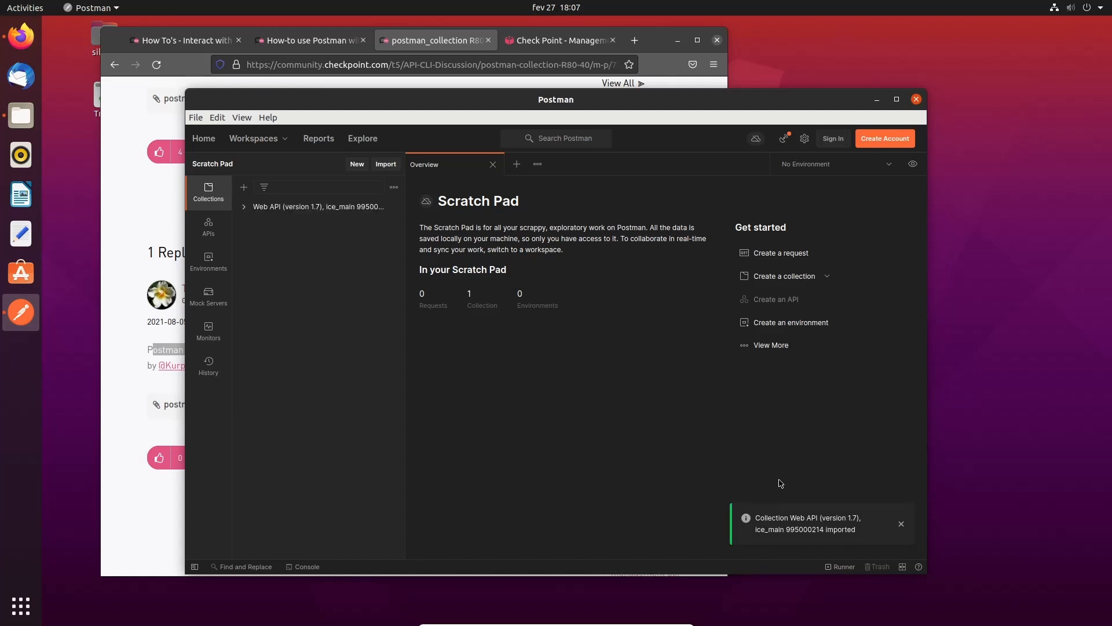
- Expand the Web API (version 1.7) collection's folders and open the environment dropdown
left_click(244, 207)
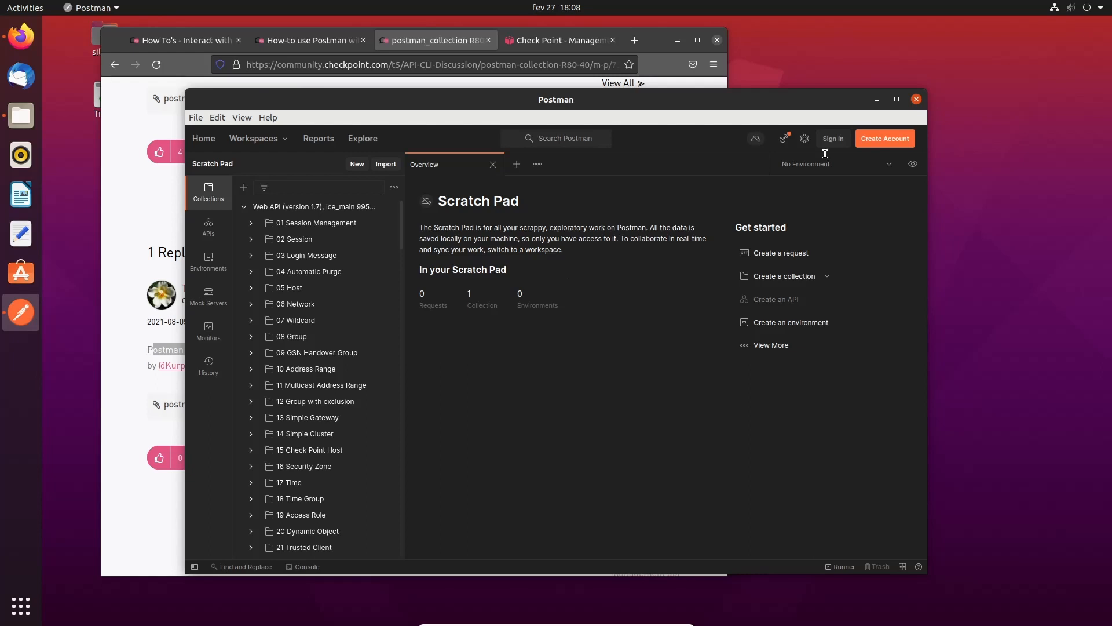
left_click(892, 167)
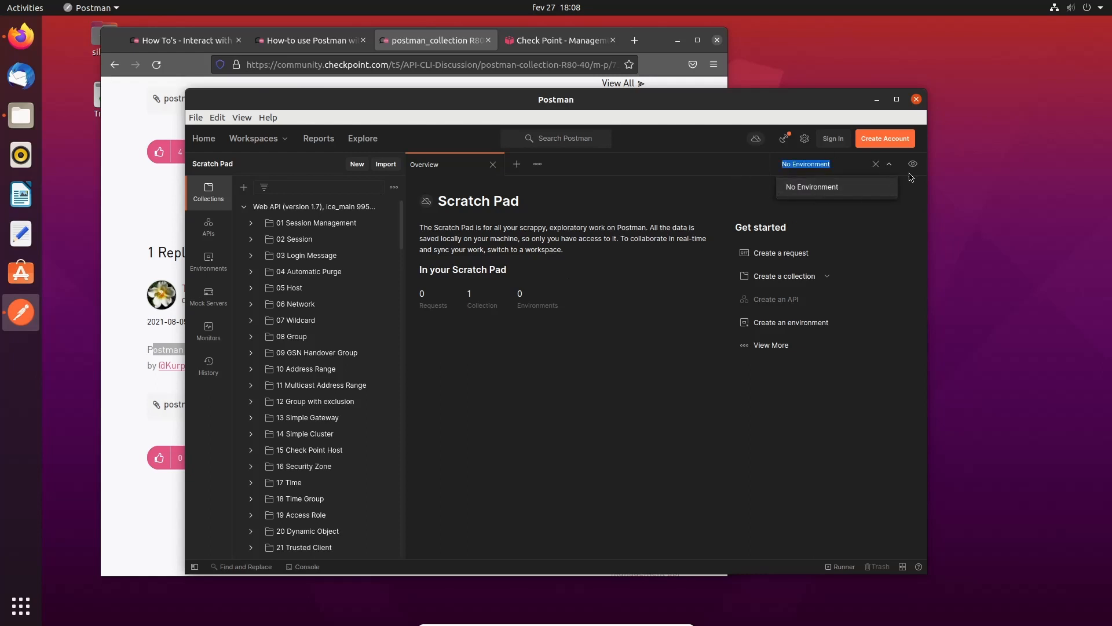
- Create a new environment titled Checkpoint and start entering its first variable name
left_click(913, 164)
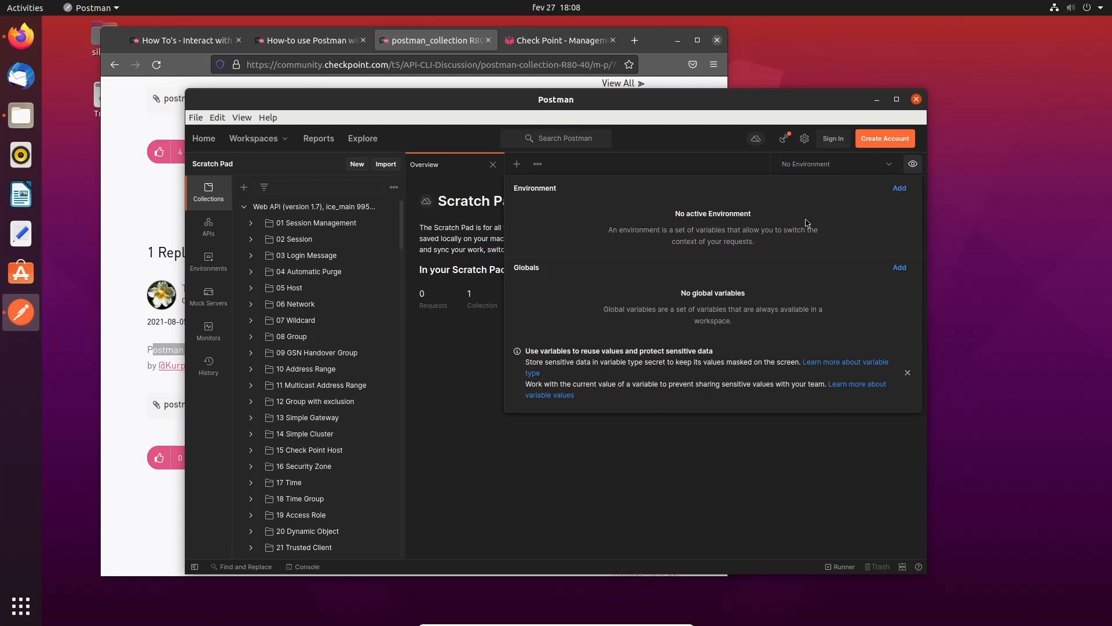
left_click(900, 188)
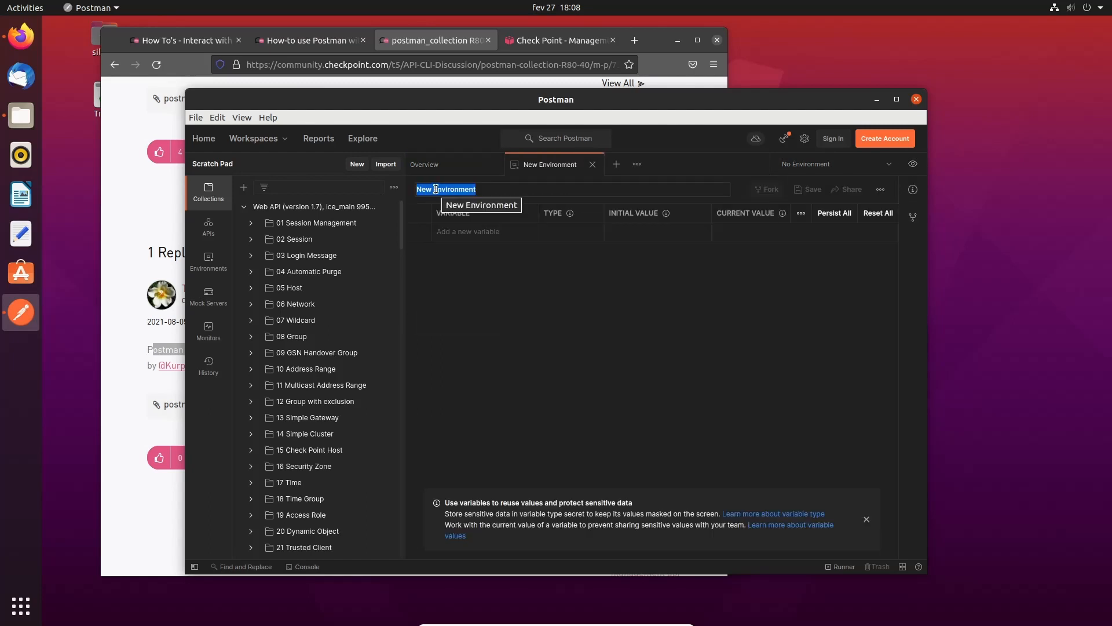
type("Chec")
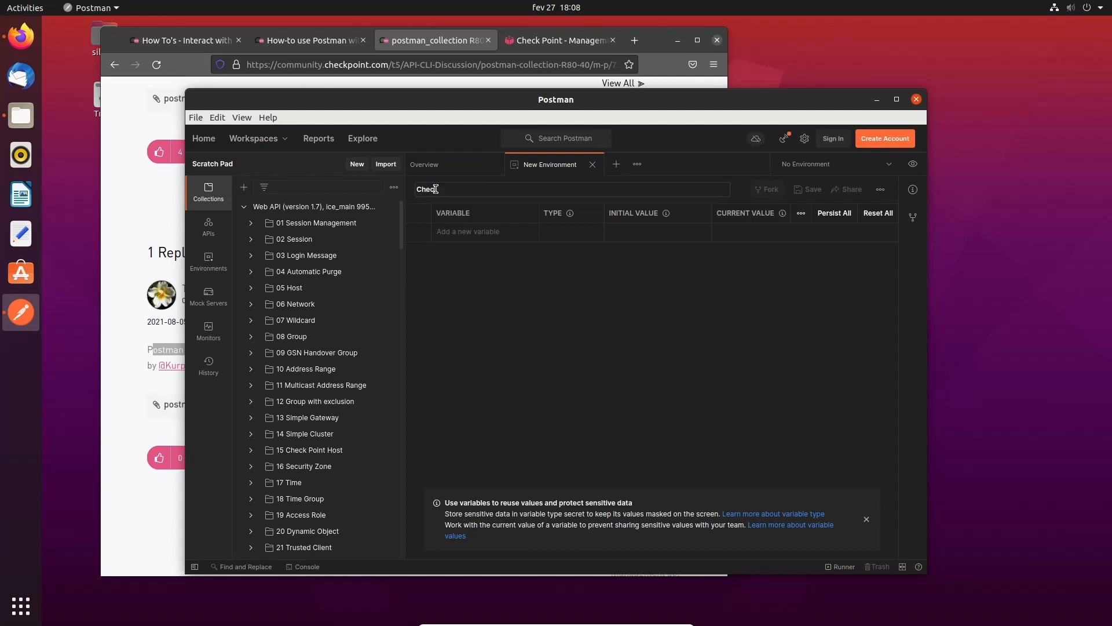
type("kpoint")
type("server")
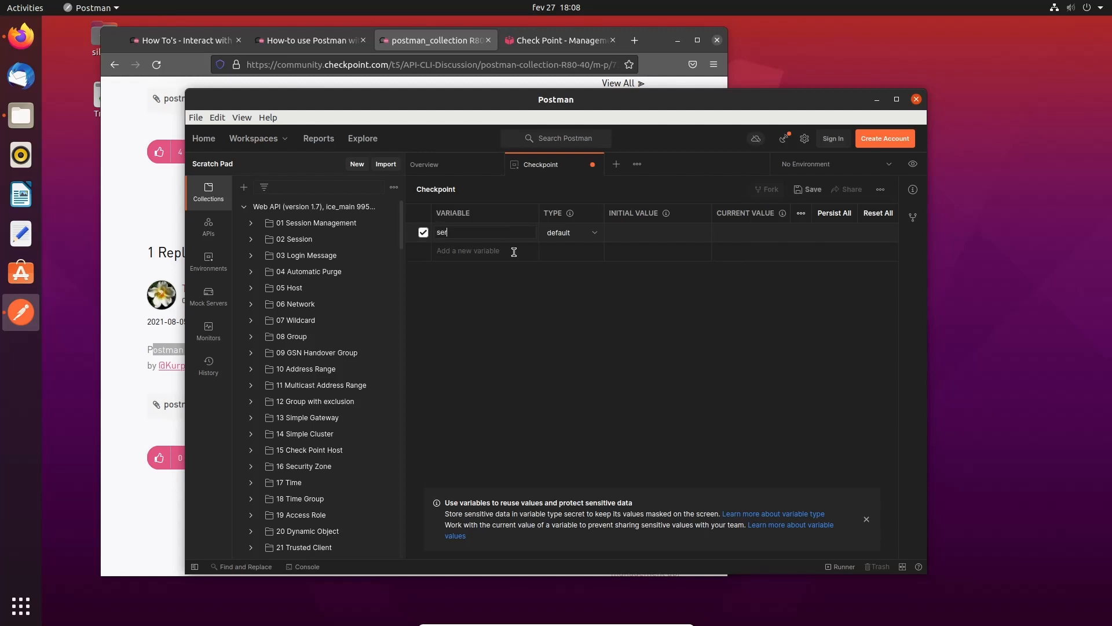
key("BackSpace")
key("BackSpace")
key("BackSpace")
key("BackSpace")
key("BackSpace")
- Open the POST login request from 01 Session Management and check its unresolved {{server}} variable
left_click(252, 224)
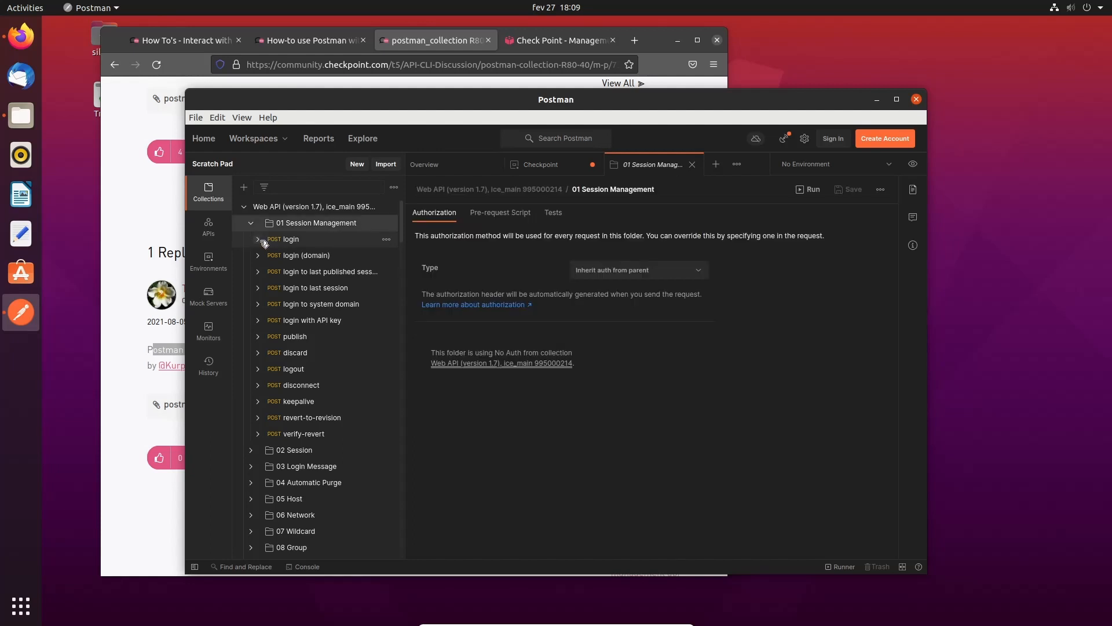
left_click(291, 238)
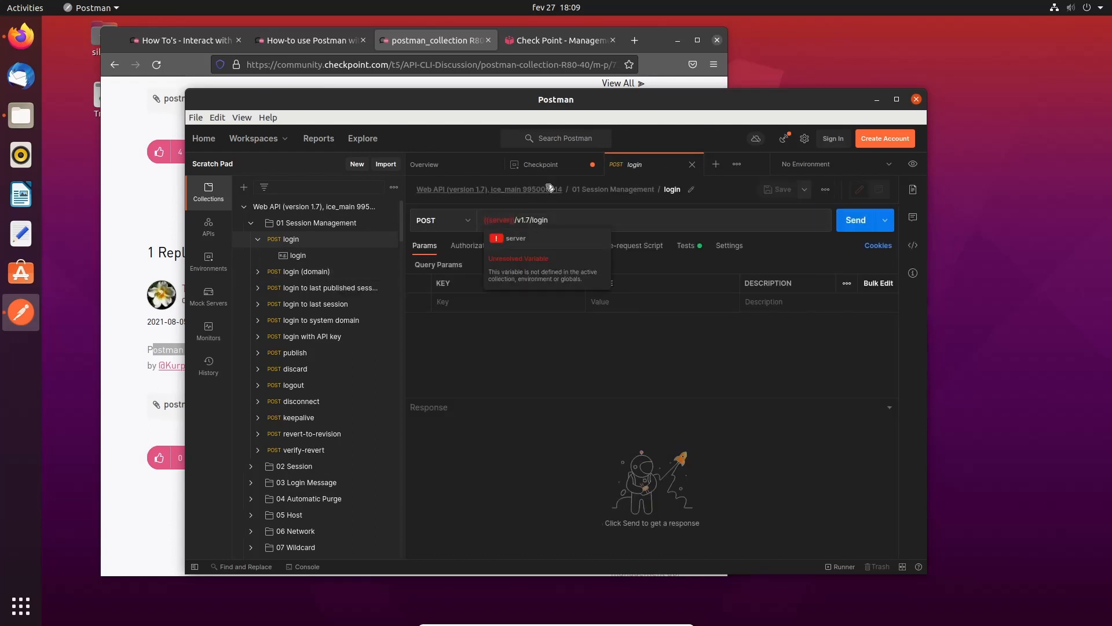
left_click(549, 165)
left_click(476, 231)
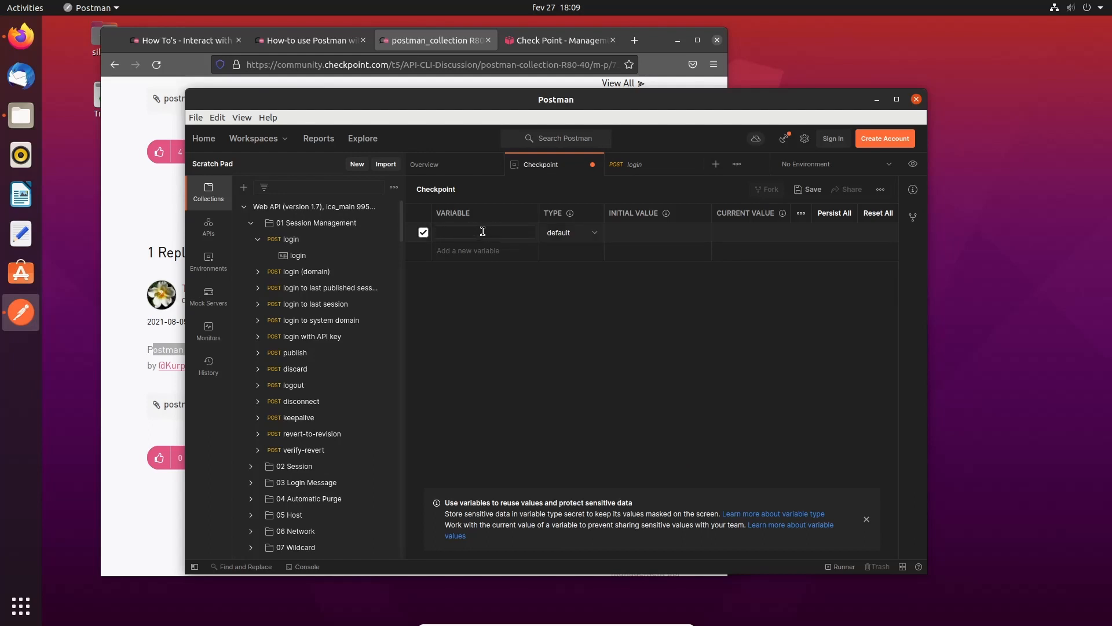
scroll(318, 422, "down", 3)
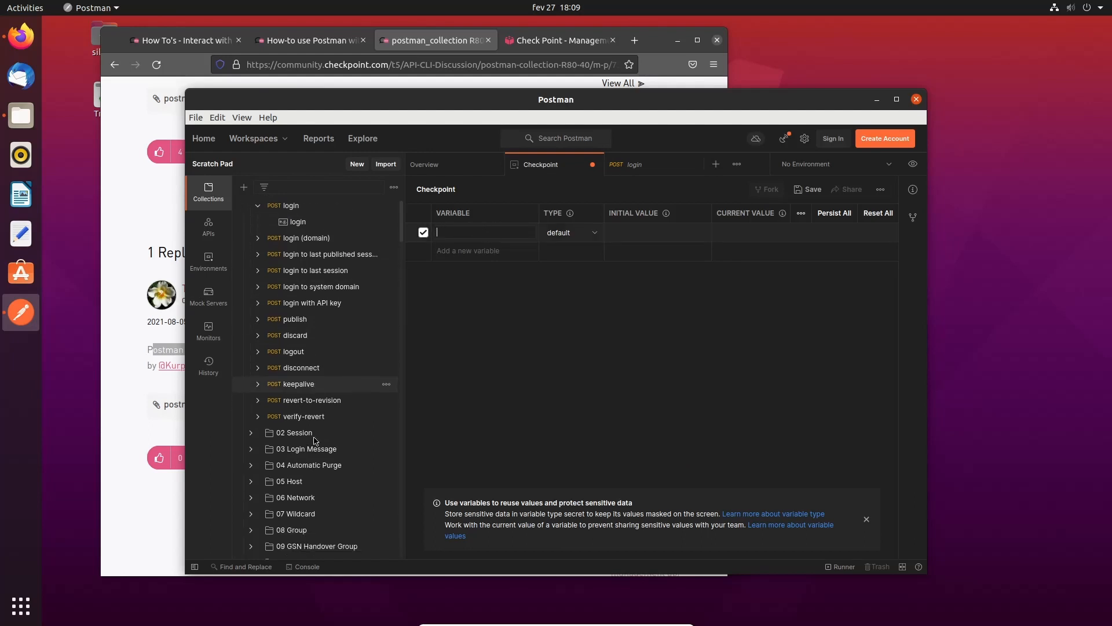
scroll(320, 469, "up", 3)
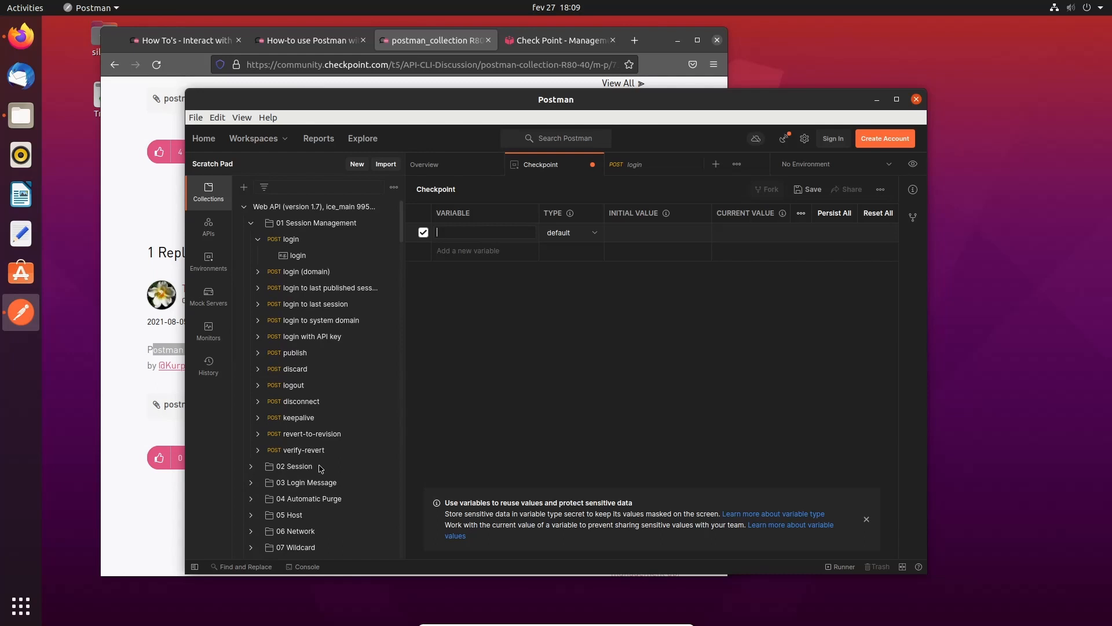
left_click(457, 166)
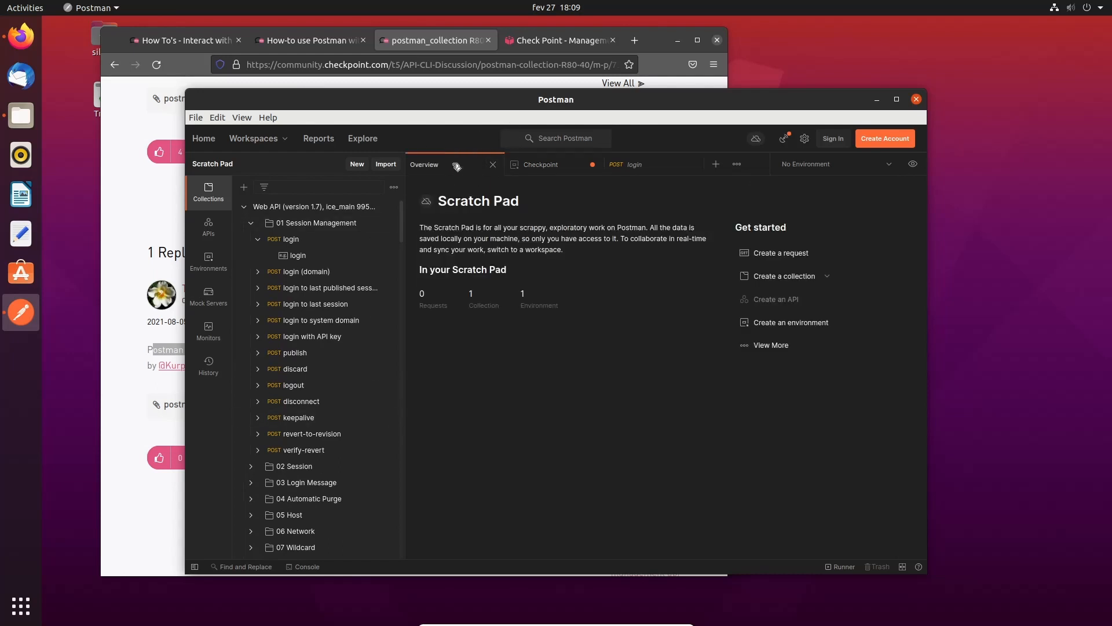
left_click(548, 170)
left_click(632, 165)
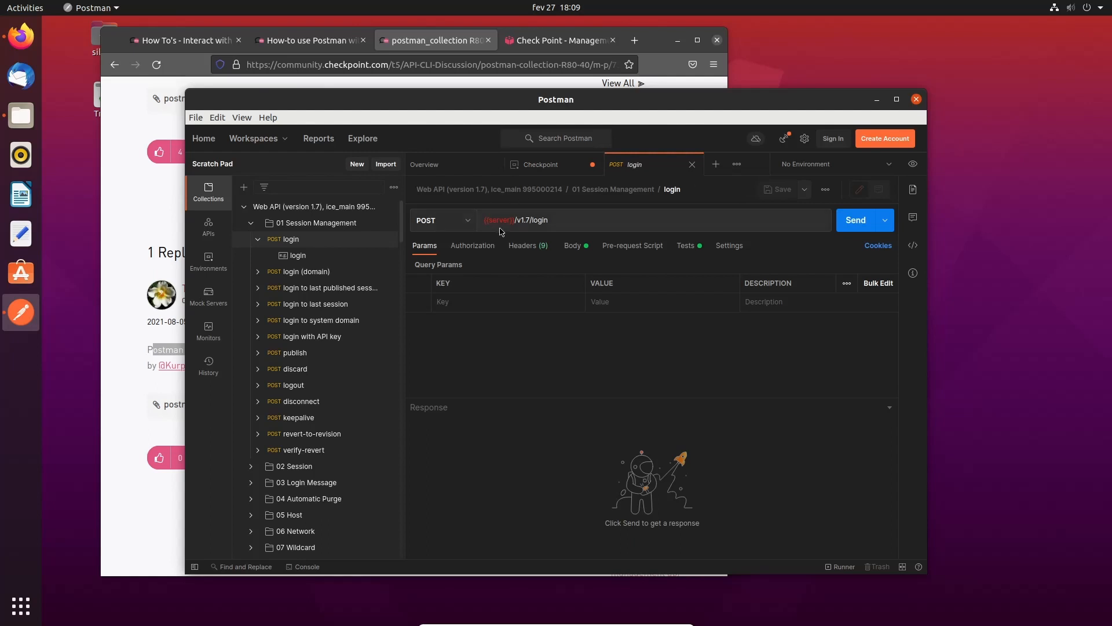
mouse_move(500, 222)
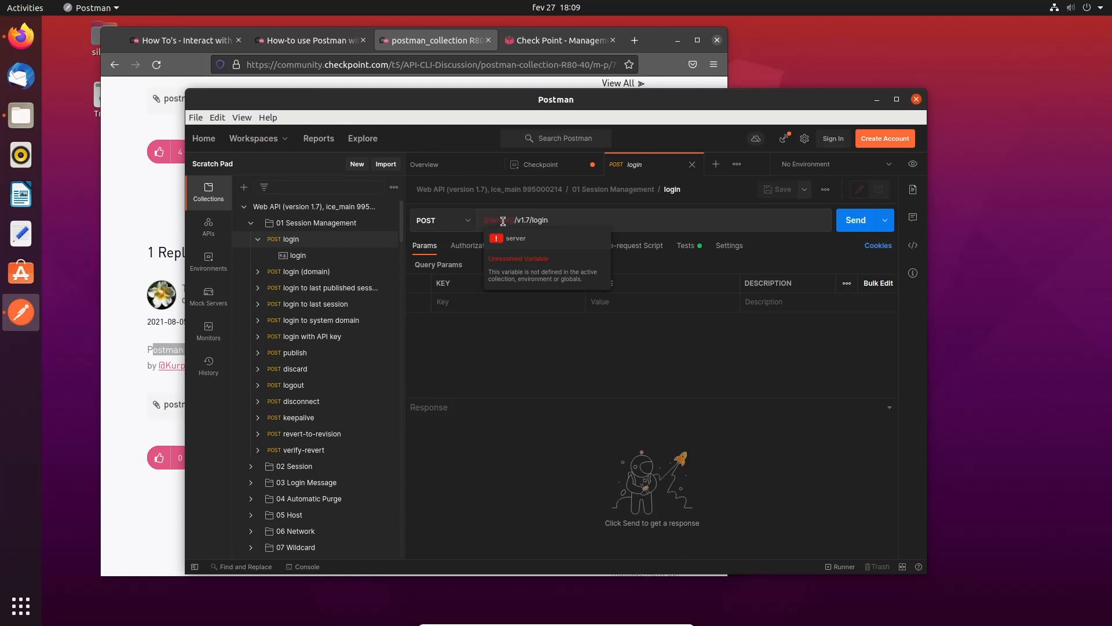
left_click(548, 167)
left_click(479, 231)
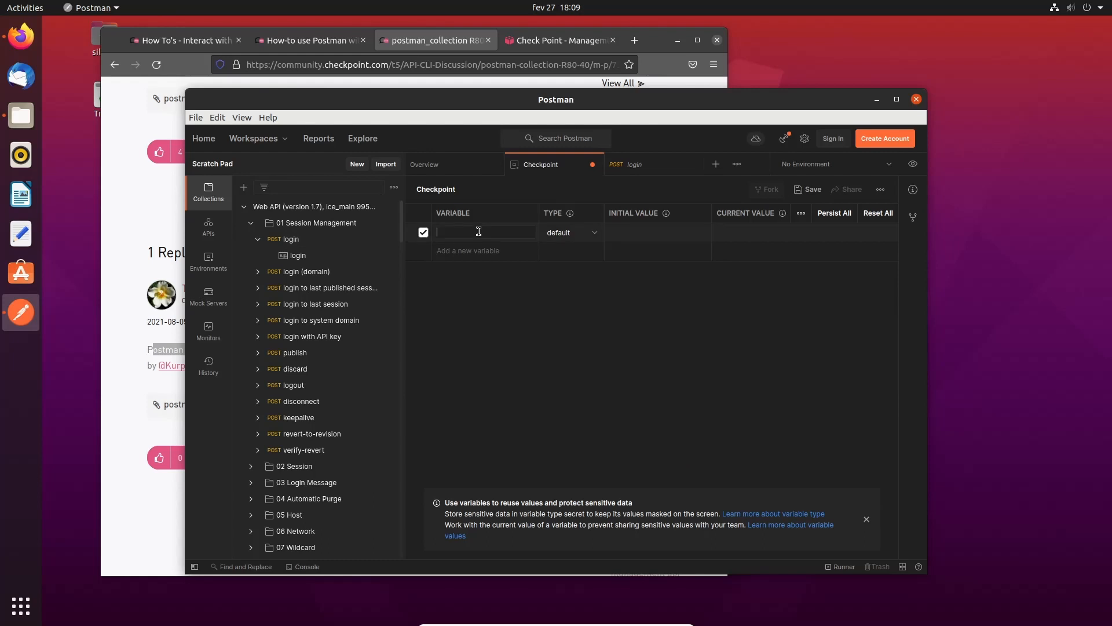
type("server")
left_click(645, 233)
type("http:/")
key("BackSpace")
key("BackSpace")
type("//10.65.74.4:443/web_api")
- Copy the URL into the server variable's current value and widen the window to show all columns
key("shift+Home")
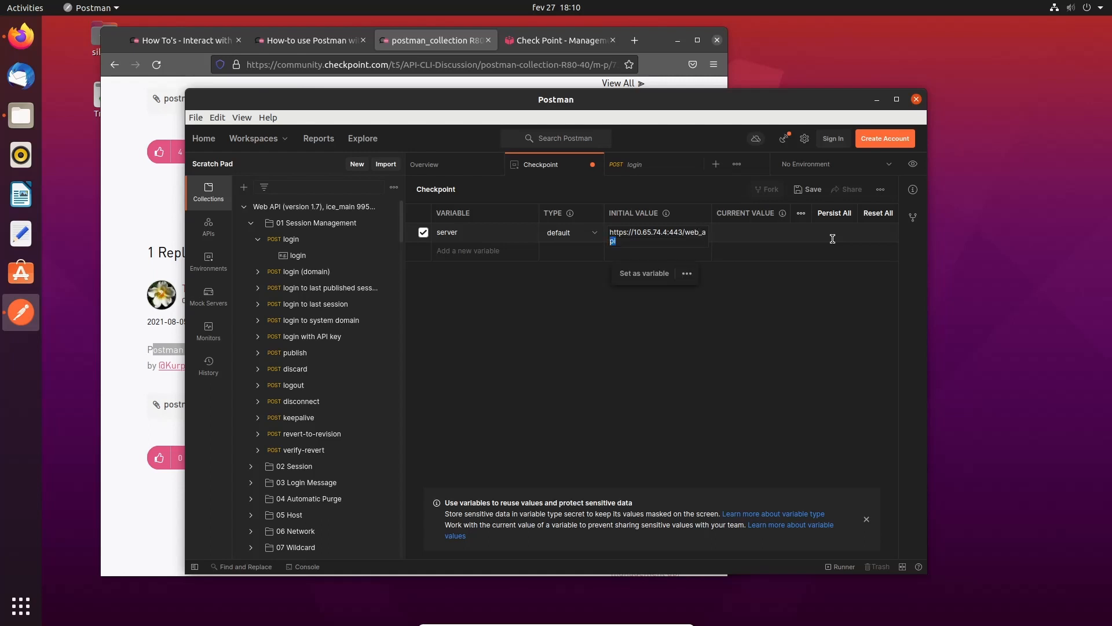
key("ctrl+a")
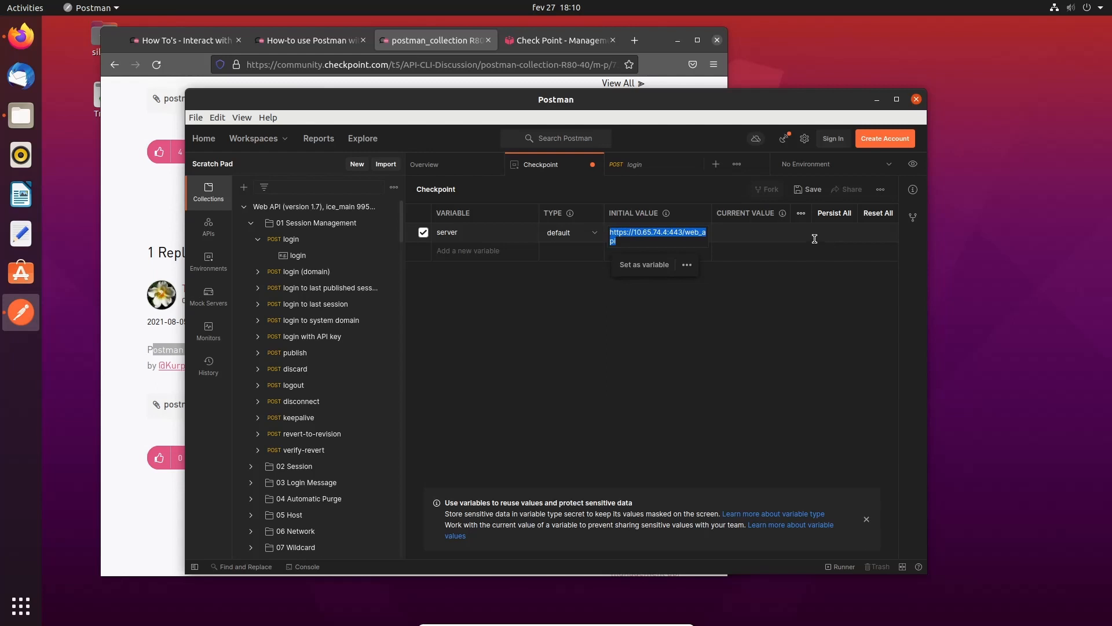
left_click(804, 233)
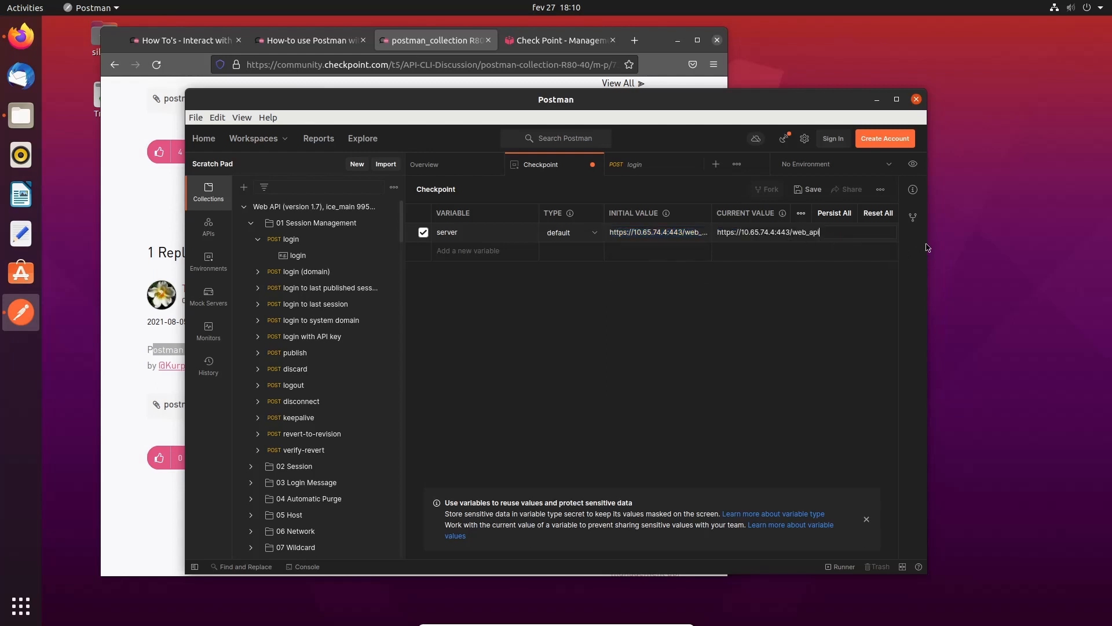
left_click_drag(927, 249, 1014, 253)
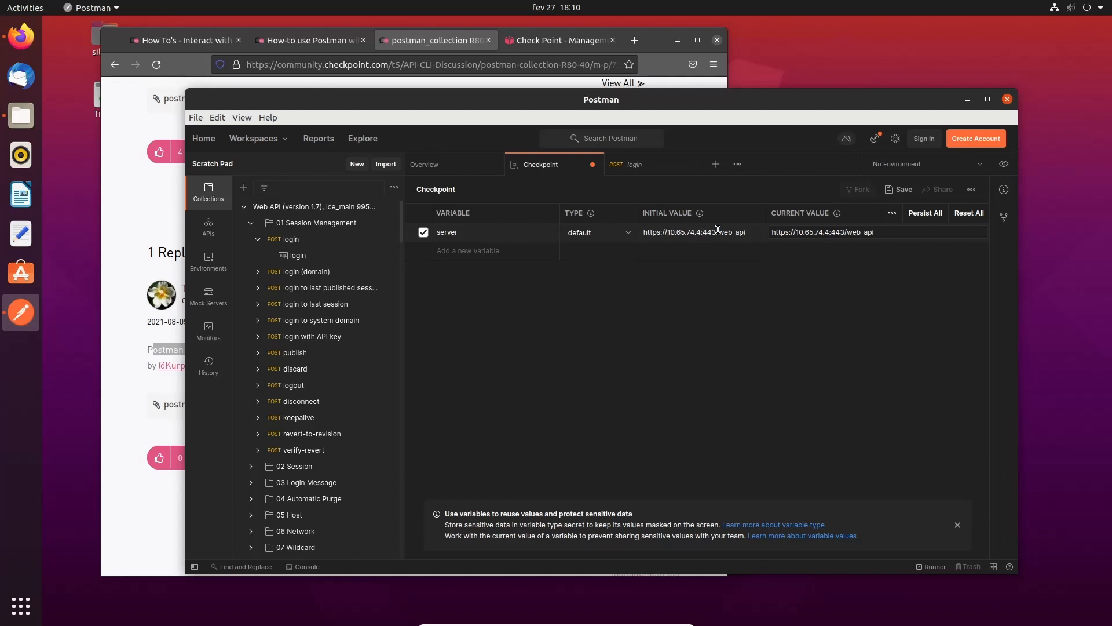
- Add an empty session variable, save the Checkpoint environment and close its tab
left_click(515, 252)
type("sess")
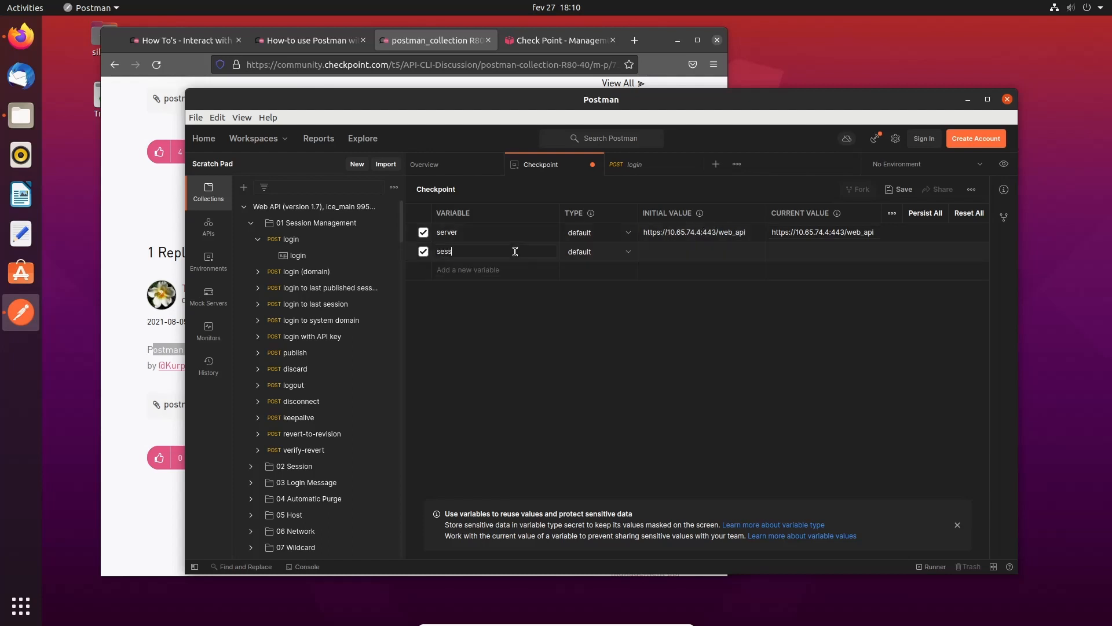
type("ion")
left_click(899, 190)
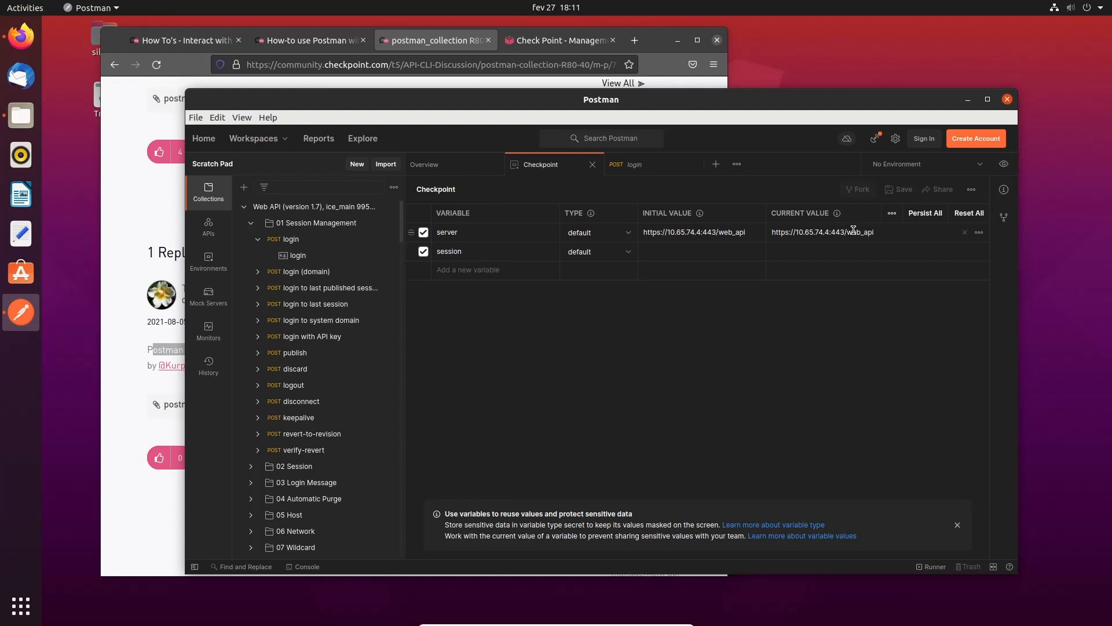
left_click(592, 164)
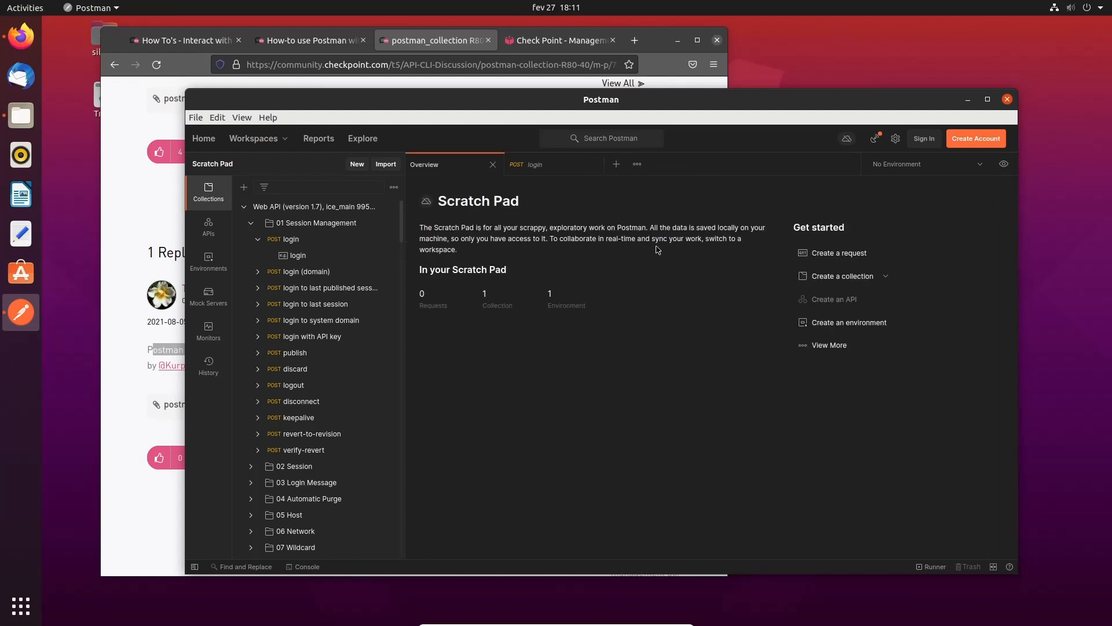
- Select Checkpoint as the active environment and reopen the login request so {{server}} resolves
left_click(311, 212)
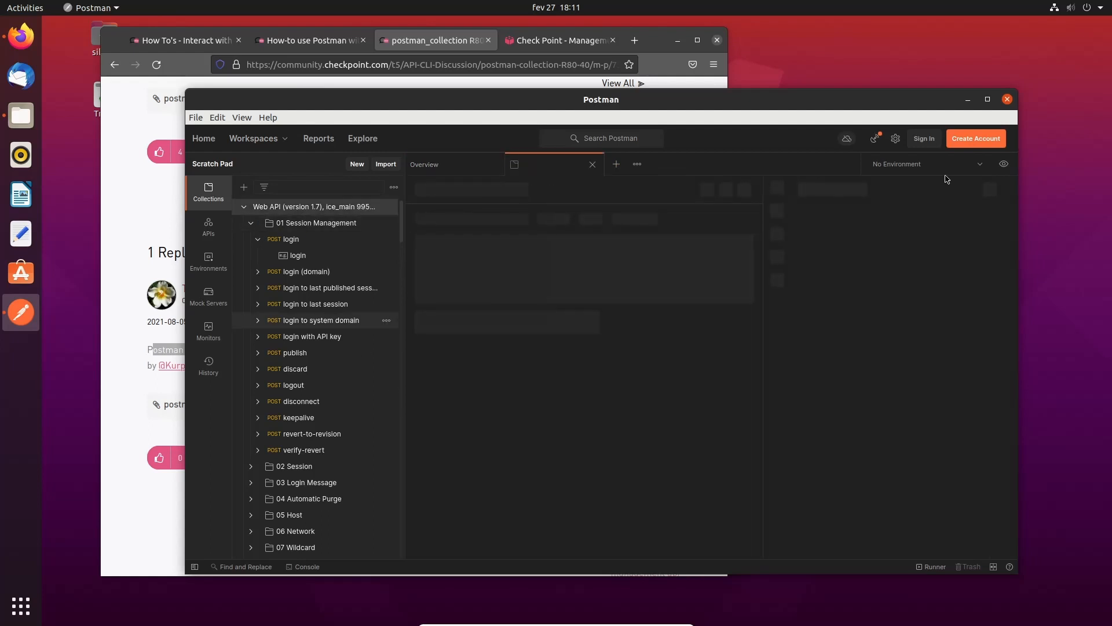
left_click(982, 166)
left_click(927, 206)
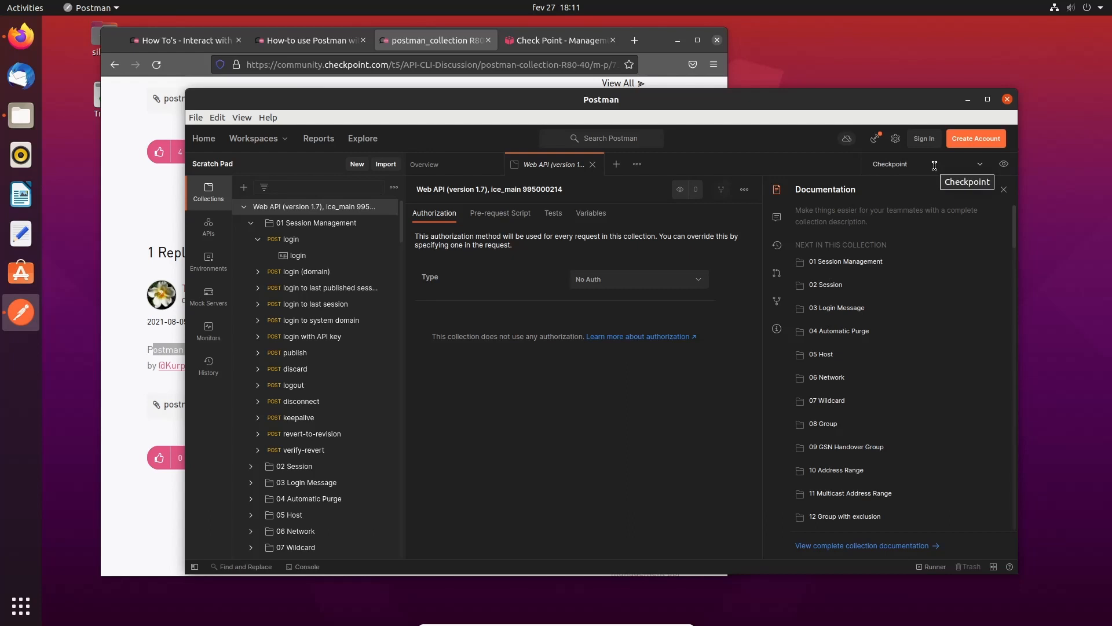
left_click(288, 238)
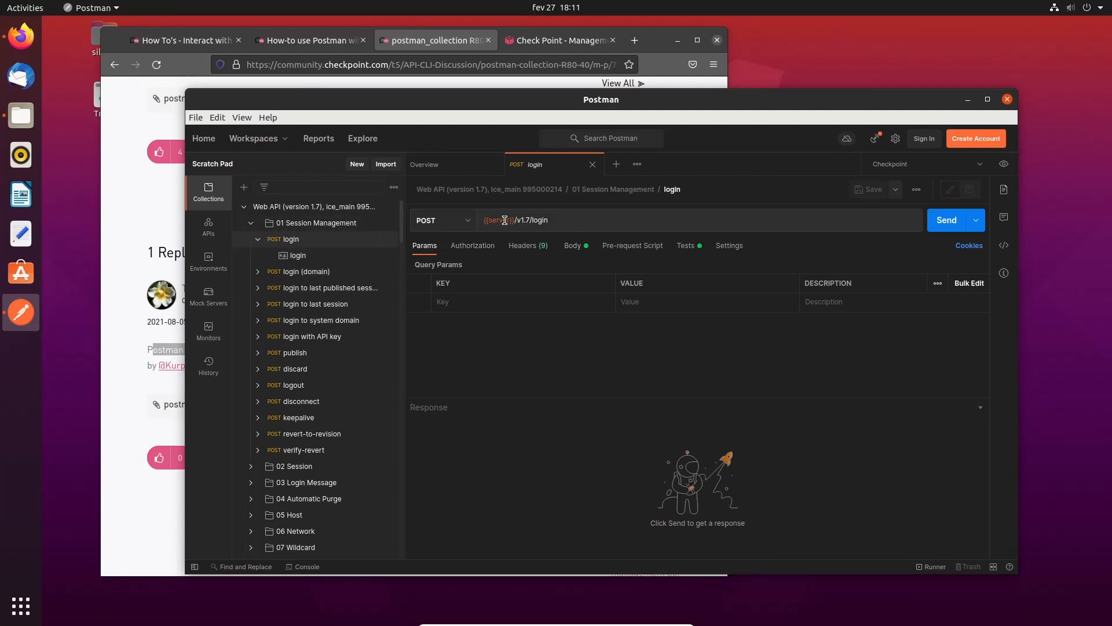
mouse_move(505, 220)
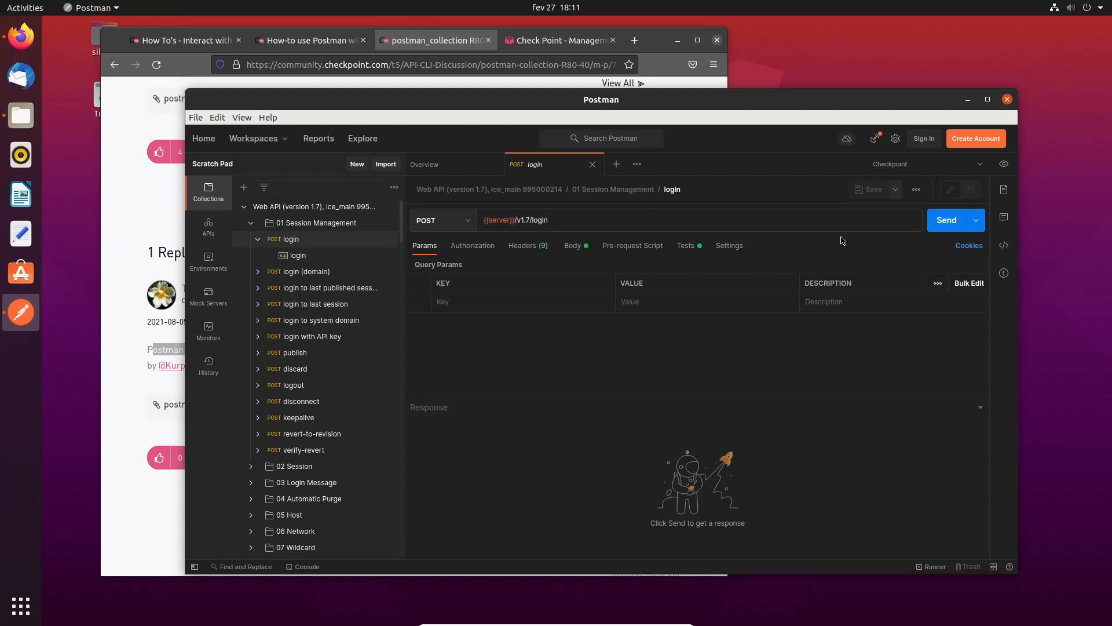
- Send the login request and check the supported API version in the Firefox API reference
left_click(945, 221)
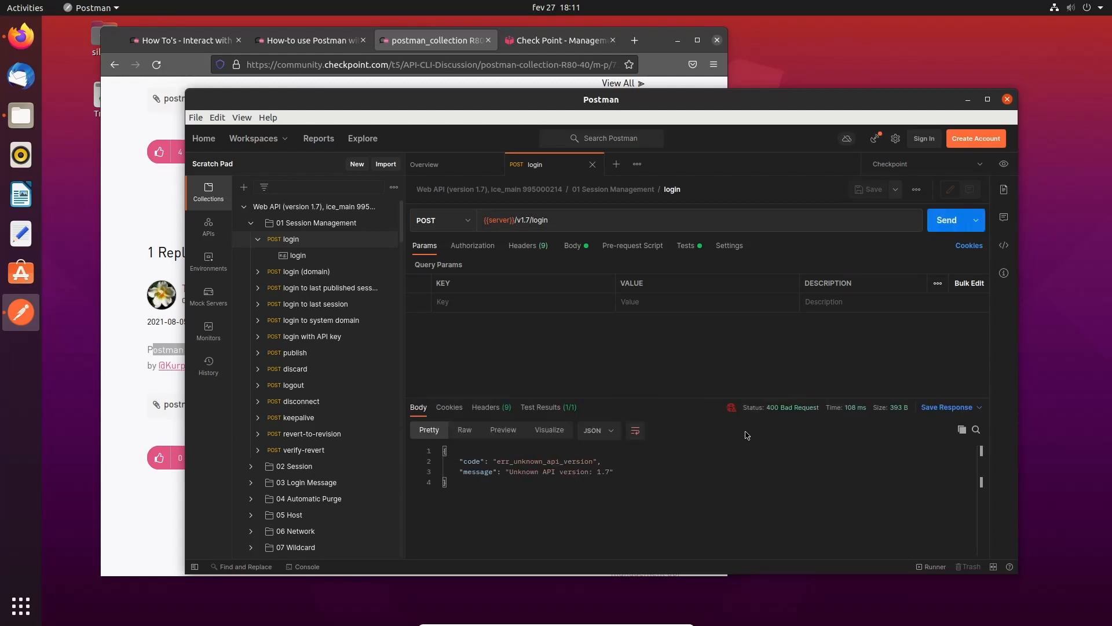
mouse_move(797, 409)
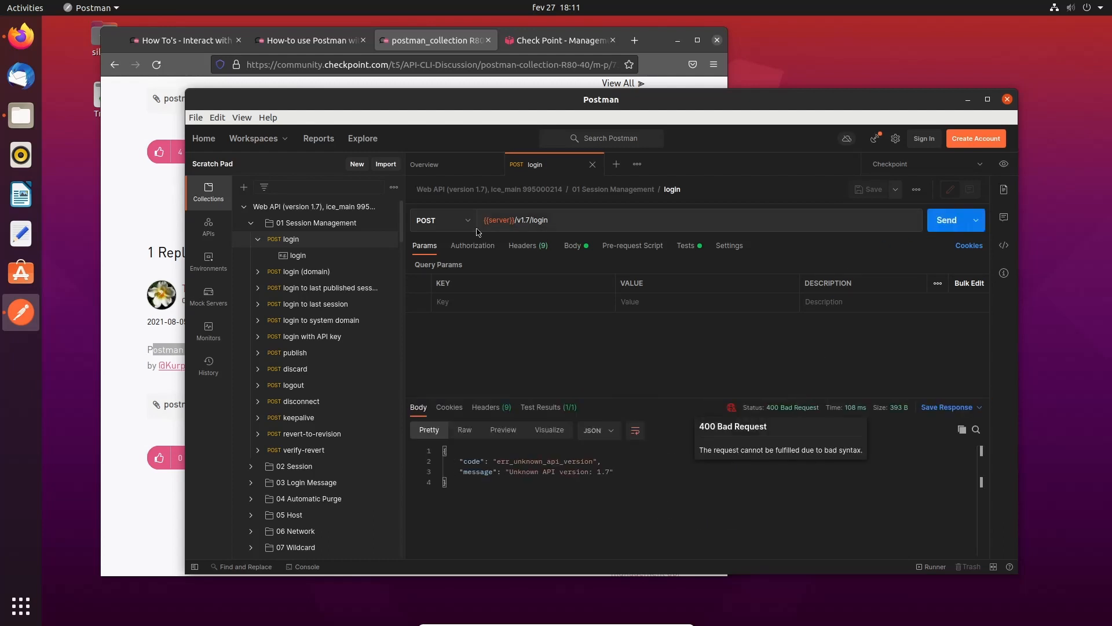
left_click(530, 45)
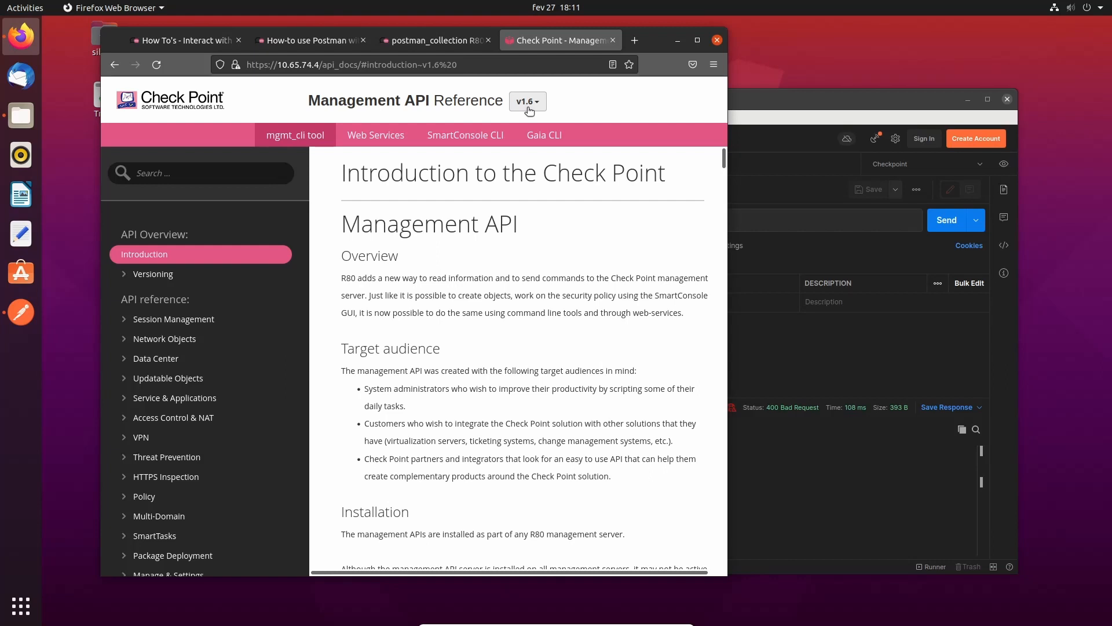
left_click(797, 186)
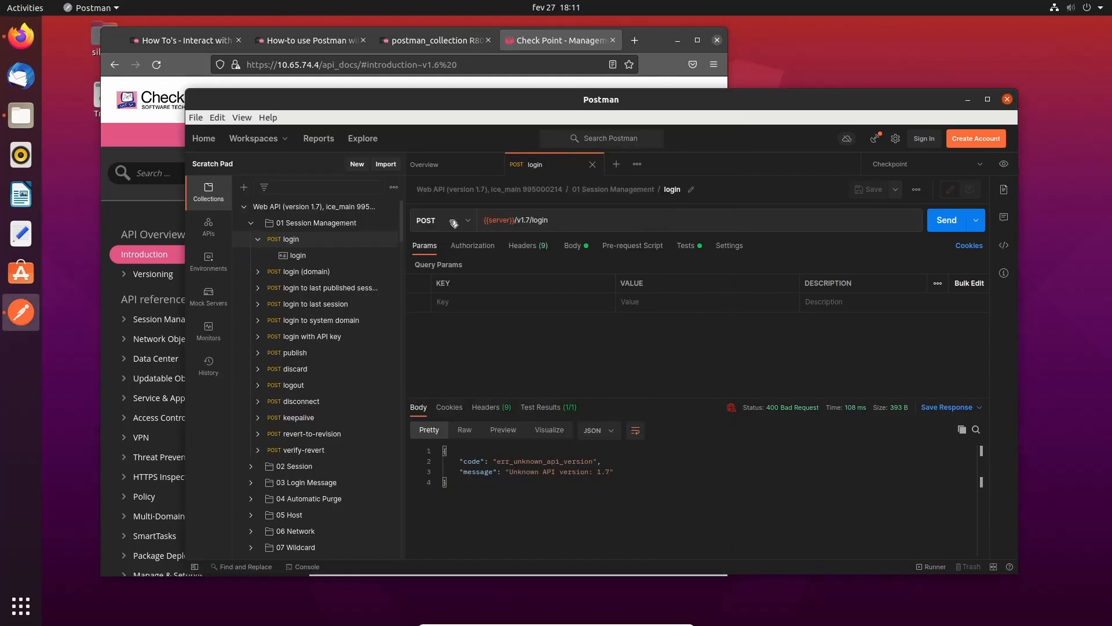
- Change the URL to v1.6 and resend, getting 400 err_login_failed
left_click(529, 220)
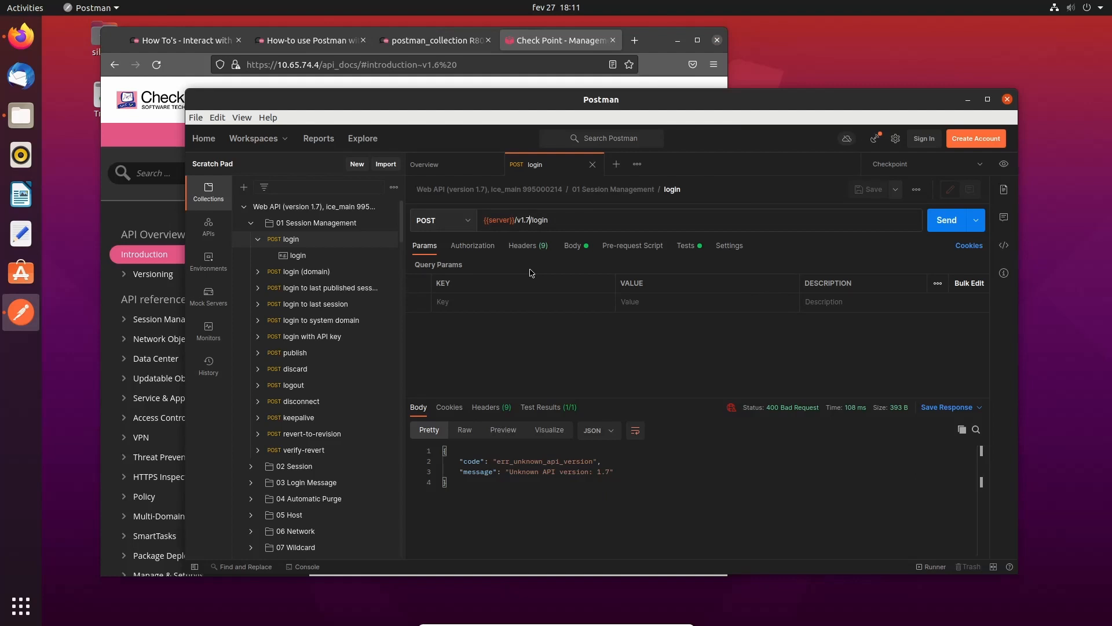
key("BackSpace")
type("6")
left_click(947, 220)
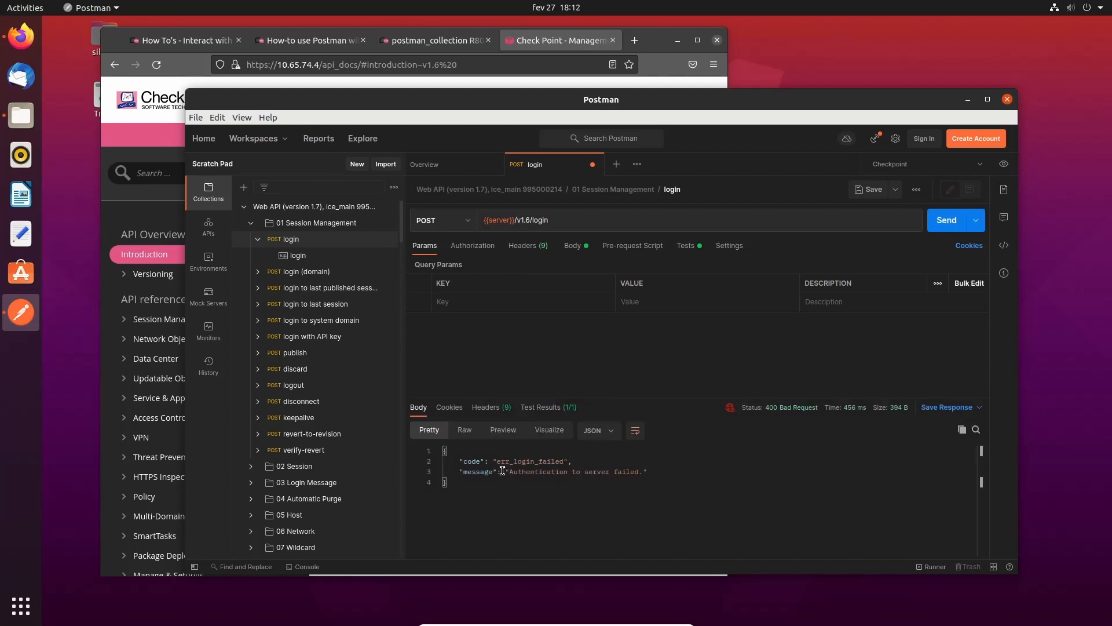
left_click_drag(493, 461, 646, 474)
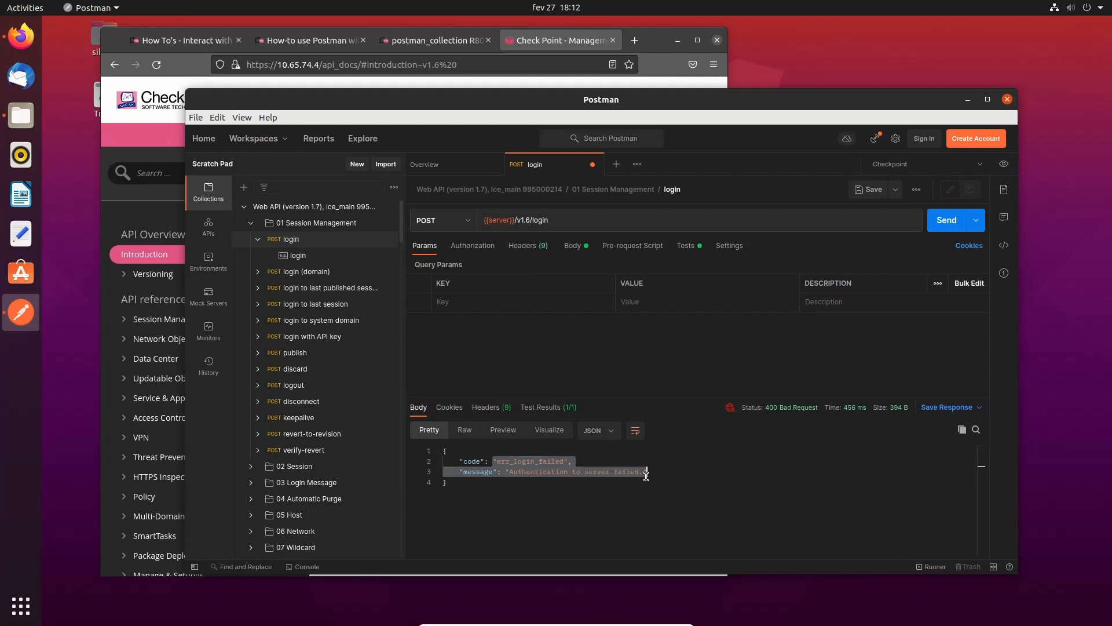
- In the login JSON body, set user to admin and replace the password value
left_click(572, 245)
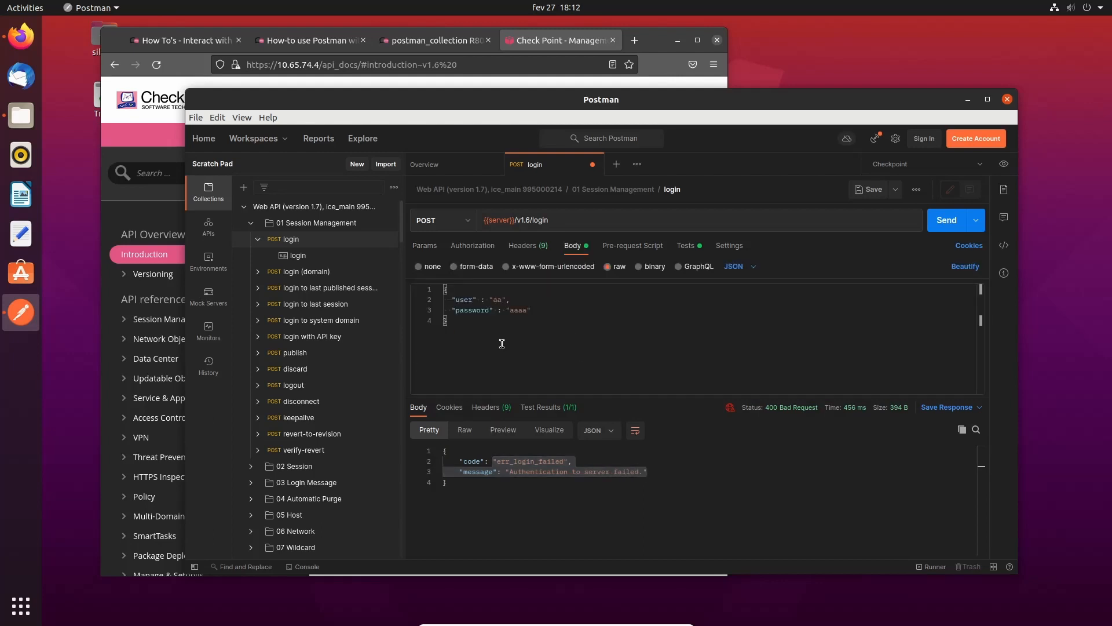
left_click(503, 300)
key("BackSpace")
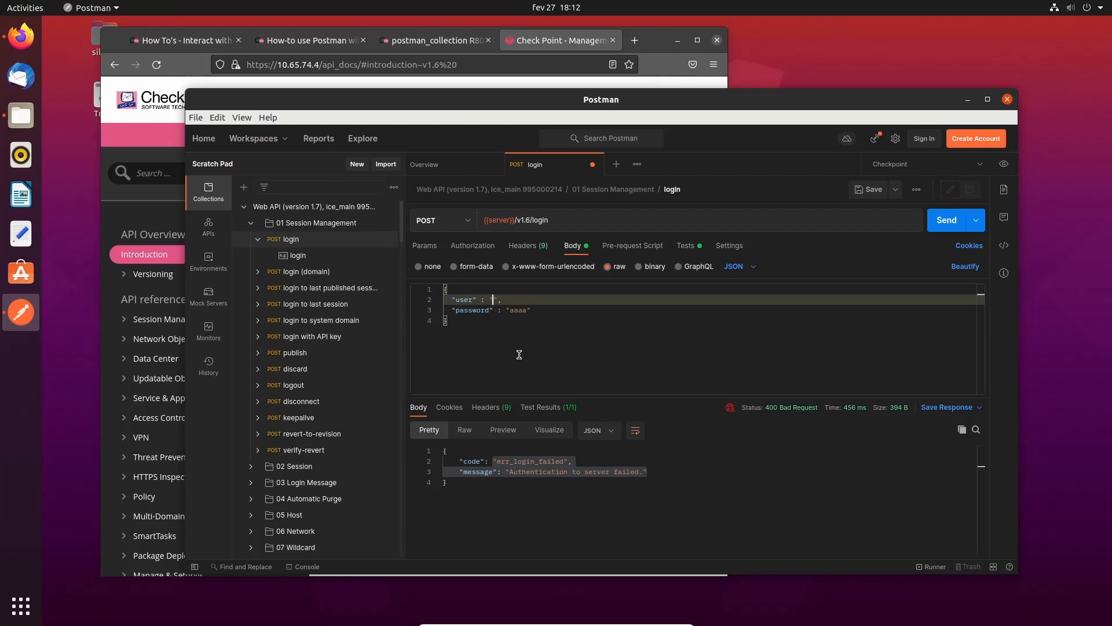
key("Down")
key("Right")
key("Right")
key("Right")
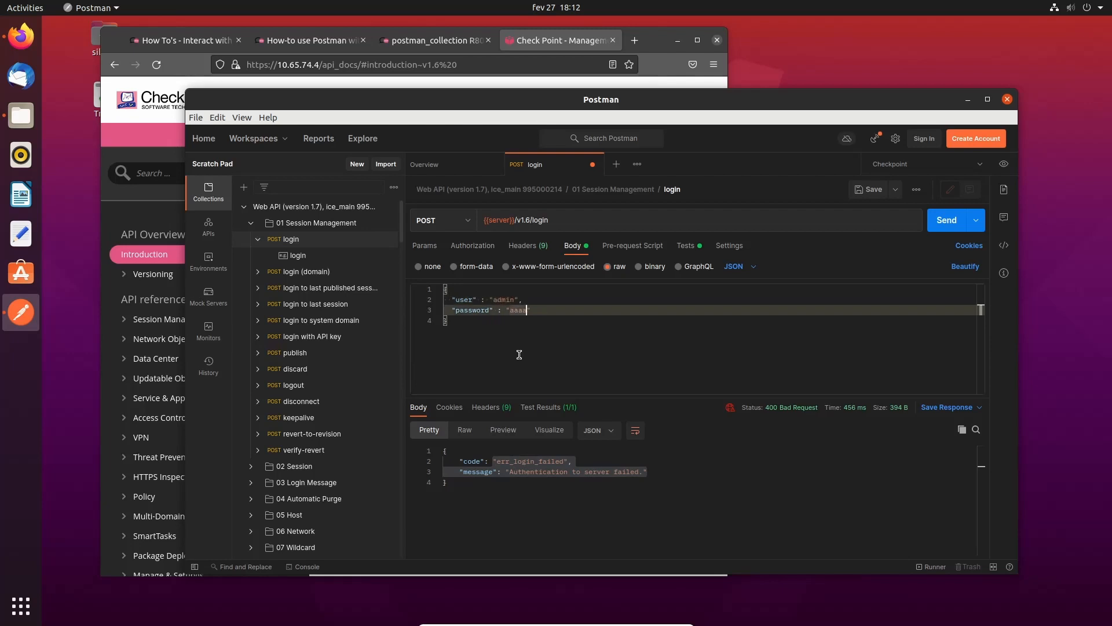
key("BackSpace")
key("BackSpace")
key("BackSpace")
key("BackSpace")
type("admin123")
left_click(705, 360)
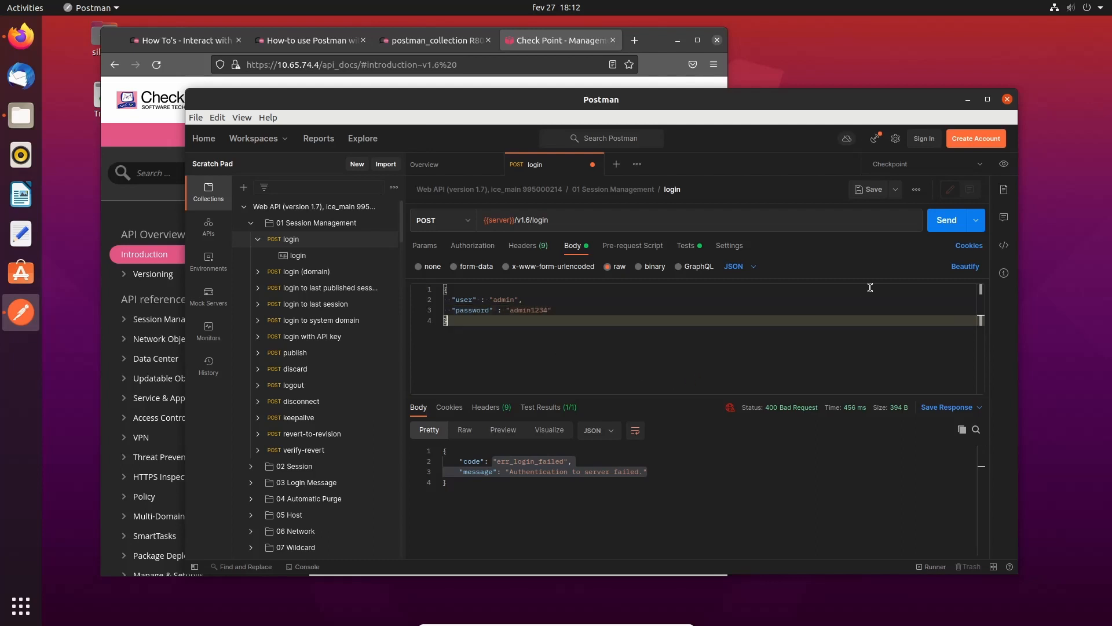
- Send the login and select the session sid in the 200 OK response
left_click(934, 229)
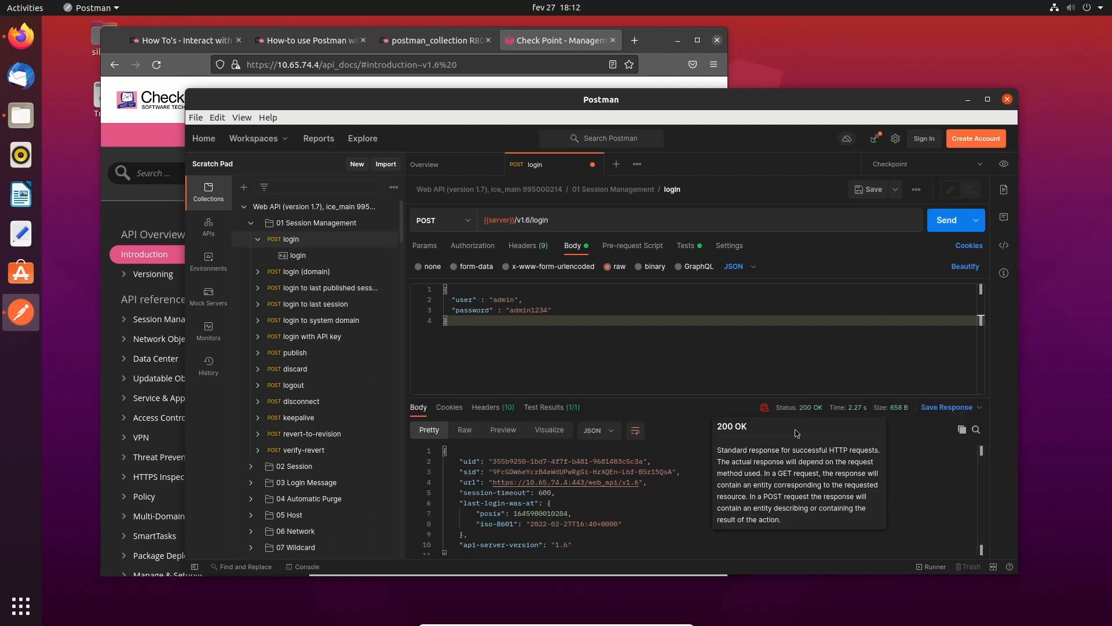
left_click_drag(458, 474, 612, 472)
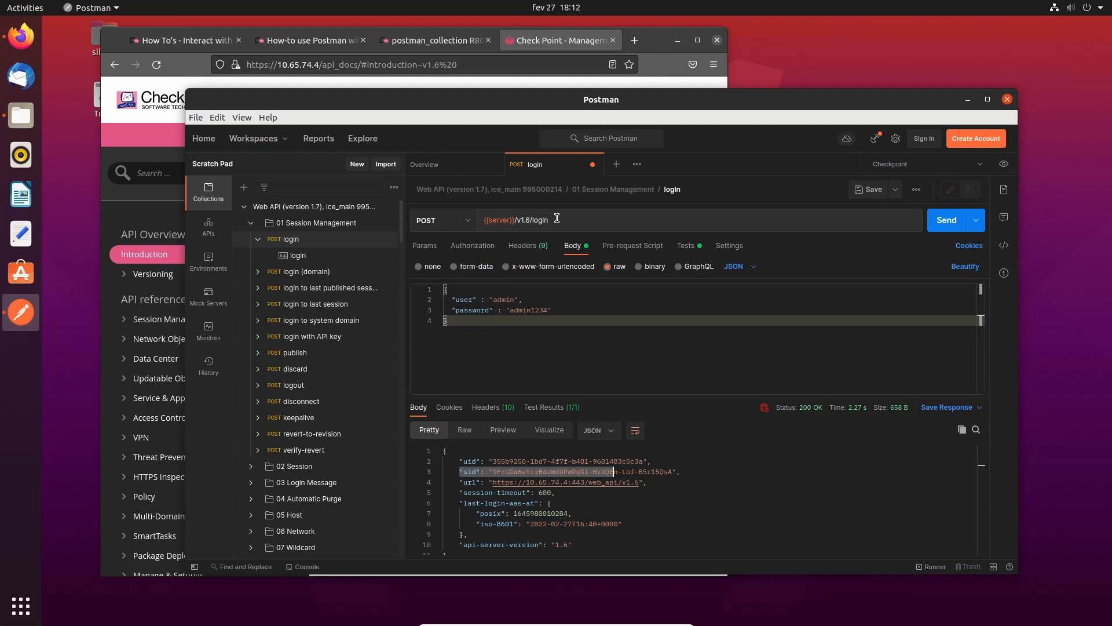
left_click(600, 341)
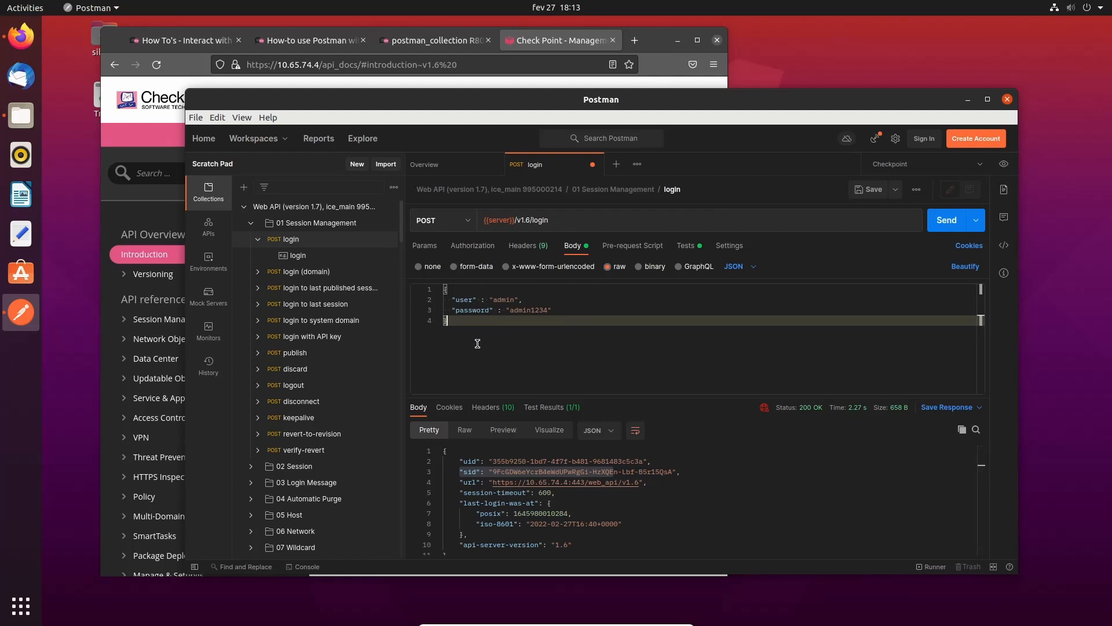
- Open show-session from 02 Session and delete v1.7 from its URL
left_click(251, 467)
scroll(301, 475, "down", 1)
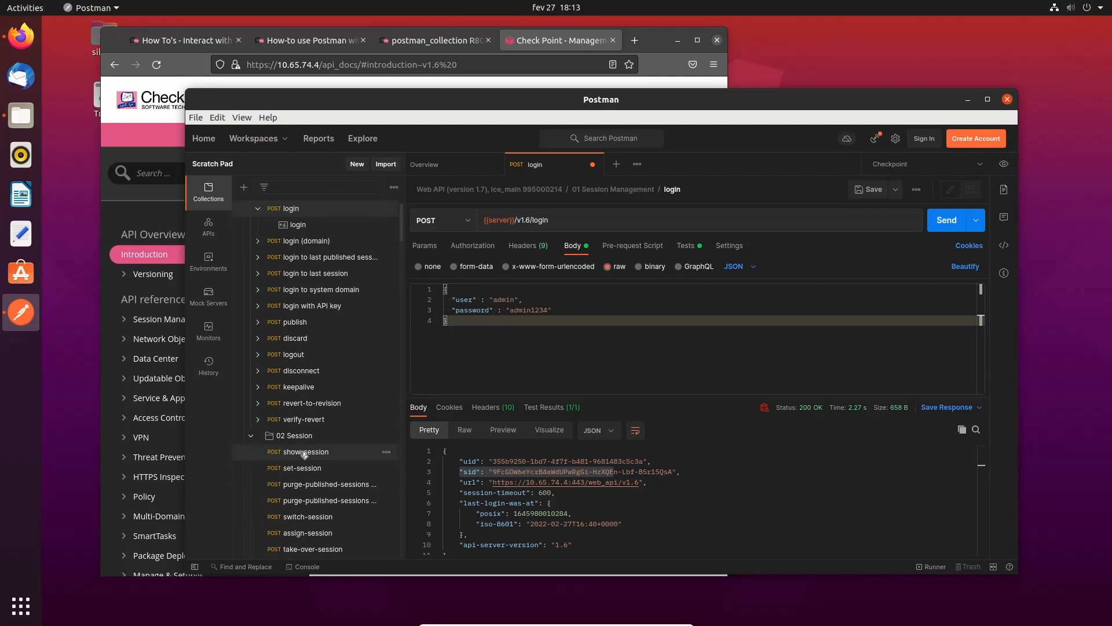
left_click(304, 452)
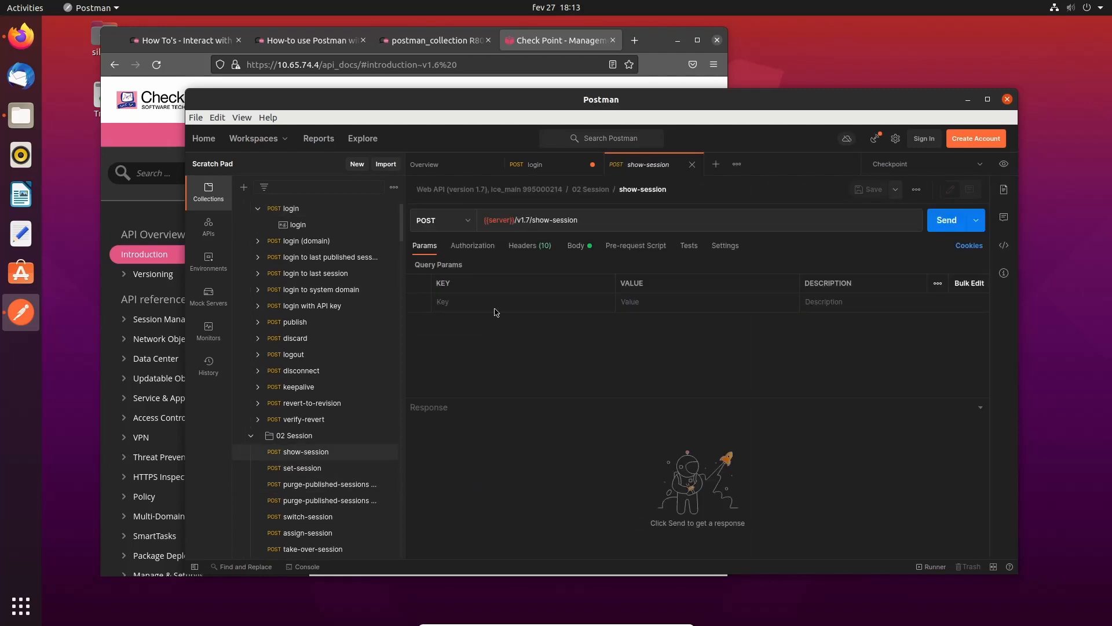
left_click(528, 220)
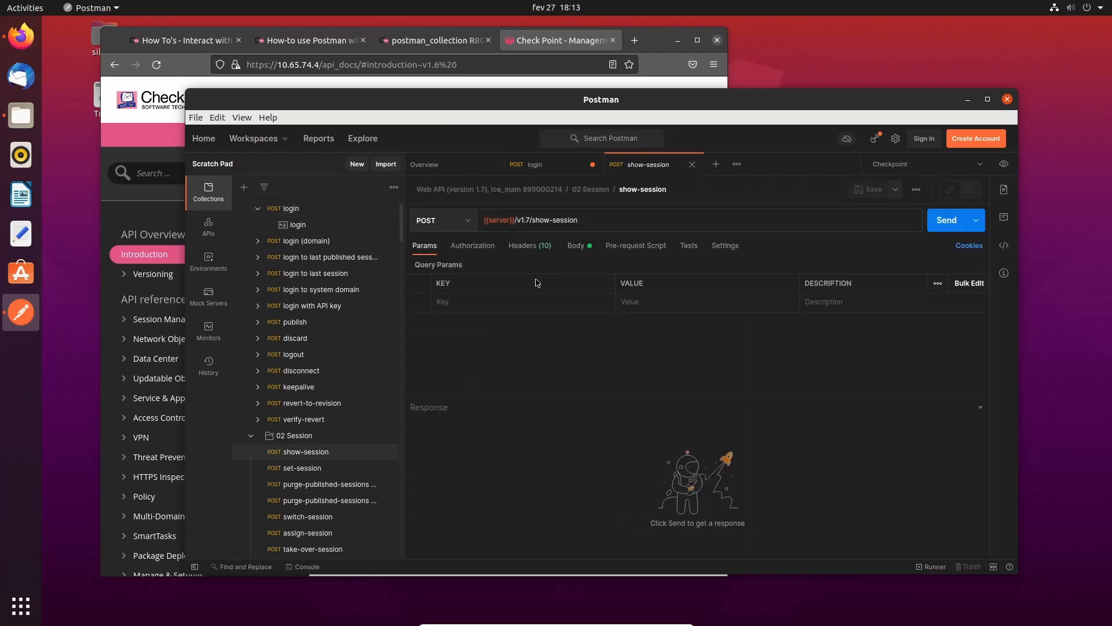
key("BackSpace")
key("BackSpace")
key("BackSpace")
key("BackSpace")
key("BackSpace")
- Check its empty JSON body and the X-chkp-sid session header
left_click(576, 245)
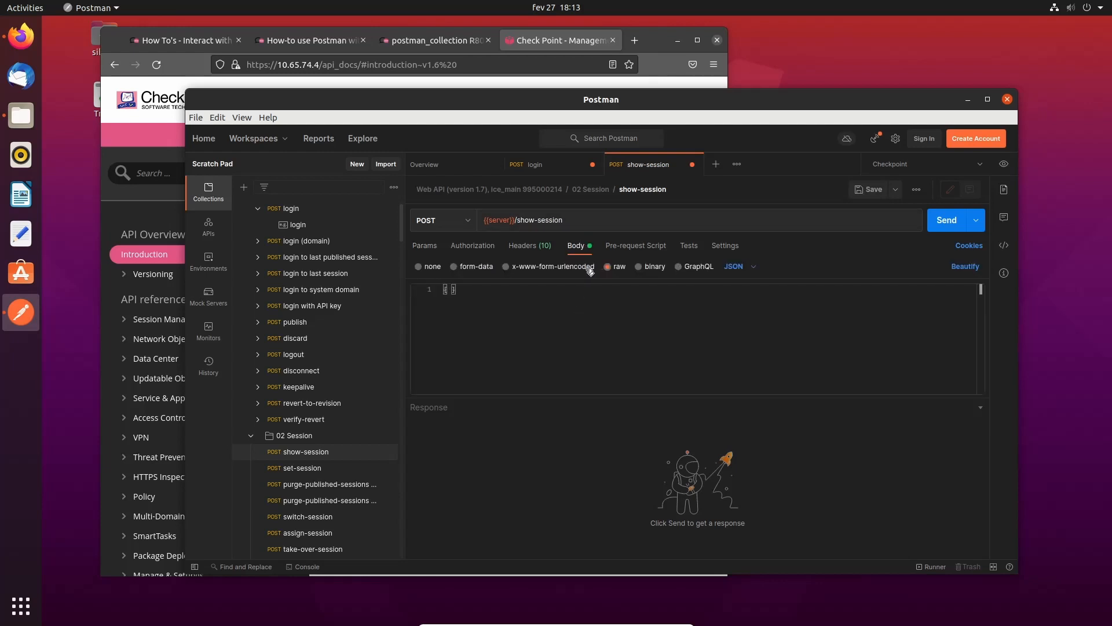
left_click(539, 291)
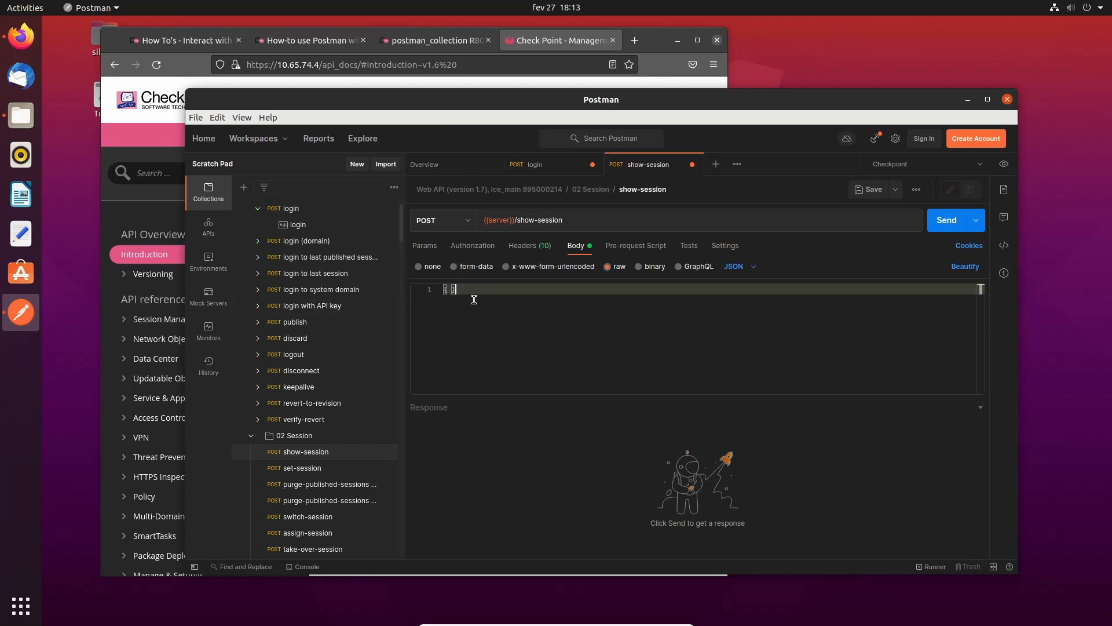
left_click(529, 245)
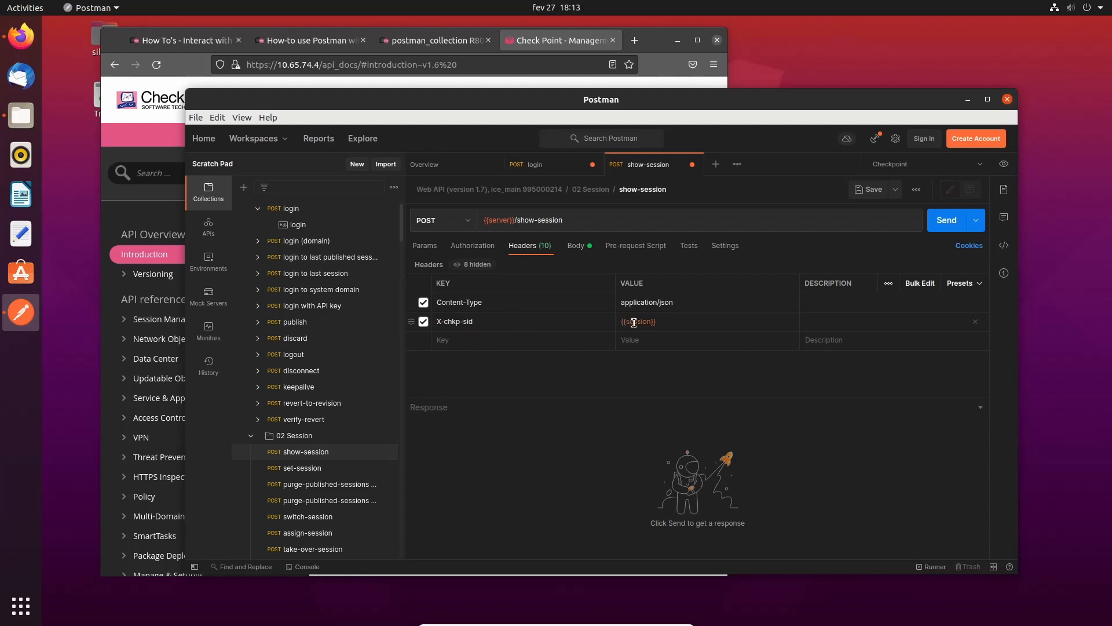
mouse_move(634, 322)
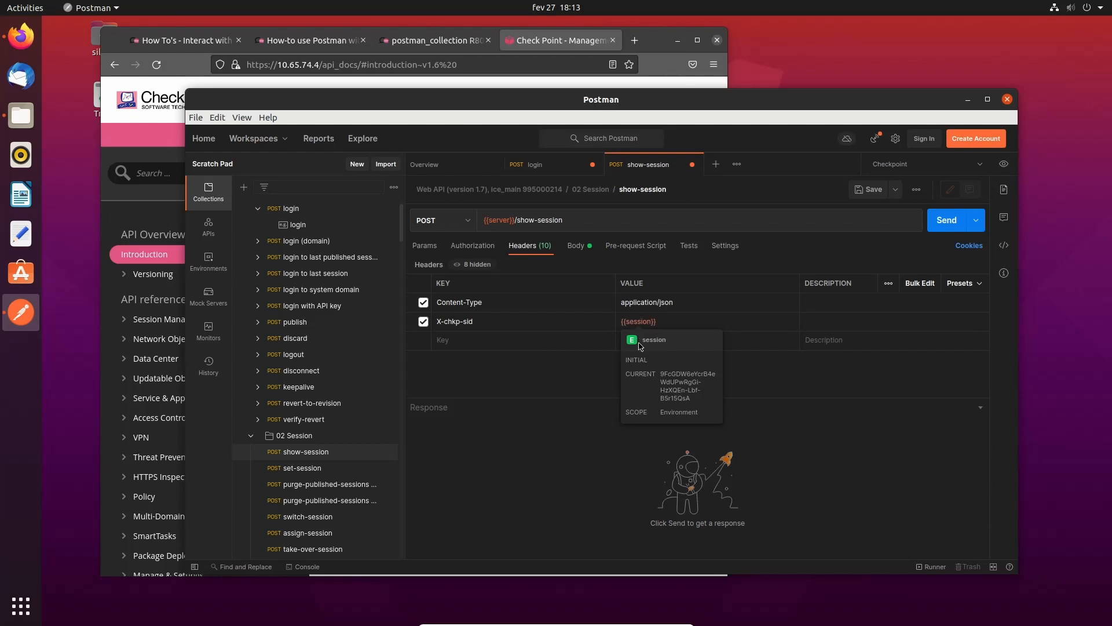
- Discard the extra GET tab opened from the login response's web API link without saving
left_click(555, 169)
left_click(545, 483, "ctrl")
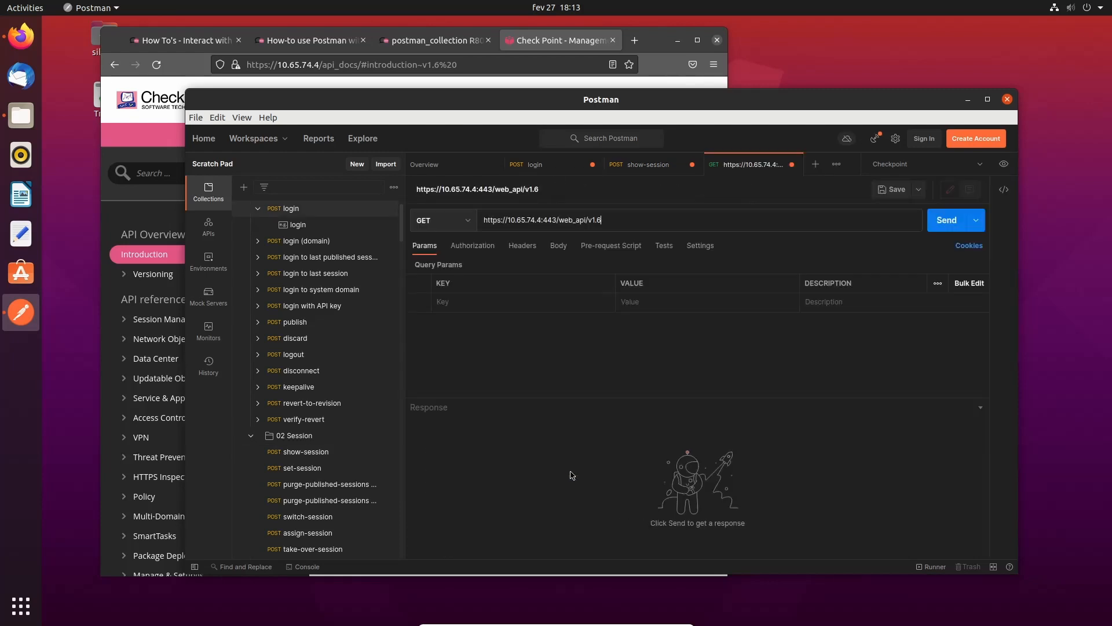
left_click(791, 164)
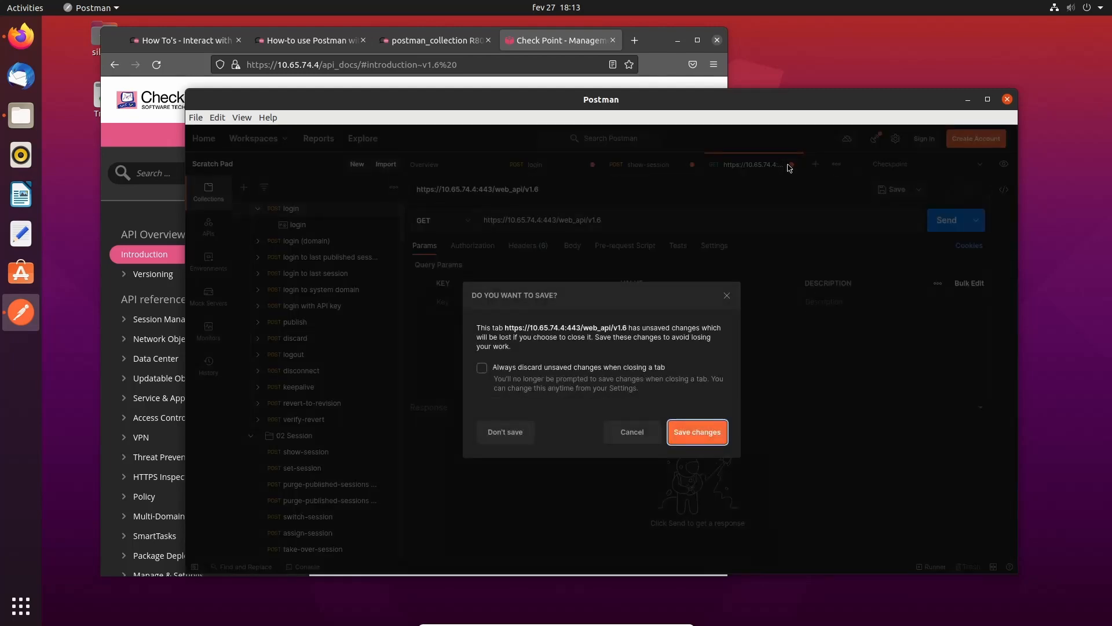
left_click(505, 432)
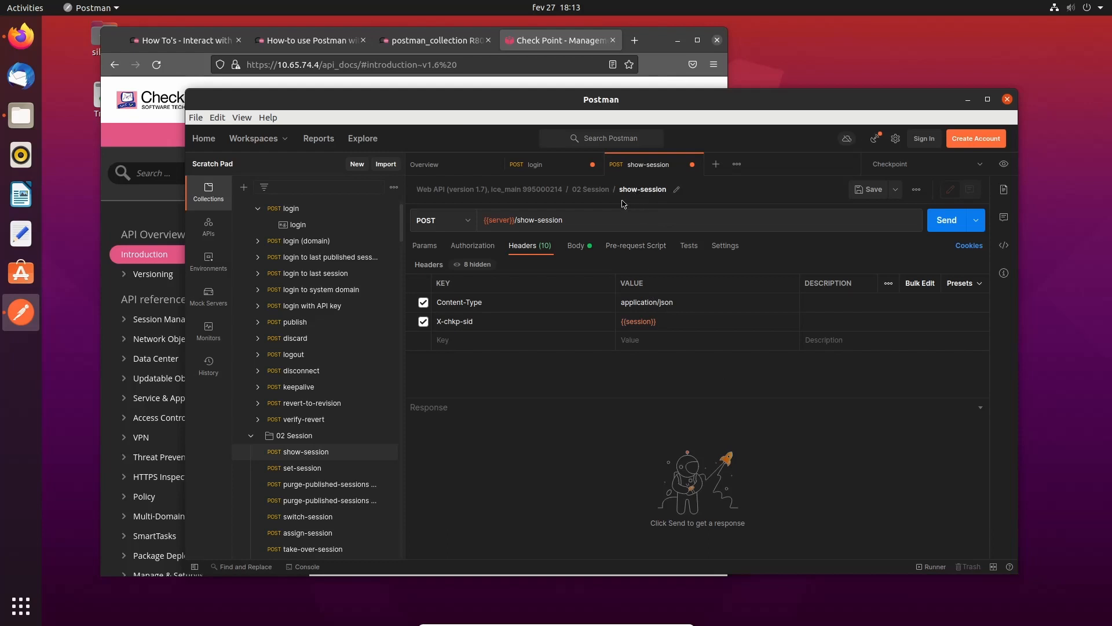
- Send show-session and find session-timeout 600 in the 200 OK response
left_click(576, 248)
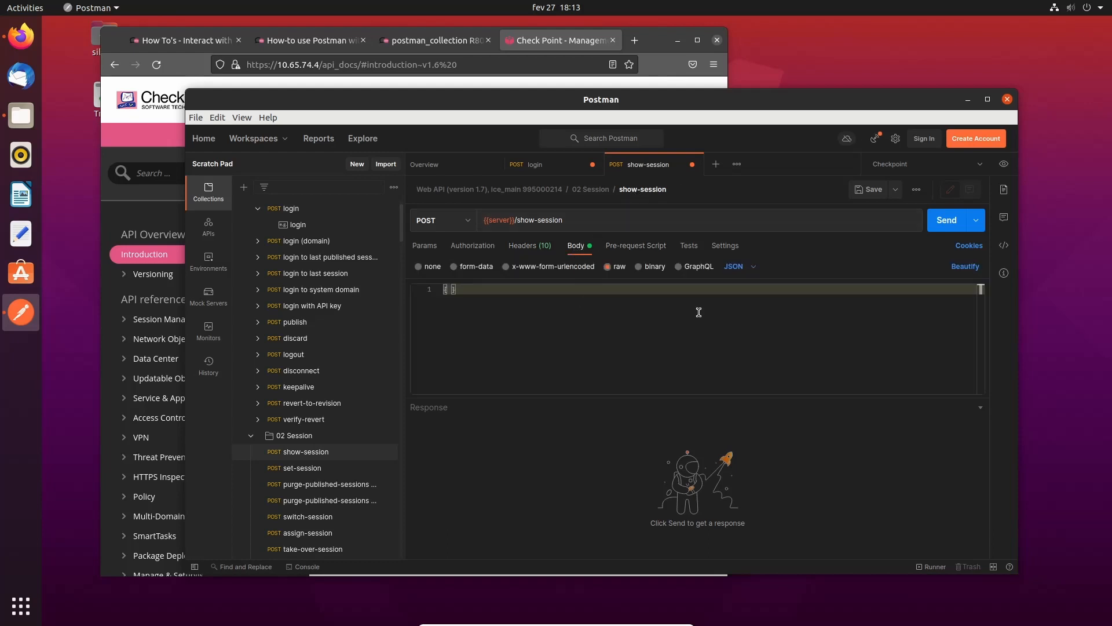
left_click(952, 226)
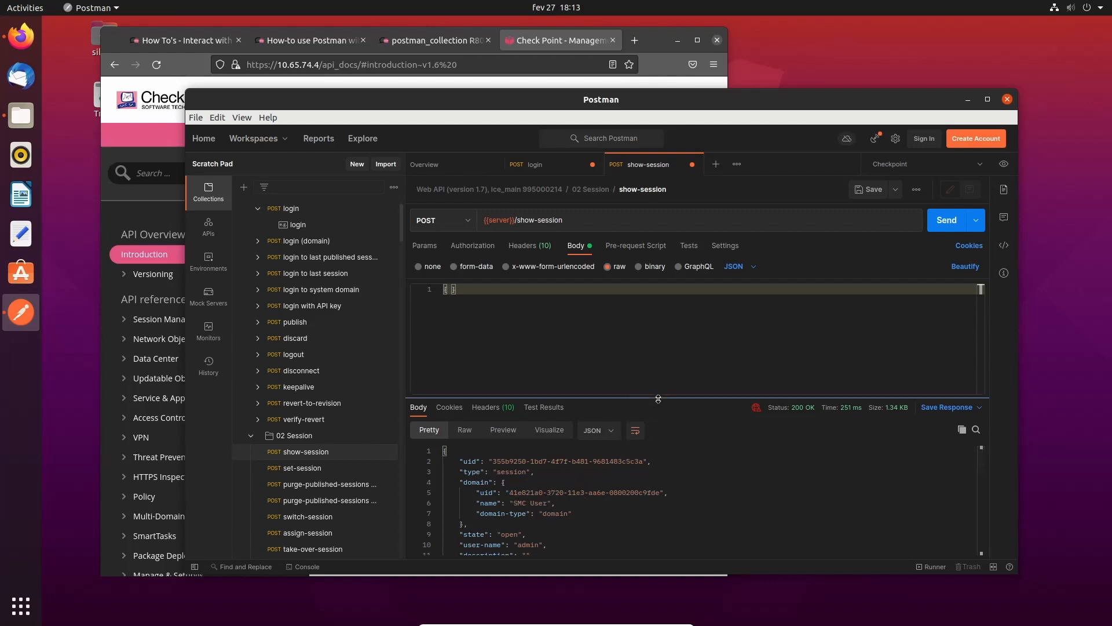
left_click_drag(658, 398, 660, 351)
scroll(629, 472, "down", 2)
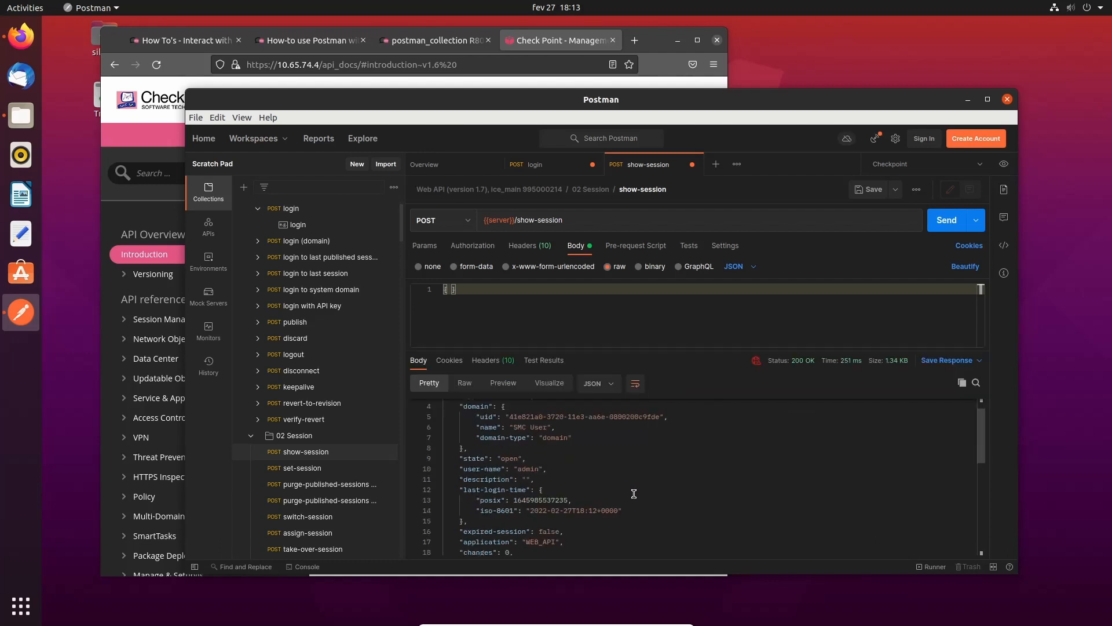
scroll(631, 481, "up", 2)
scroll(634, 493, "down", 4)
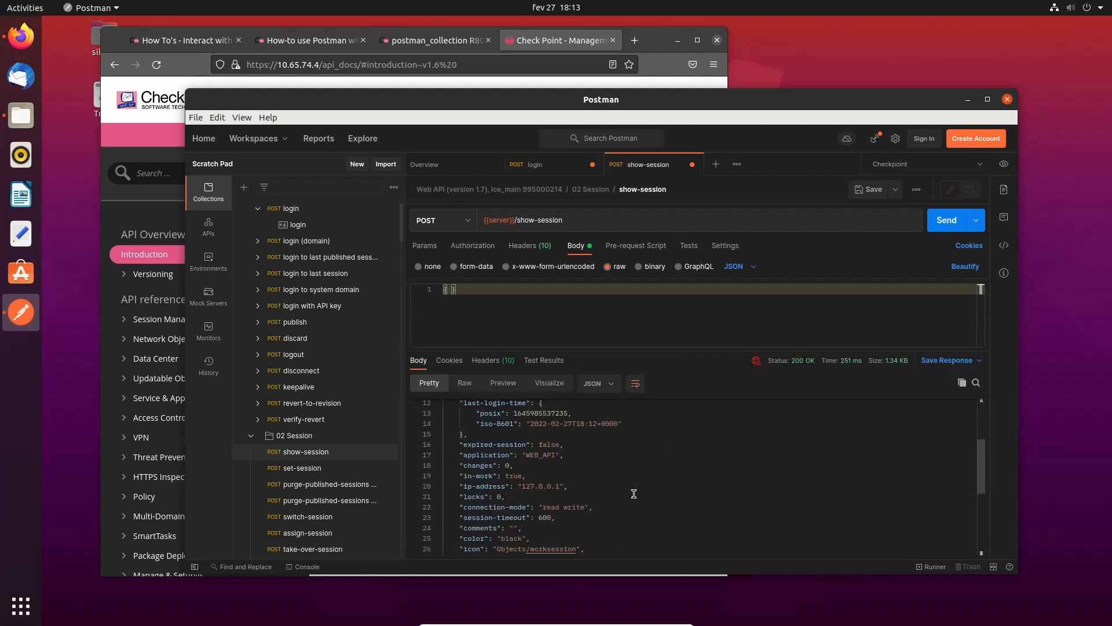
scroll(634, 493, "down", 3)
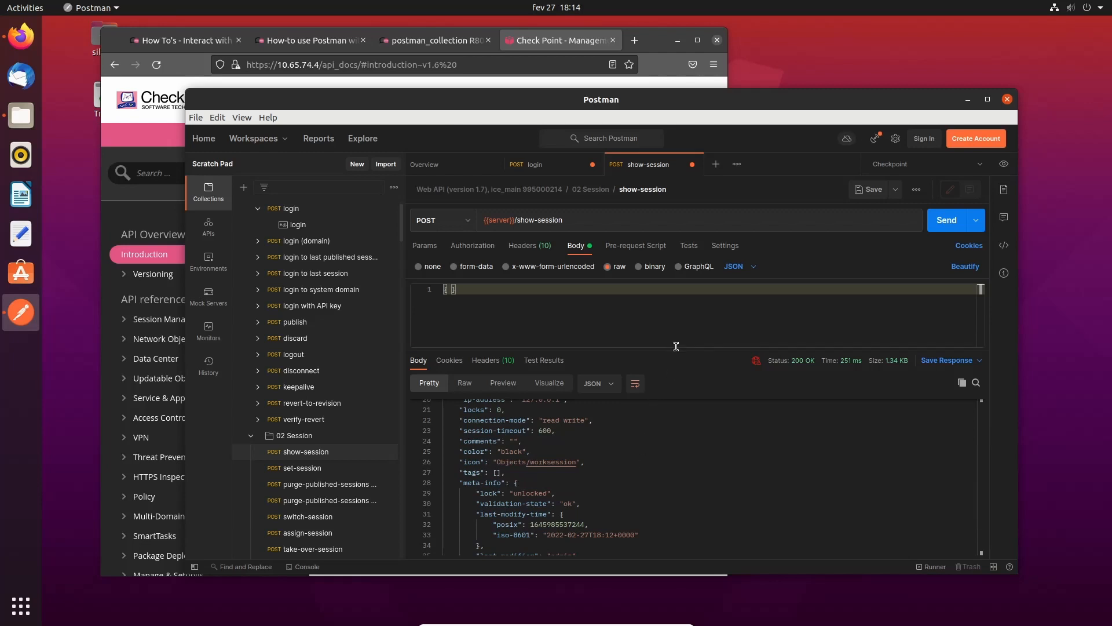
left_click(555, 431)
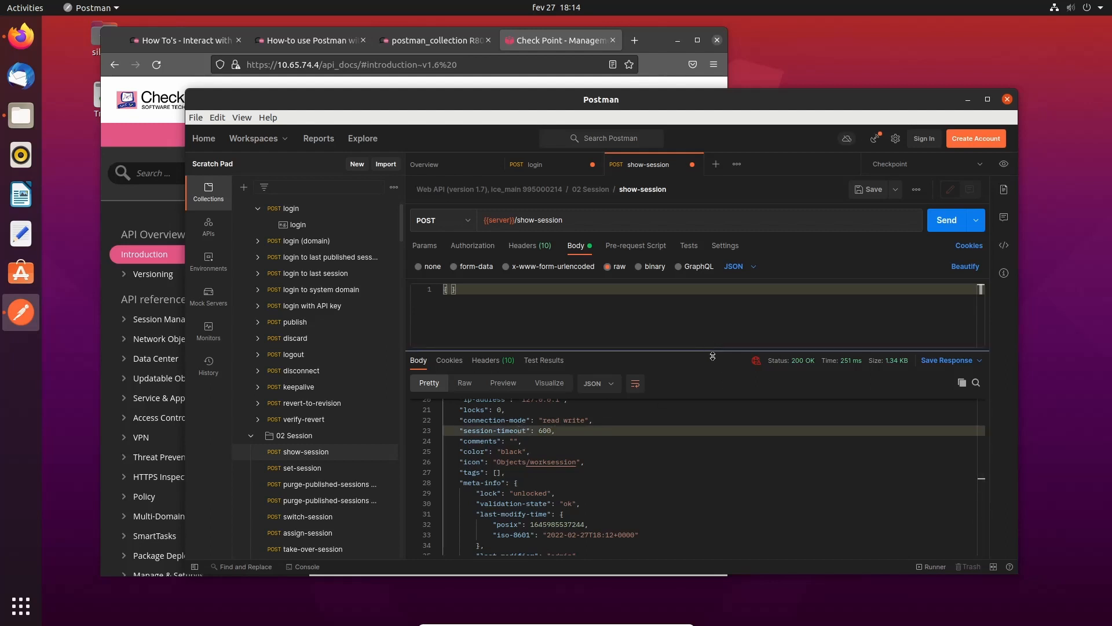
left_click_drag(713, 356, 712, 391)
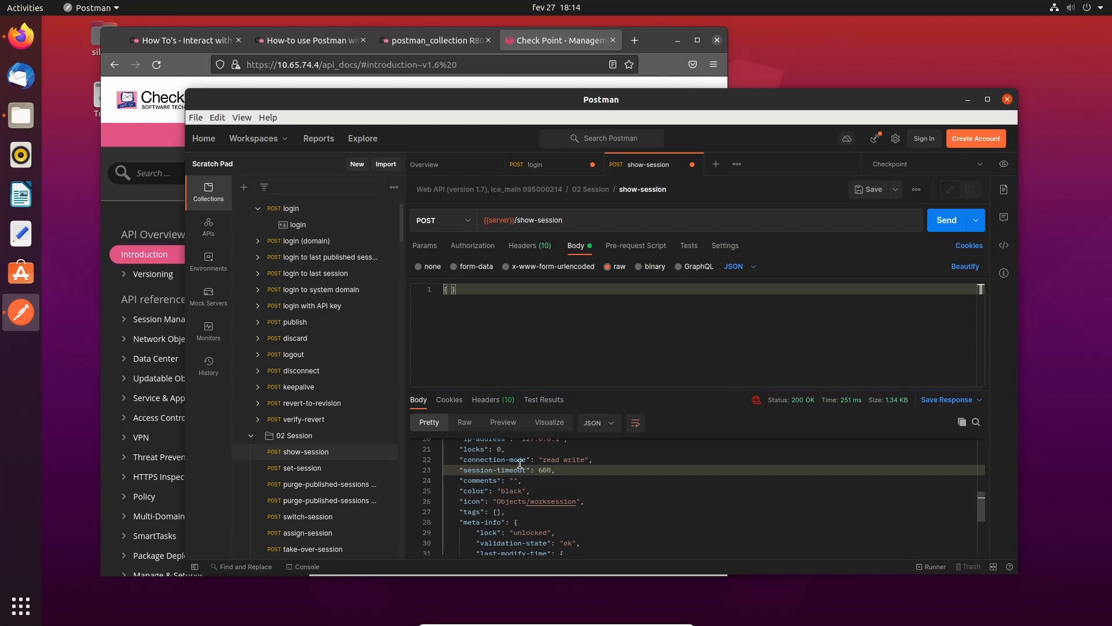
left_click(251, 439)
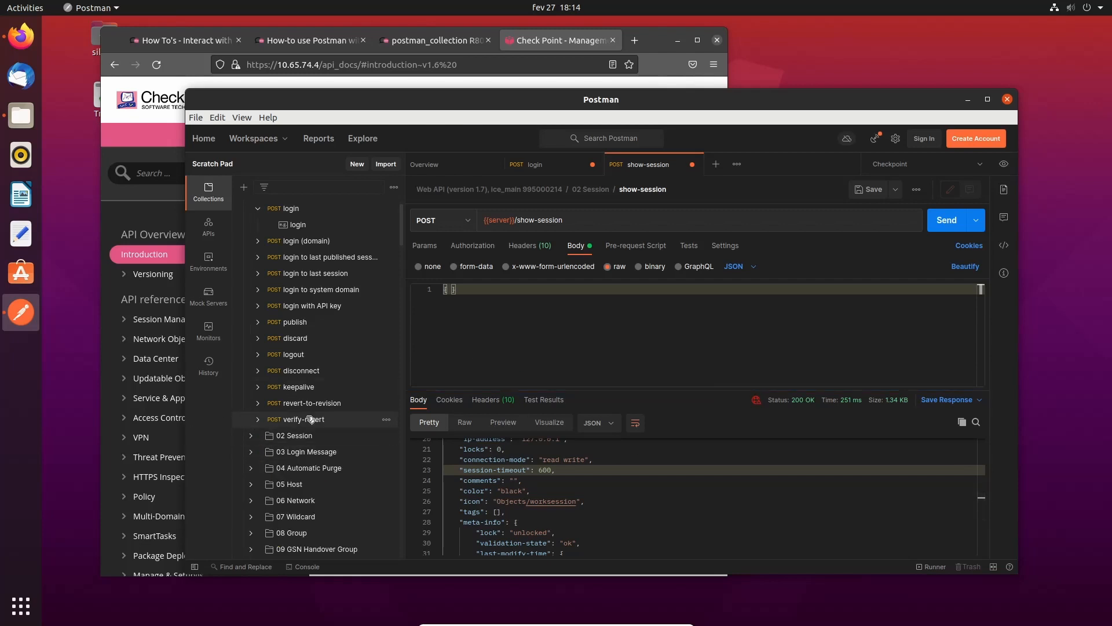
scroll(243, 406, "down", 4)
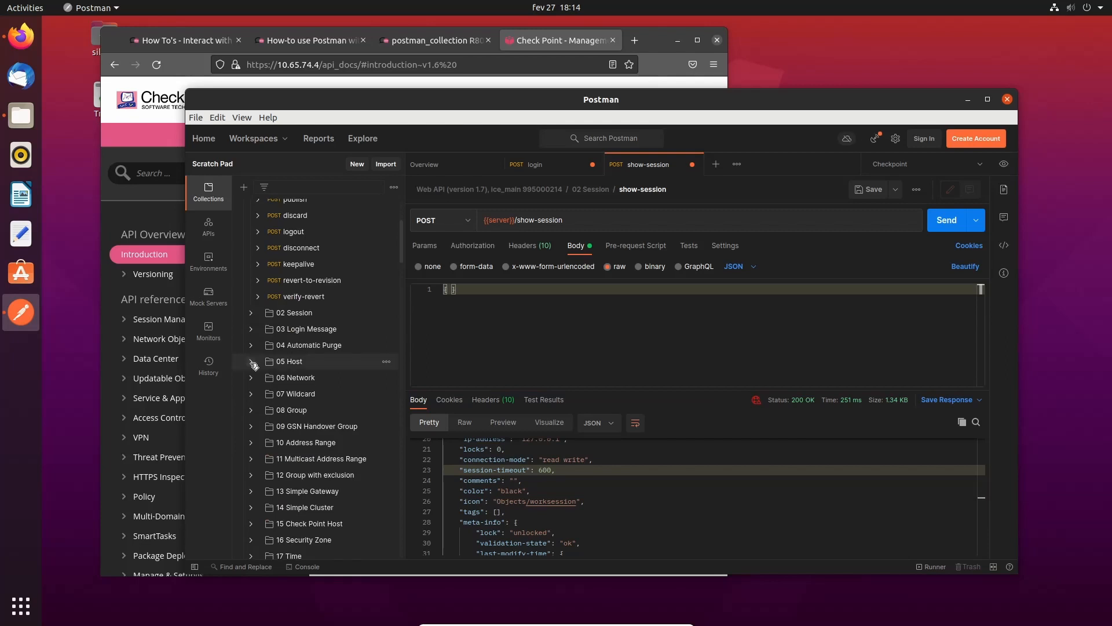
left_click(251, 361)
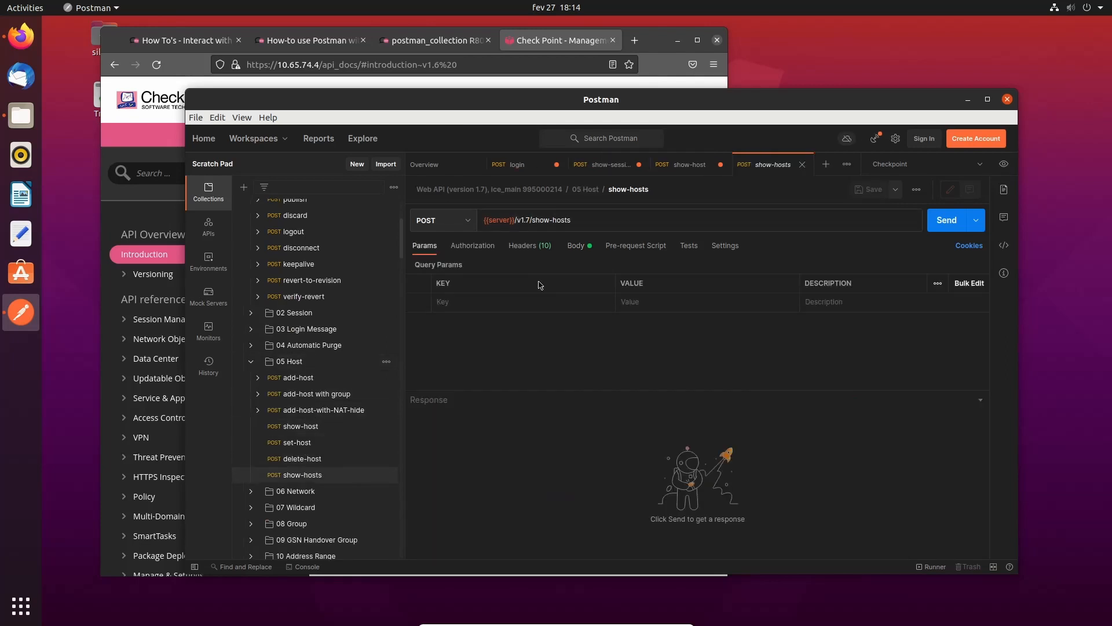
left_click(945, 226)
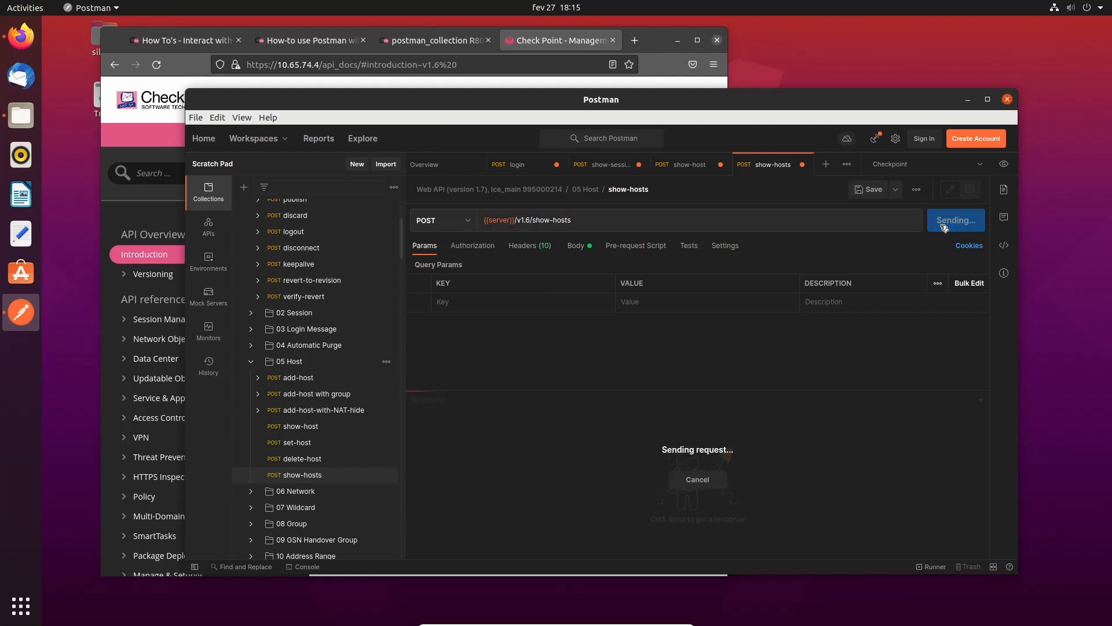
left_click(577, 245)
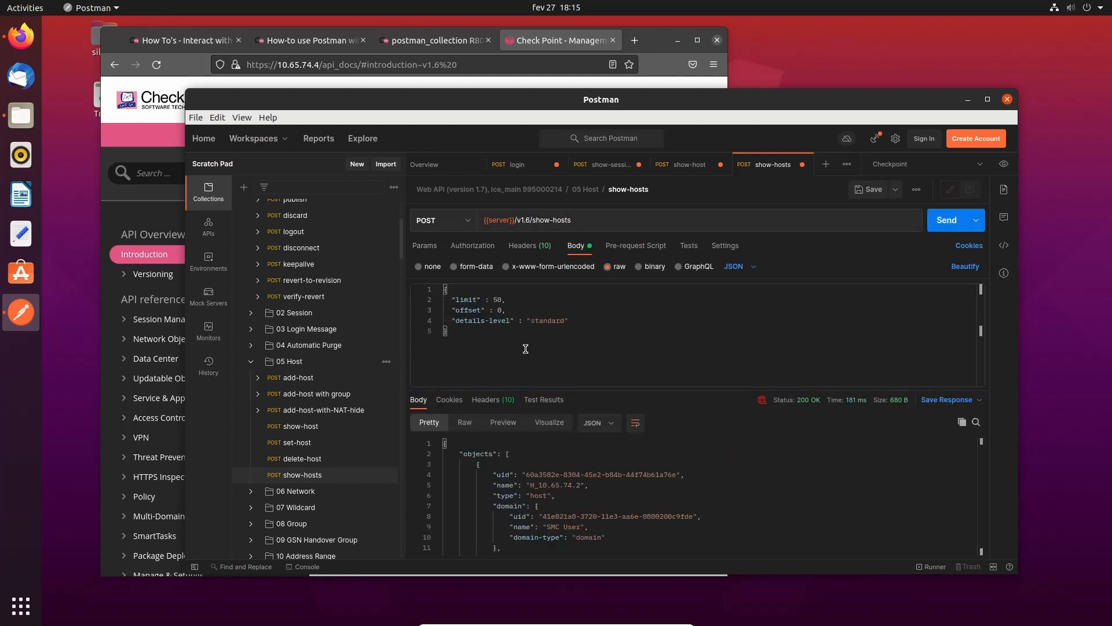
left_click_drag(635, 389, 635, 341)
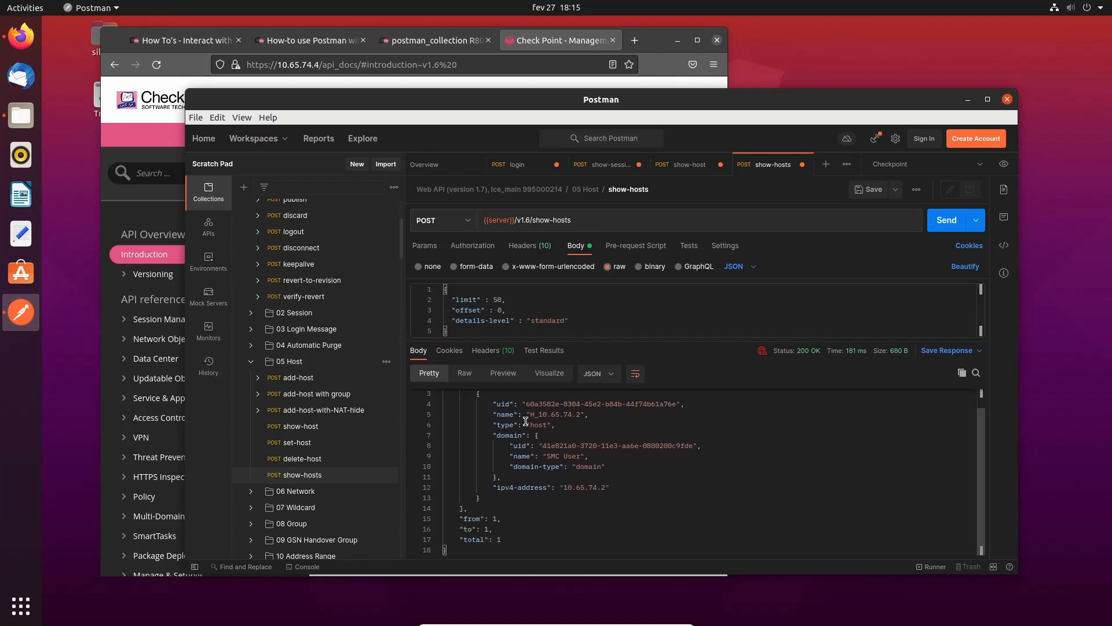
left_click_drag(533, 436, 641, 457)
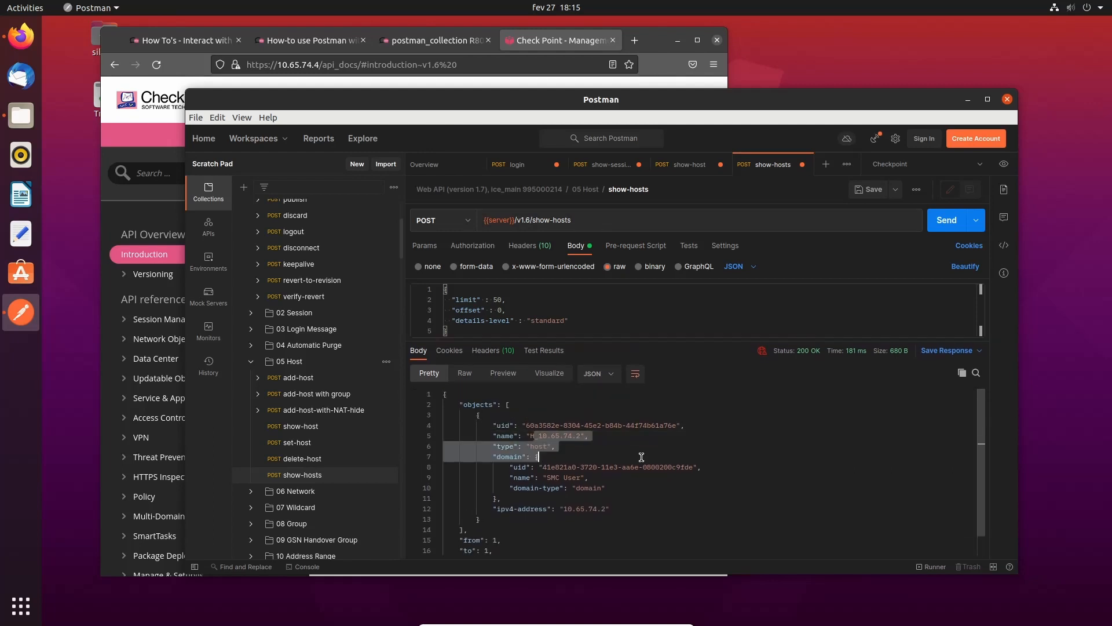
scroll(642, 457, "down", 1)
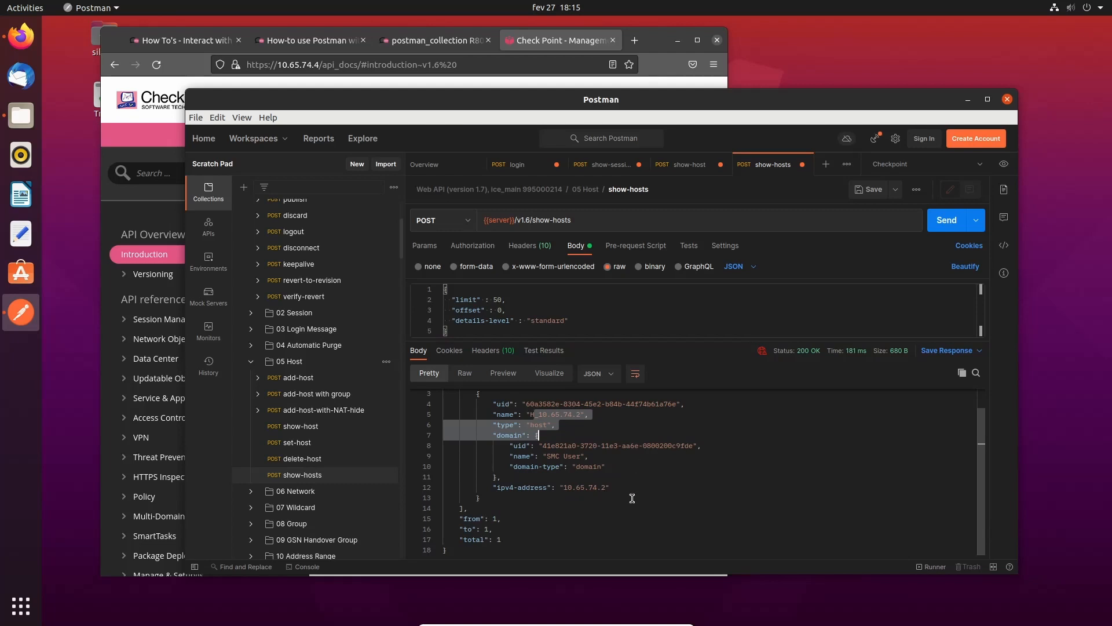
scroll(632, 498, "up", 1)
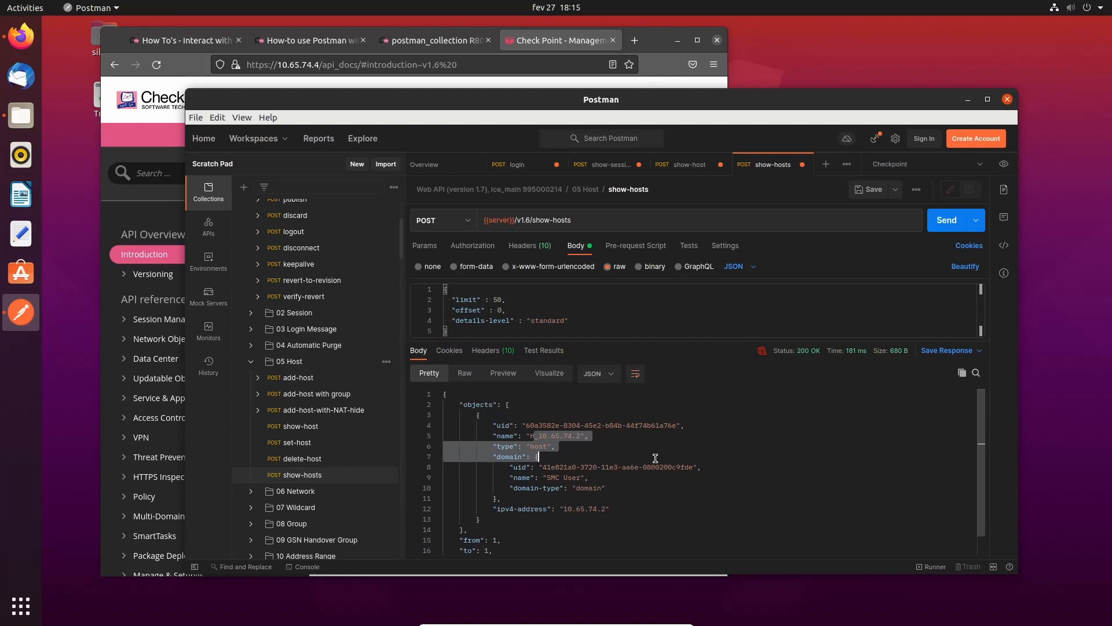
- Open show-networks from 06 Network and change its URL version to v1.6
left_click(252, 492)
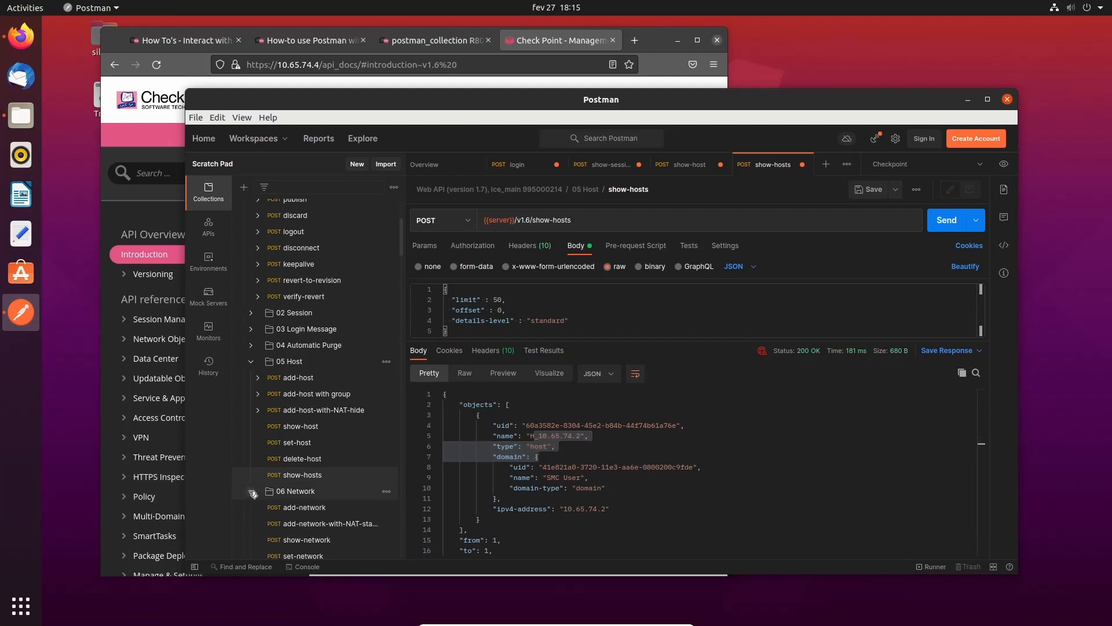
scroll(253, 493, "down", 4)
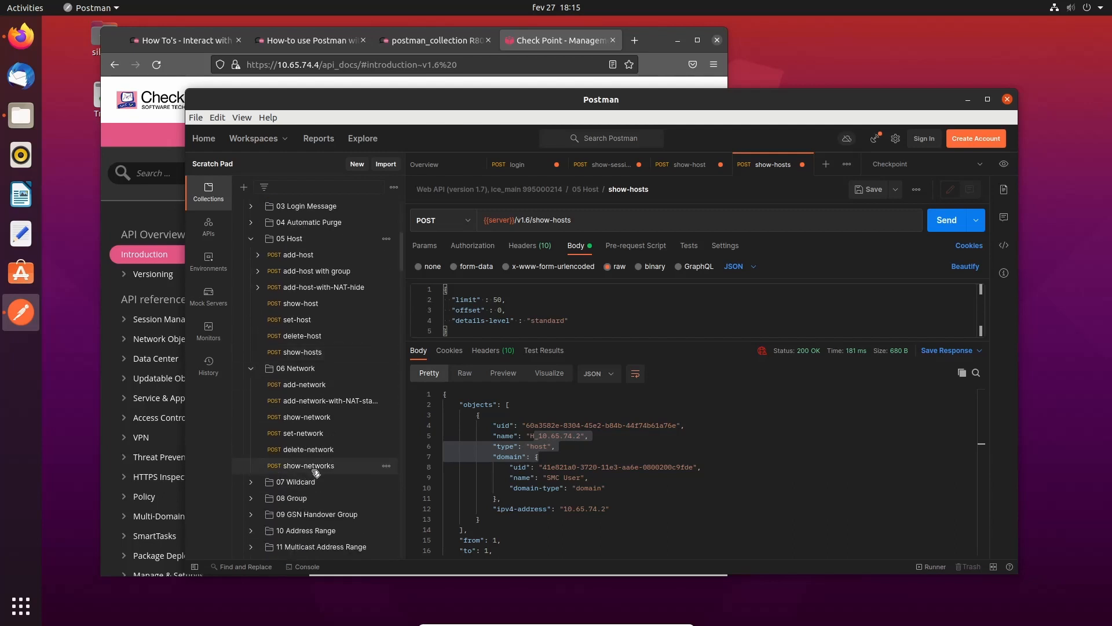
left_click(316, 468)
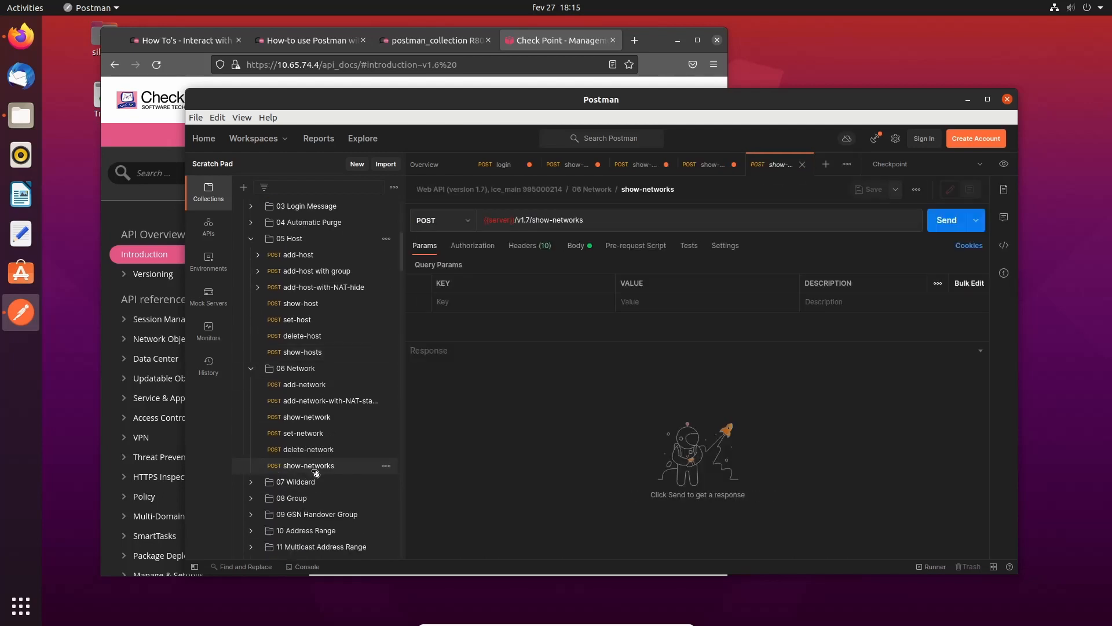
left_click(528, 220)
key("BackSpace")
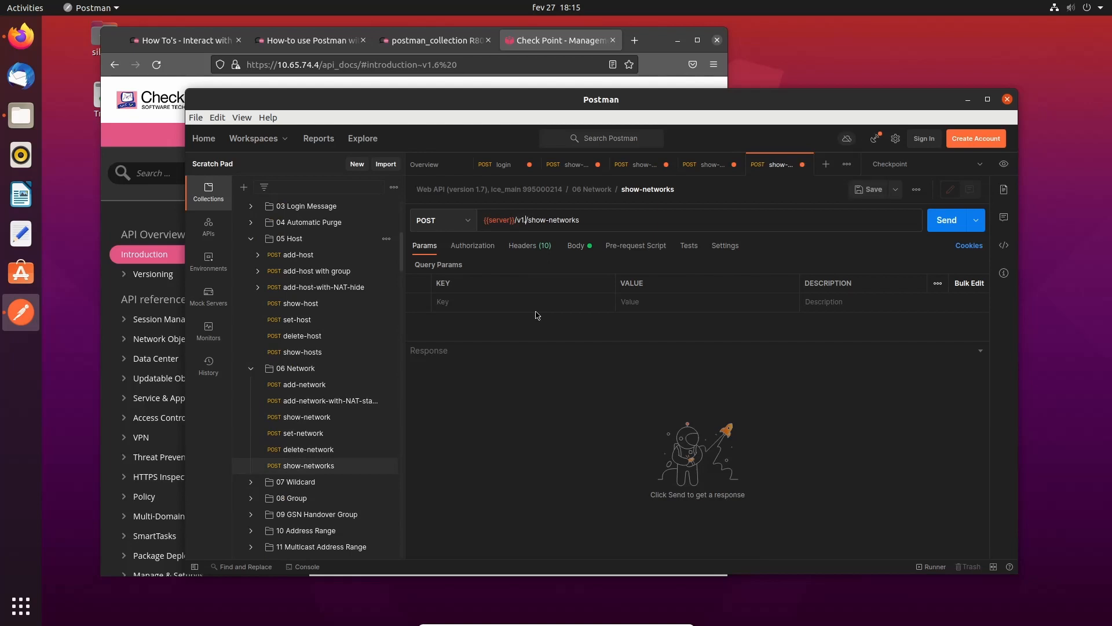
type("6")
- Send show-networks and browse the 3 returned networks, including N_10.65.74.0_24
left_click(576, 246)
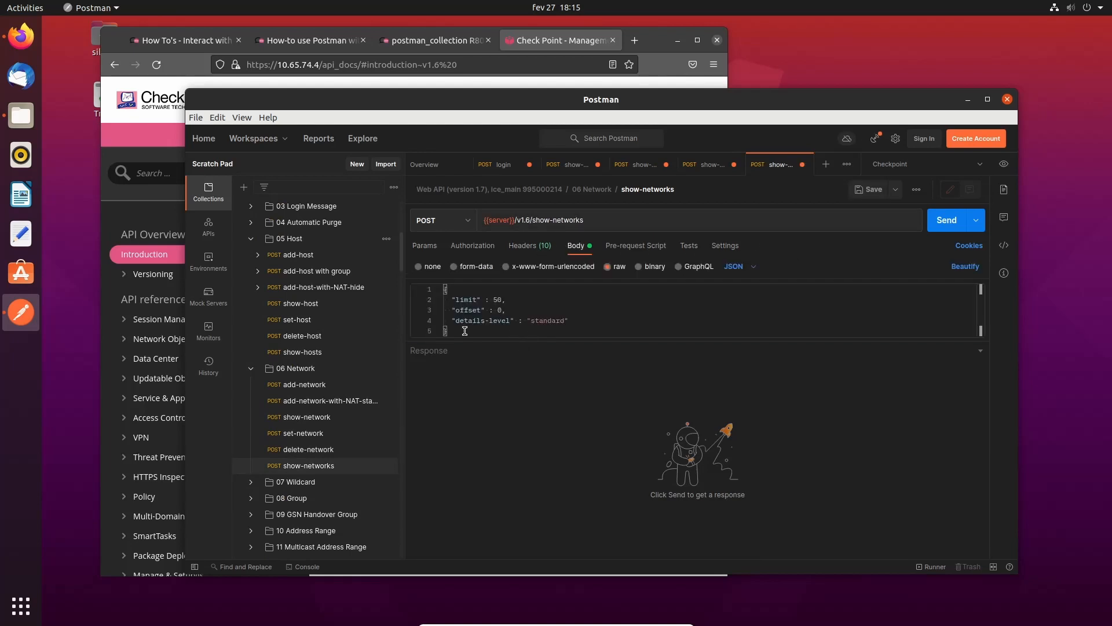
left_click_drag(506, 341, 515, 397)
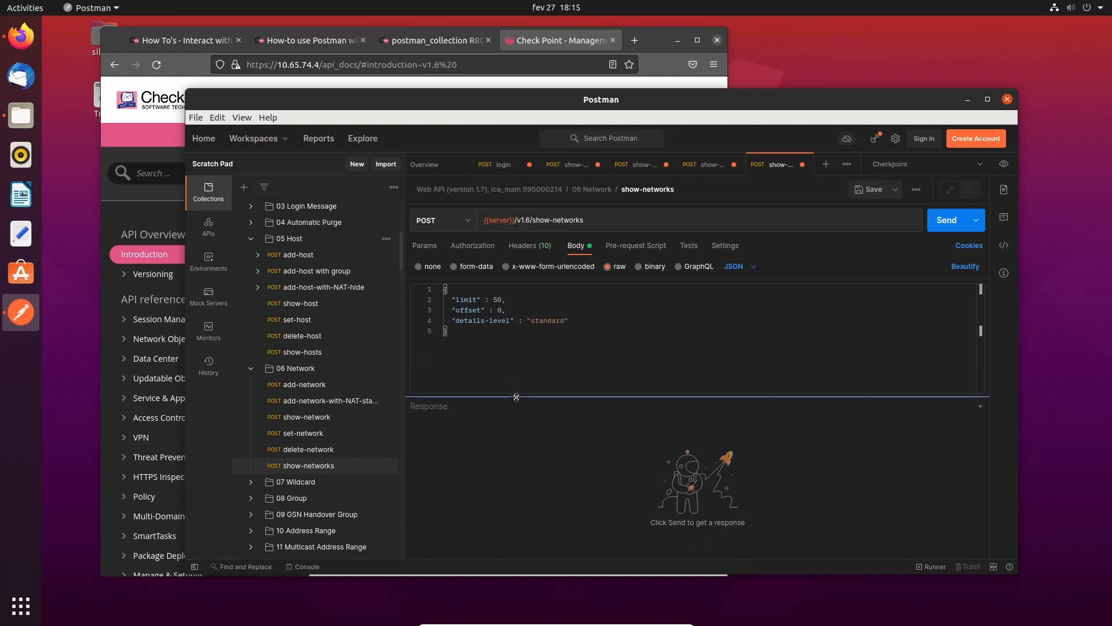
left_click(943, 227)
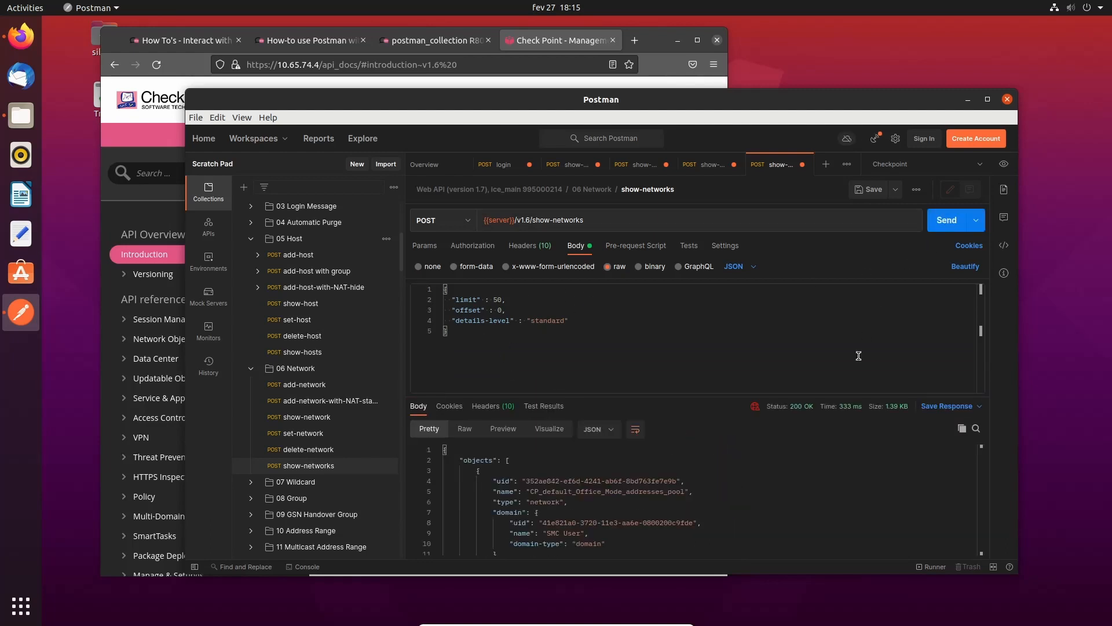
left_click(560, 482)
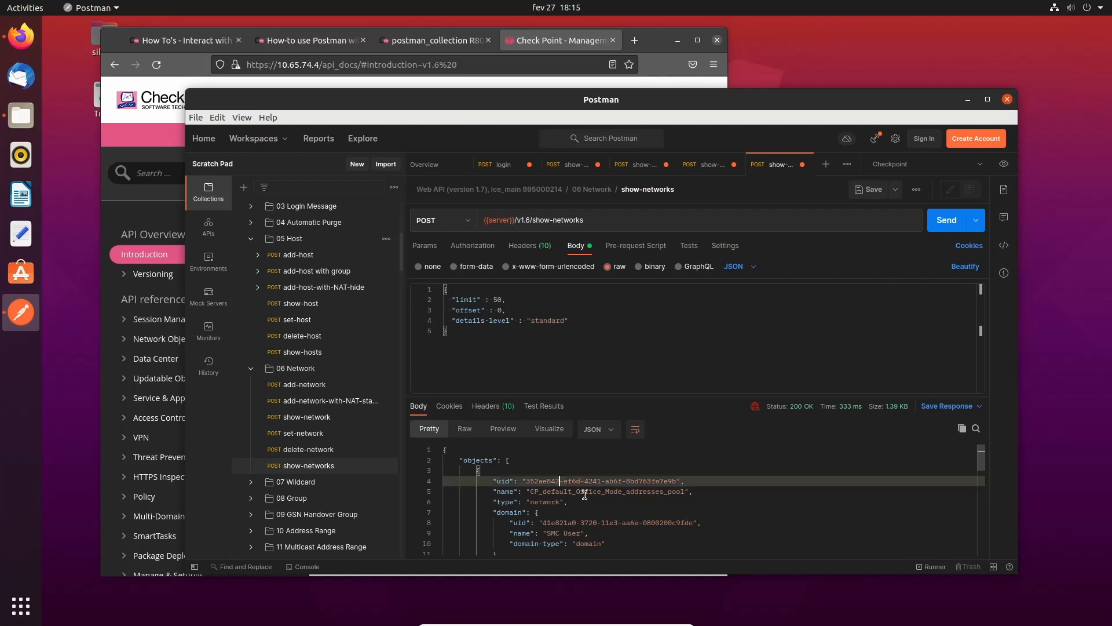
left_click_drag(560, 493, 662, 492)
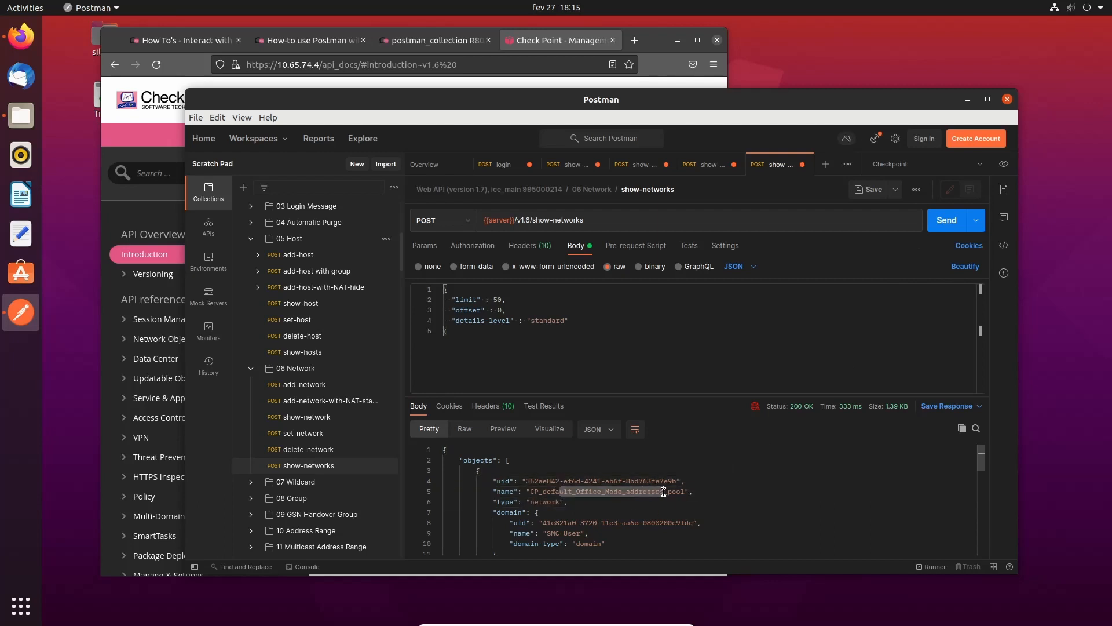
scroll(663, 492, "down", 3)
left_click_drag(663, 396, 668, 343)
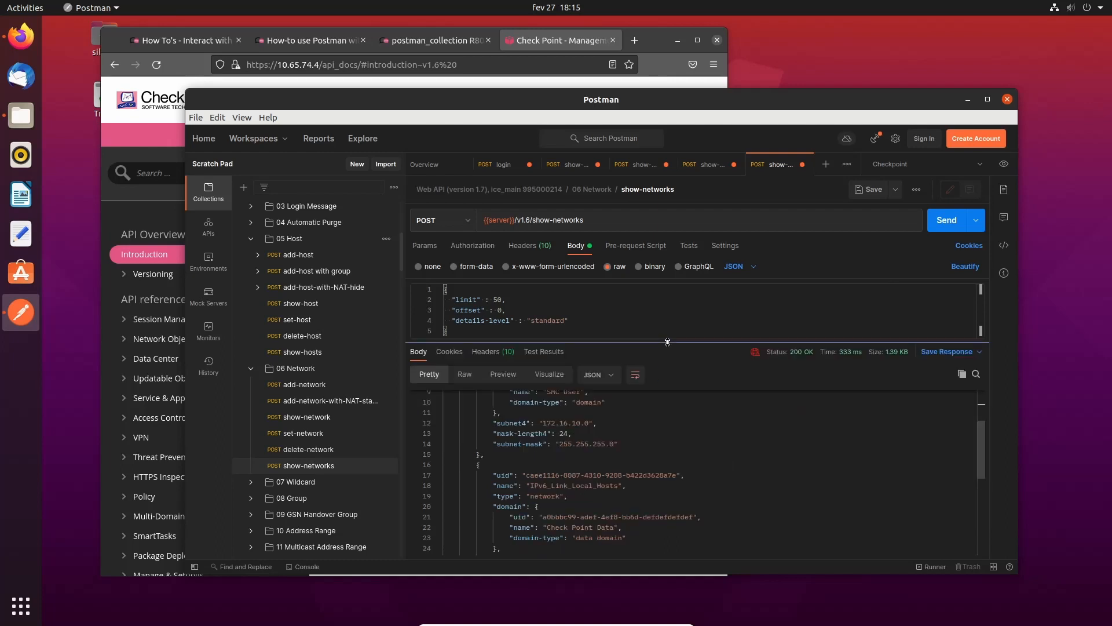
scroll(684, 496, "down", 5)
scroll(684, 496, "down", 3)
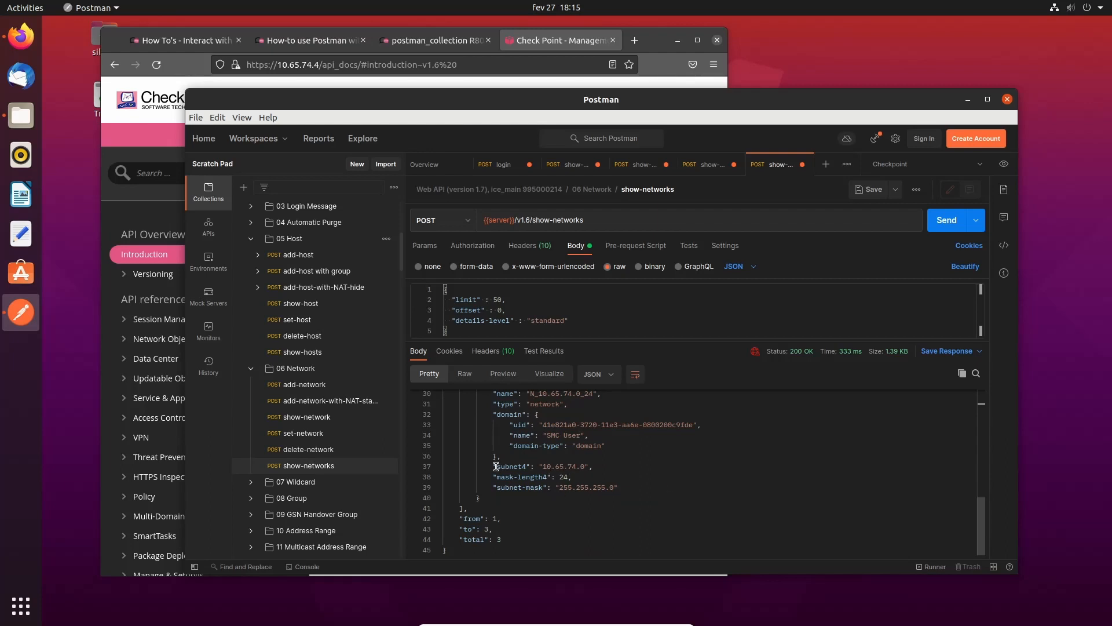
scroll(333, 502, "down", 3)
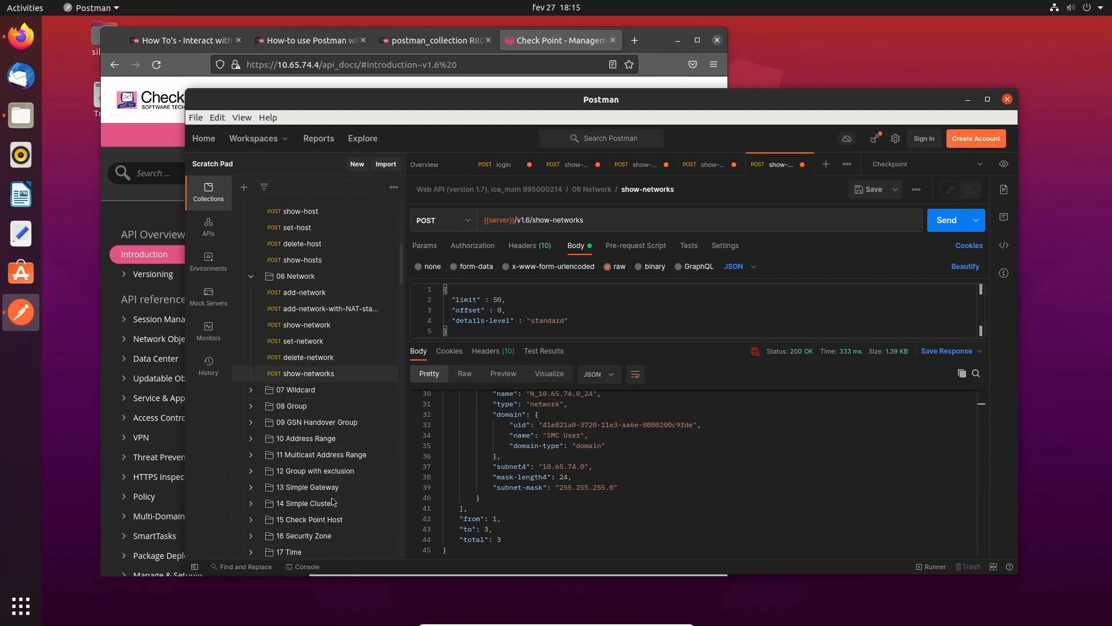
scroll(333, 502, "down", 3)
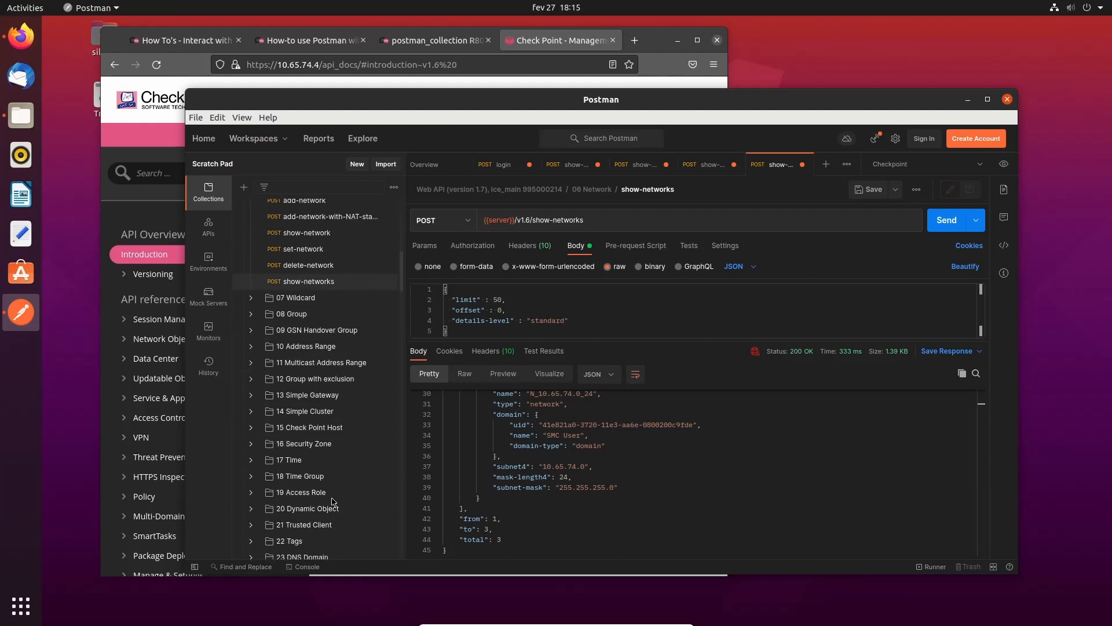
- Open the 13 Simple Gateway 'add-simple-gateway with sic' request and switch its URL to API v1.6
left_click(250, 395)
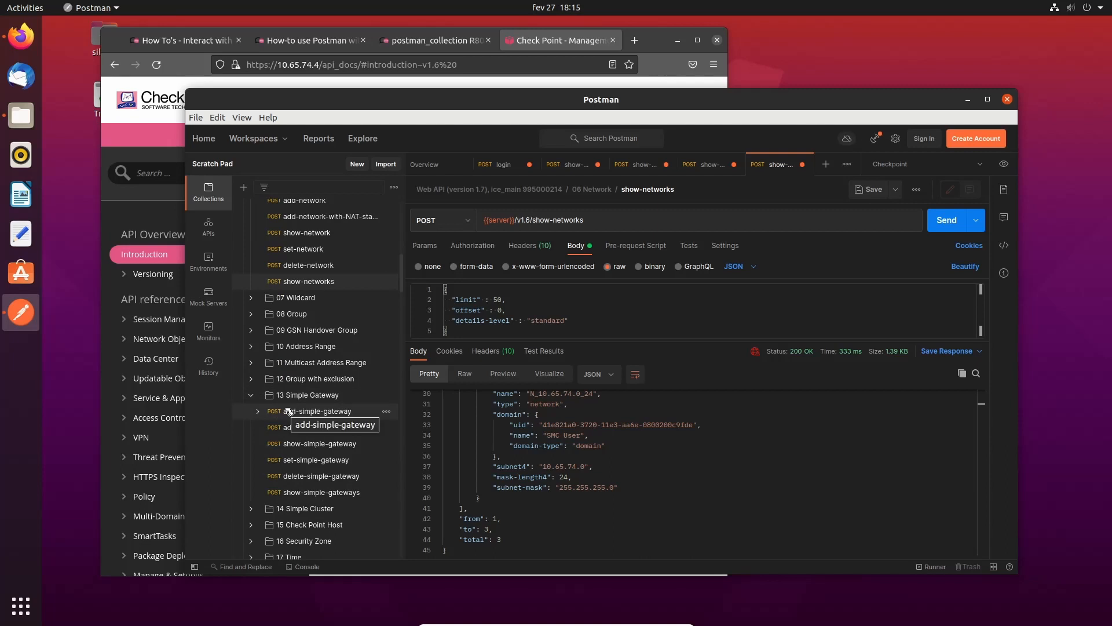
left_click(328, 429)
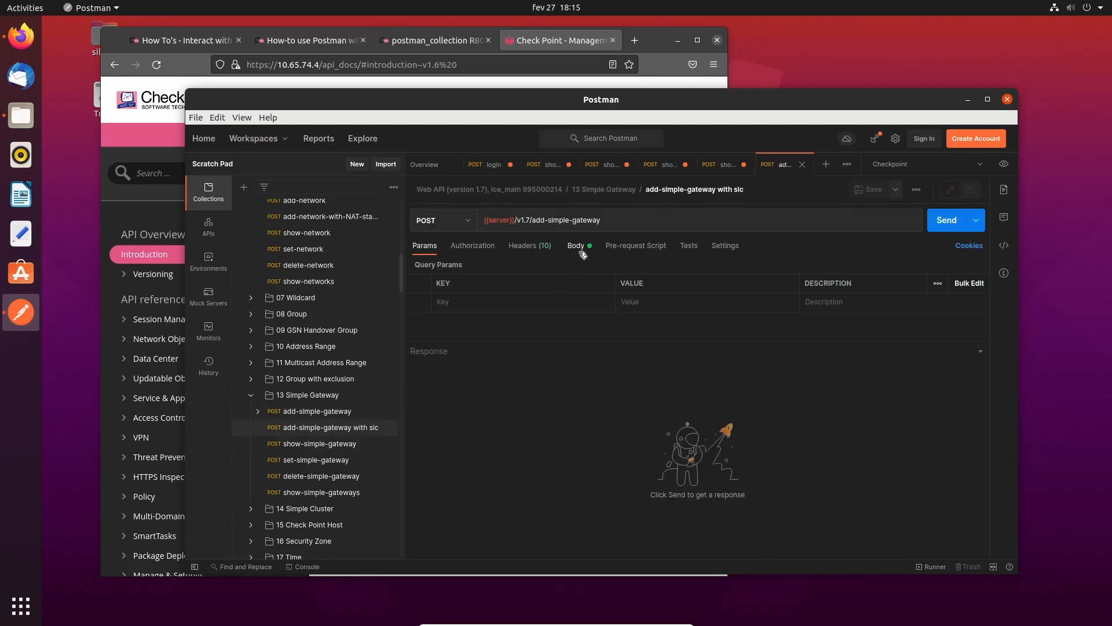
left_click(578, 248)
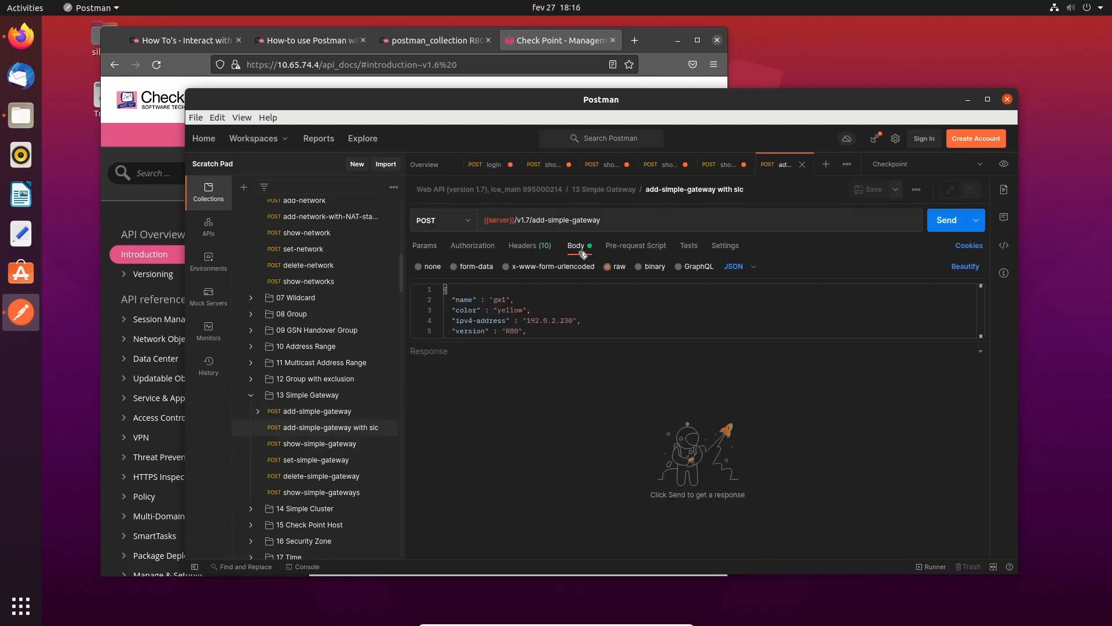
left_click(530, 220)
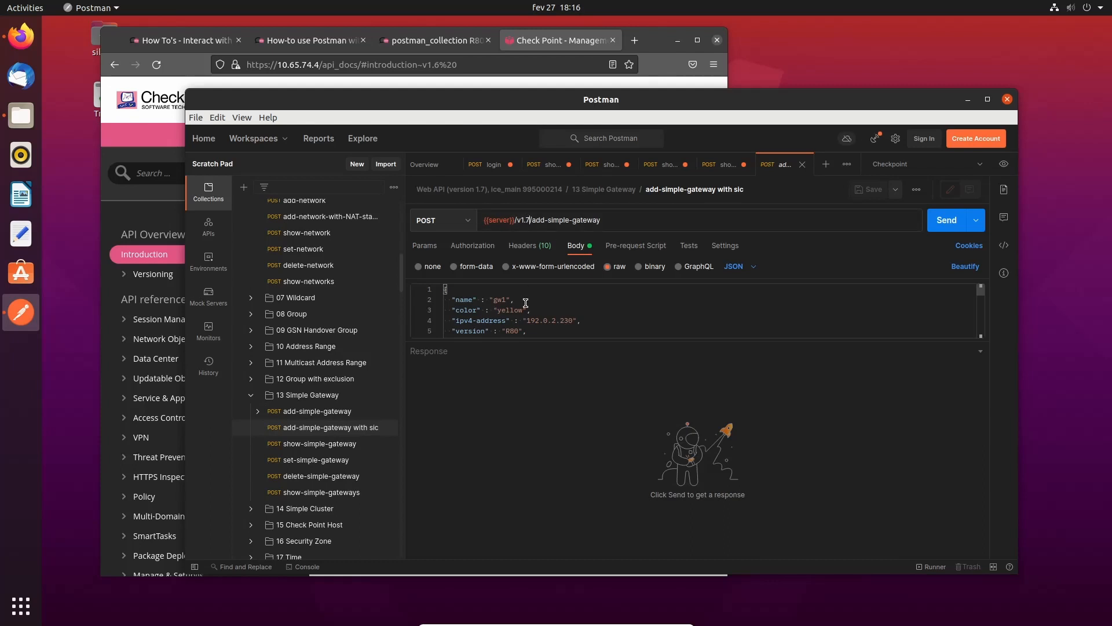
key("BackSpace")
type("6")
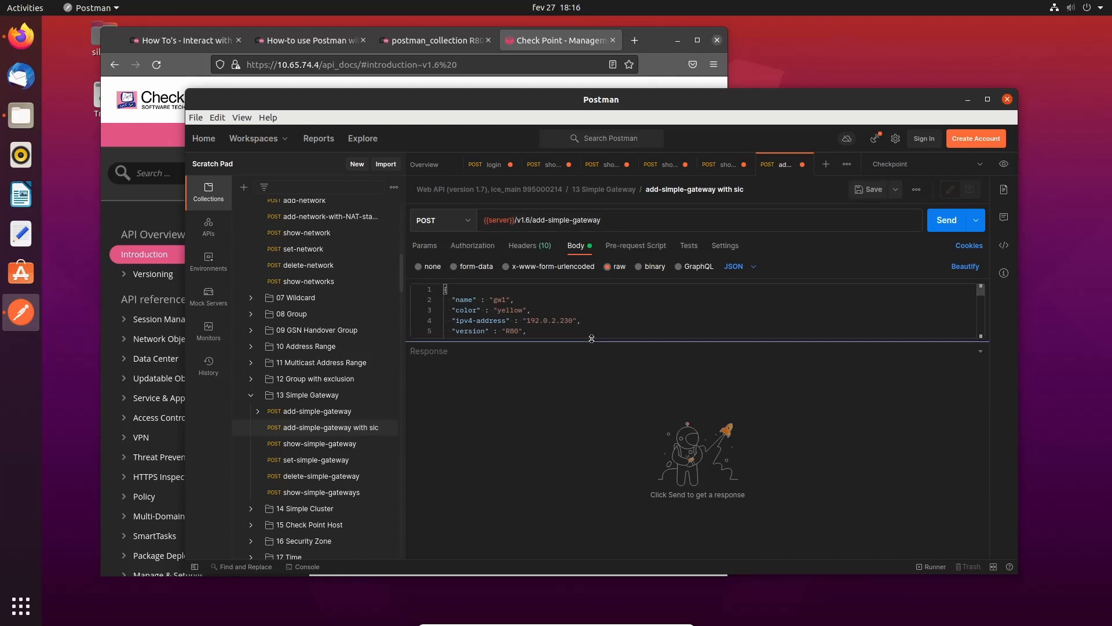
- Enlarge the JSON body editor, then bring up the show-simple-gateways request
left_click_drag(591, 338, 595, 499)
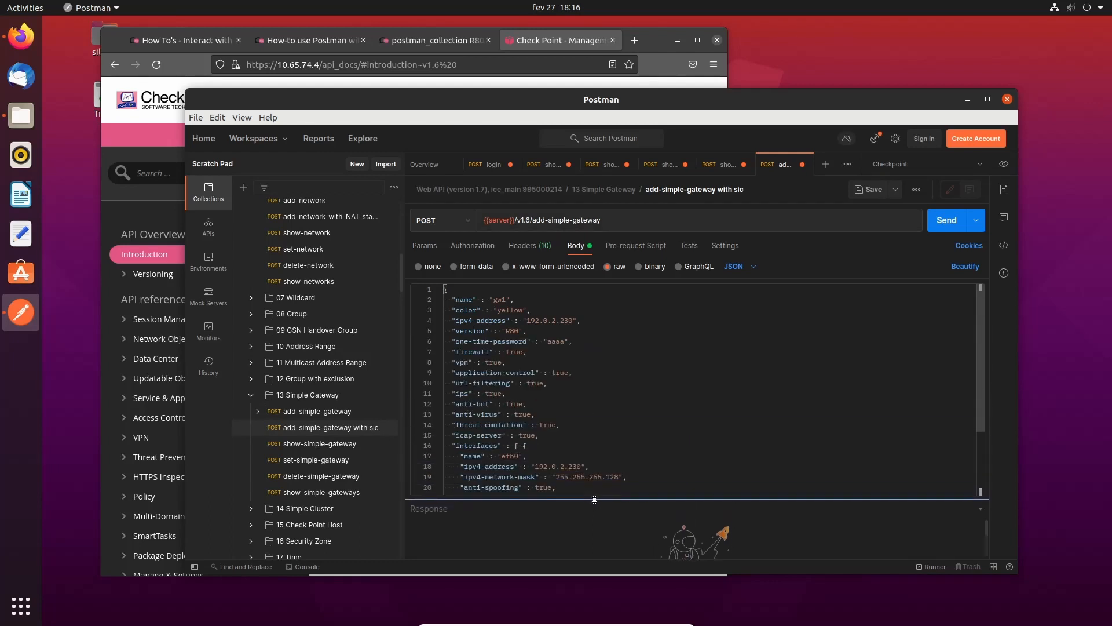
left_click(507, 299)
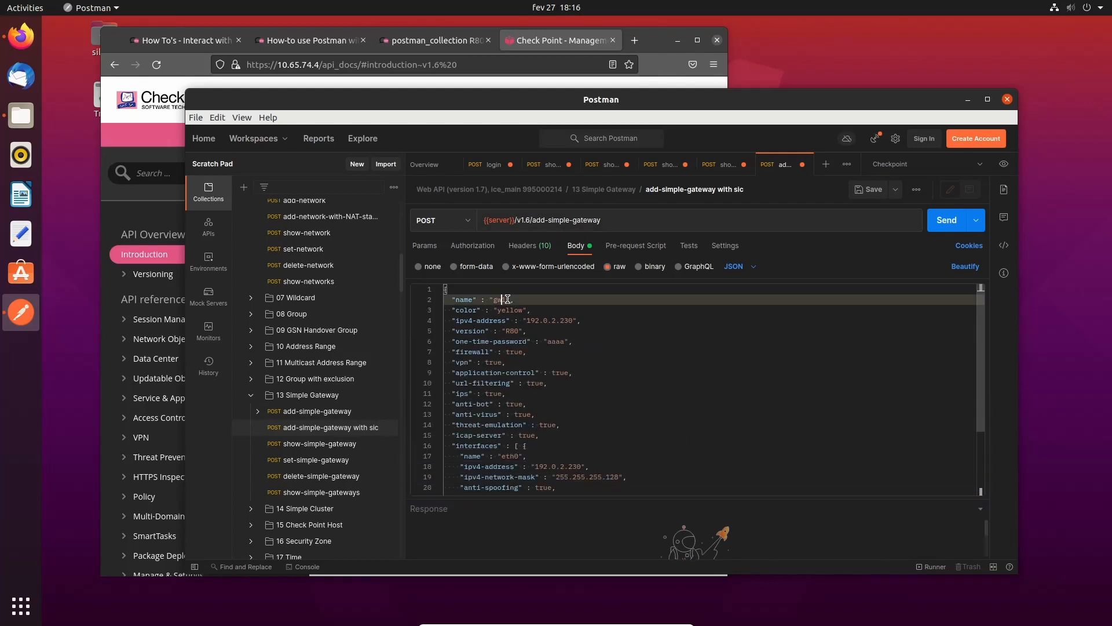
left_click(335, 492)
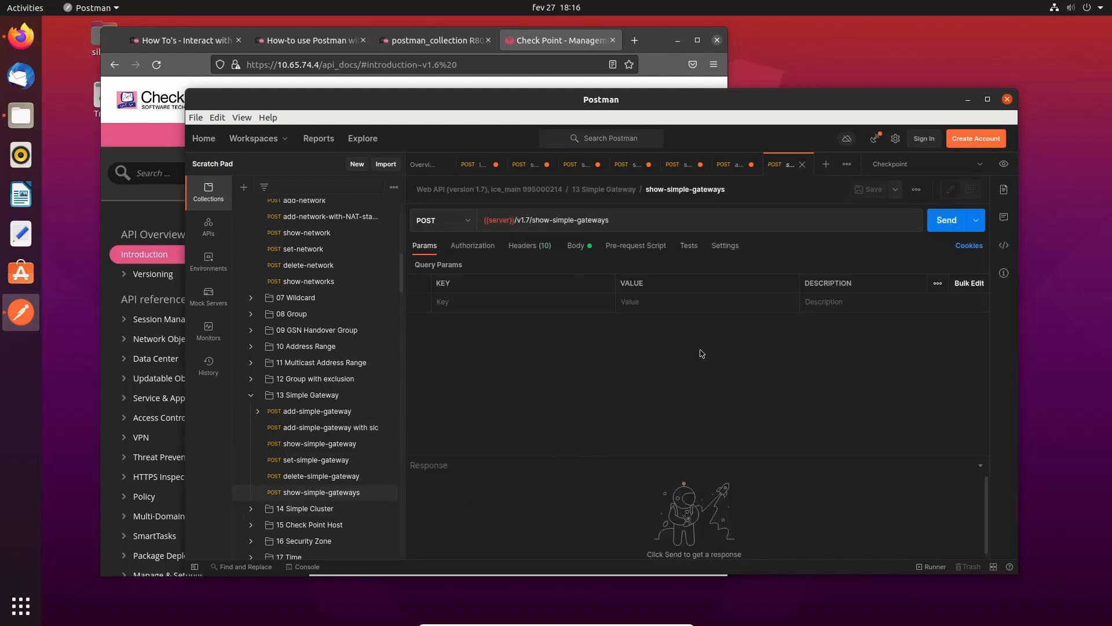
- Switch show-simple-gateways to API v1.6 and send it
left_click(530, 220)
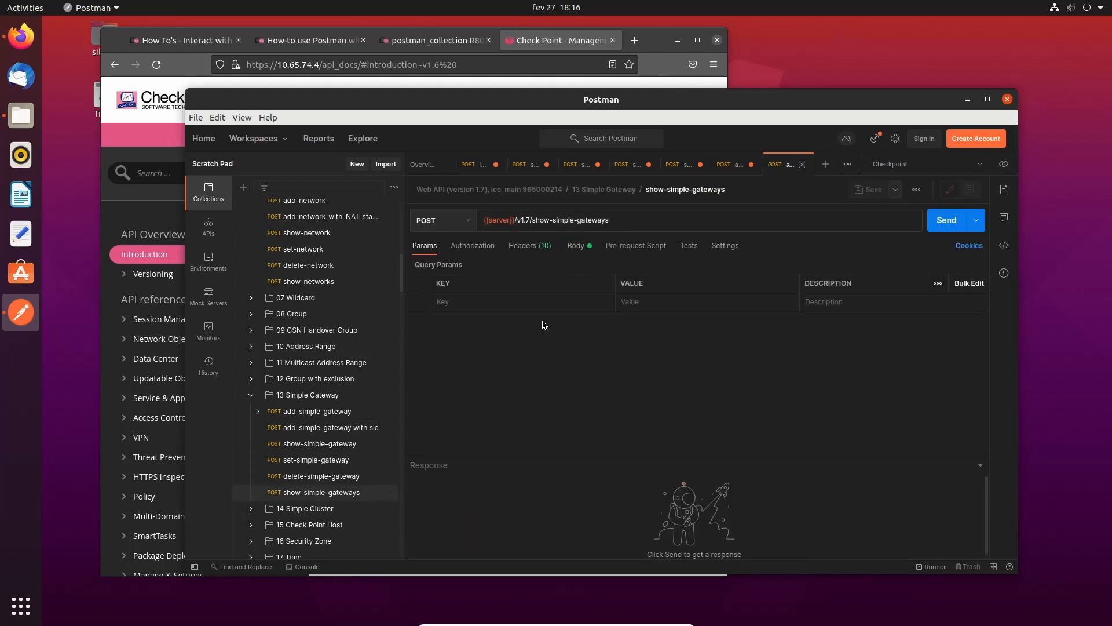
key("BackSpace")
type("6")
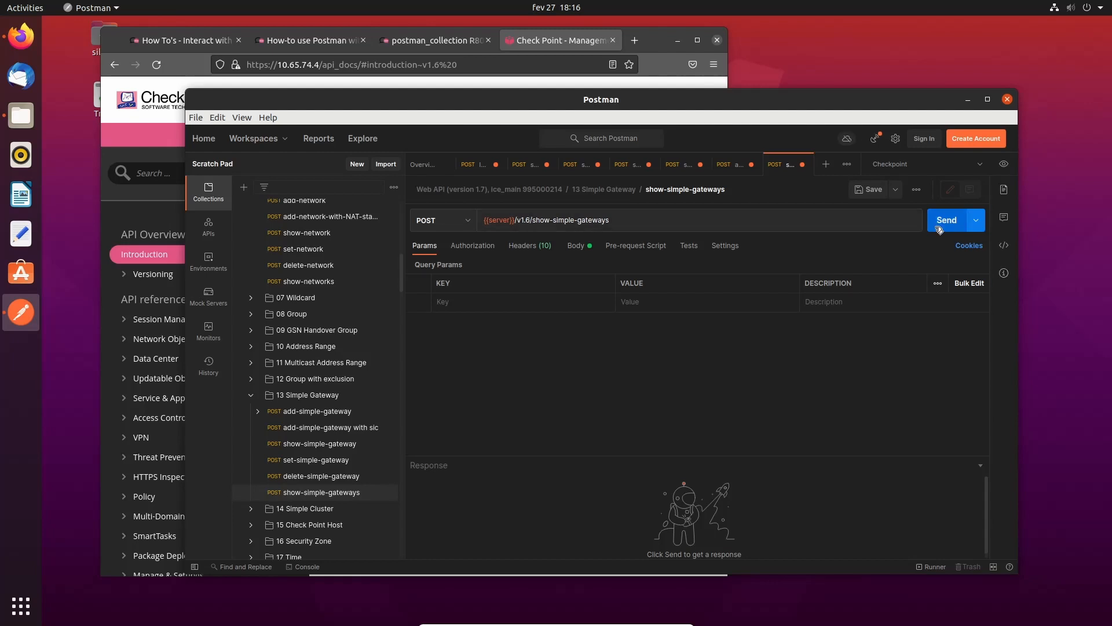
left_click(939, 230)
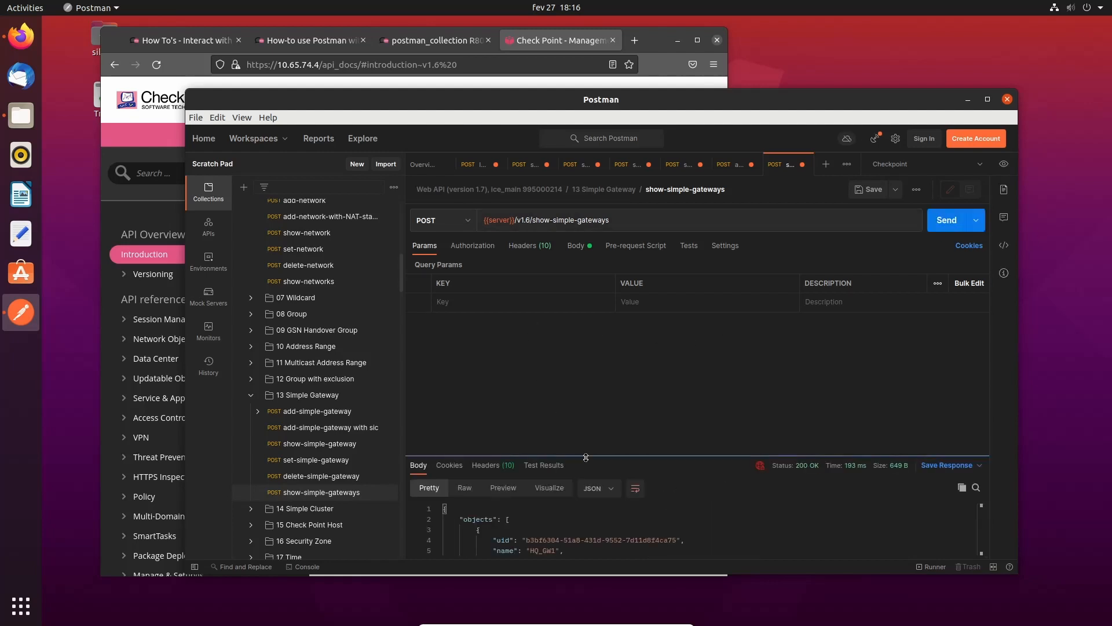
- Review the returned gateway HQ_GW1, then return to the add-simple-gateway with sic request
left_click_drag(585, 457, 577, 395)
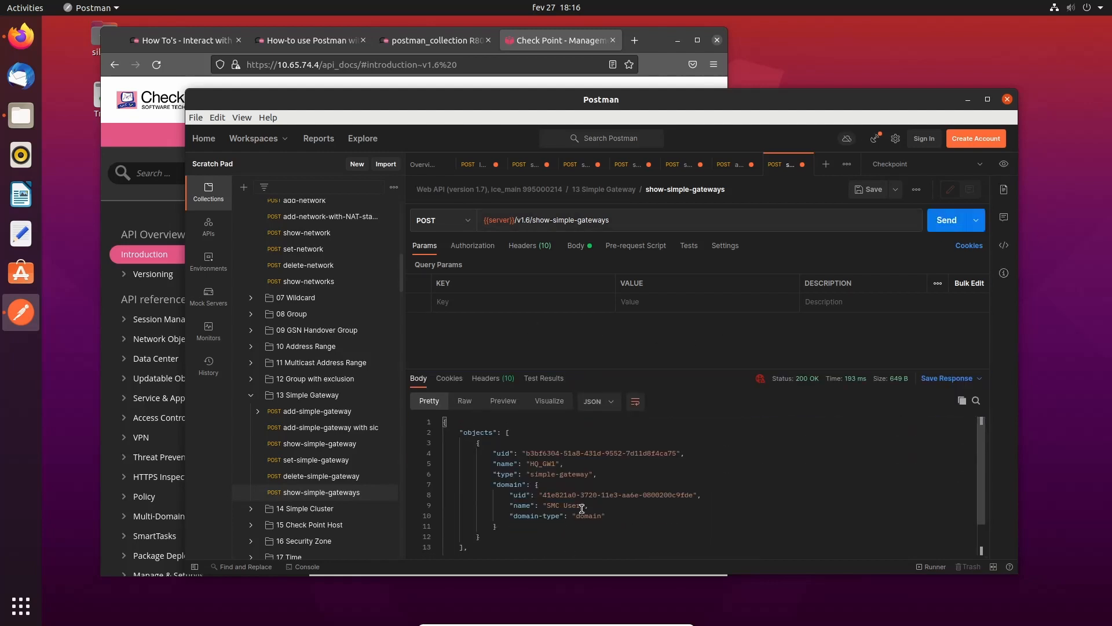
left_click_drag(530, 463, 555, 462)
scroll(670, 466, "down", 1)
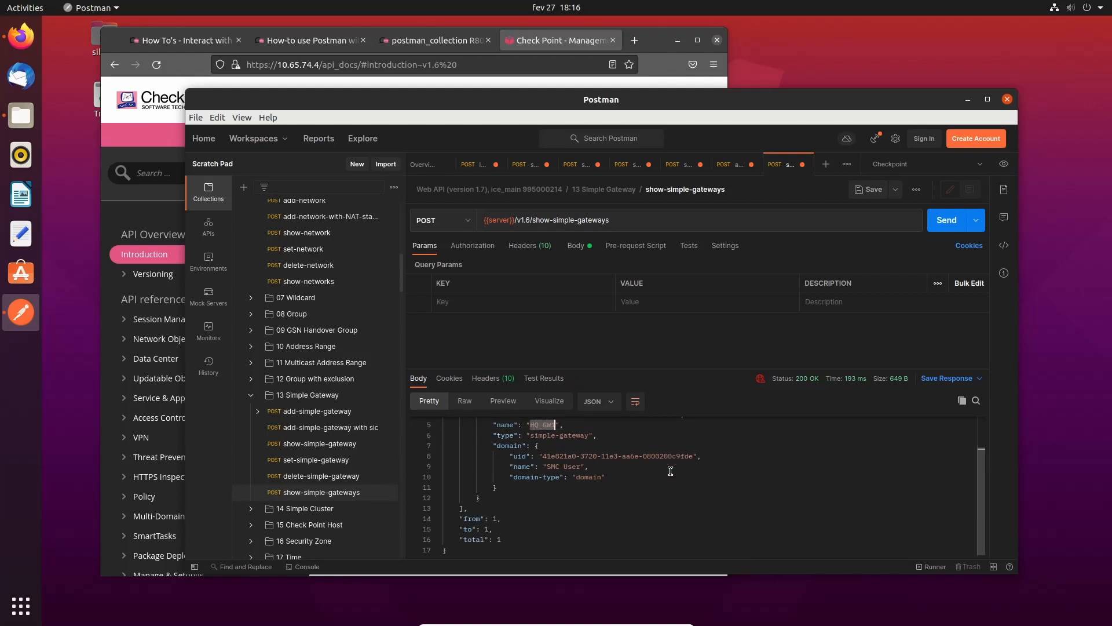
scroll(670, 471, "up", 1)
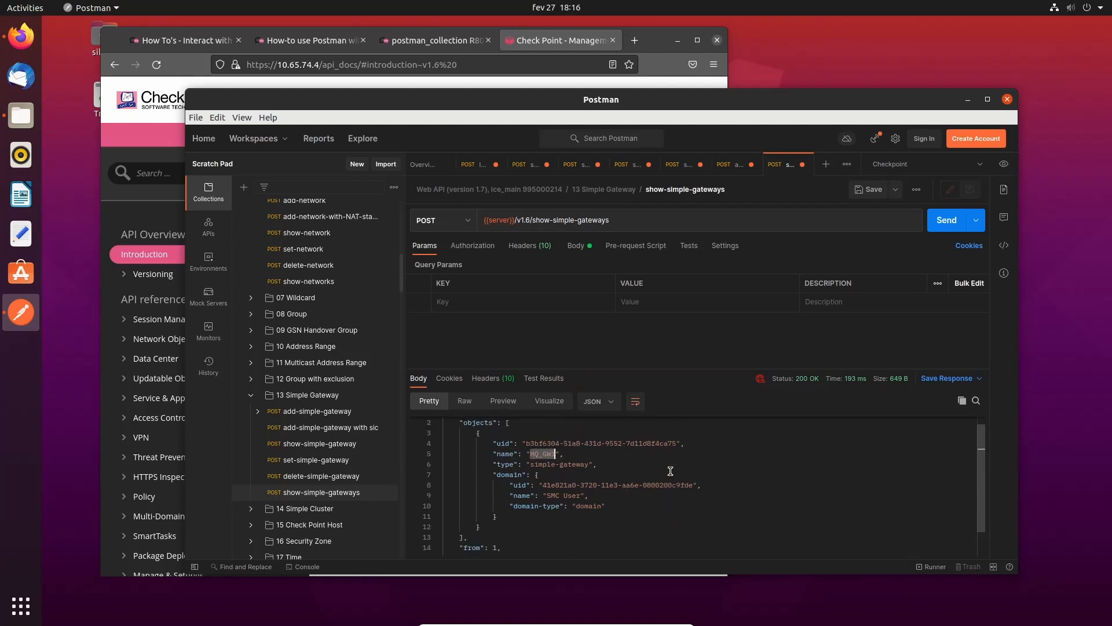
left_click(731, 166)
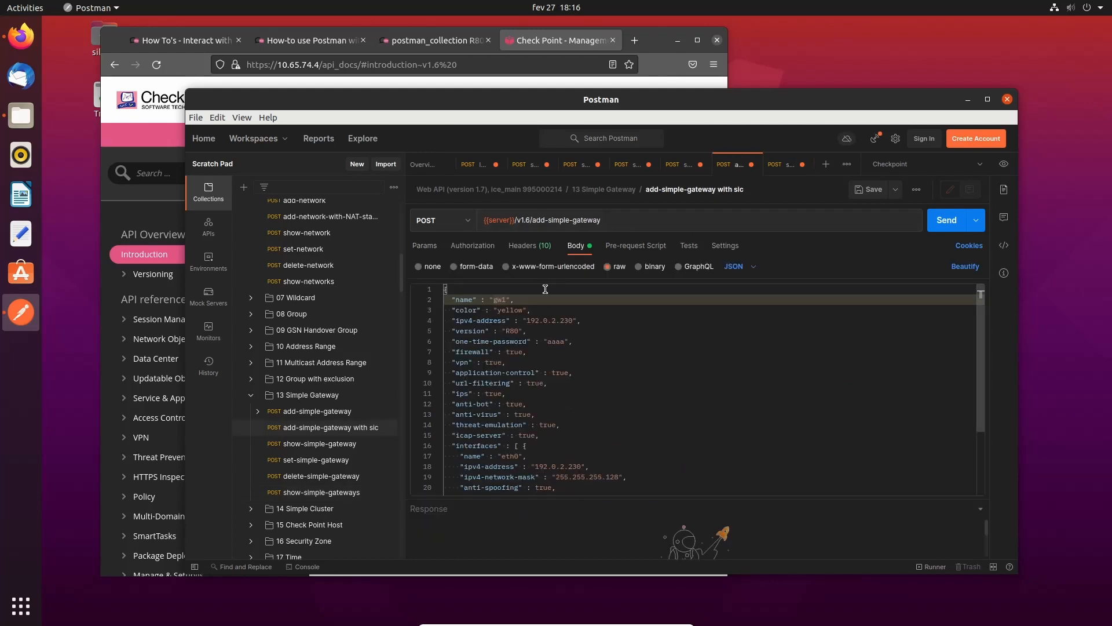
- Rename the gateway from gw1 to HQ_GW2 and change its colour from yellow to red
left_click_drag(491, 300, 506, 299)
key("BackSpace")
type("HQ")
type("++")
key("BackSpace")
key("BackSpace")
type("_GW2")
key("Down")
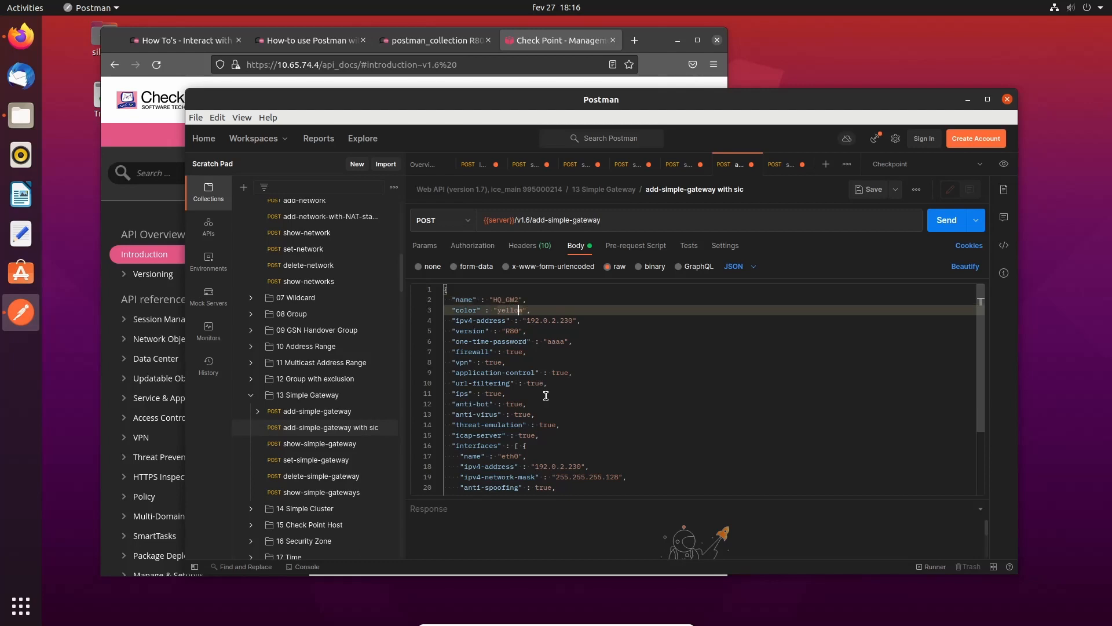
key("BackSpace")
key("BackSpace")
key("BackSpace")
key("BackSpace")
key("BackSpace")
key("BackSpace")
type("red")
- Set ipv4-address to 10.65.74.252, version to R80.40, and enter a new one-time password
key("Down")
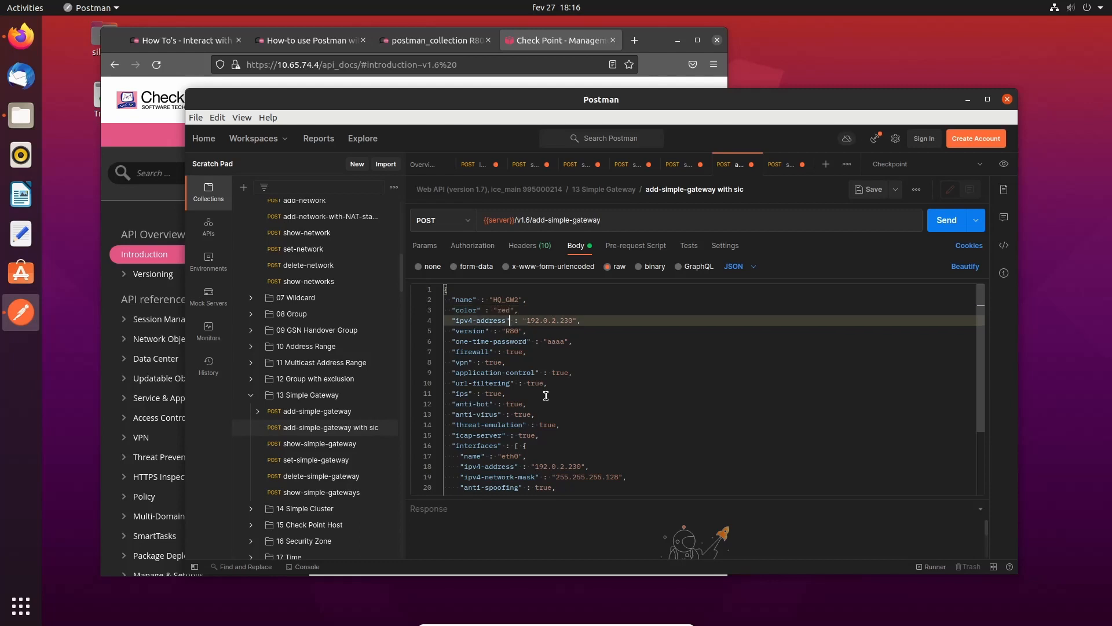
key("Right")
key("Right")
key("BackSpace")
key("BackSpace")
key("BackSpace")
key("BackSpace")
key("BackSpace")
key("BackSpace")
key("BackSpace")
key("BackSpace")
key("BackSpace")
key("BackSpace")
key("BackSpace")
key("BackSpace")
type("10.")
key("BackSpace")
key("BackSpace")
key("BackSpace")
type("\"10.65.74.252")
key("Down")
key("Left")
key("Left")
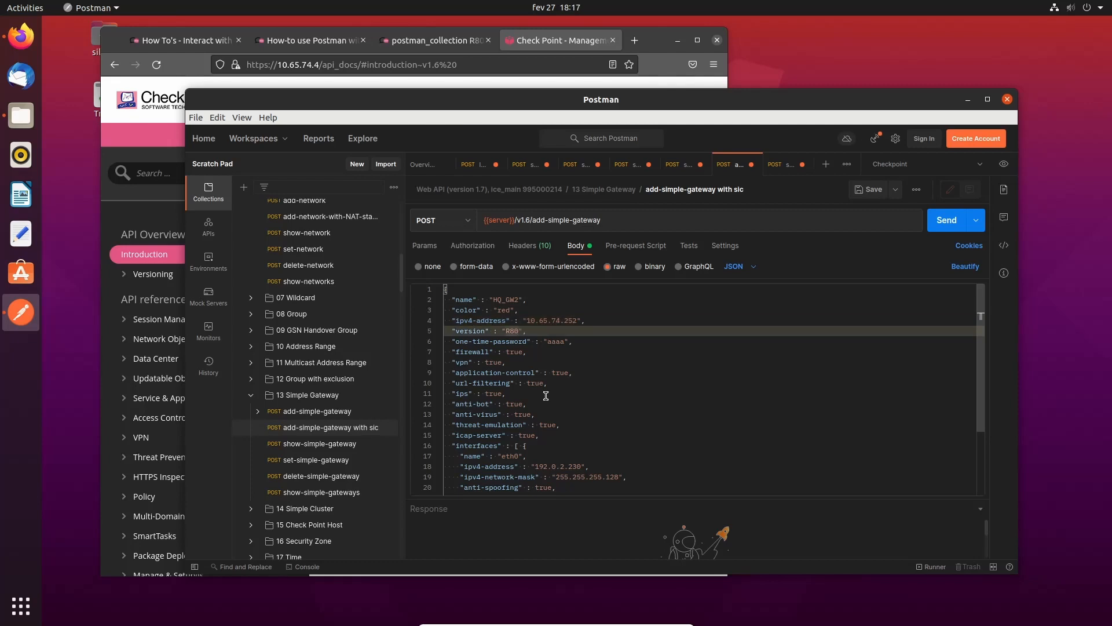
type(".40")
key("Down")
key("Right")
key("Right")
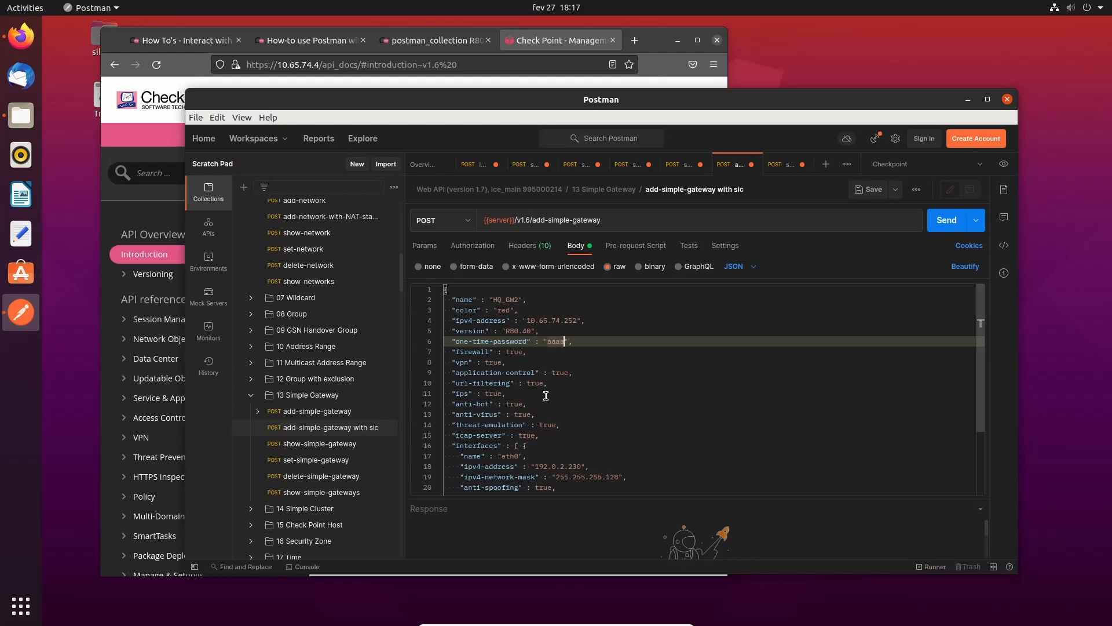
key("BackSpace")
key("BackSpace")
key("BackSpace")
key("BackSpace")
type("123456")
key("Down")
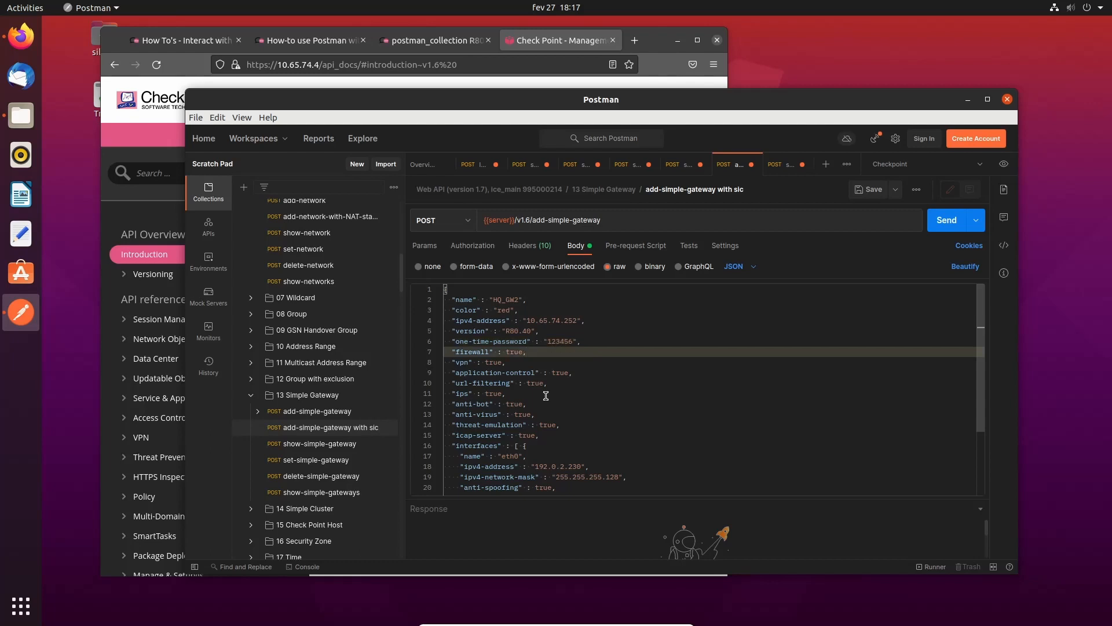
- Set vpn, application-control, url-filtering and ips to false
key("Down")
key("Left")
key("BackSpace")
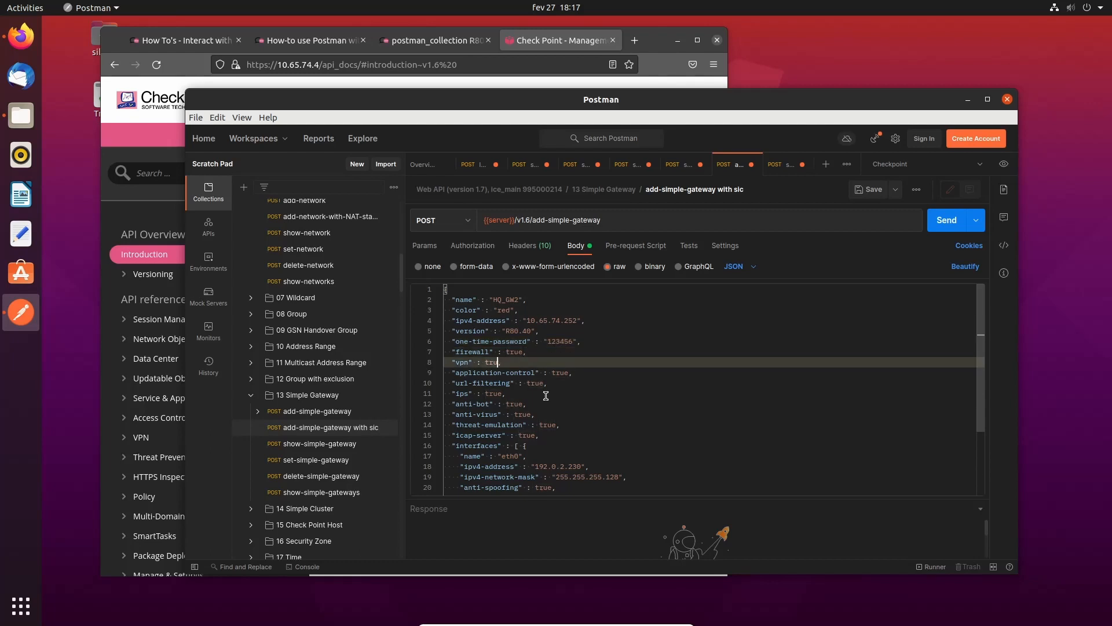
key("BackSpace")
key("BackSpace")
key("BackSpace")
type("false")
key("Down")
key("End")
key("Left")
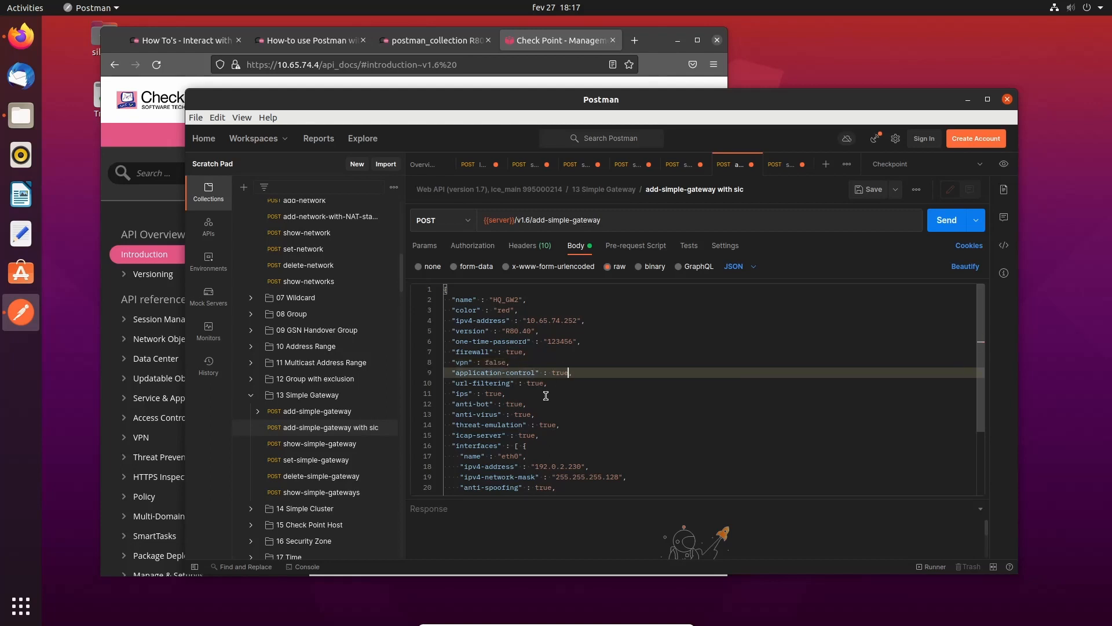
key("BackSpace")
key("BackSpace")
key("BackSpace")
key("BackSpace")
type("false")
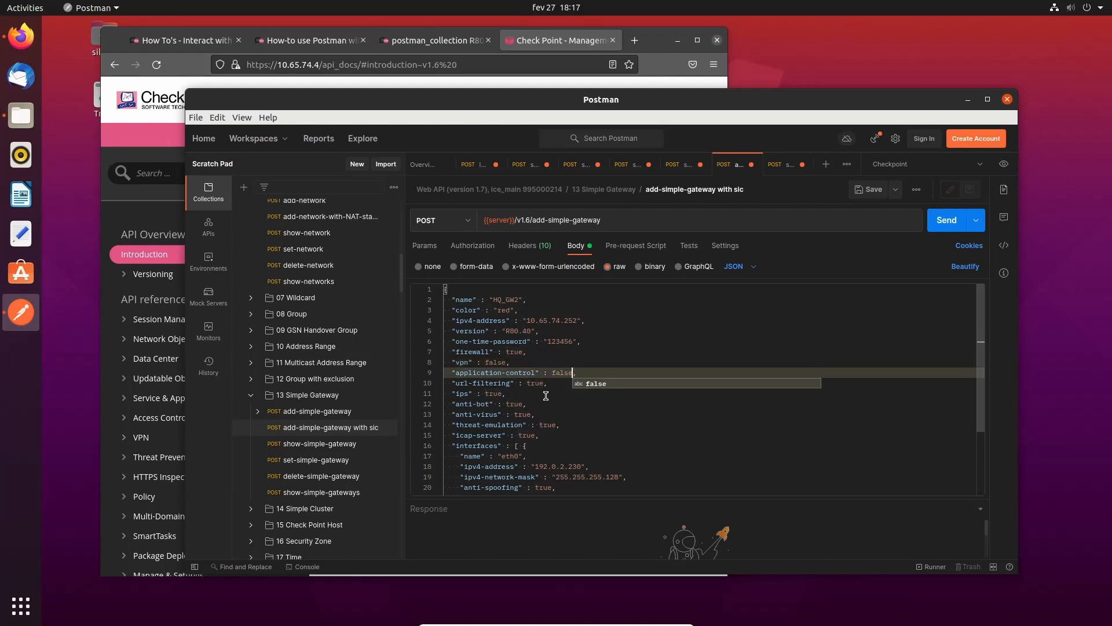
key("Down")
key("Left")
key("BackSpace")
key("BackSpace")
key("BackSpace")
key("BackSpace")
type("false")
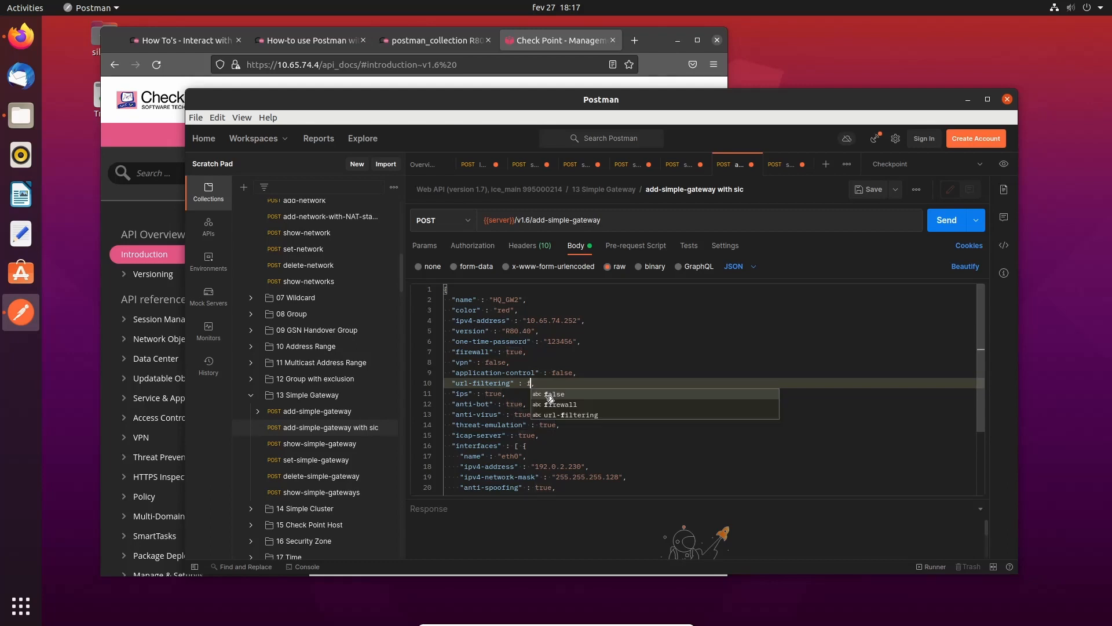
key("Down")
key("Left")
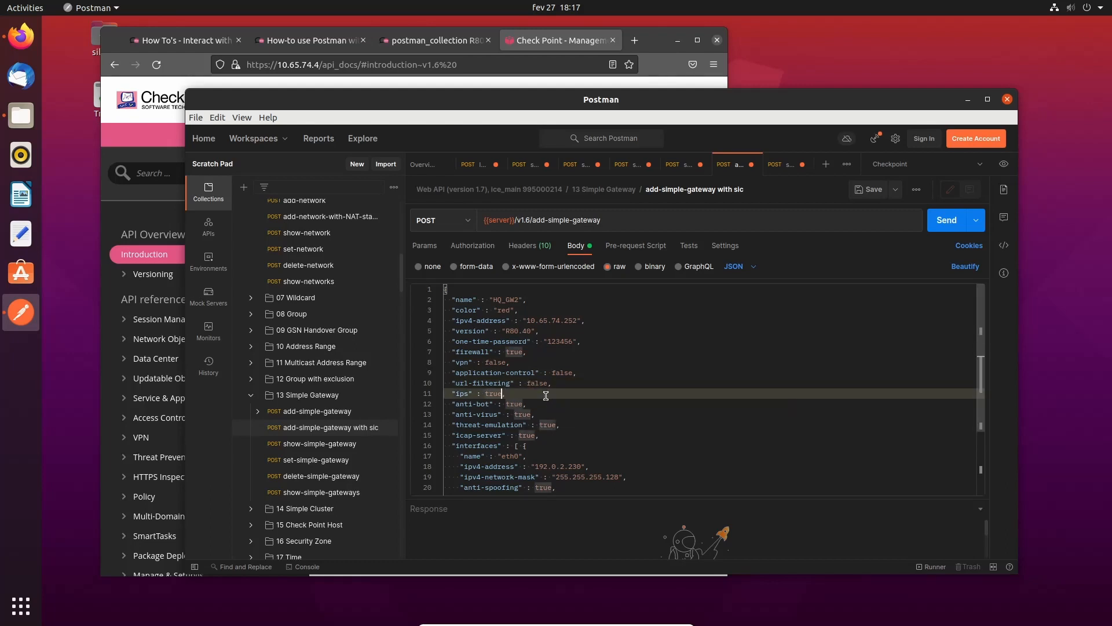
key("BackSpace")
key("BackSpace")
key("BackSpace")
key("BackSpace")
type("false")
- Set anti-bot, anti-virus and threat-emulation to false
key("Down")
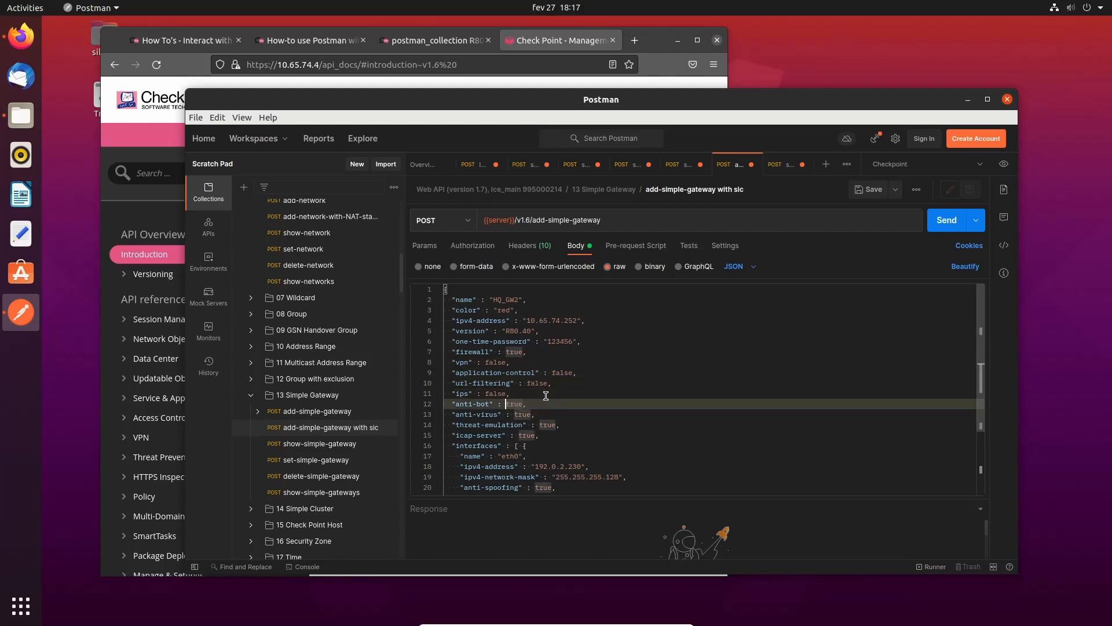
key("Right")
key("Right")
key("BackSpace")
key("BackSpace")
key("BackSpace")
key("BackSpace")
type("false")
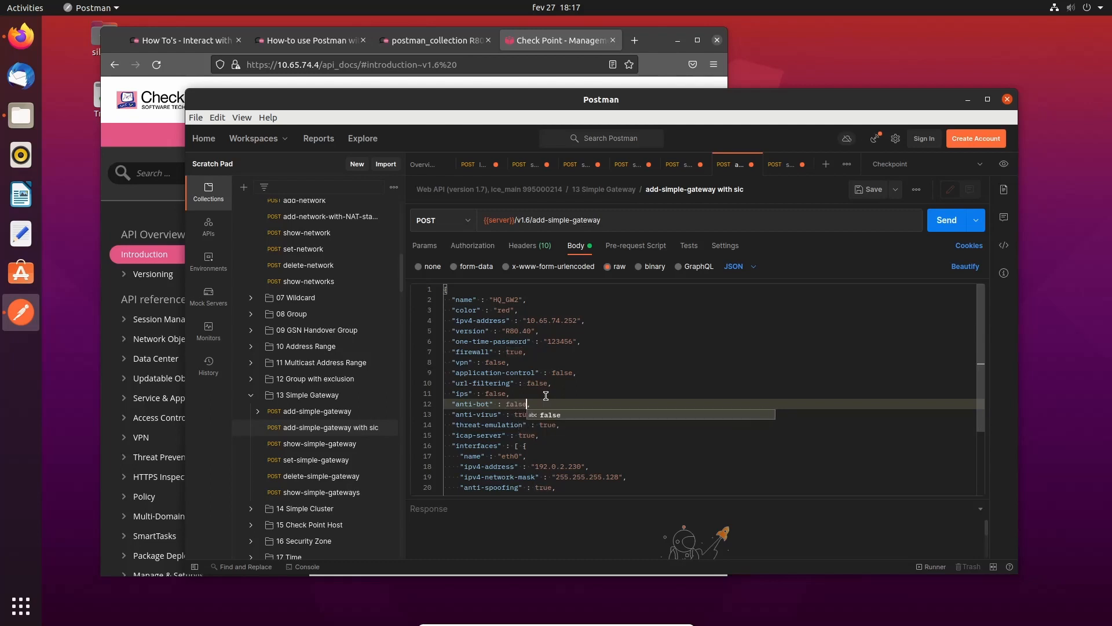
key("Down")
key("Right")
key("BackSpace")
key("BackSpace")
key("BackSpace")
key("BackSpace")
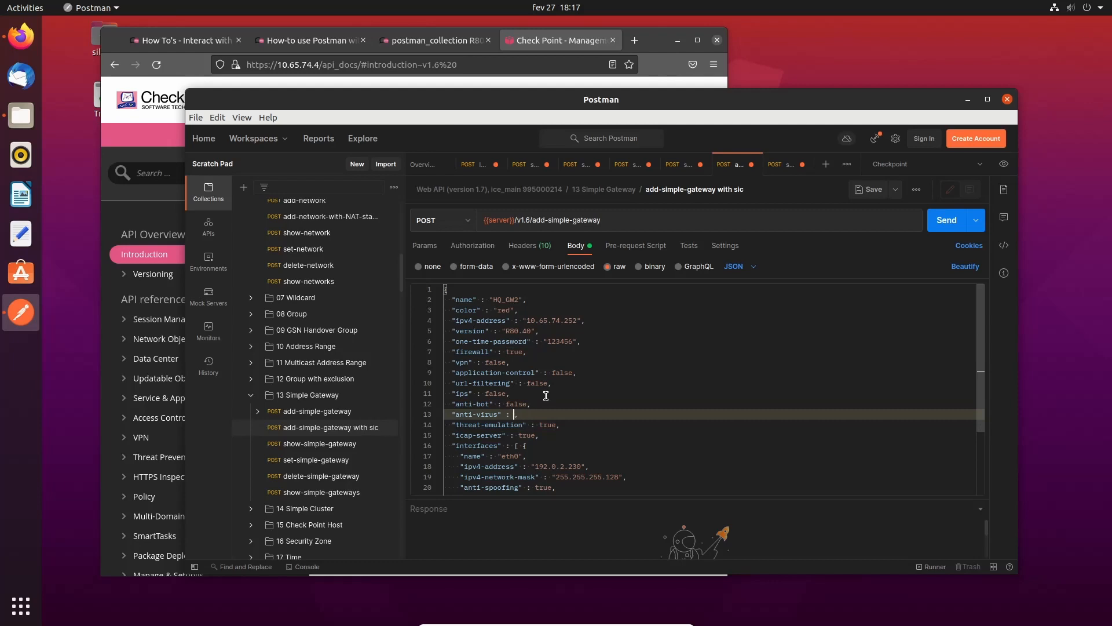
type("false")
key("Down")
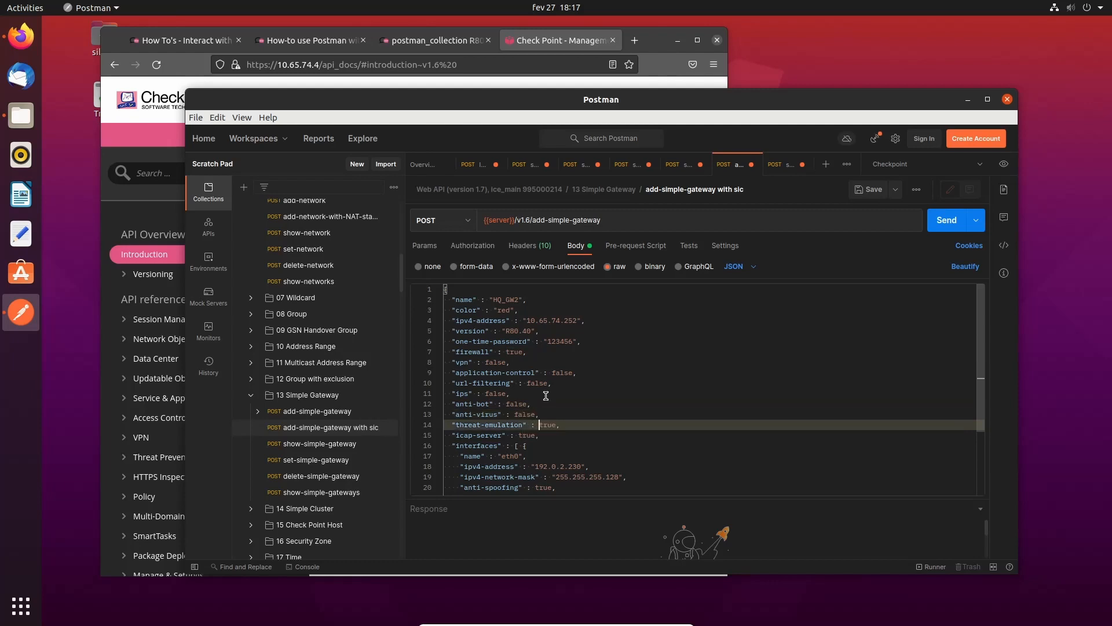
key("Right")
key("BackSpace")
key("BackSpace")
key("BackSpace")
key("BackSpace")
type("false")
- Delete the icap-server line from the JSON body
key("Down")
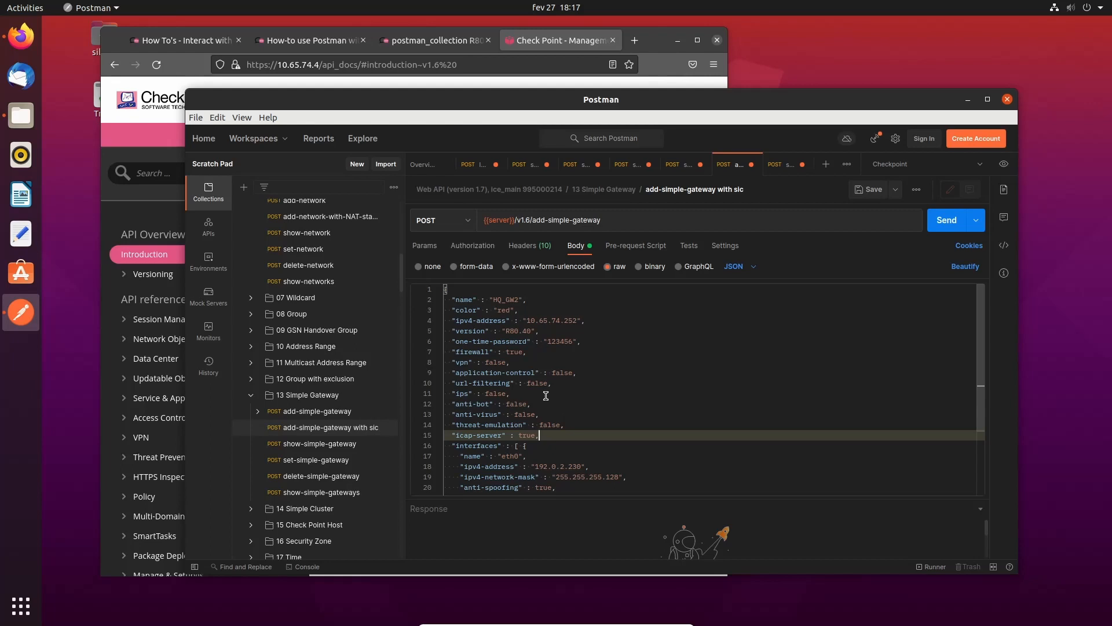
key("shift+Home")
key("BackSpace")
key("BackSpace")
key("Down")
key("Down")
key("Down")
key("Down")
key("Down")
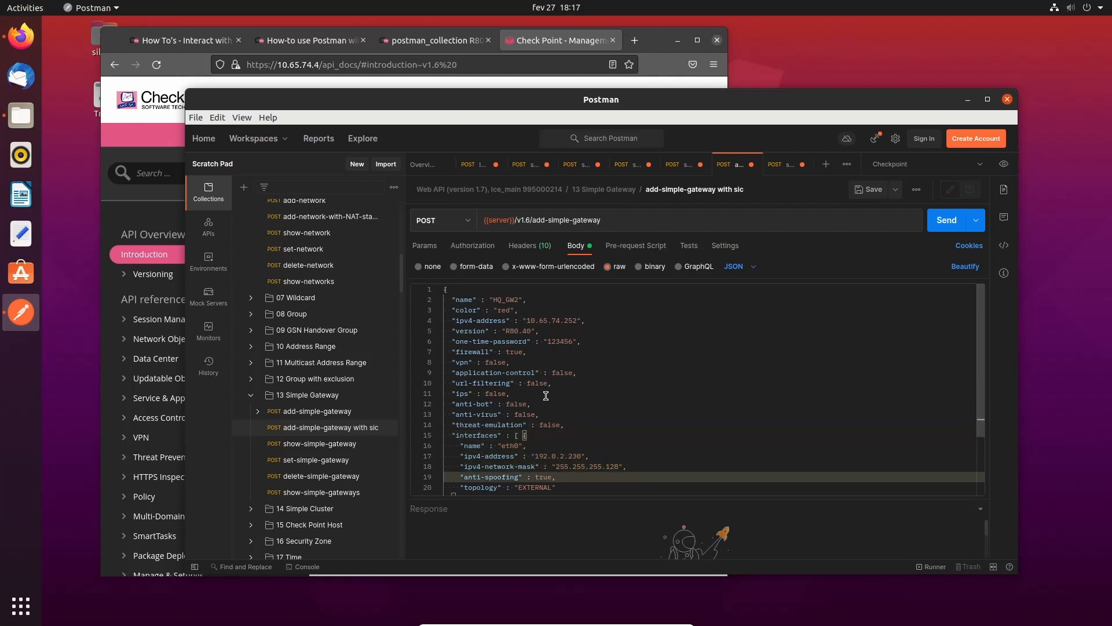
- Change the first interface's IP address to 10.65.74.252
key("Down")
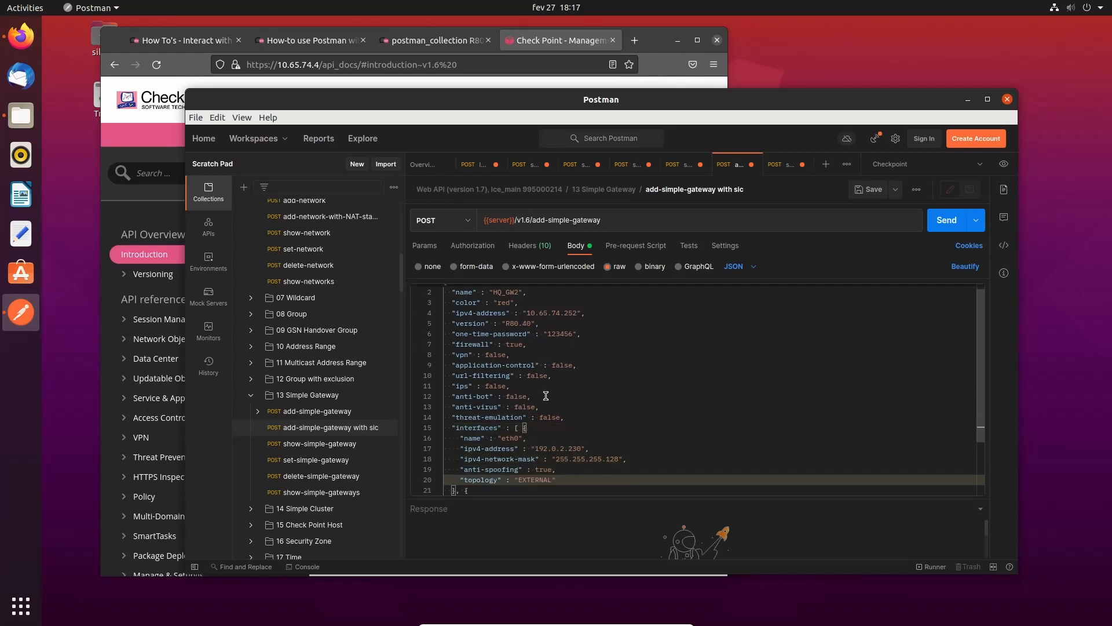
key("Up")
key("Up")
key("Up")
key("BackSpace")
key("BackSpace")
key("BackSpace")
key("BackSpace")
key("BackSpace")
key("BackSpace")
key("BackSpace")
key("BackSpace")
key("BackSpace")
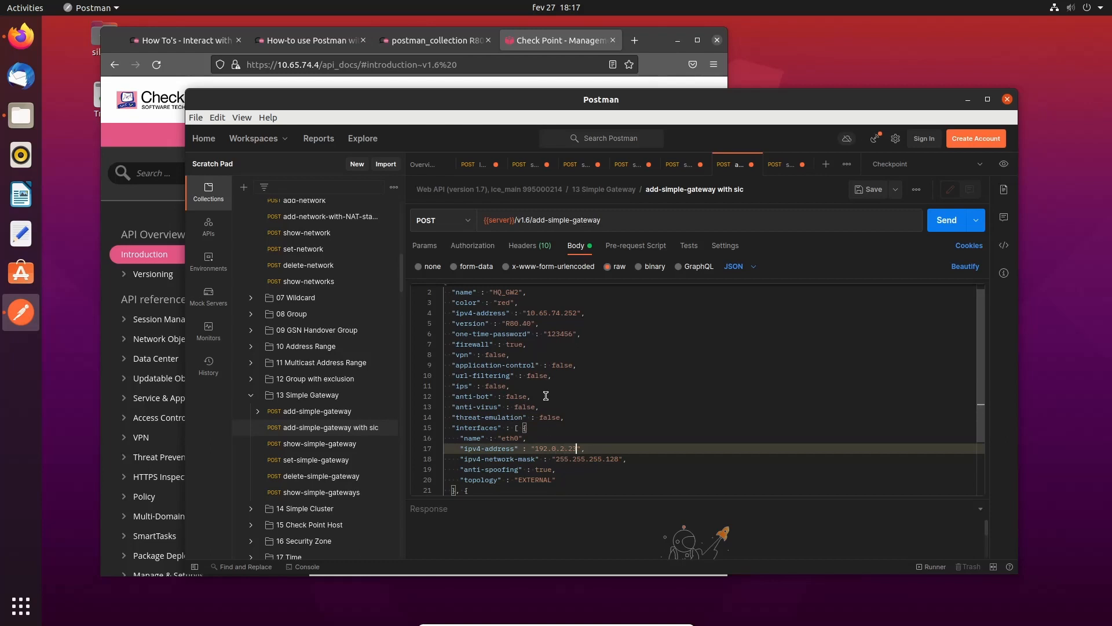
key("BackSpace")
type("0.")
key("BackSpace")
type("65.")
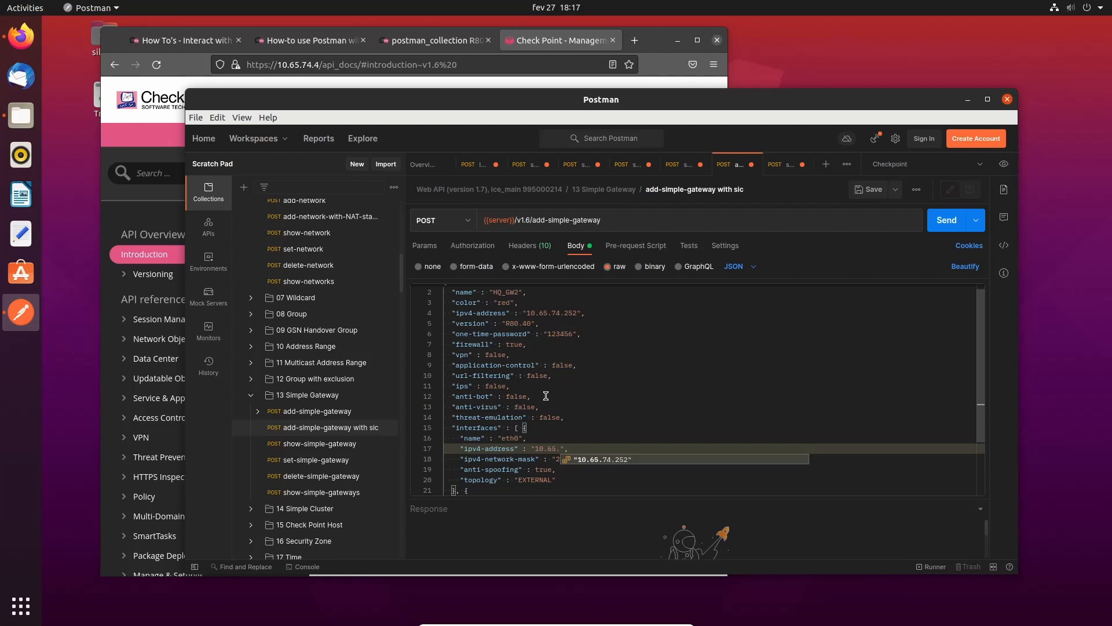
type("74")
key("Return")
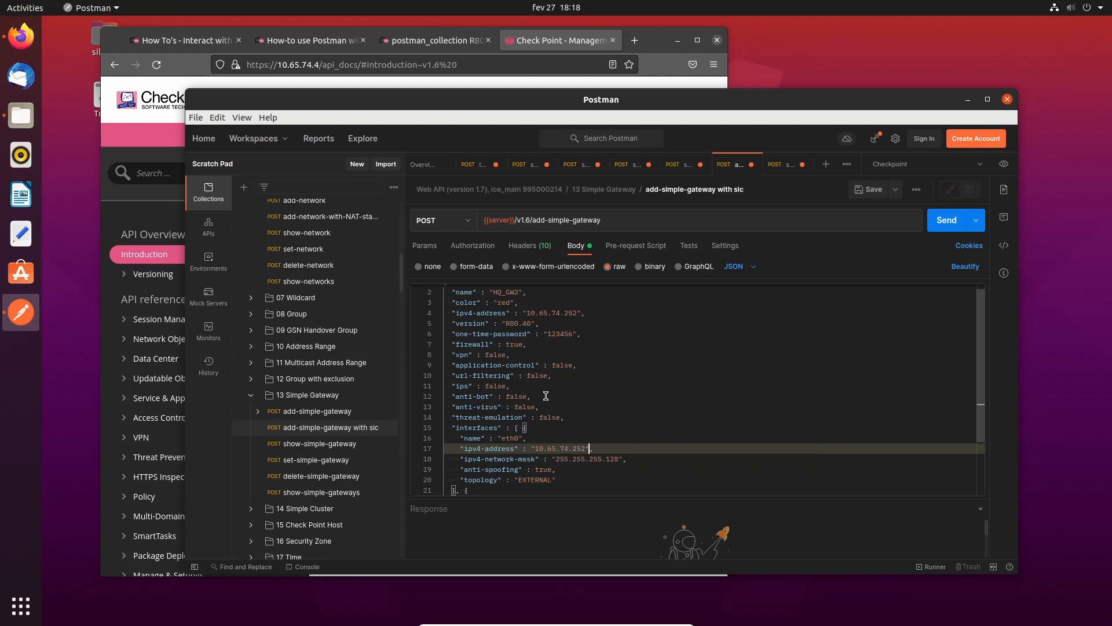
- Set the first interface's mask to 255.255.255.0 and its topology to INTERNAL
key("Down")
key("Right")
key("Right")
key("Right")
key("Right")
key("Right")
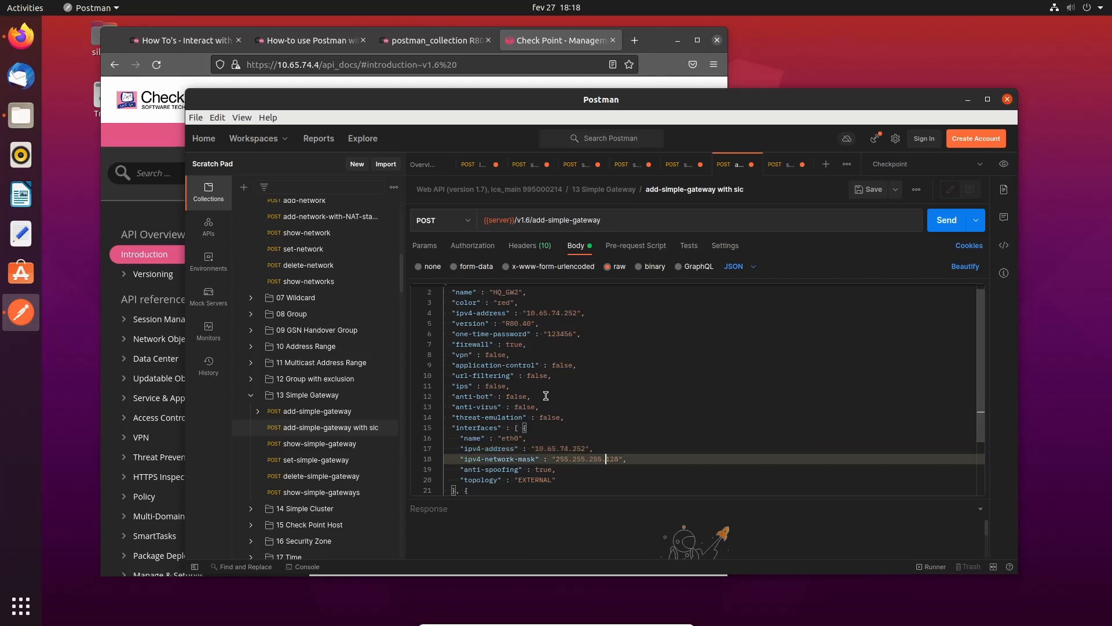
key("Delete")
key("Delete")
key("BackSpace")
type("0")
key("Down")
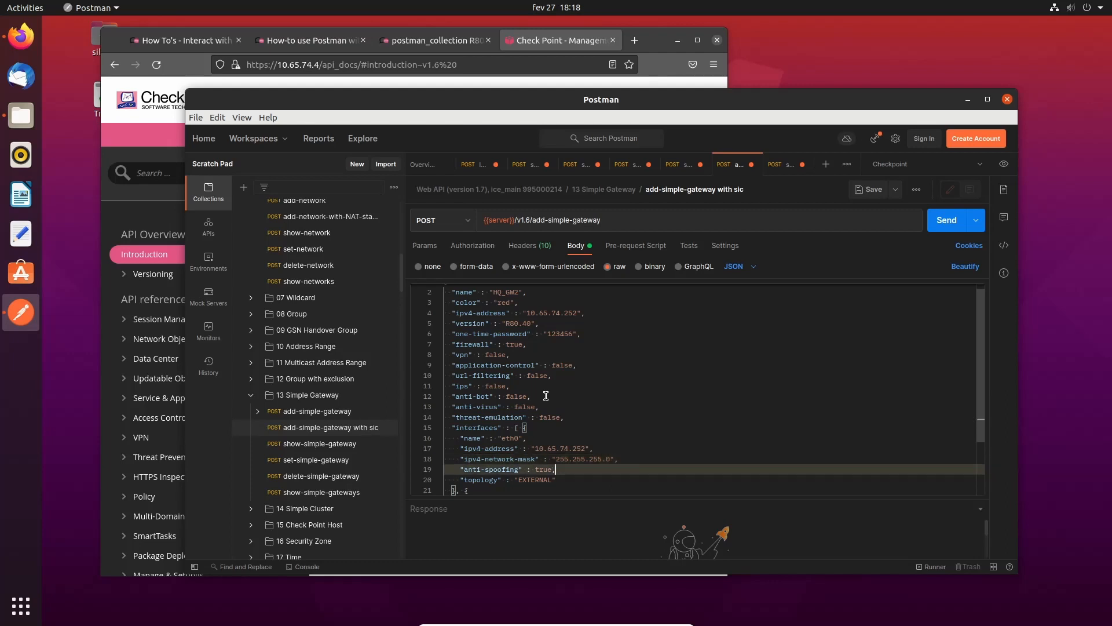
key("Down")
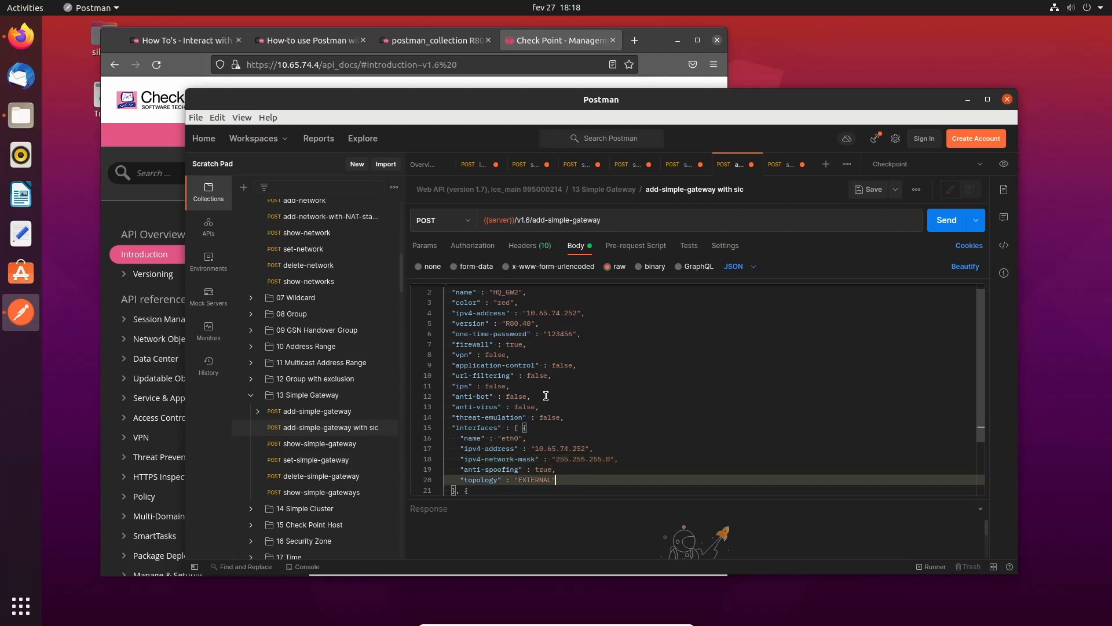
key("BackSpace")
key("BackSpace")
key("BackSpace")
key("BackSpace")
key("BackSpace")
key("BackSpace")
key("BackSpace")
key("BackSpace")
type("INTERNAL")
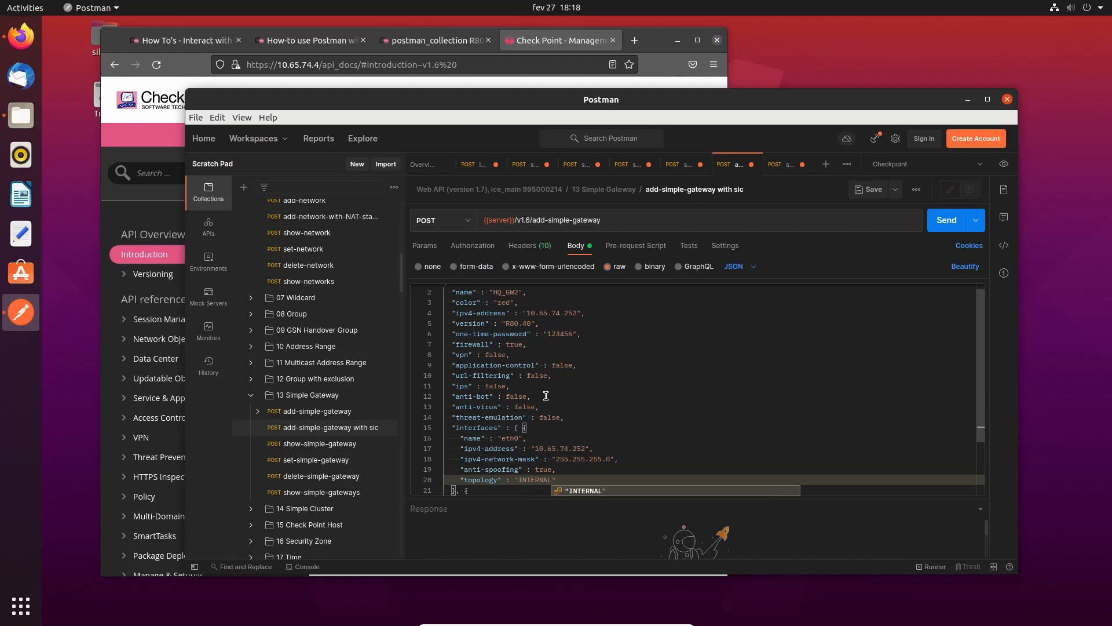
key("Down")
key("Down")
key("Down")
key("Down")
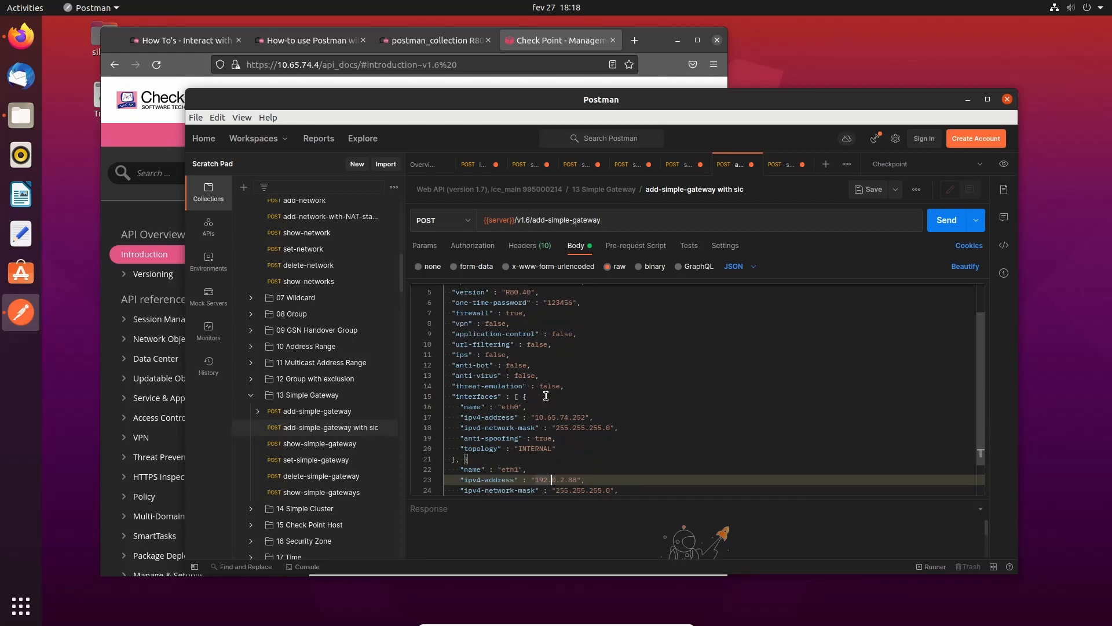
- Set the eth1 interface address to 10.65.73.252
key("Up")
key("Right")
key("Right")
key("Right")
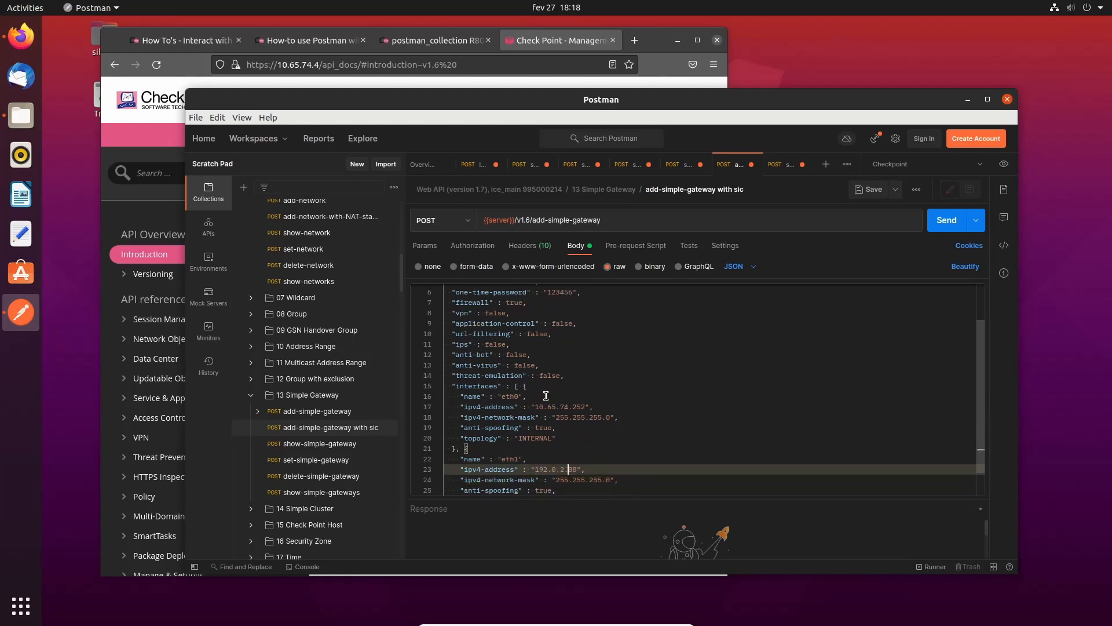
key("BackSpace")
key("BackSpace")
key("BackSpace")
key("BackSpace")
key("BackSpace")
key("BackSpace")
key("BackSpace")
key("BackSpace")
key("BackSpace")
type("0.65.7")
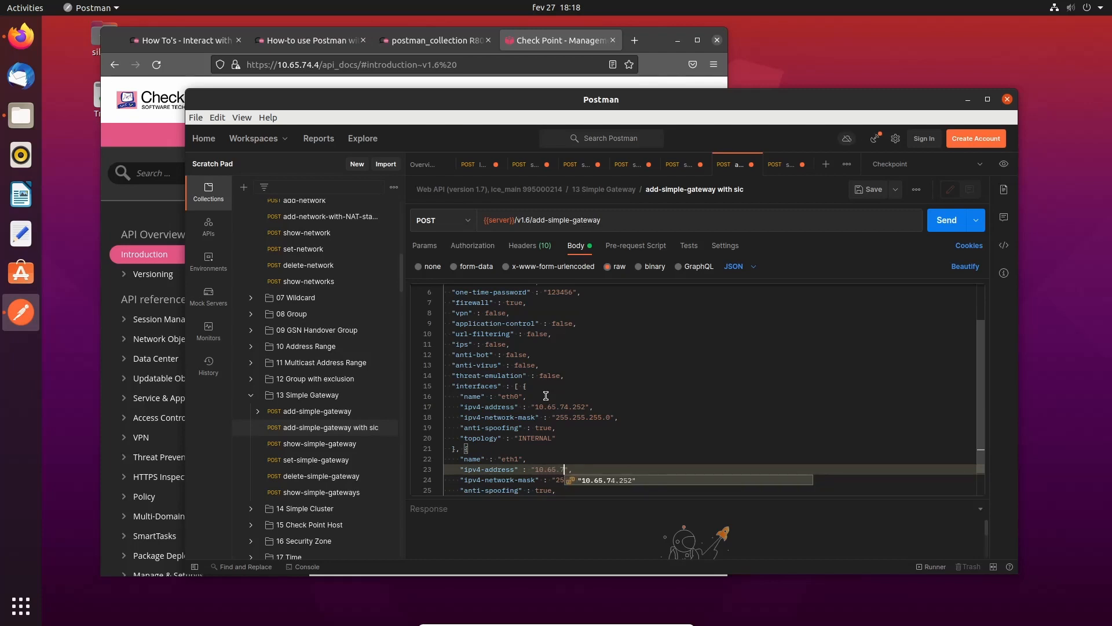
key("Escape")
type("3")
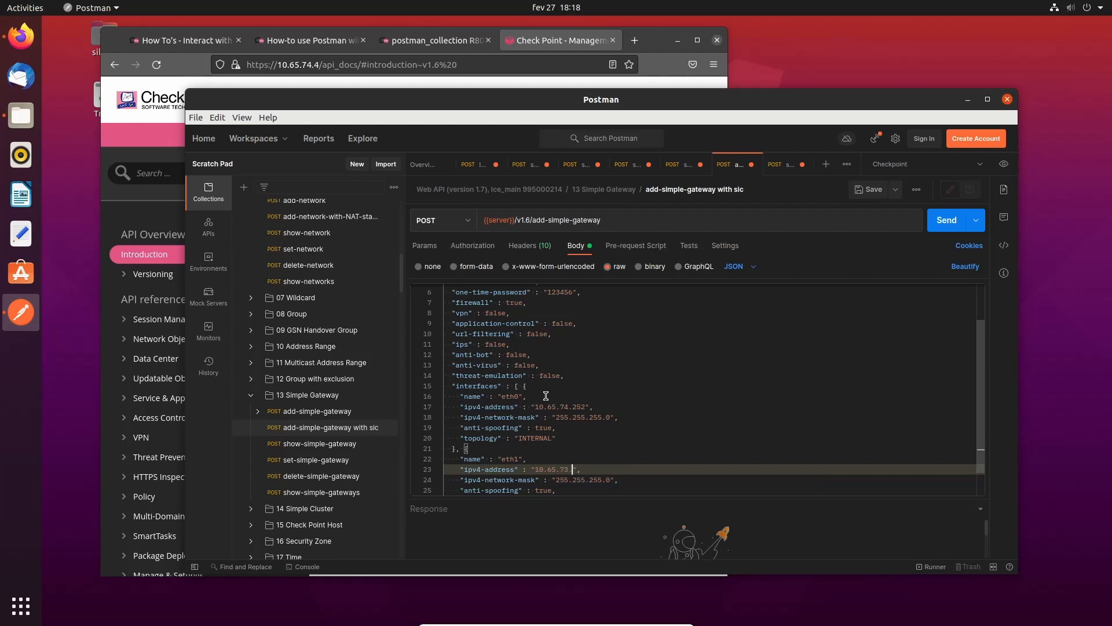
type(".252")
key("Down")
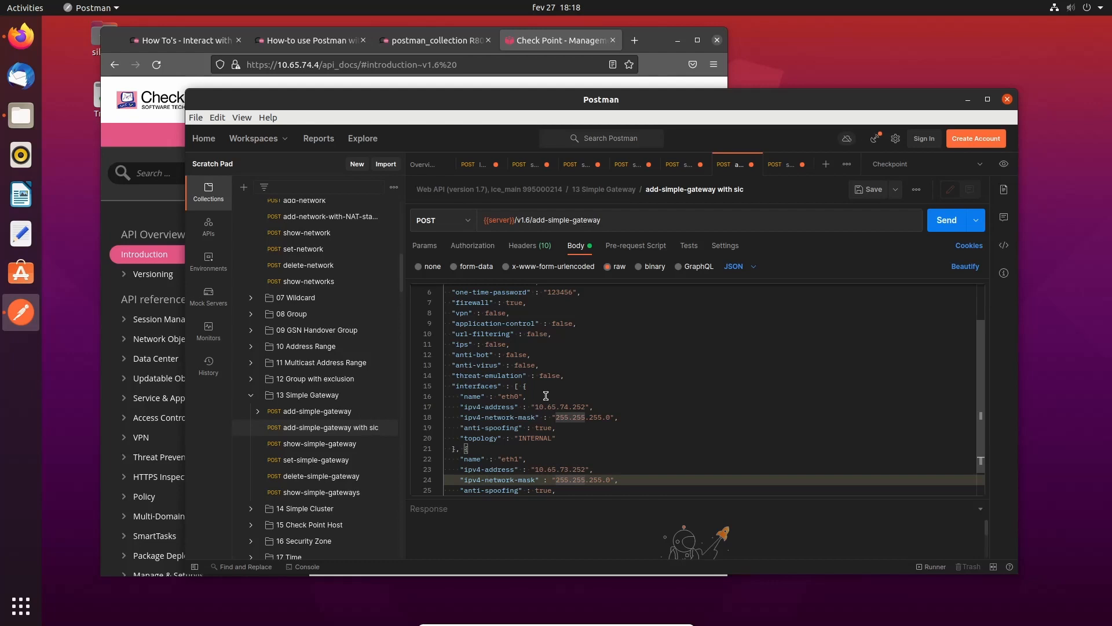
key("Down")
key("Down")
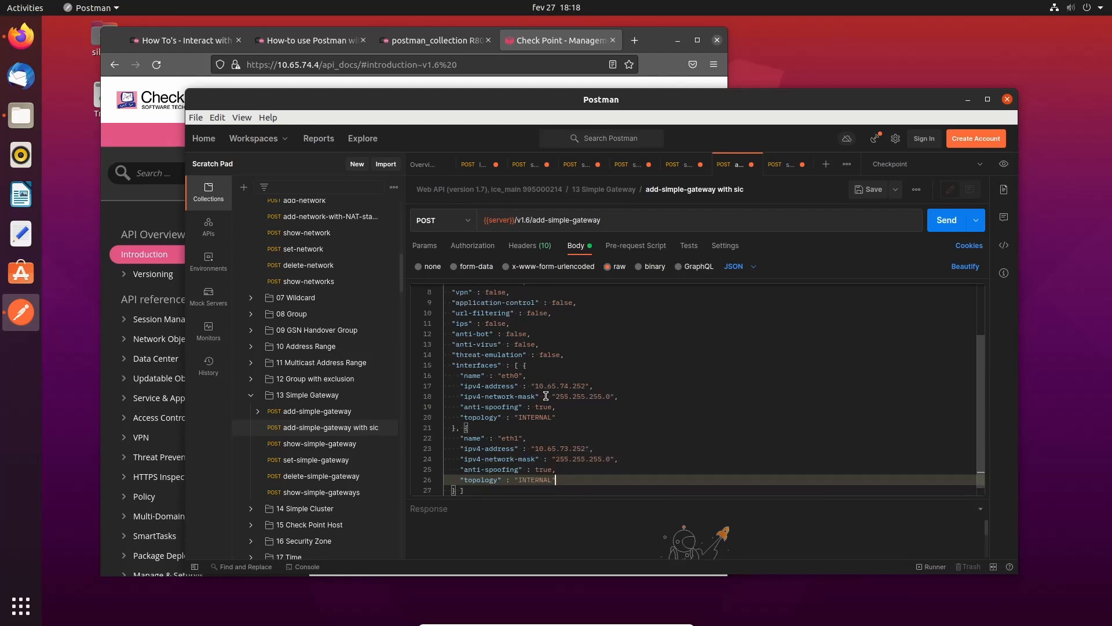
- Add a comma after the eth1 interface object's closing brace
key("Down")
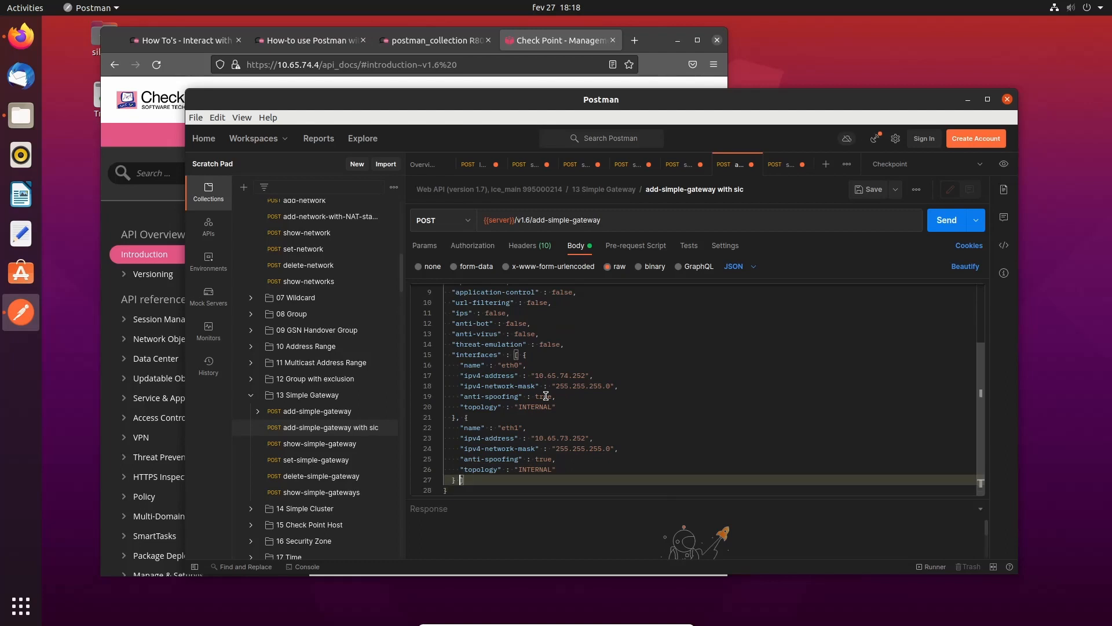
key("Up")
key("Up")
key("Up")
key("Up")
key("Up")
key("Up")
key("Up")
key("Up")
key("Up")
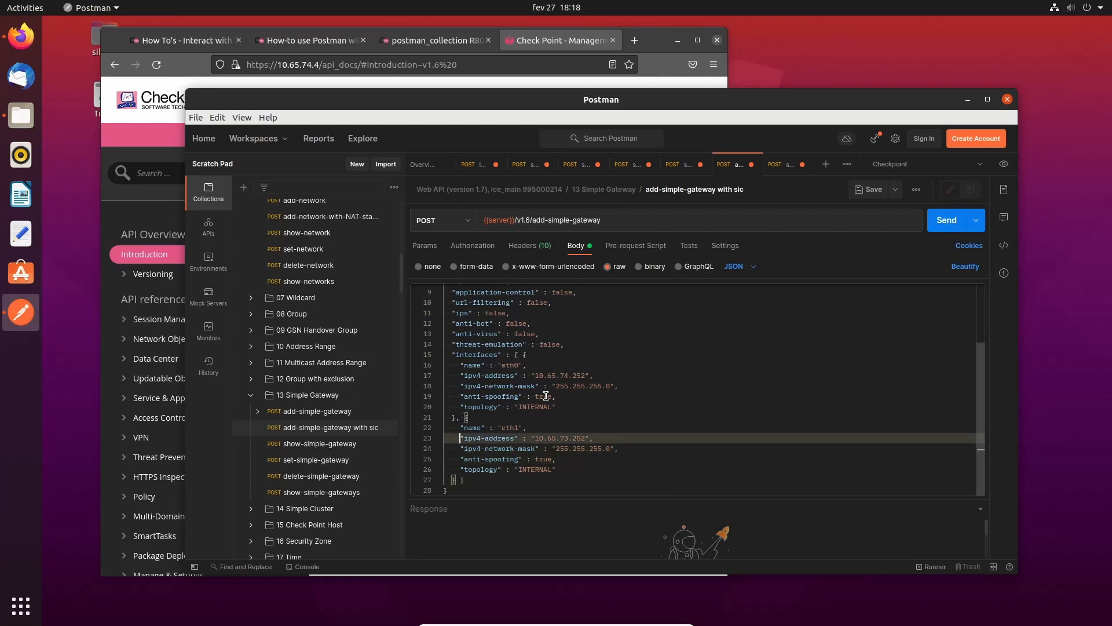
key("Up")
key("Up")
key("Up")
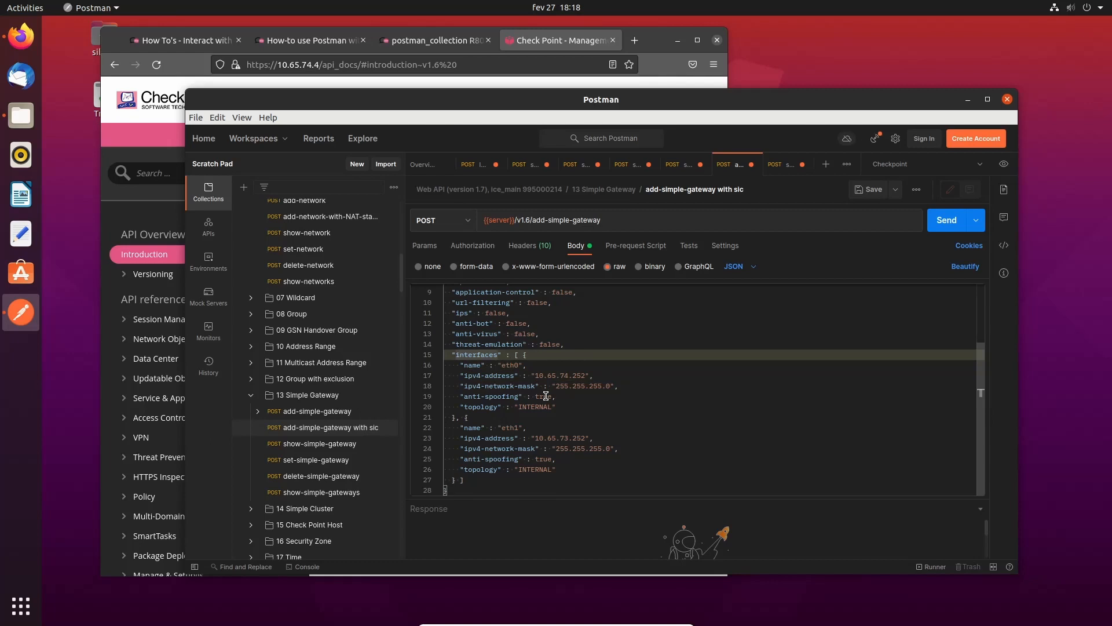
key("Down")
key("Down")
key("Down")
key("Down")
key("Down")
key("Down")
key("Down")
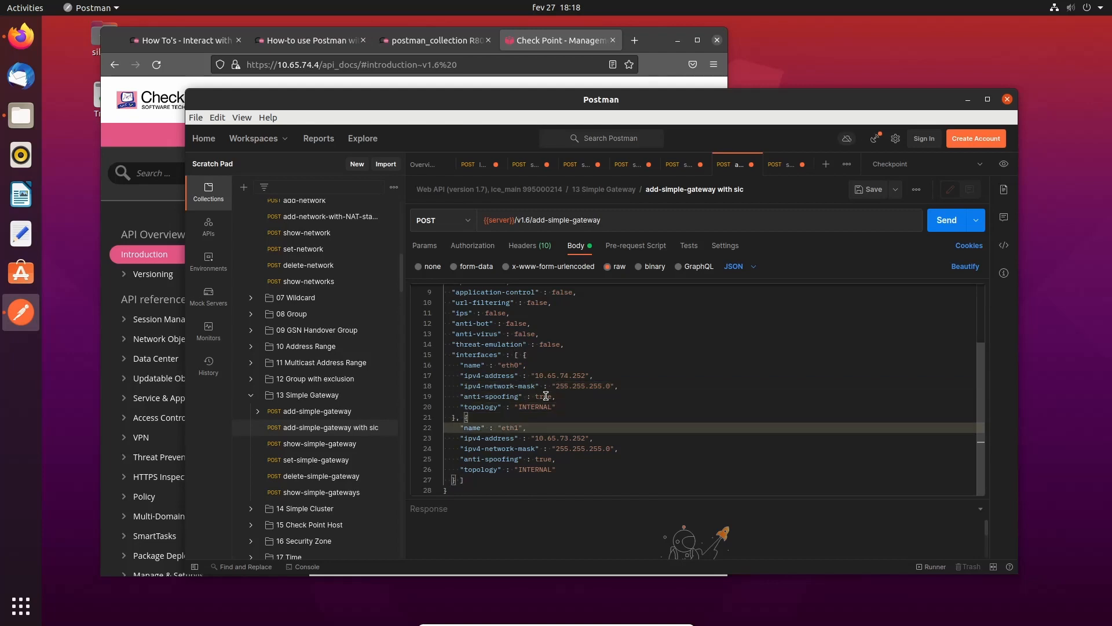
key("Up")
key("Up")
key("Up")
key("Down")
key("Down")
key("Down")
key("Down")
key("Down")
key("Down")
key("Down")
key("Down")
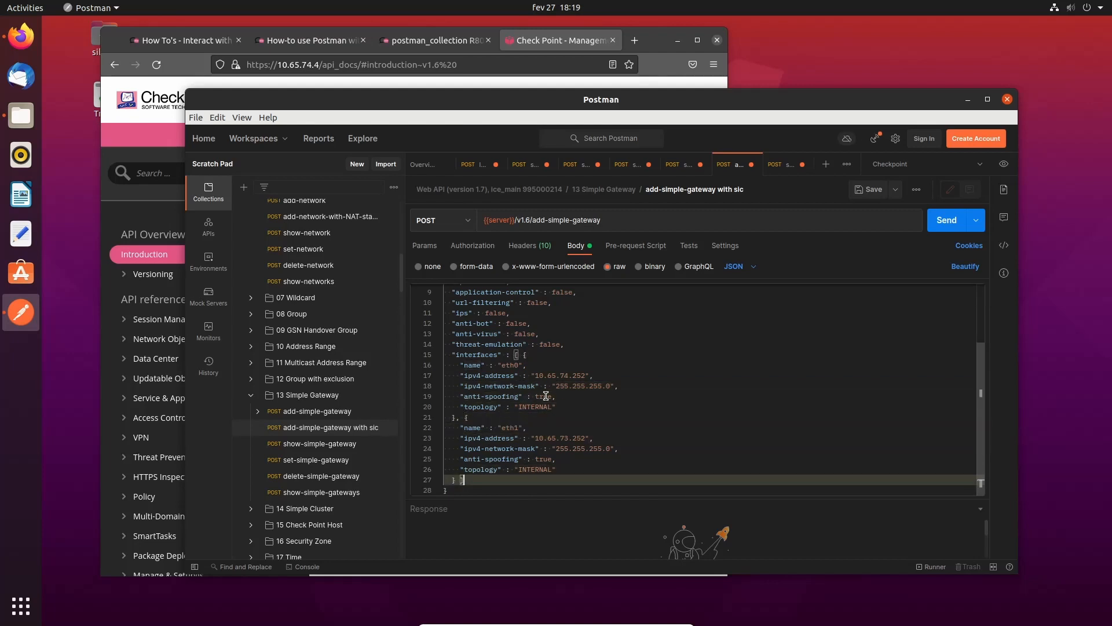
type(",")
- Select the whole eth1 interface block for copying
key("Up")
key("Up")
key("Up")
key("Up")
key("Up")
key("Up")
key("Up")
key("Up")
key("Up")
key("Up")
key("Up")
key("Up")
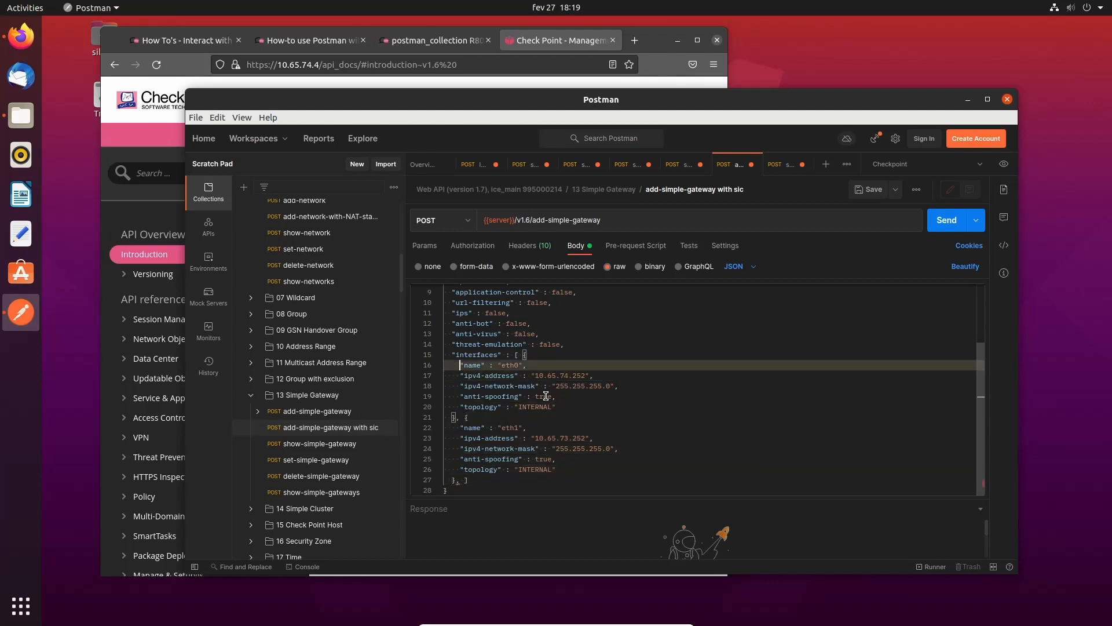
key("Down")
key("Down")
key("Down")
key("Down")
key("Down")
key("Down")
key("Down")
key("Down")
key("Down")
key("Down")
key("Up")
key("Up")
key("Up")
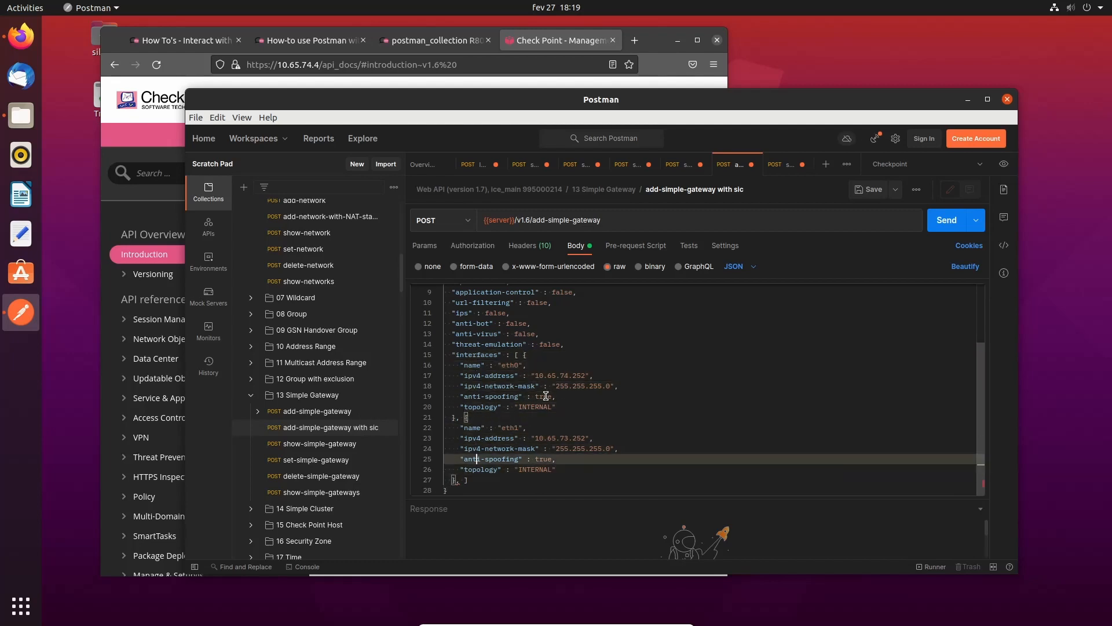
key("Left")
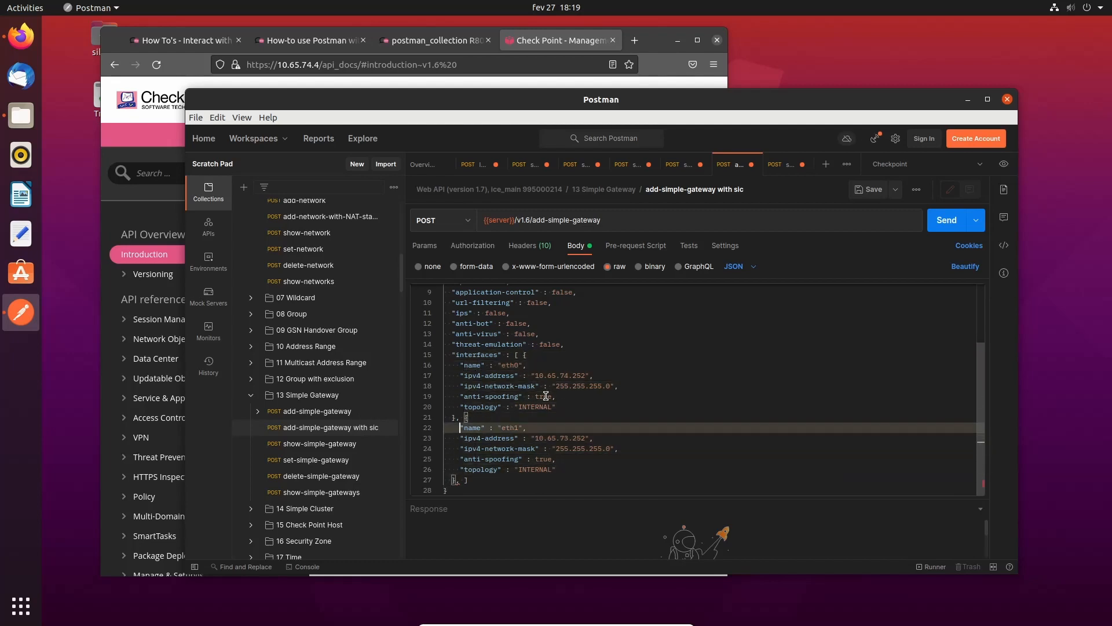
key("shift+Down")
key("shift+Down")
key("shift+Down")
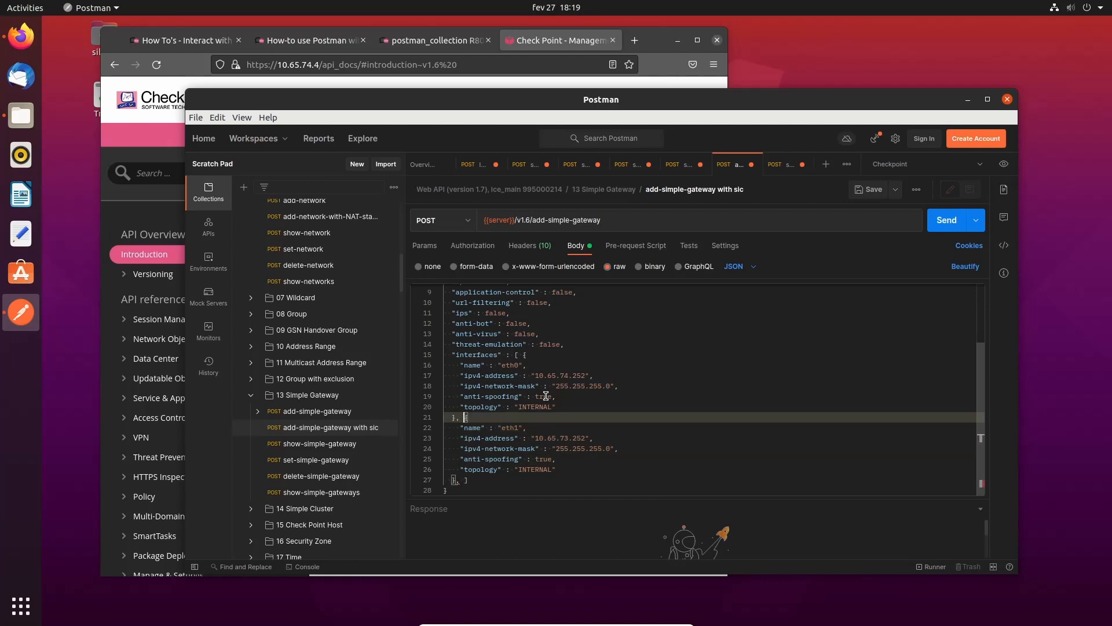
key("shift+Down")
key("shift+Down")
key("shift+Left")
key("shift+Left")
key("shift+Left")
key("shift+Left")
key("shift+Left")
key("shift+Left")
key("ctrl+c")
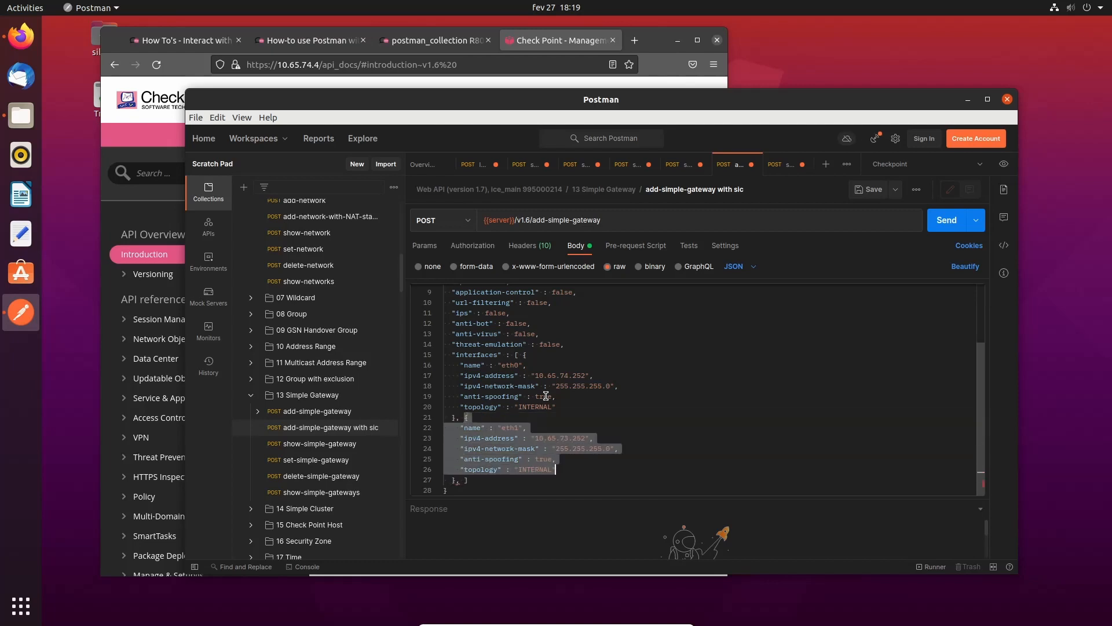
- Paste the copied eth1 block as a third interface and rename it eth2
key("Down")
key("Left")
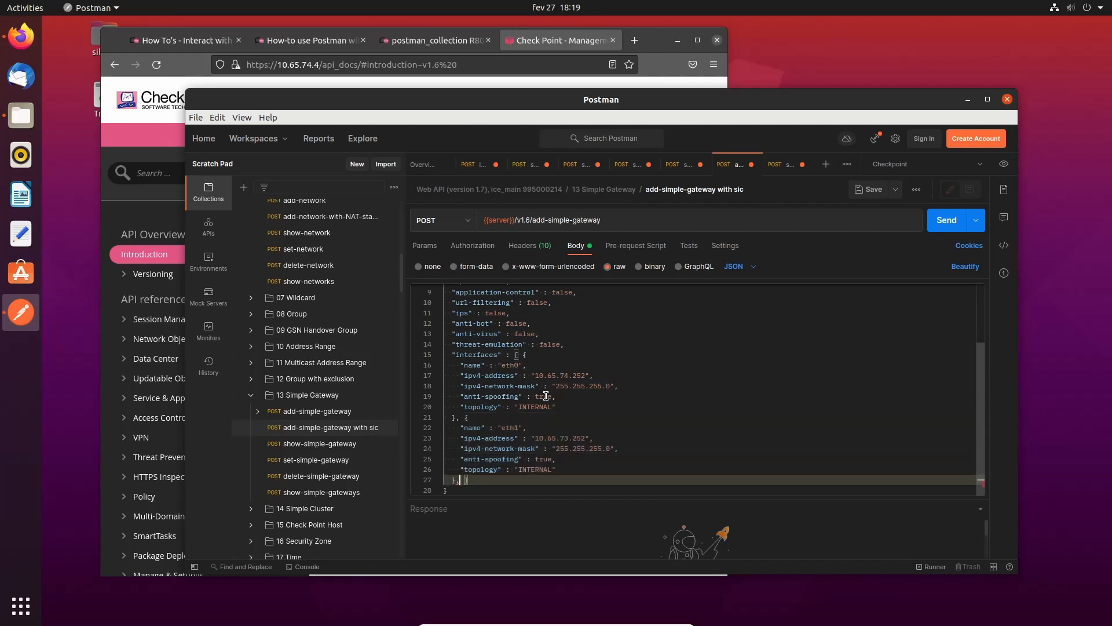
key("ctrl+v")
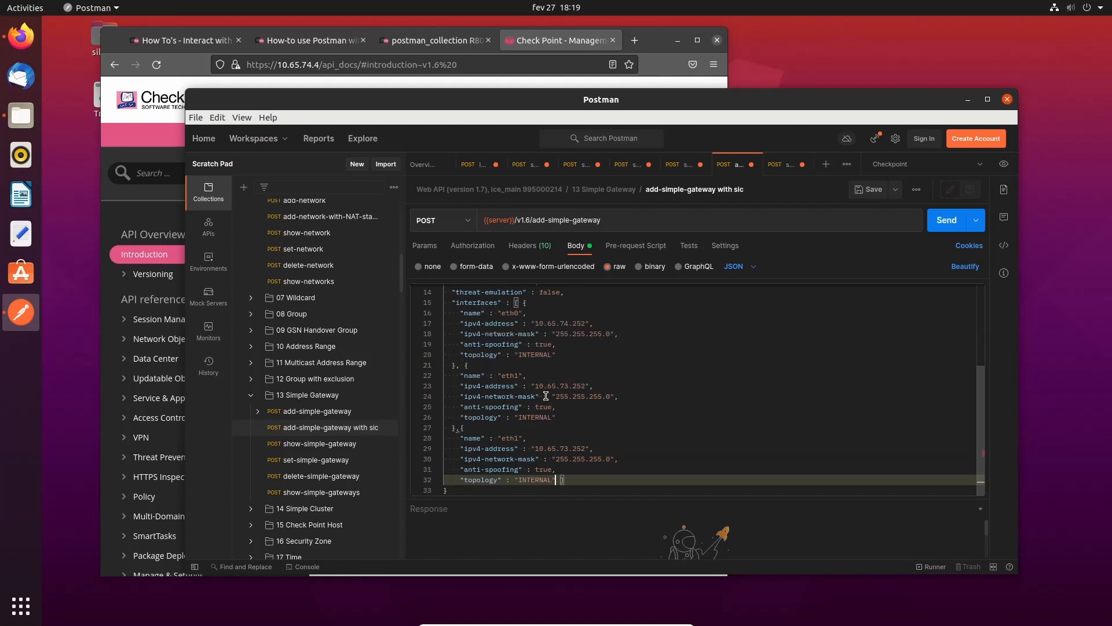
key("Up")
key("Up")
key("Up")
key("Up")
key("Left")
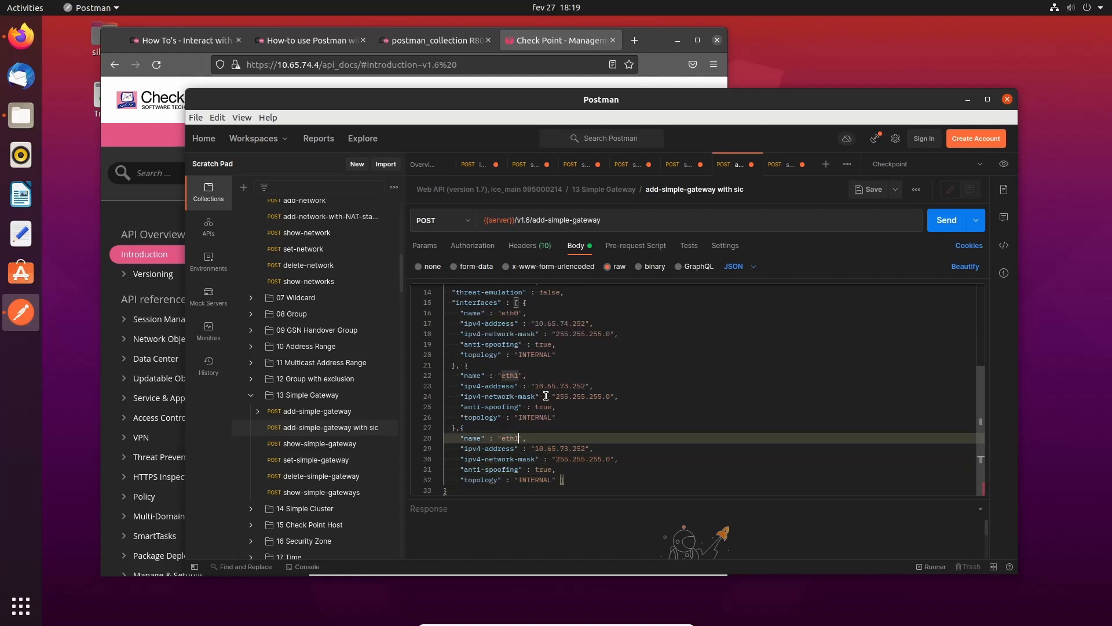
key("BackSpace")
- Change the eth2 address to 1.65.74.252
key("Down")
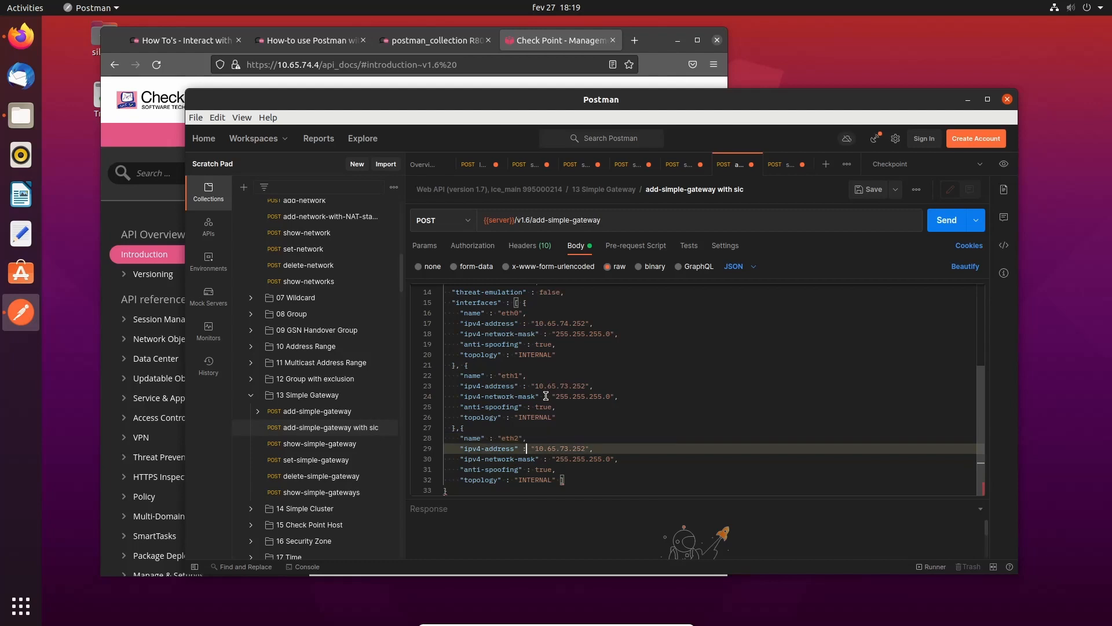
key("Right")
key("BackSpace")
key("Right")
key("BackSpace")
type("4")
- Set the eth2 topology to EXTERNAL, keeping mask 255.255.255.0
key("Down")
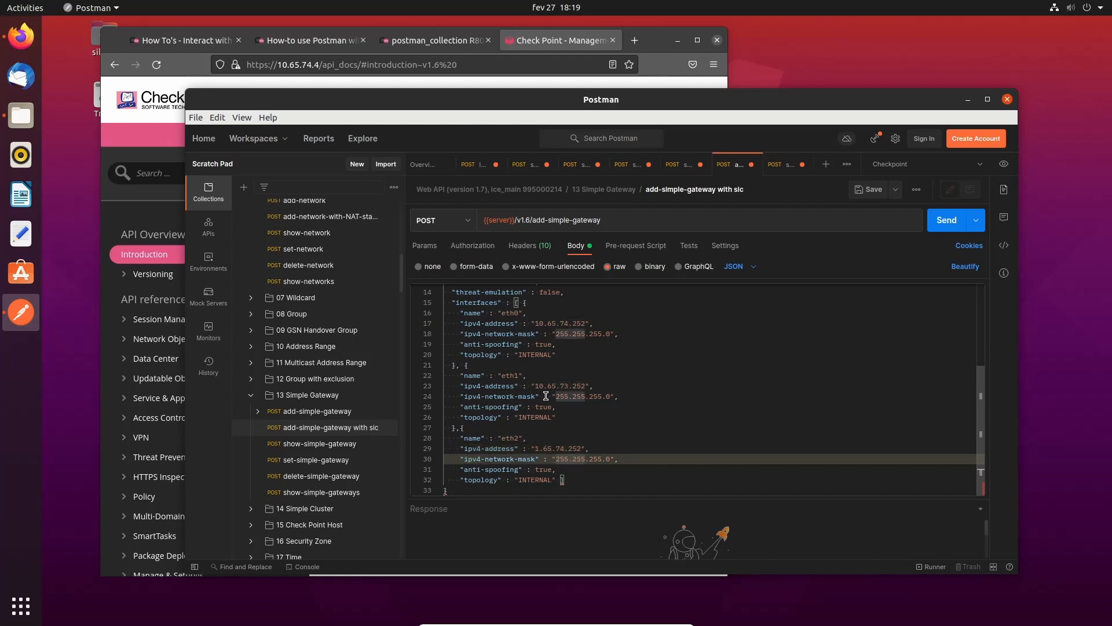
key("Down")
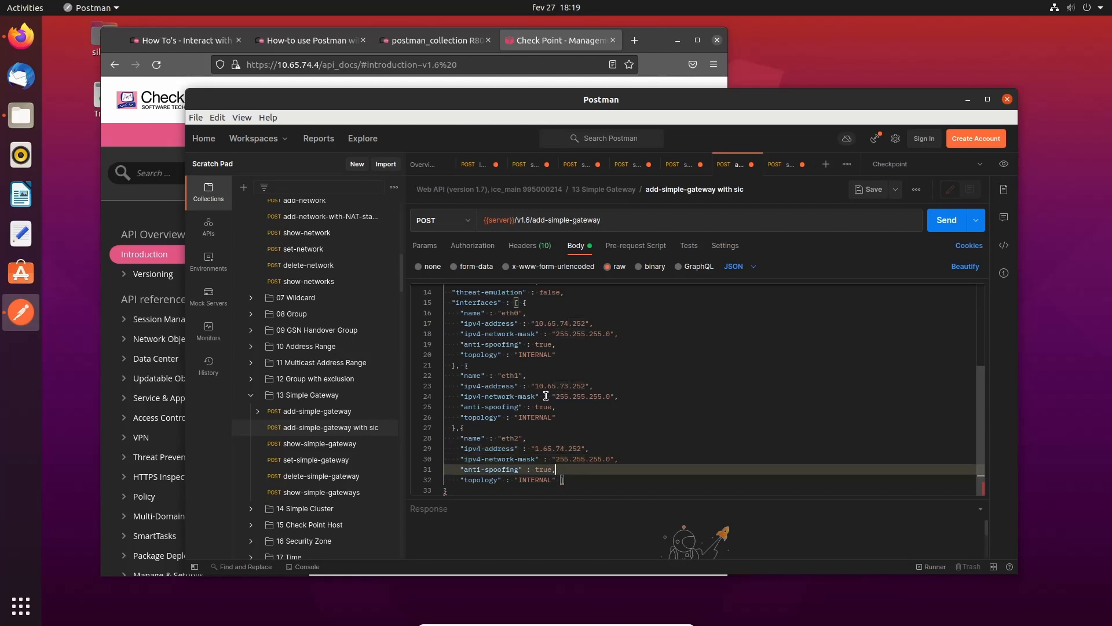
key("Down")
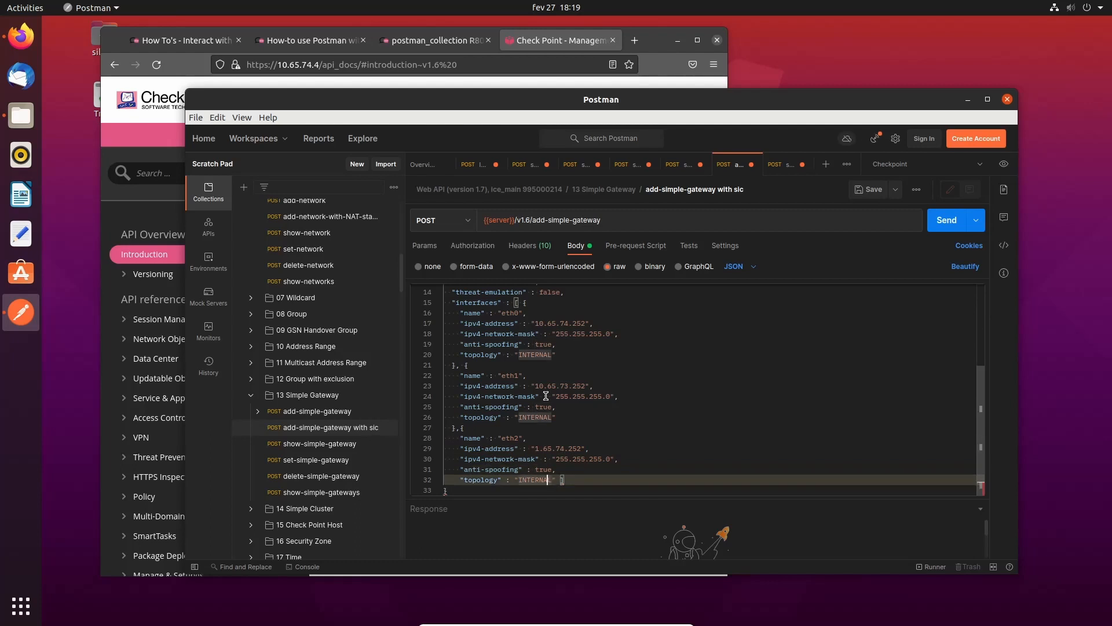
key("BackSpace")
key("BackSpace")
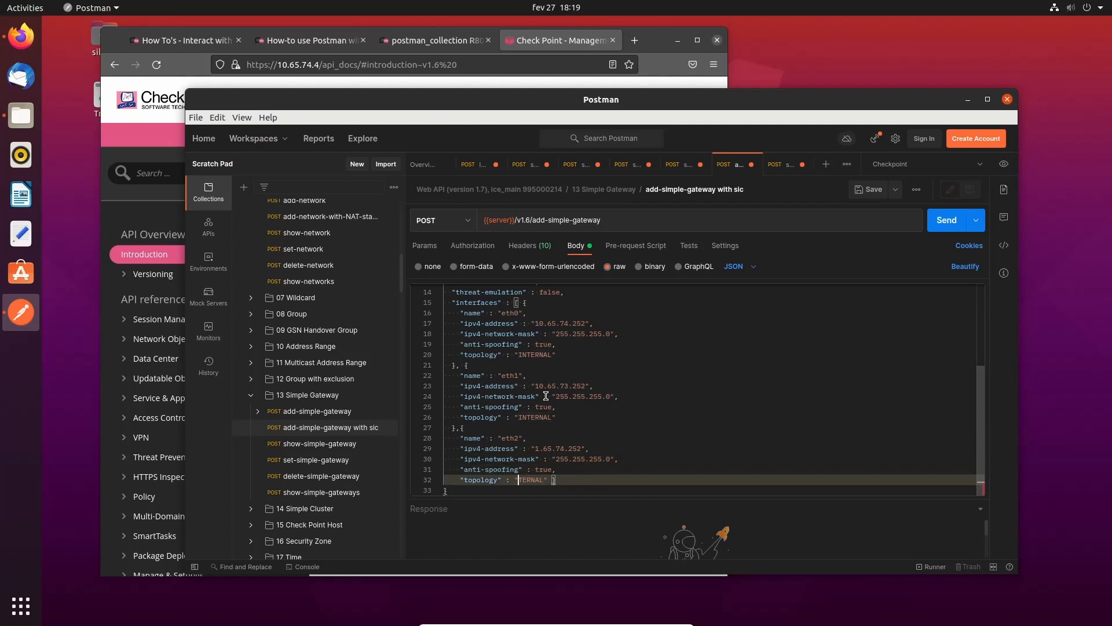
type("ex")
key("BackSpace")
key("BackSpace")
type("EX")
key("Down")
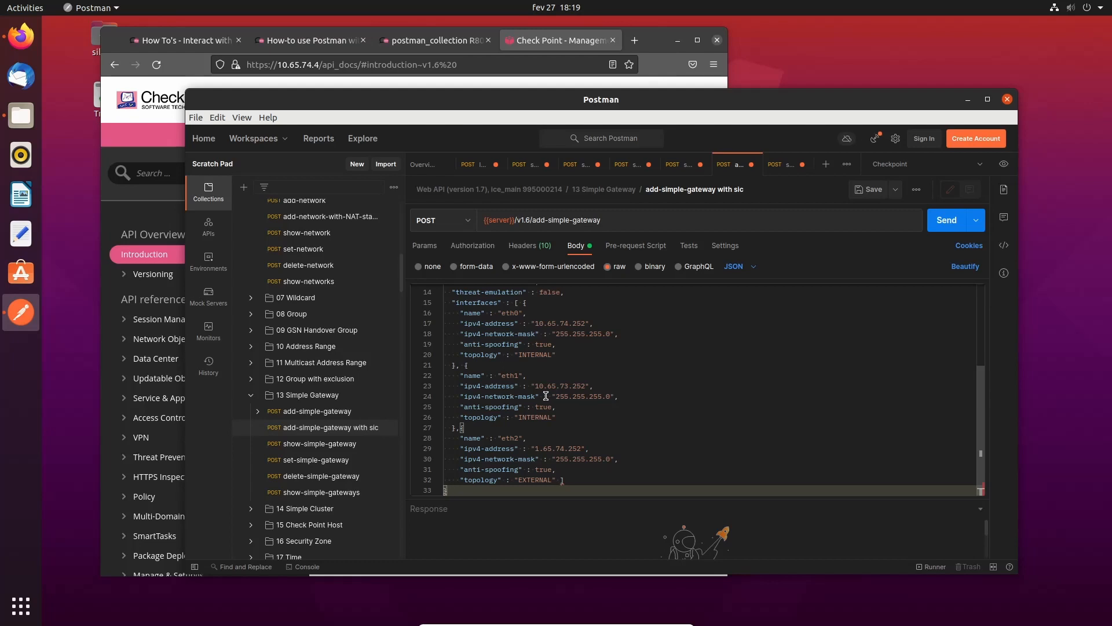
key("Up")
key("End")
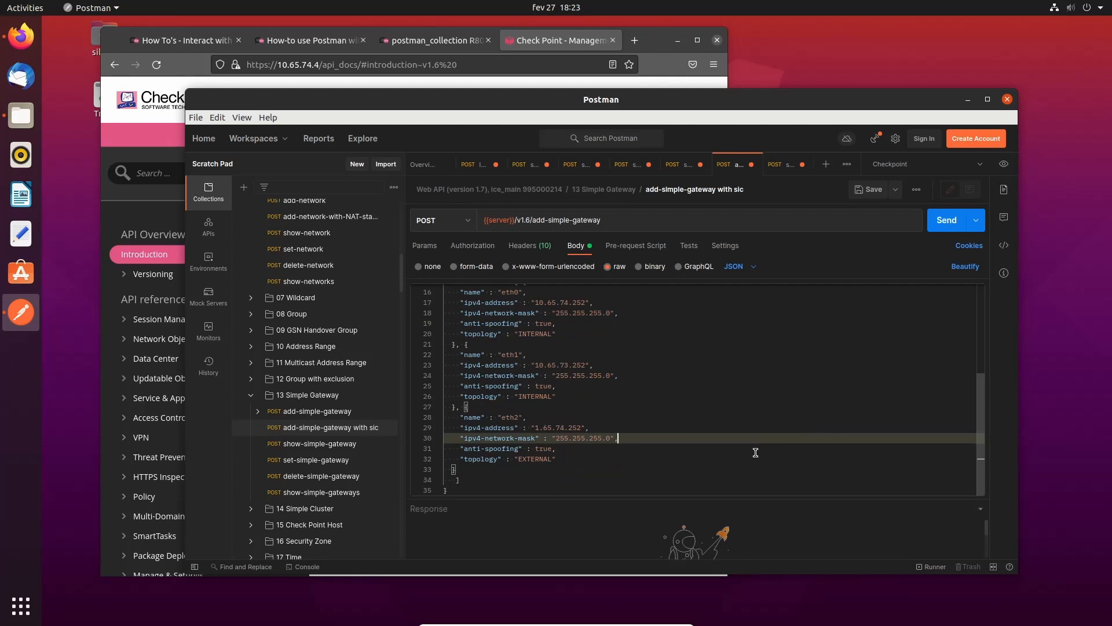
scroll(727, 465, "up", 1)
scroll(708, 440, "up", 1)
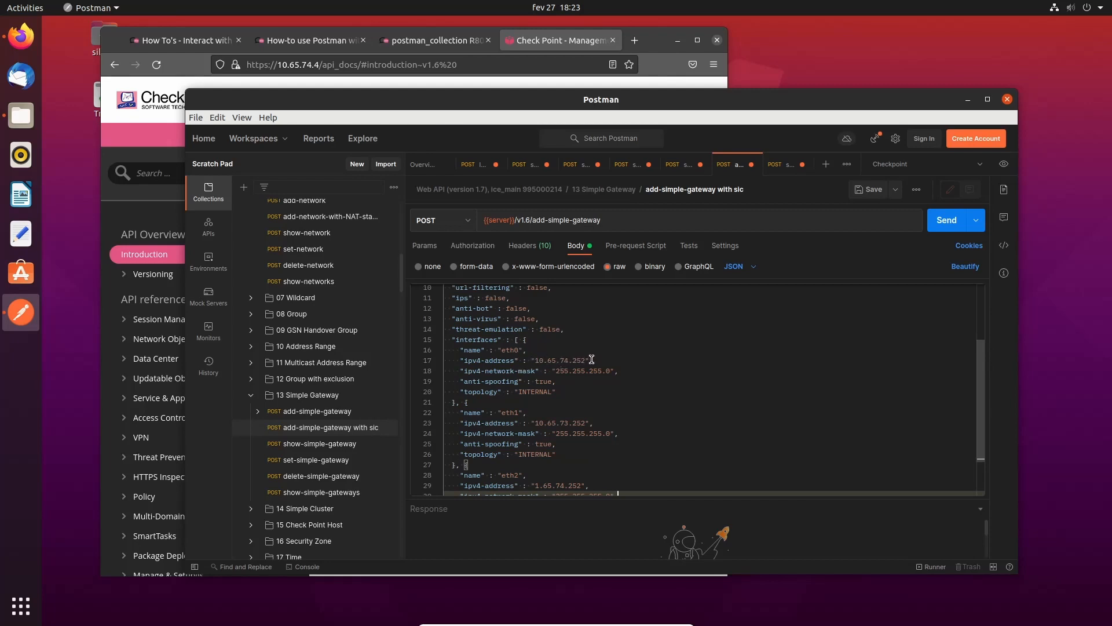
left_click(533, 393)
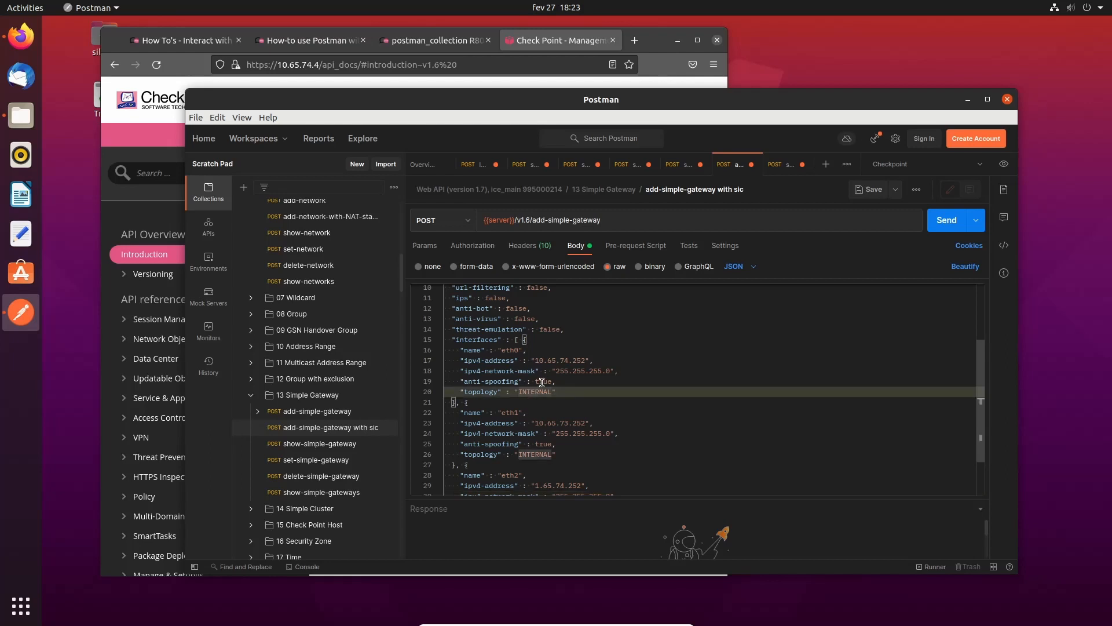
scroll(541, 382, "down", 2)
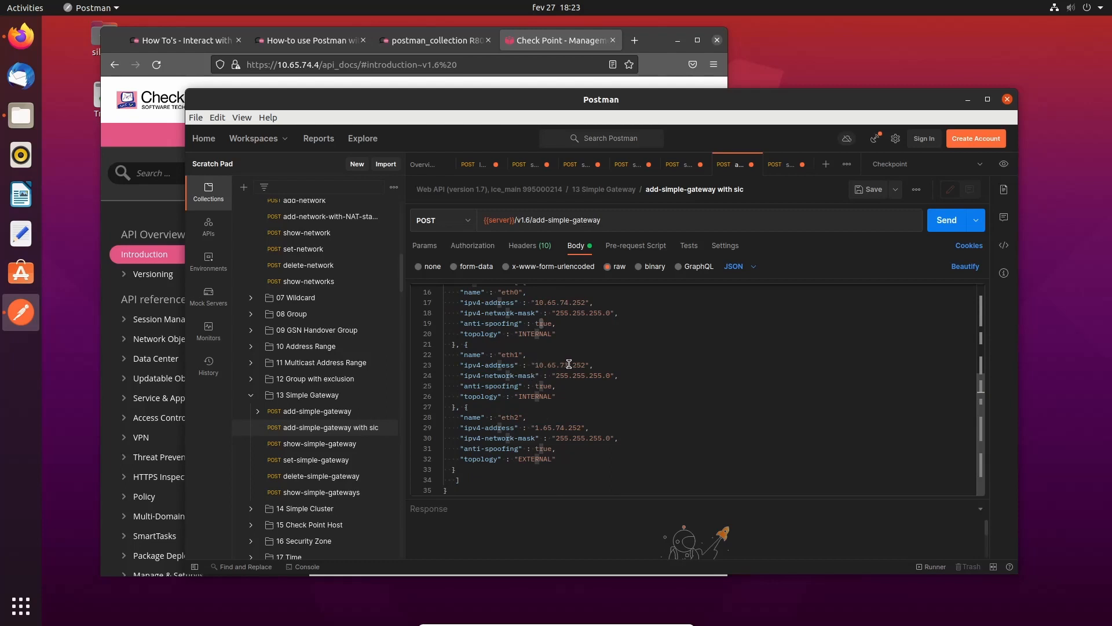
left_click(606, 375)
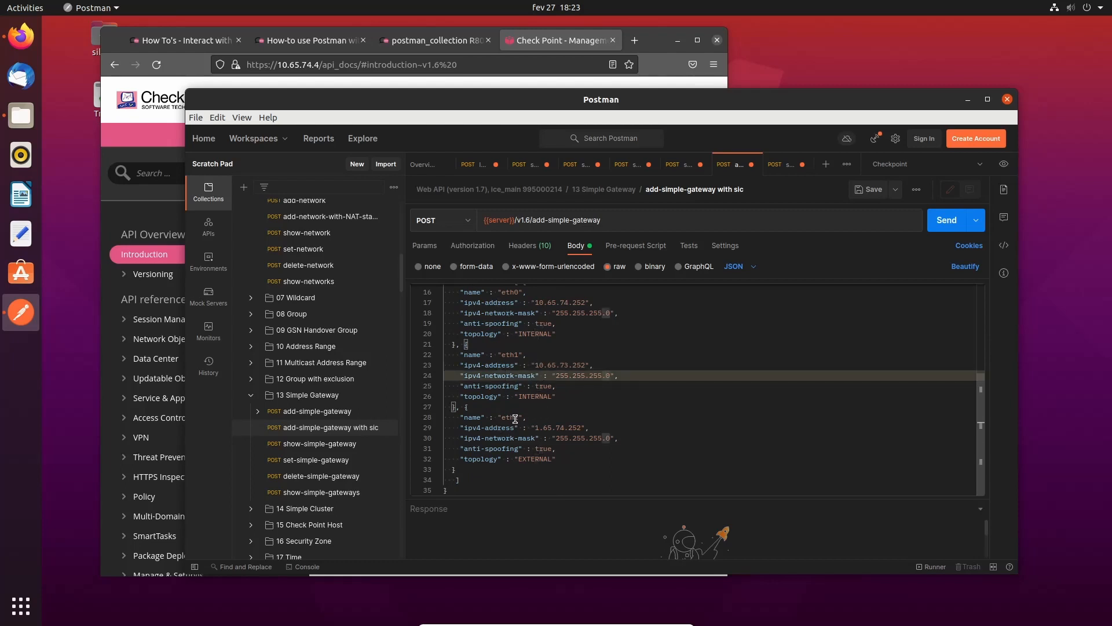
left_click(515, 418)
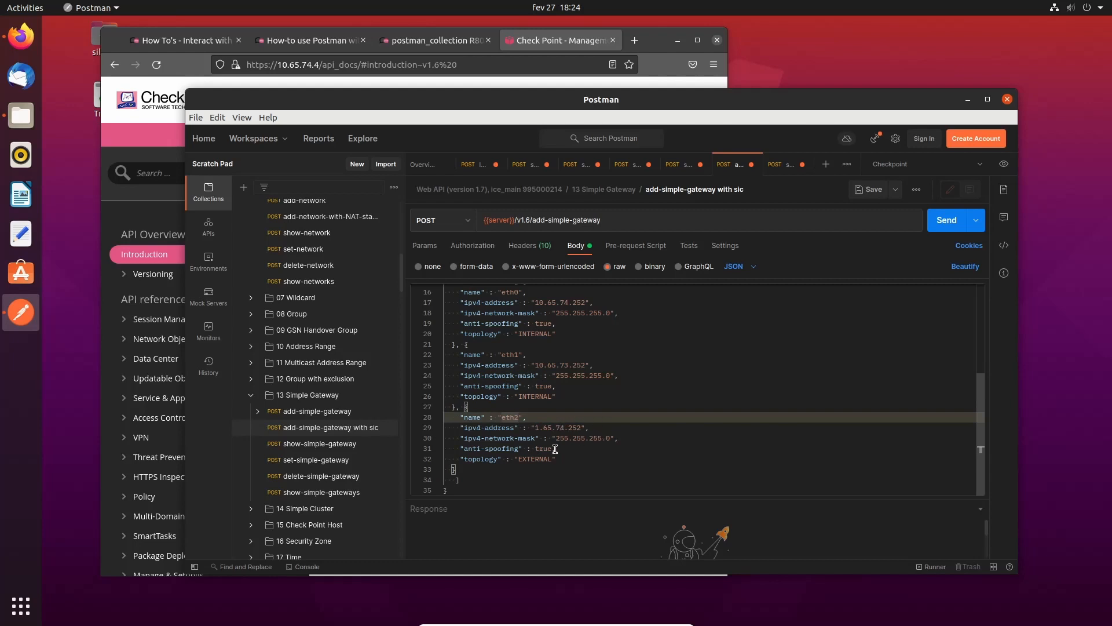
scroll(542, 464, "up", 5)
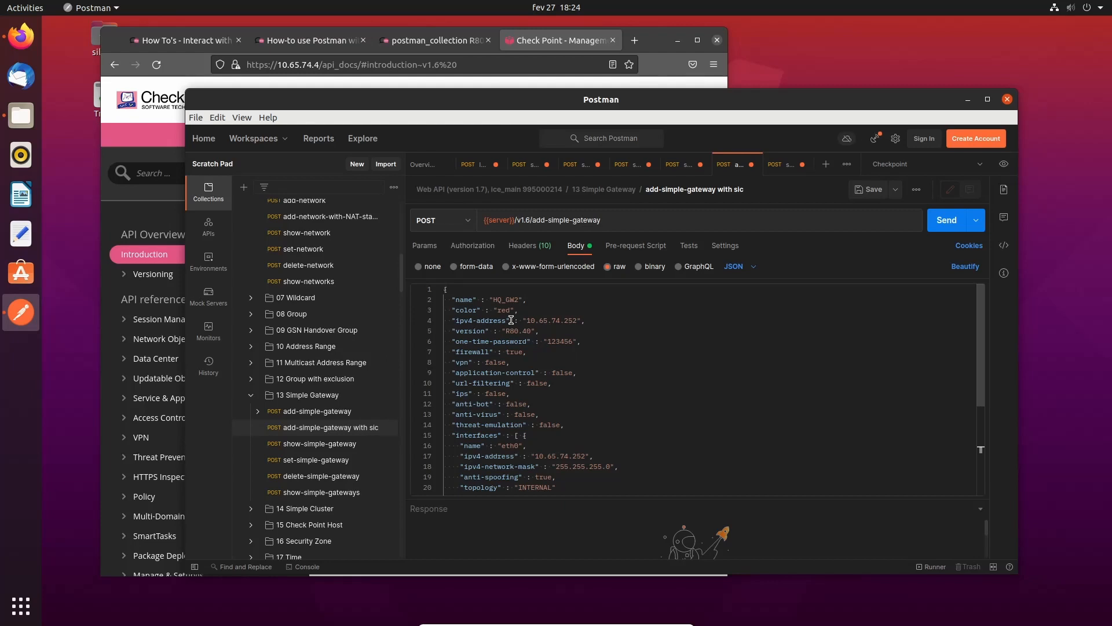
- Send the add-simple-gateway request for HQ_GW2 and review the 200 OK JSON listing its interfaces
left_click(939, 225)
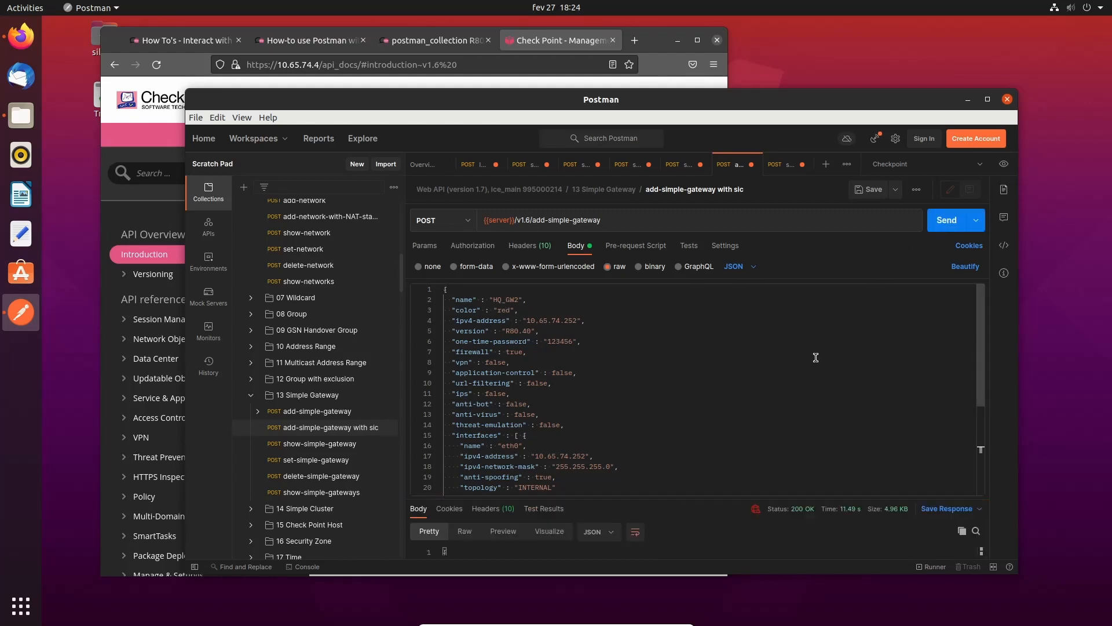
mouse_move(755, 508)
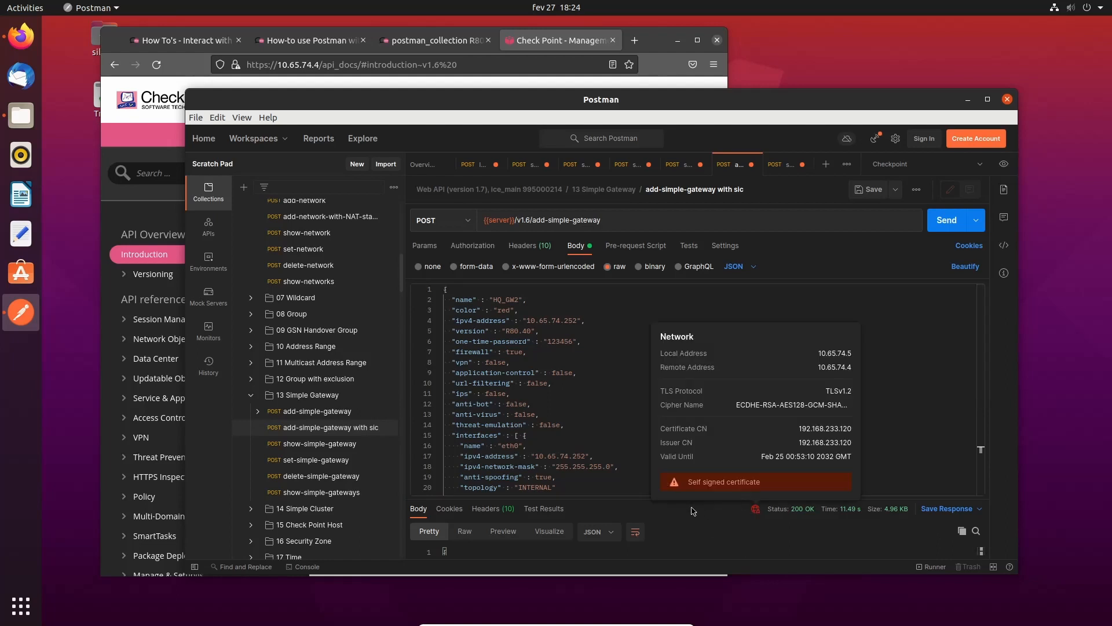
left_click_drag(636, 446, 643, 372)
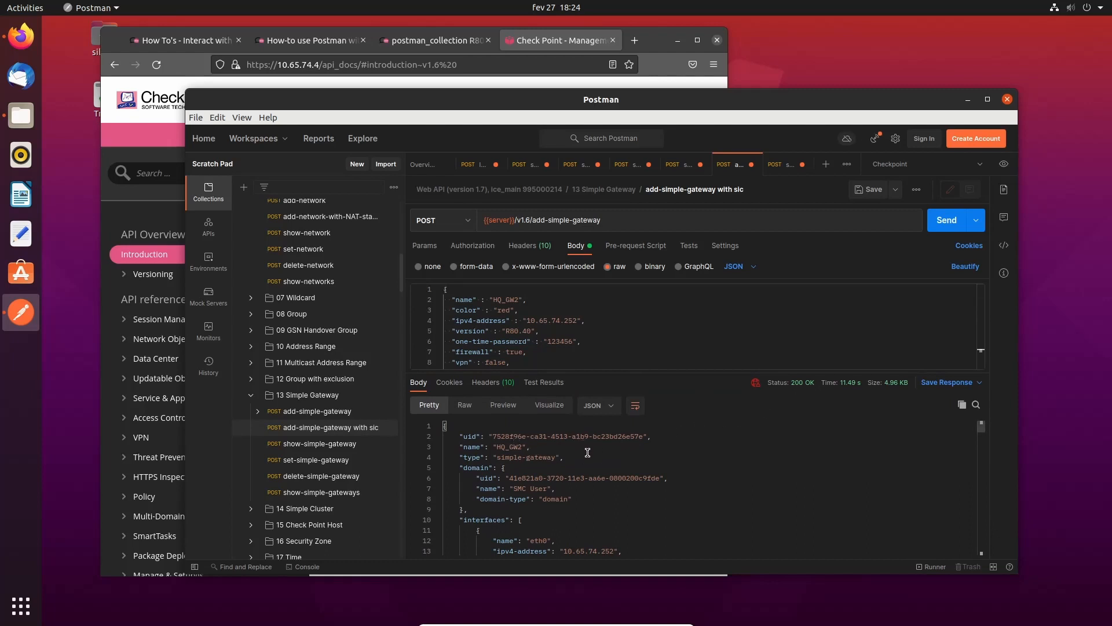
scroll(588, 453, "down", 1)
scroll(620, 466, "down", 11)
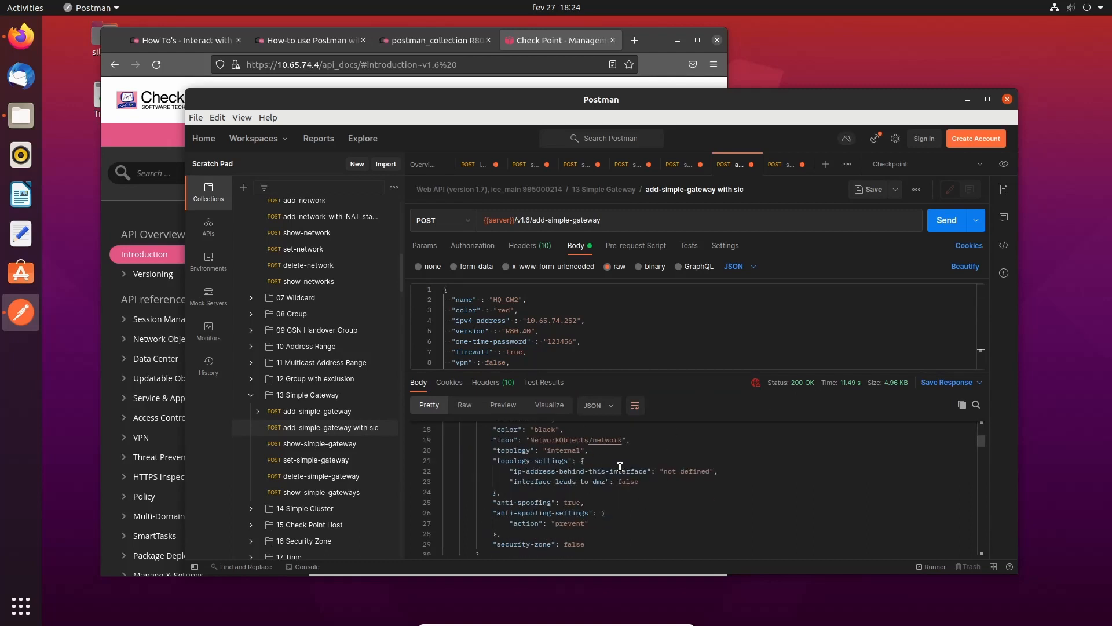
scroll(620, 466, "down", 3)
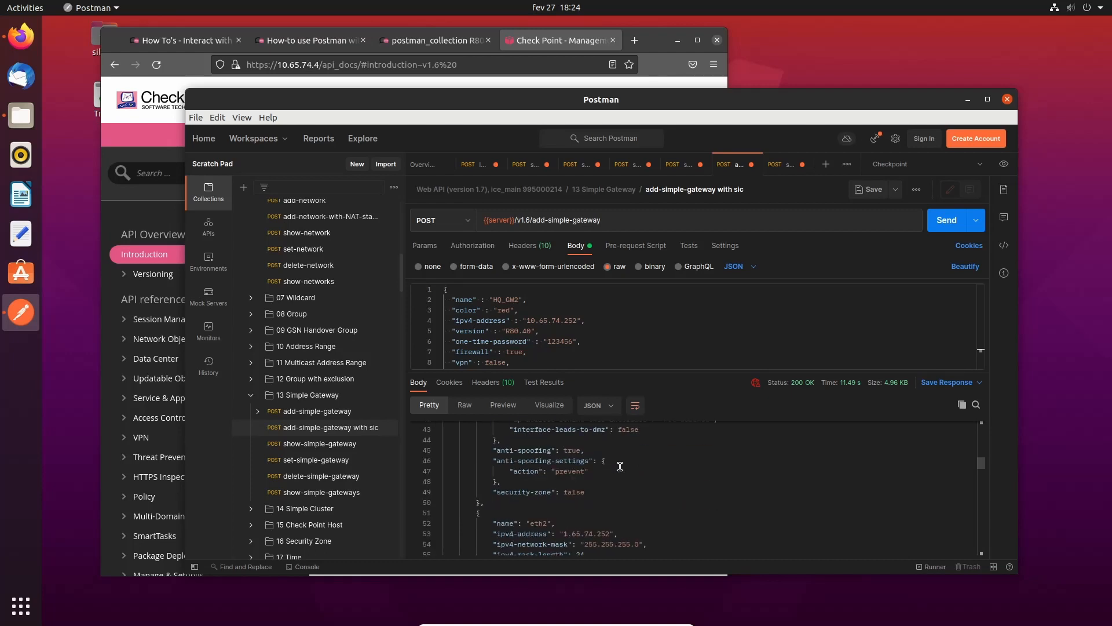
left_click_drag(650, 371, 646, 478)
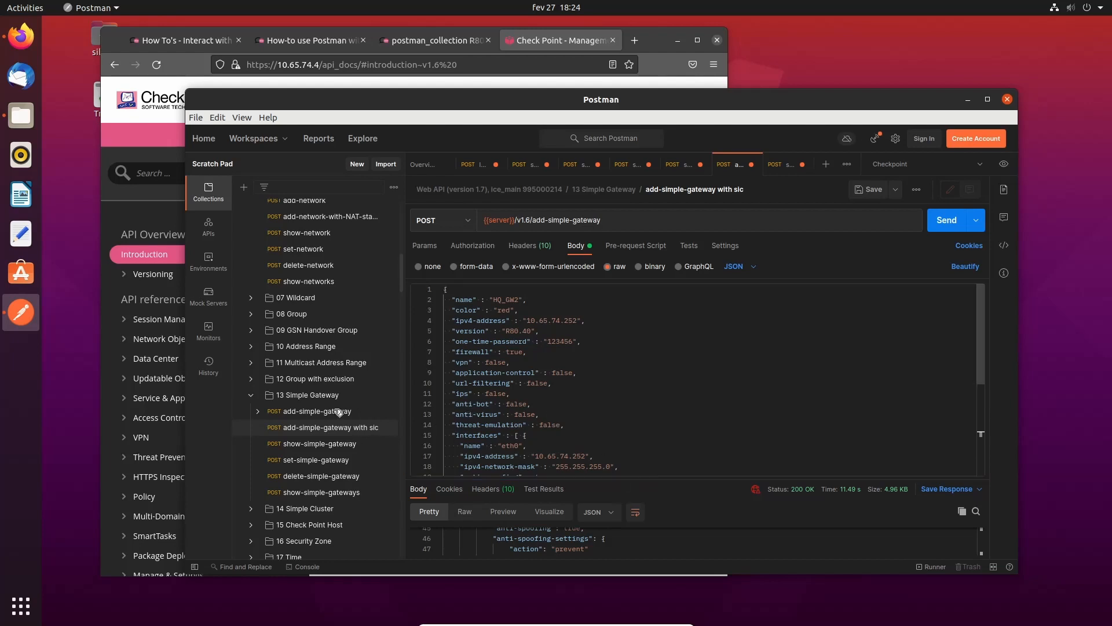
- Collapse the 06 Network and 05 Host folders in the Collections sidebar
scroll(295, 438, "down", 3)
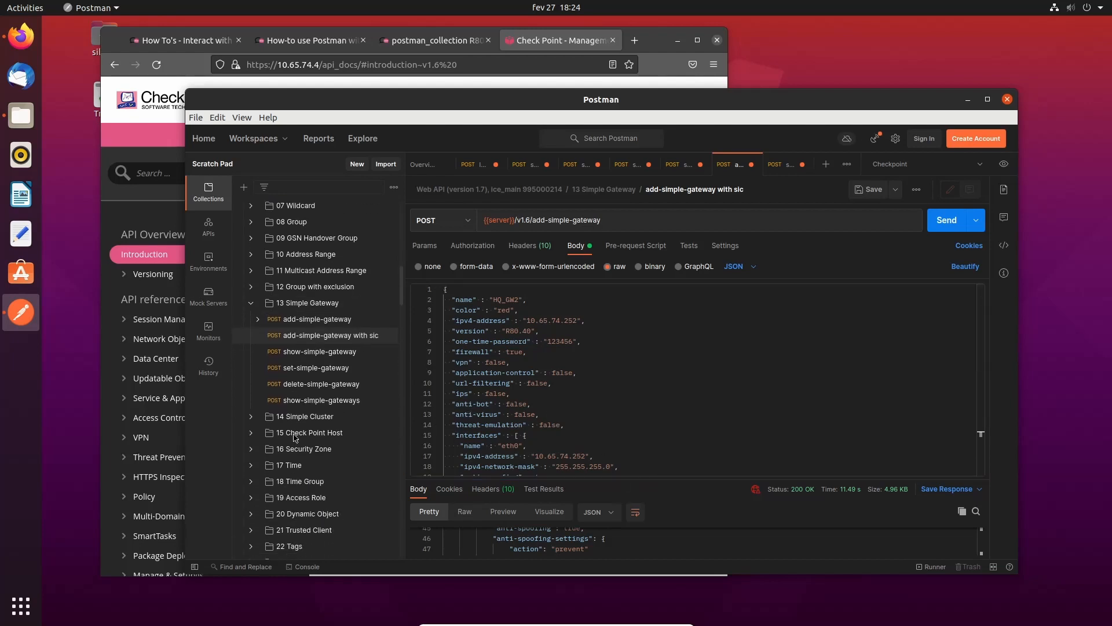
scroll(295, 438, "down", 4)
scroll(295, 438, "down", 3)
scroll(296, 438, "up", 5)
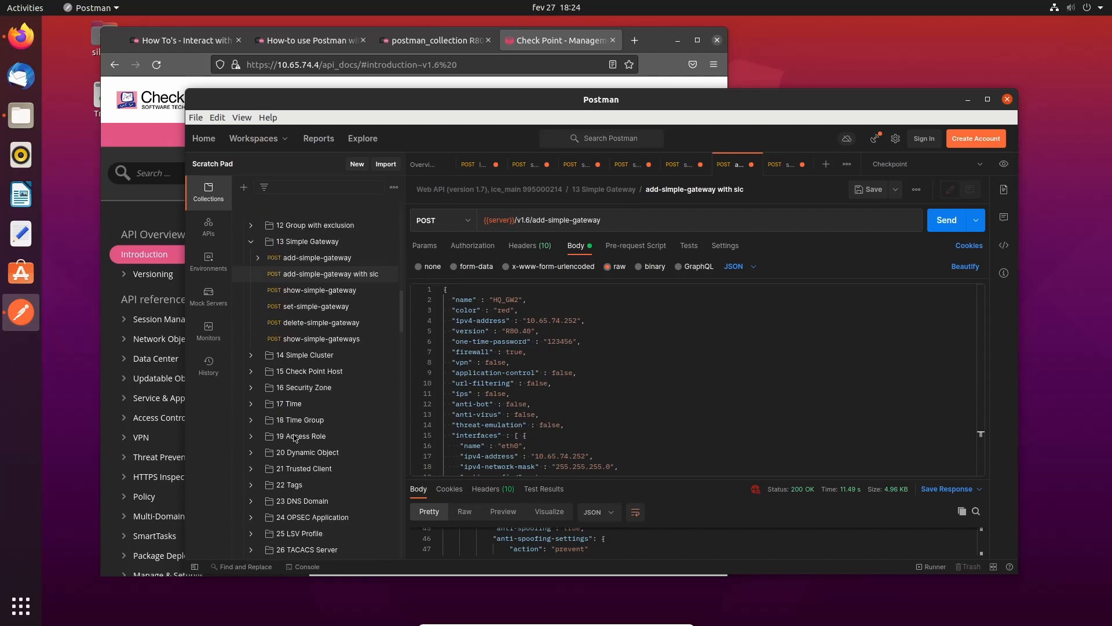
scroll(295, 437, "up", 10)
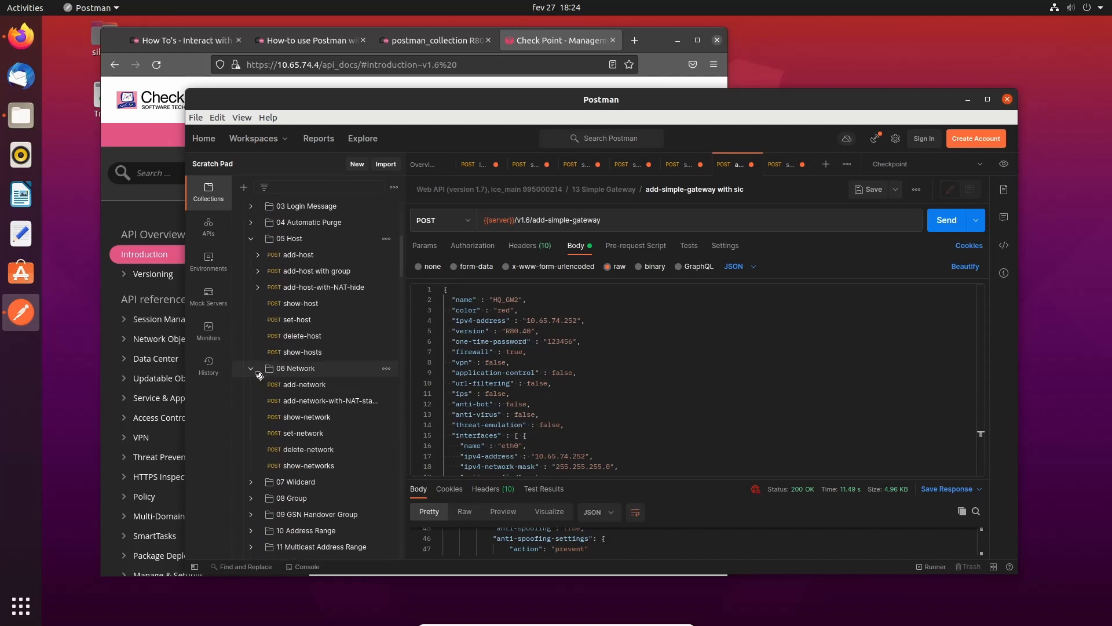
left_click(253, 370)
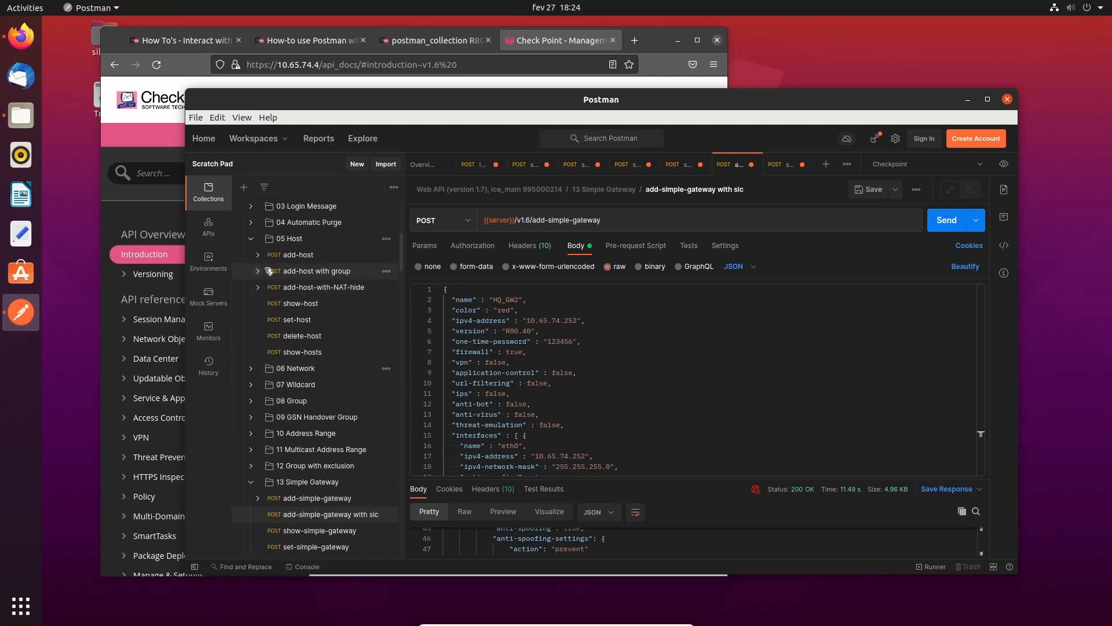
left_click(251, 239)
scroll(270, 282, "up", 3)
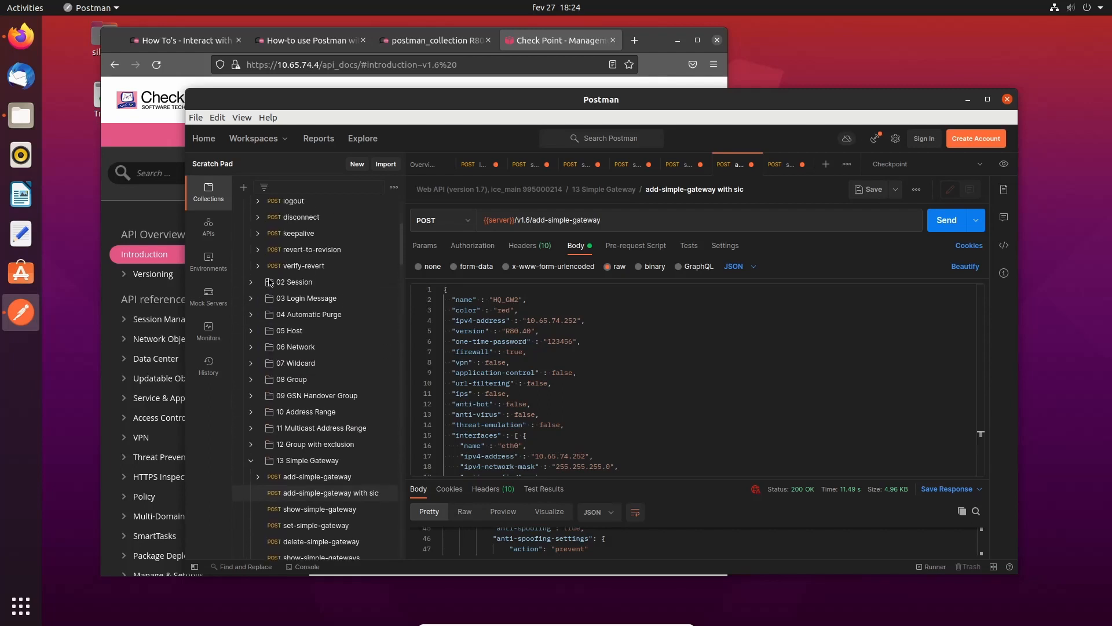
scroll(270, 282, "up", 3)
- Open the publish request from the 02 Session folder
left_click(288, 372)
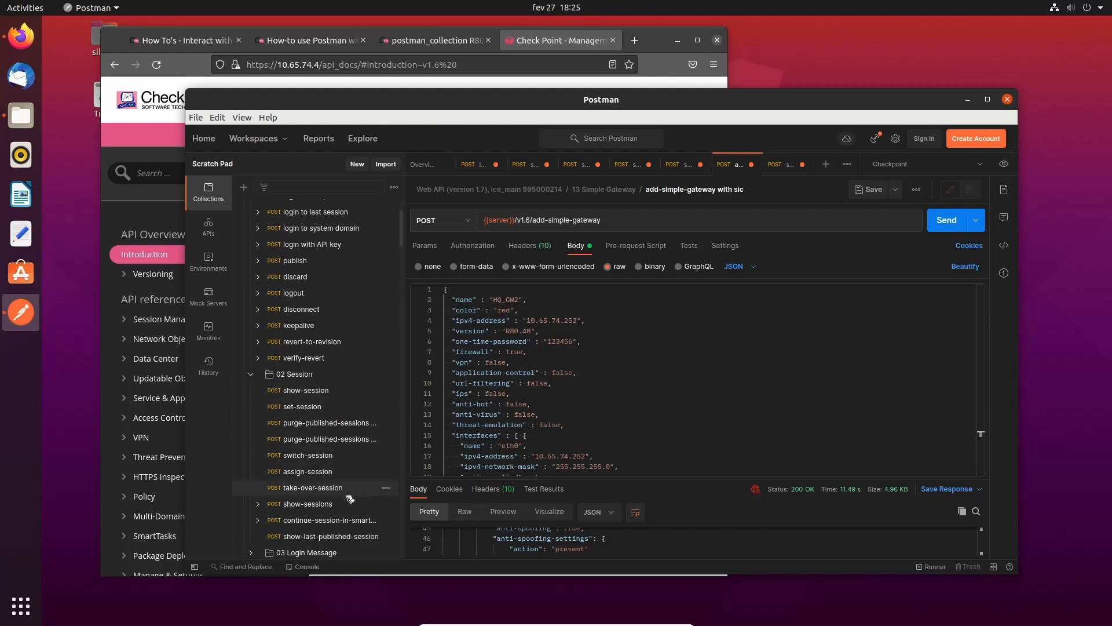
scroll(345, 495, "down", 1)
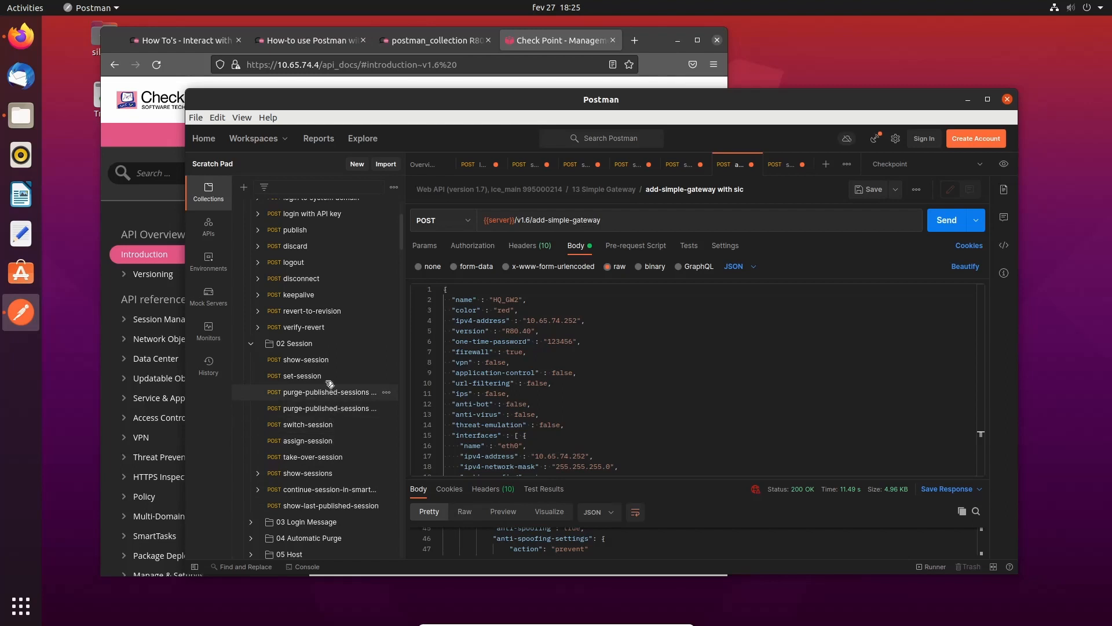
left_click(274, 343)
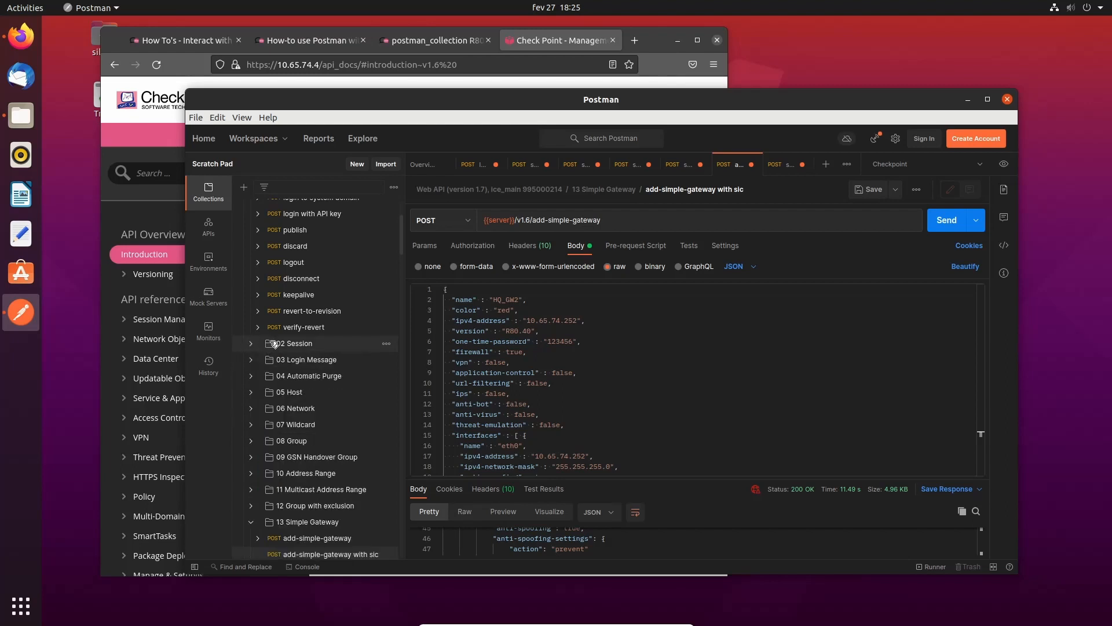
left_click(309, 230)
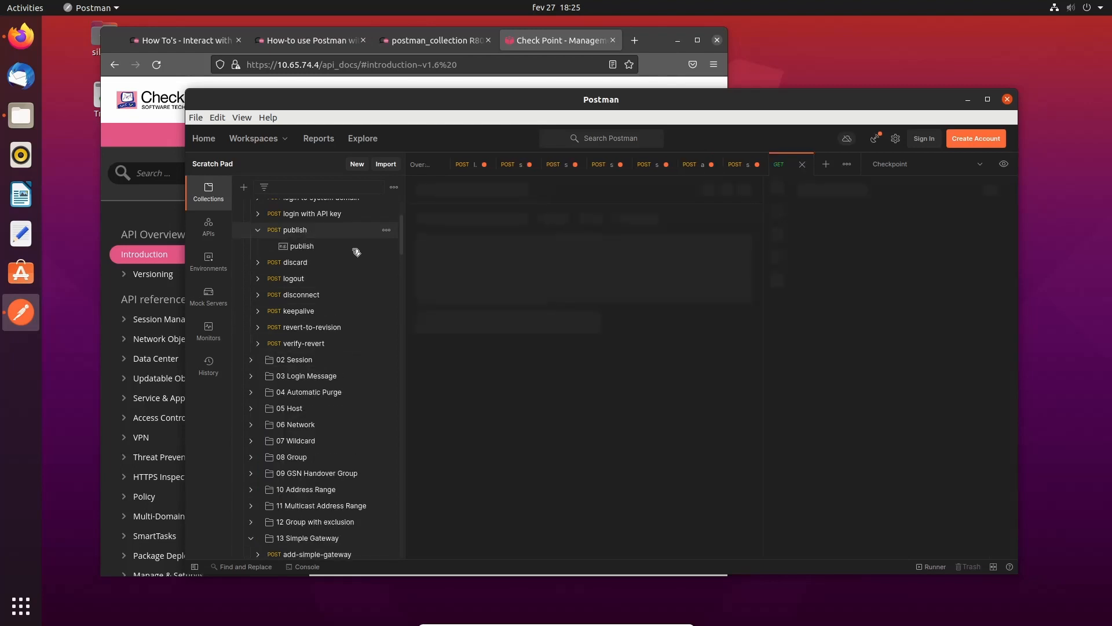
- Change the publish URL to v1.6/publish and send it, receiving a task-id with 200 OK
double_click(528, 219)
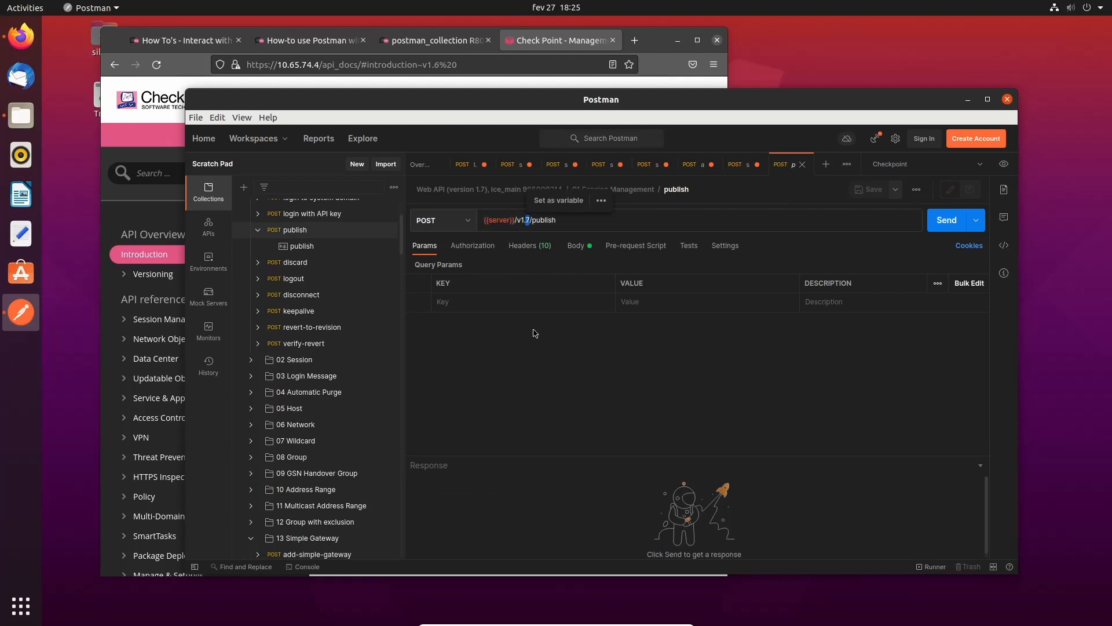
type("6")
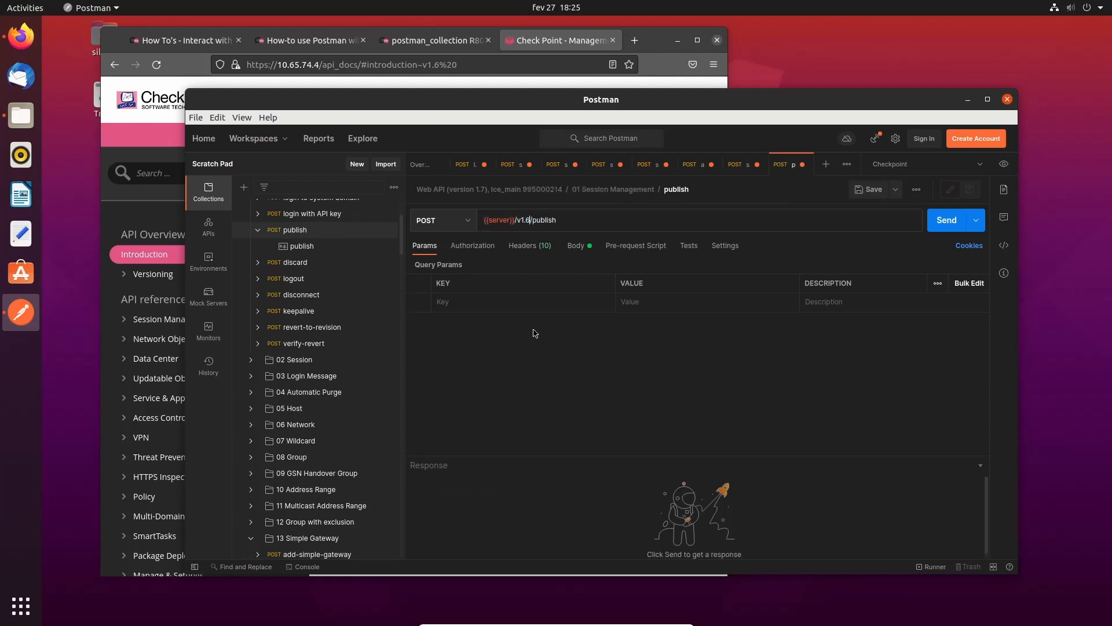
left_click(944, 220)
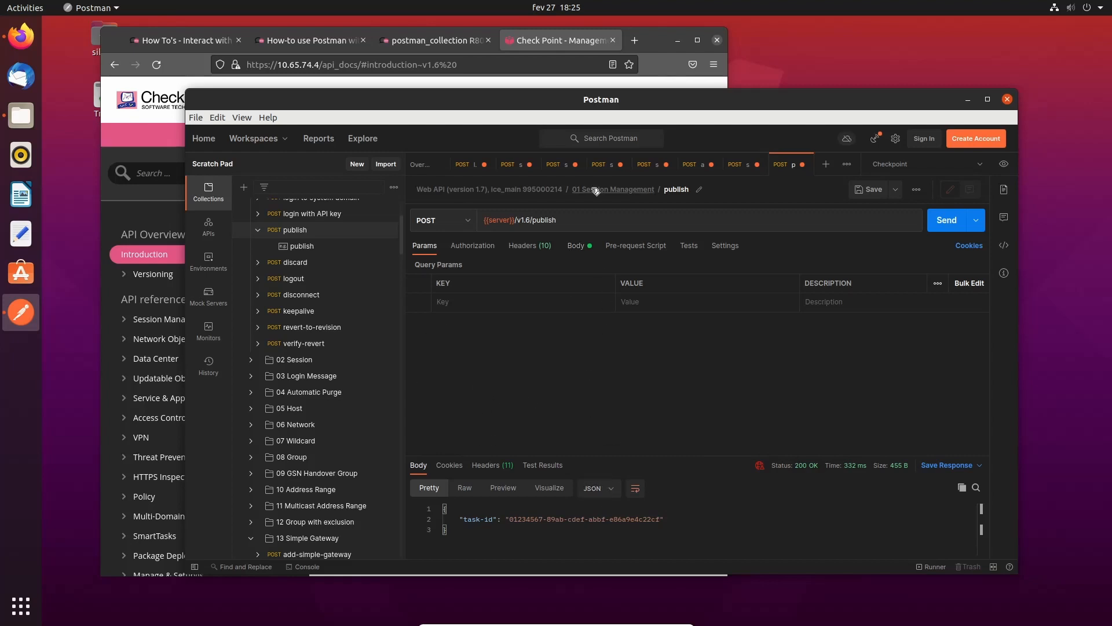
scroll(345, 414, "down", 5)
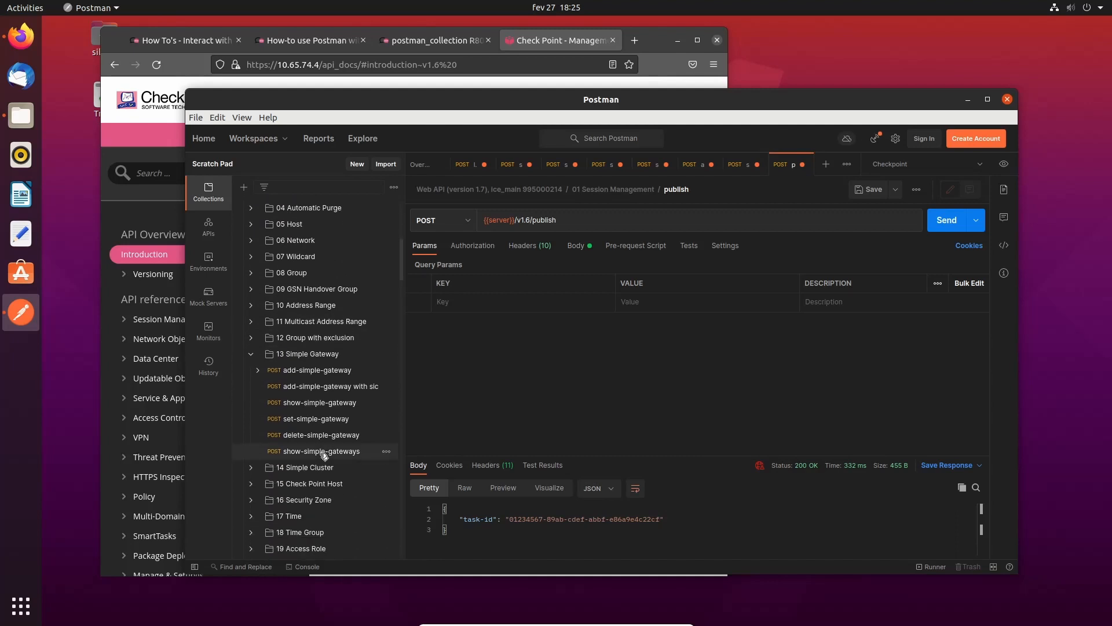
- Send show-simple-gateways and confirm the response lists both HQ_GW1 and HQ_GW2
left_click(324, 452)
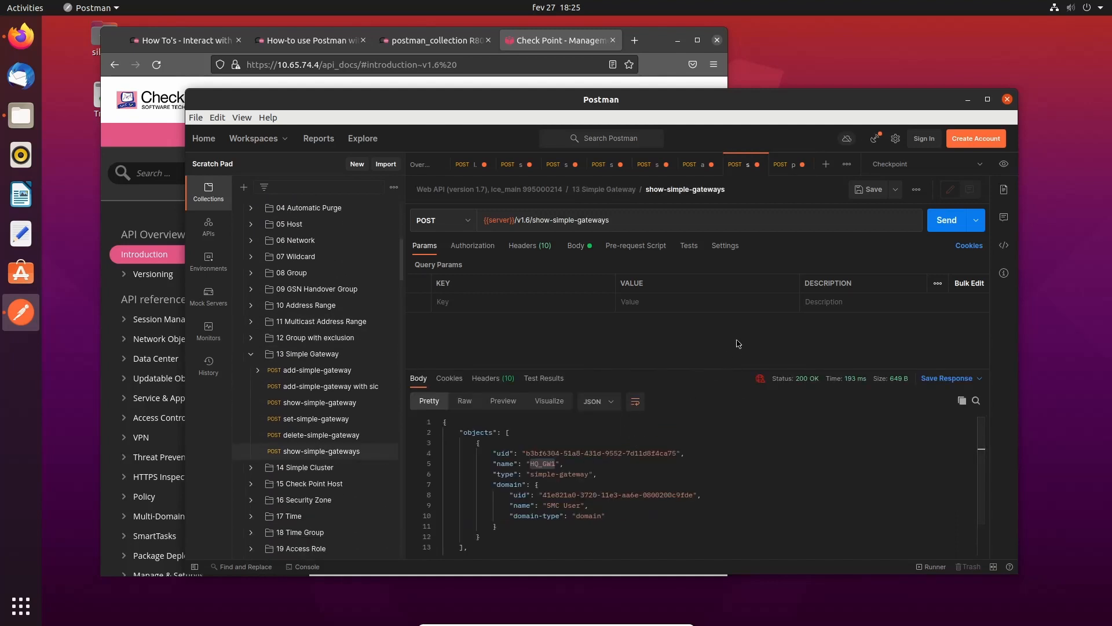
left_click(943, 226)
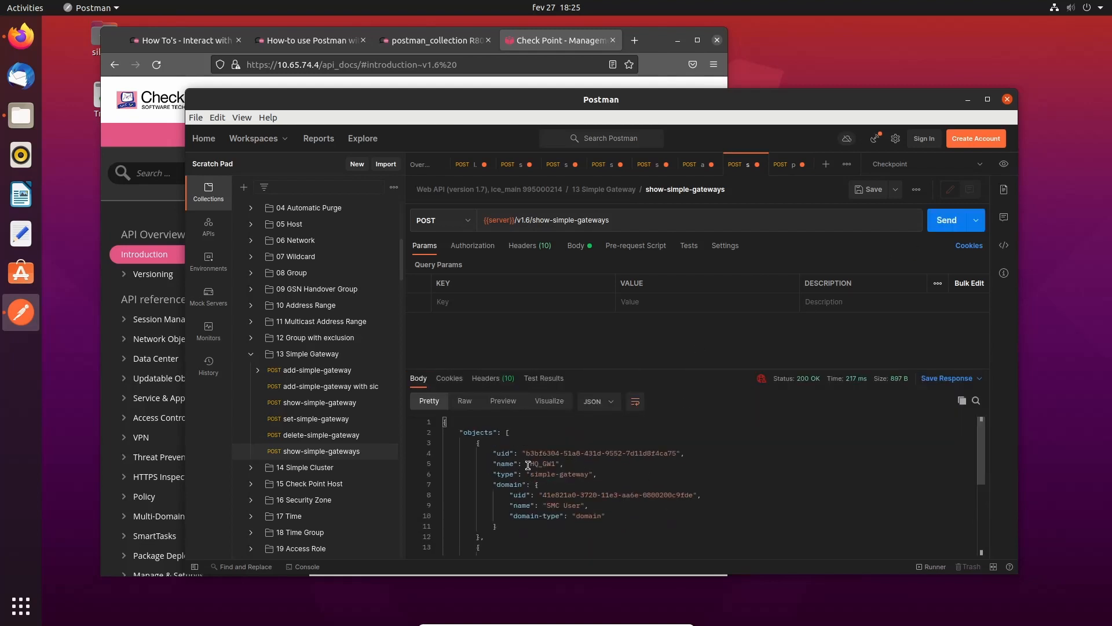
scroll(569, 472, "down", 4)
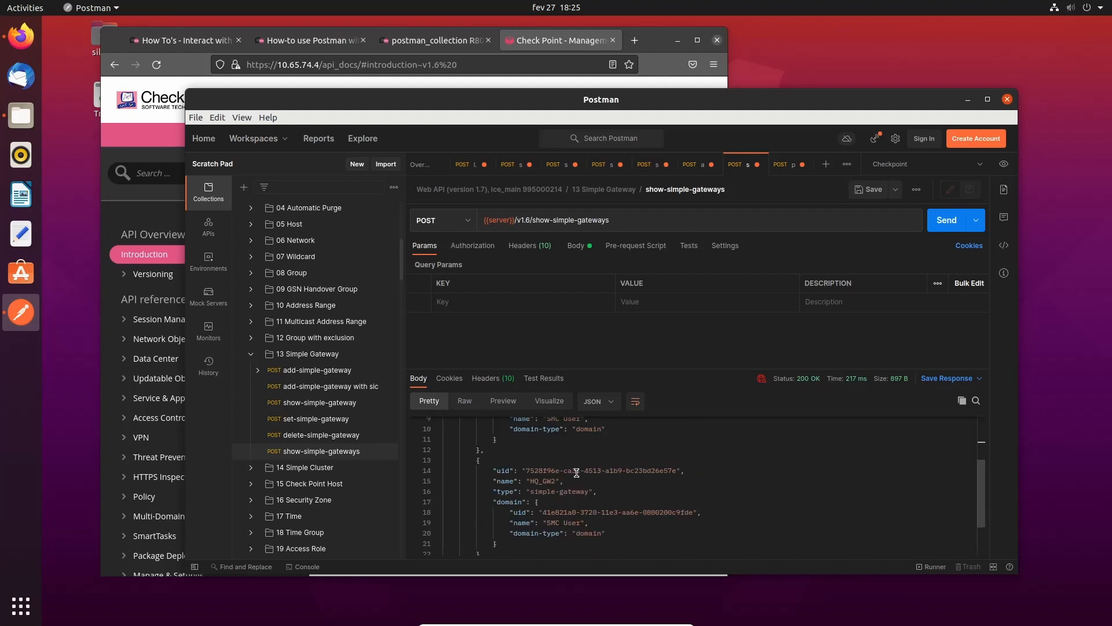
left_click_drag(509, 482, 604, 499)
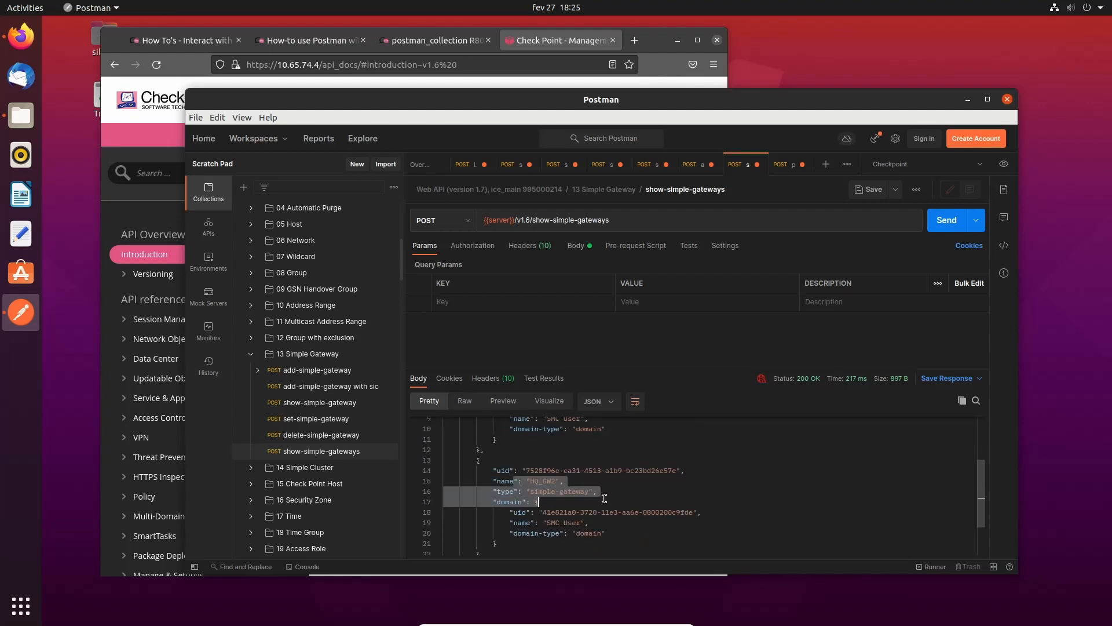
scroll(604, 499, "up", 4)
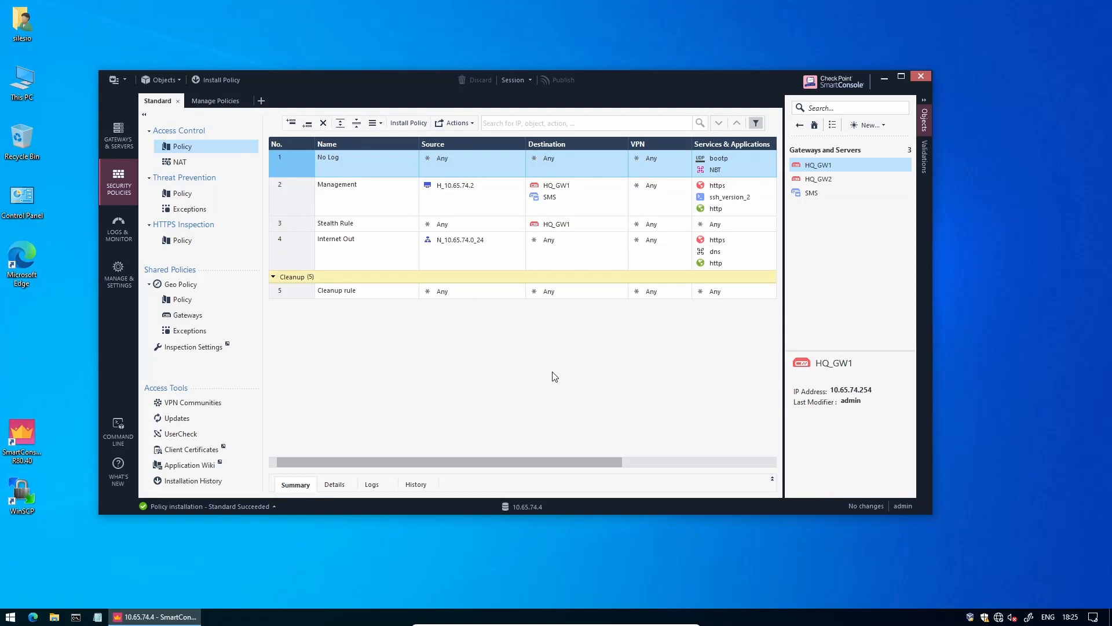
- Open HQ_GW2's properties from Gateways and Servers in the Objects pane
left_click(817, 179)
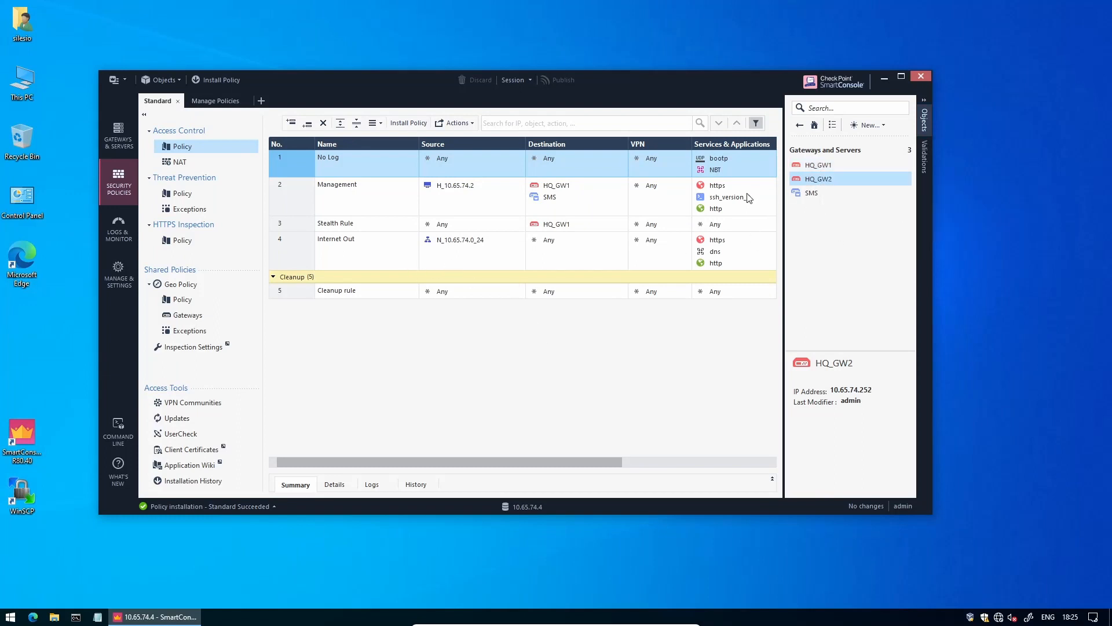
double_click(803, 176)
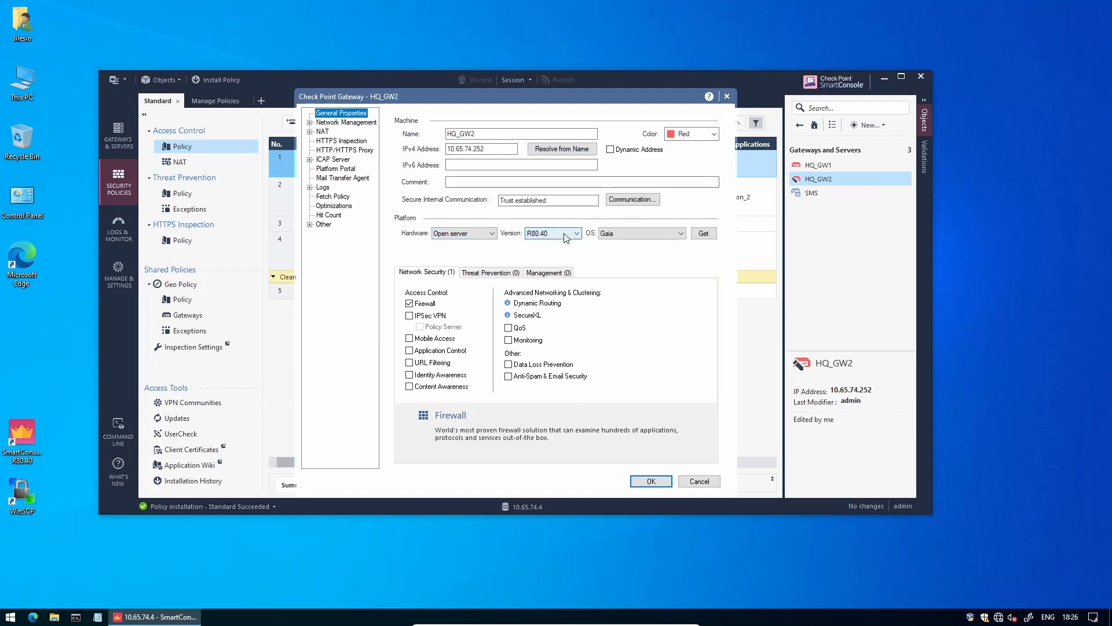
- Go from the Threat Prevention page to Network Management to view HQ_GW2's interfaces
left_click(488, 273)
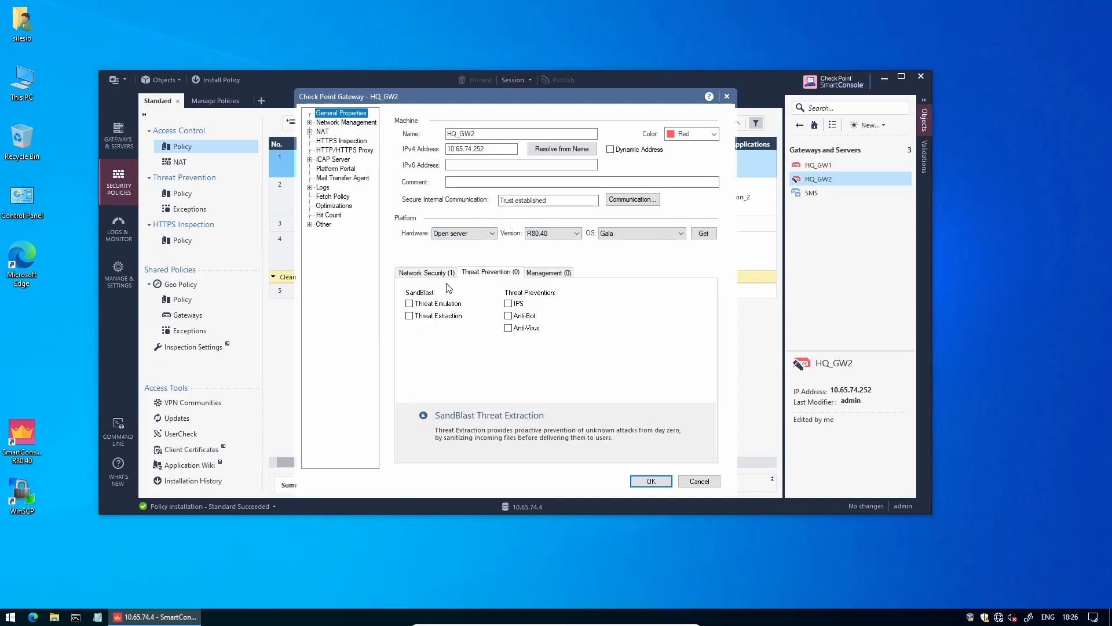
left_click(351, 123)
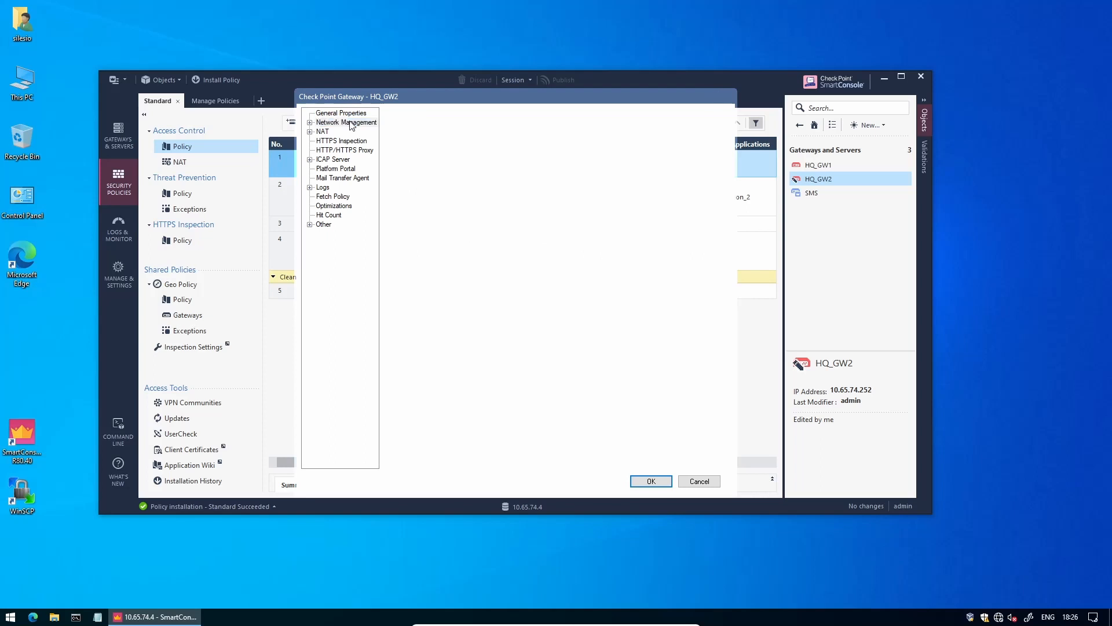
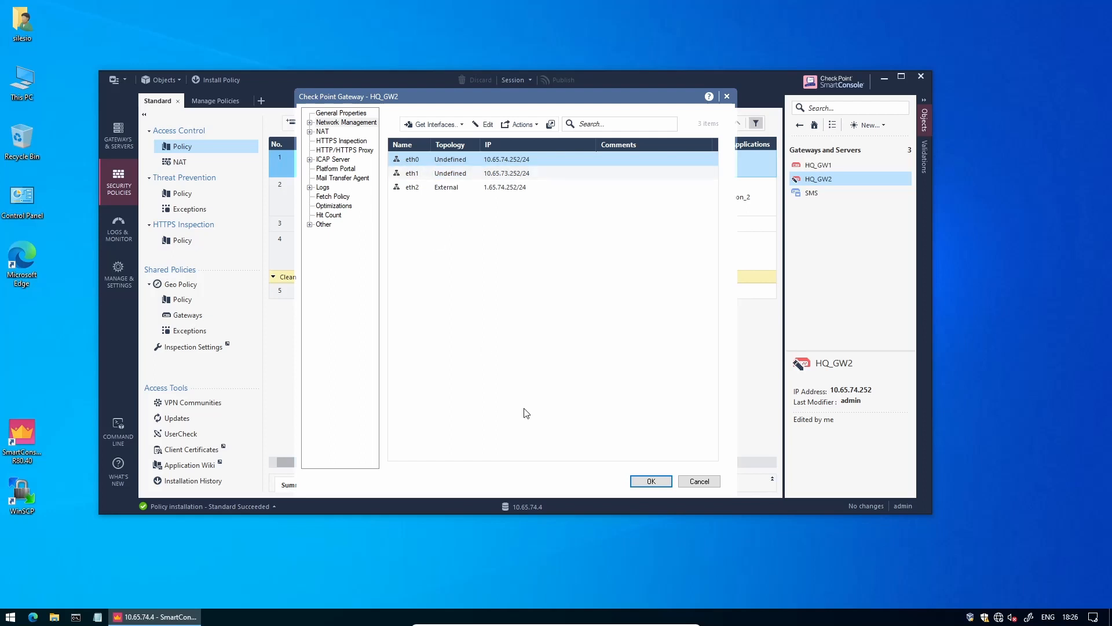
- Make eth0 internal, with its network defined by IP and net mask and the zone set by topology
double_click(443, 159)
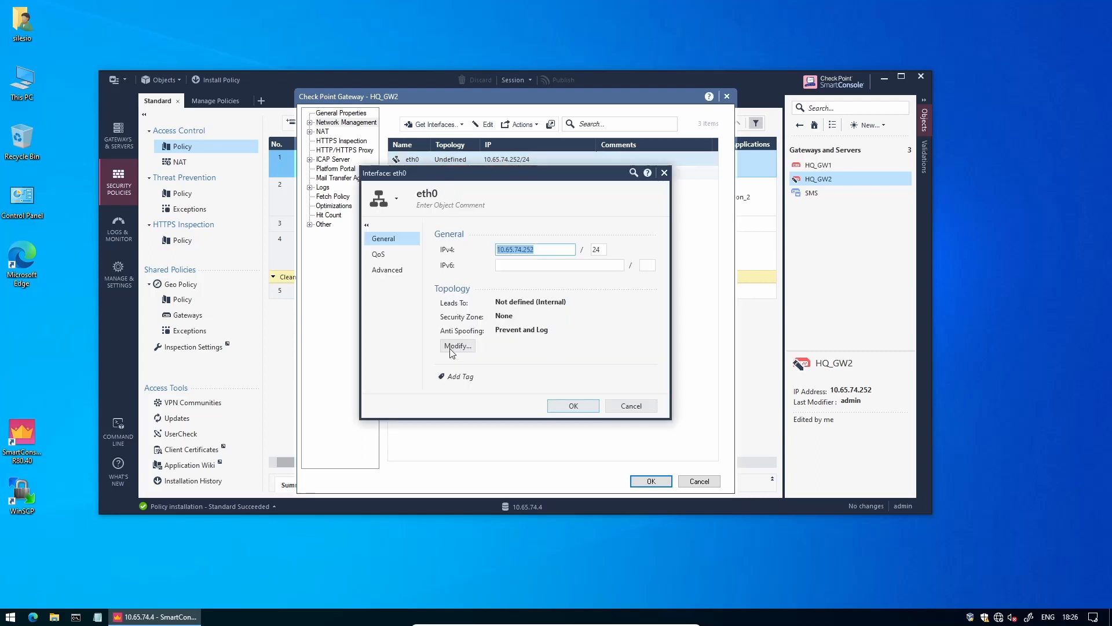
left_click(455, 344)
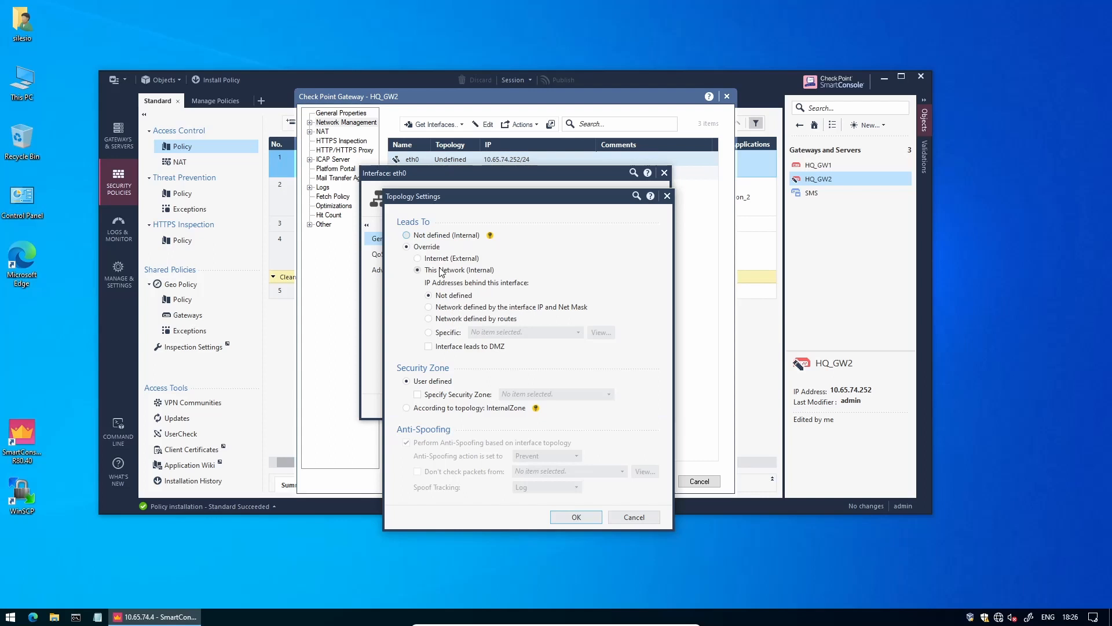
left_click(451, 307)
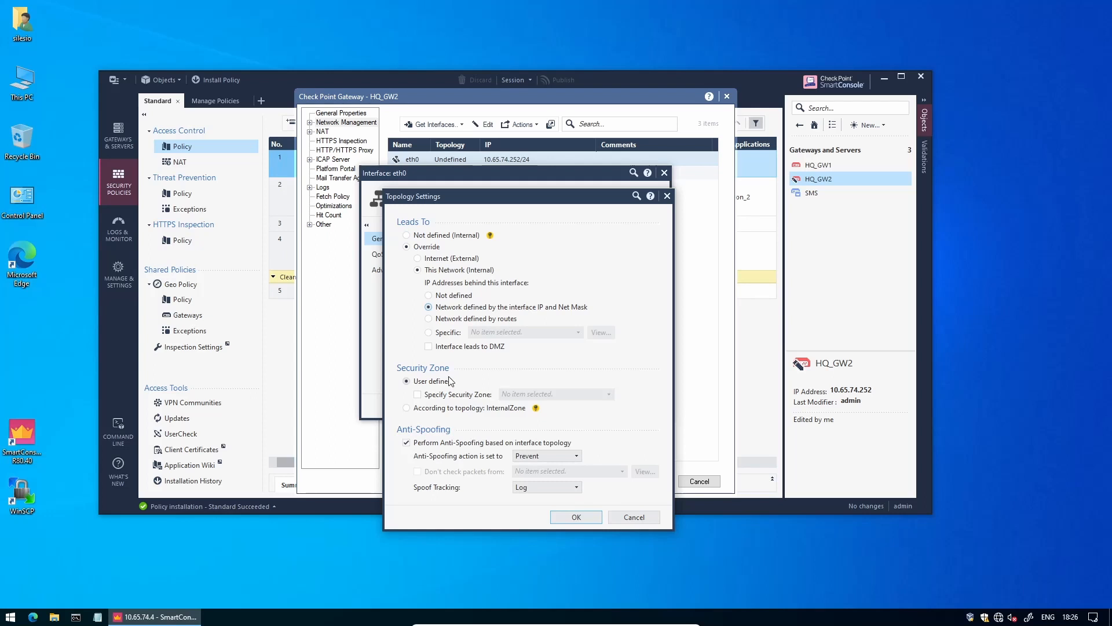
left_click(455, 410)
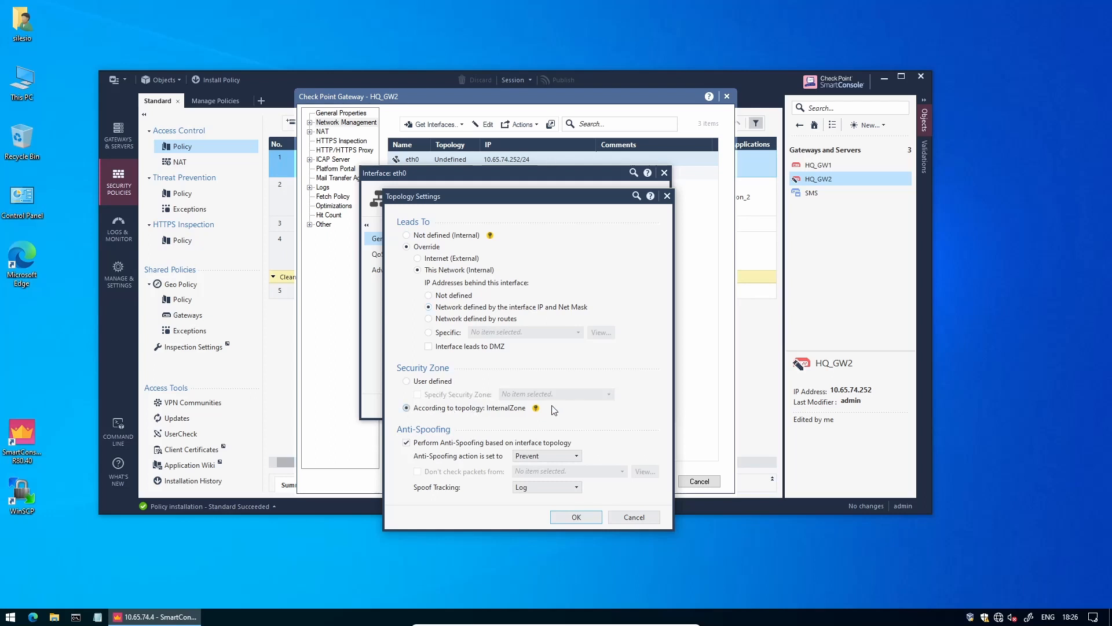
left_click(563, 517)
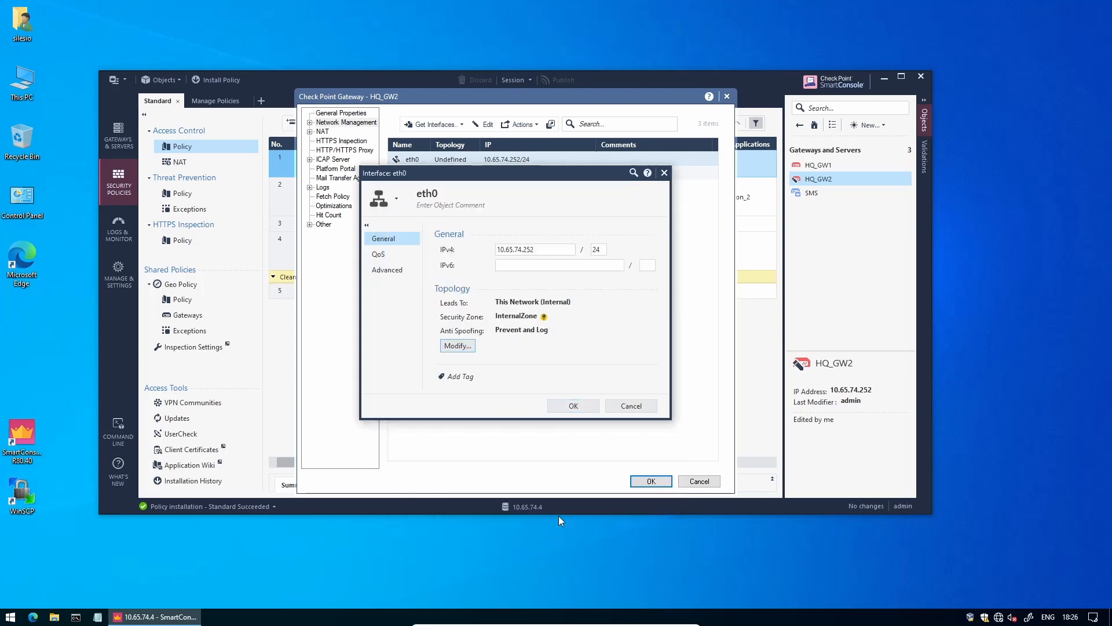
left_click(571, 406)
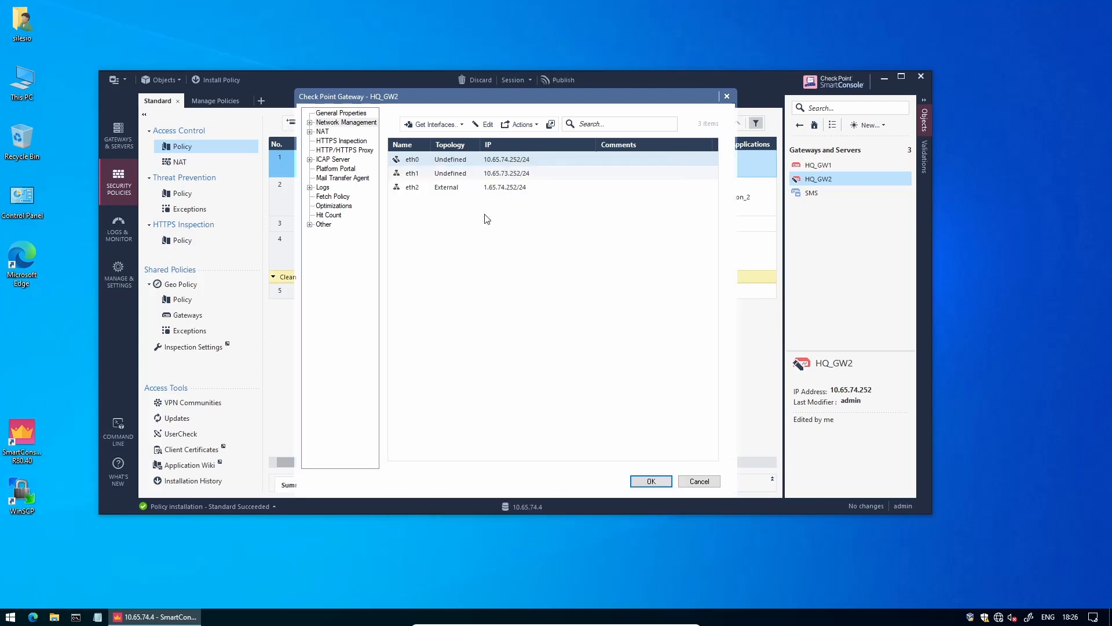
- Set eth1 to internal with IP/net-mask network and topology zone, save HQ_GW2, and publish
double_click(479, 174)
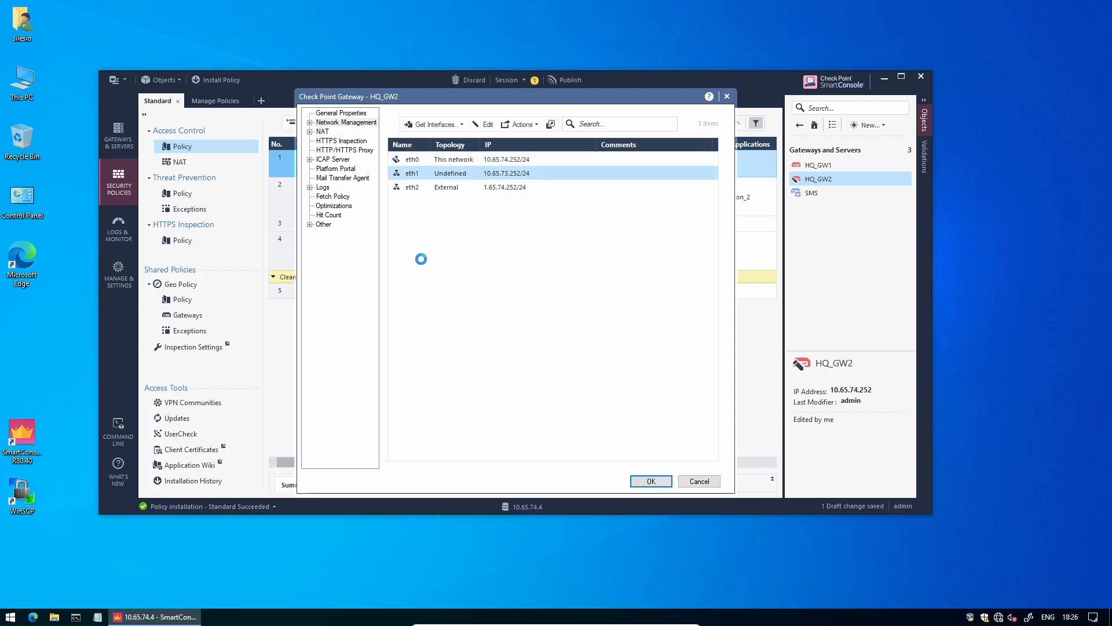
left_click(456, 346)
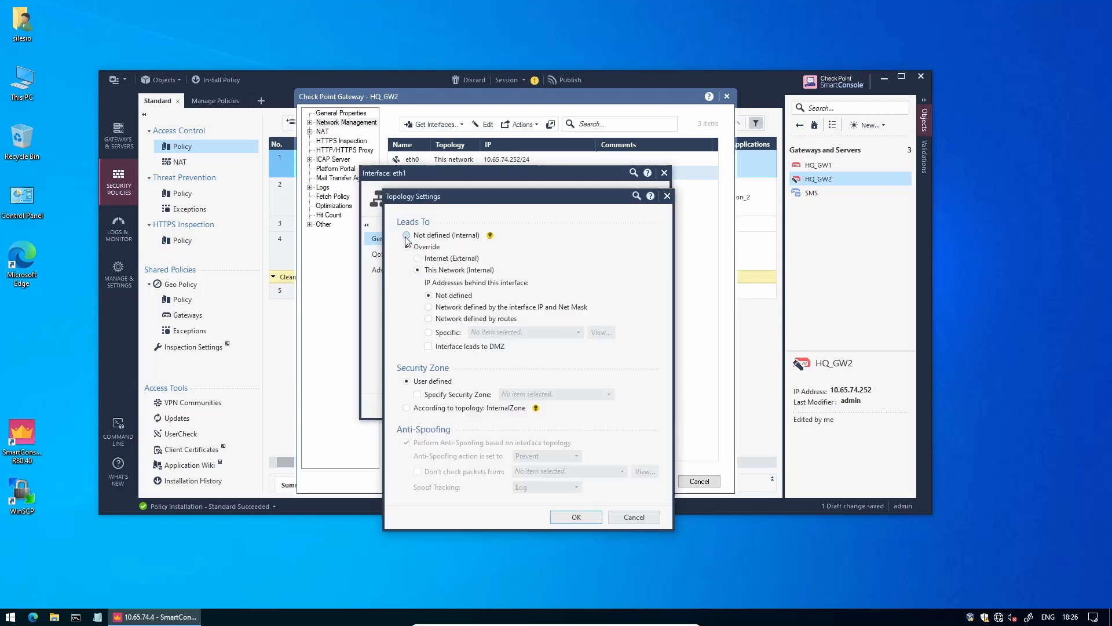
left_click(453, 309)
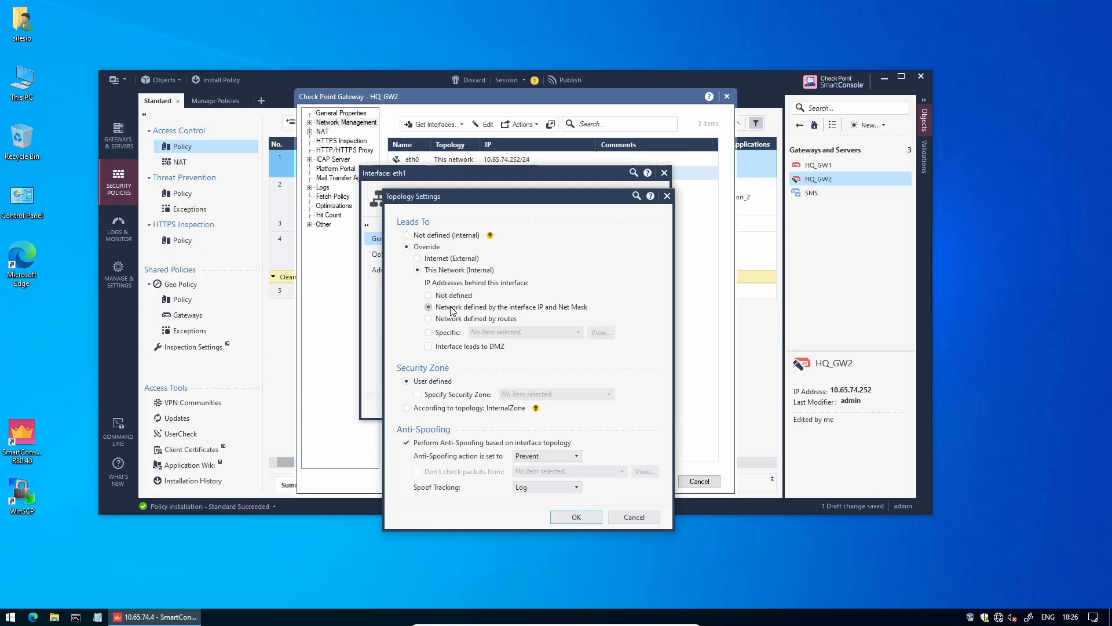
left_click(435, 408)
left_click(573, 516)
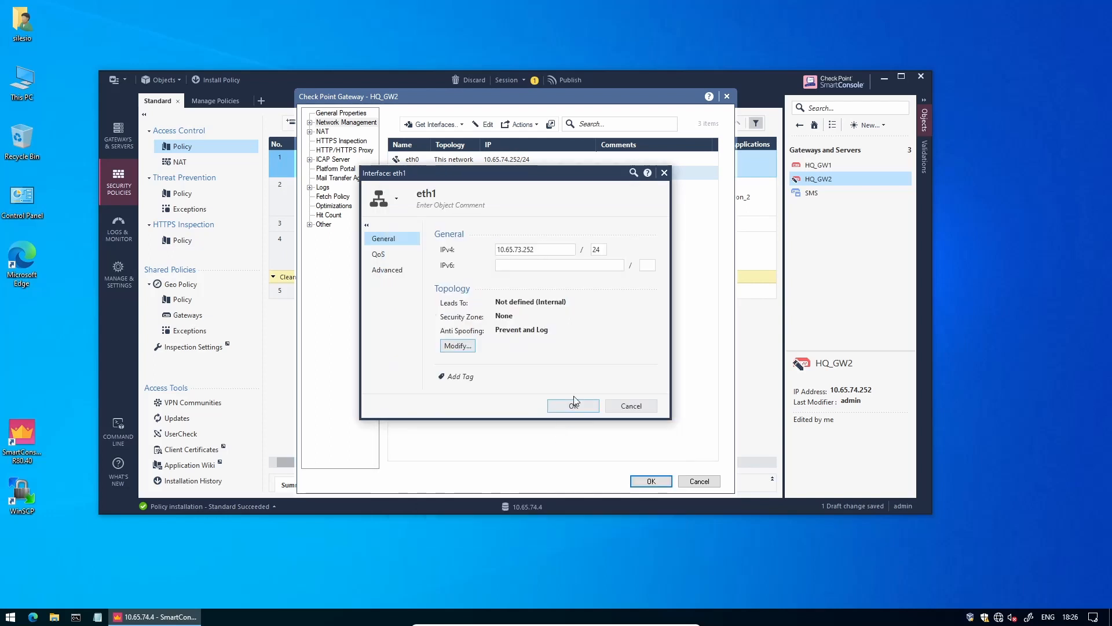
left_click(582, 408)
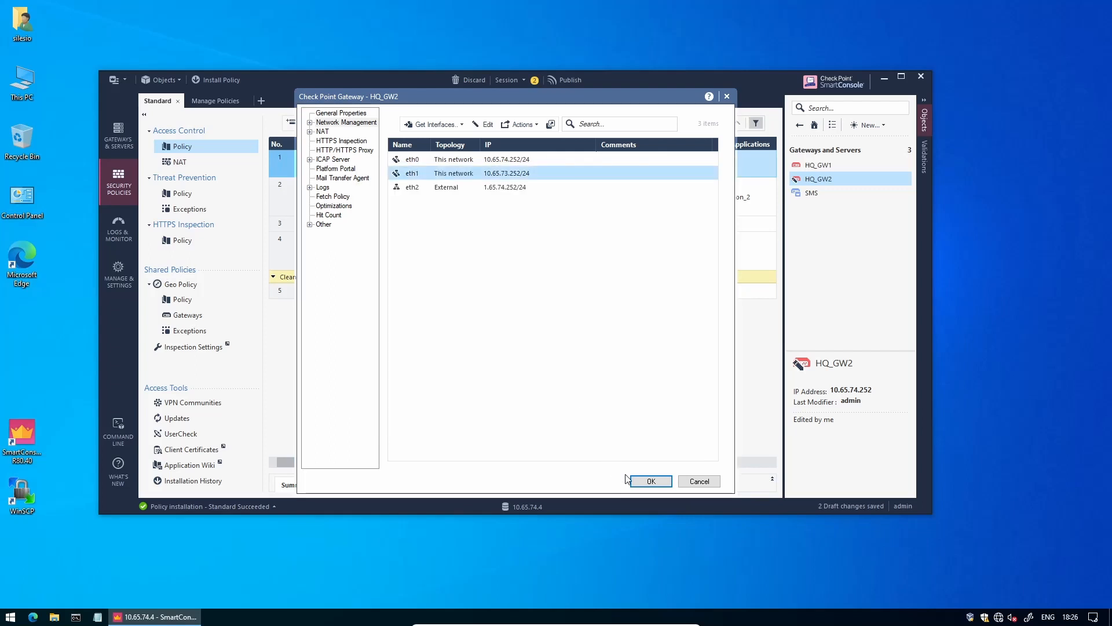
left_click(650, 481)
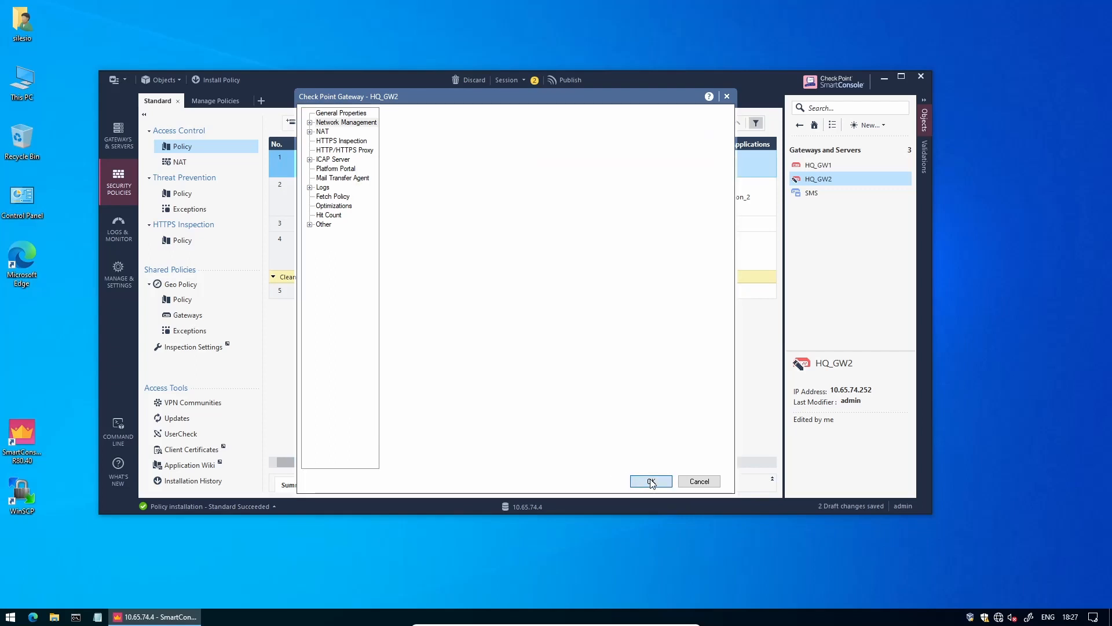
left_click(562, 82)
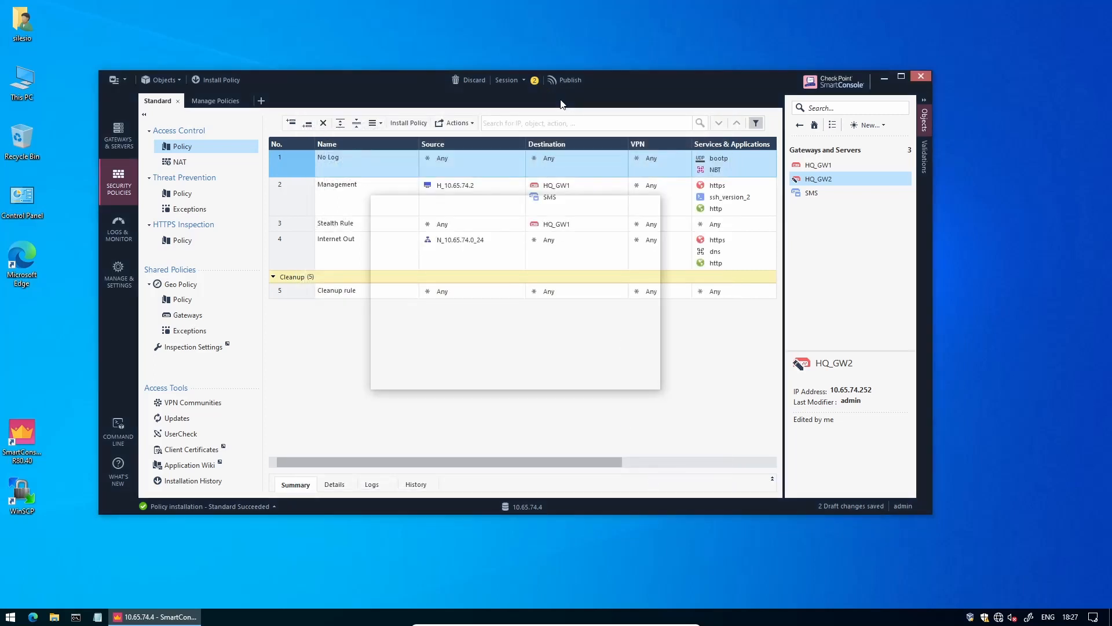
- Confirm the publish, then scroll Postman's Collections sidebar to the 75 Policy folder
left_click(571, 375)
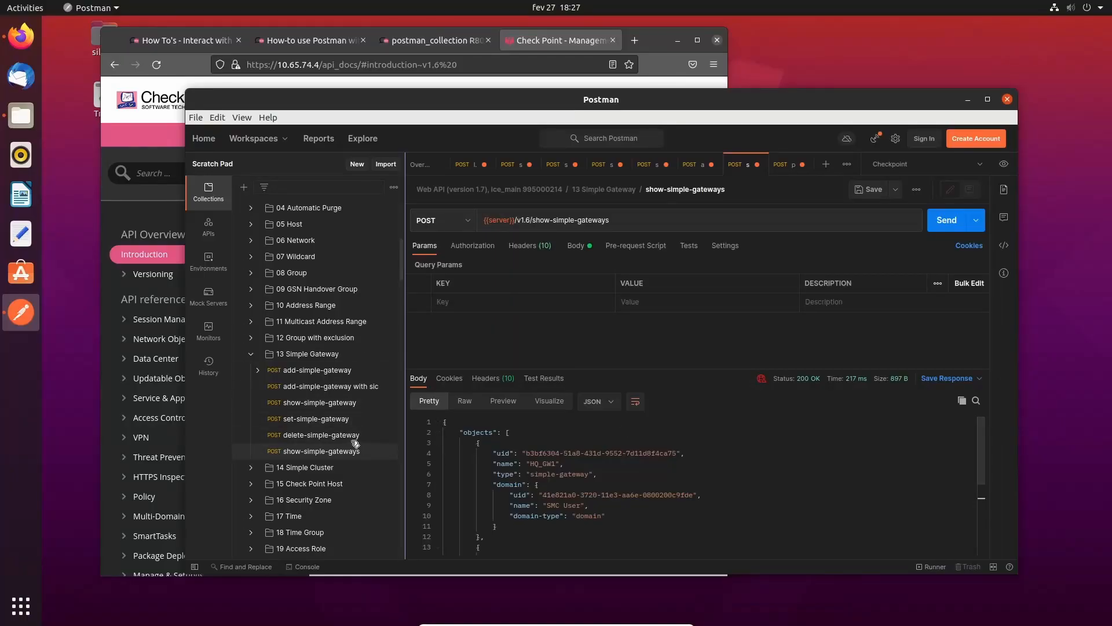
scroll(355, 444, "down", 10)
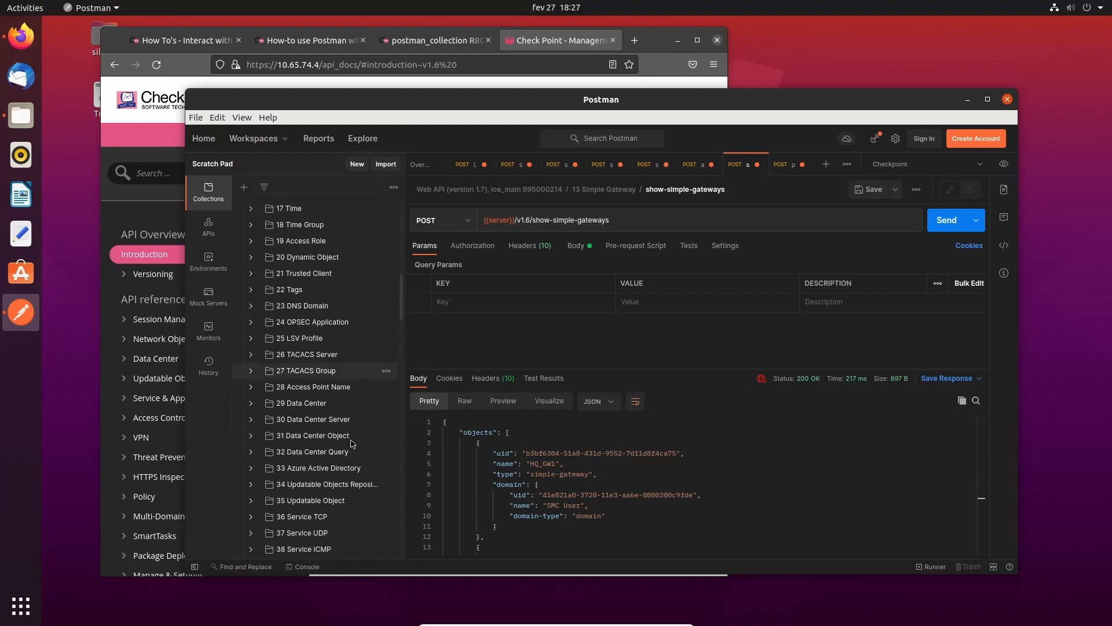
scroll(352, 444, "down", 15)
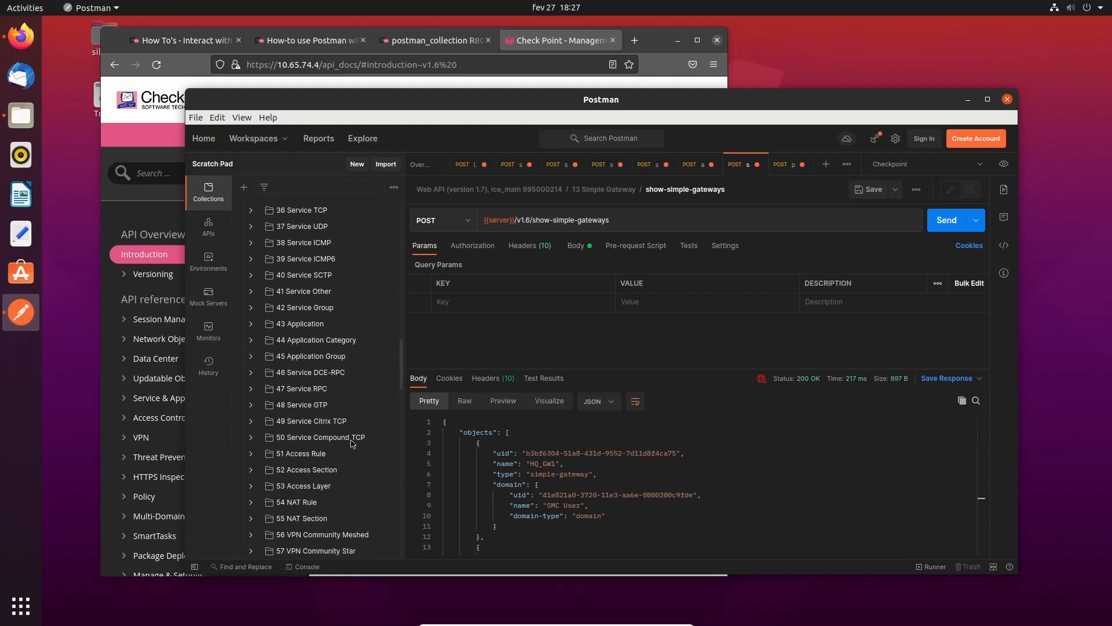
scroll(353, 444, "down", 4)
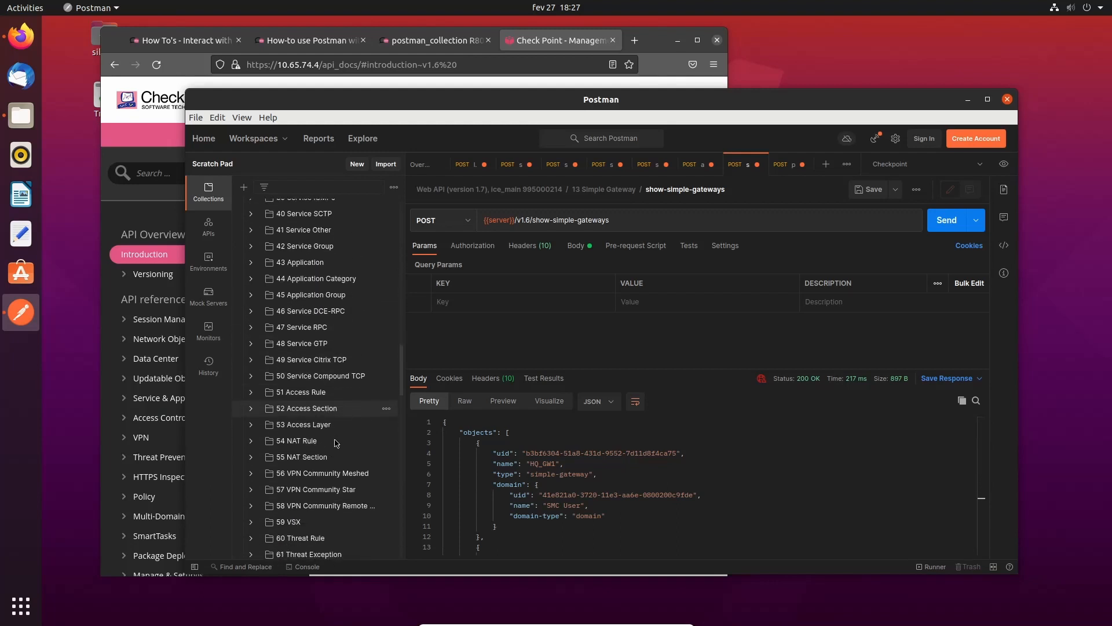
scroll(336, 444, "down", 13)
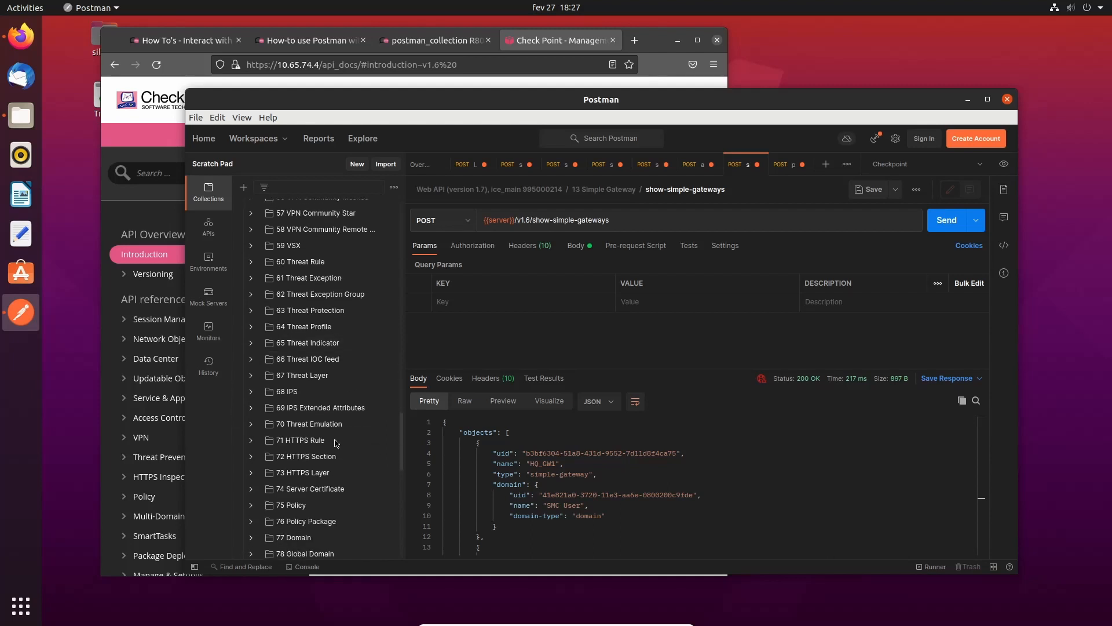
scroll(336, 443, "down", 9)
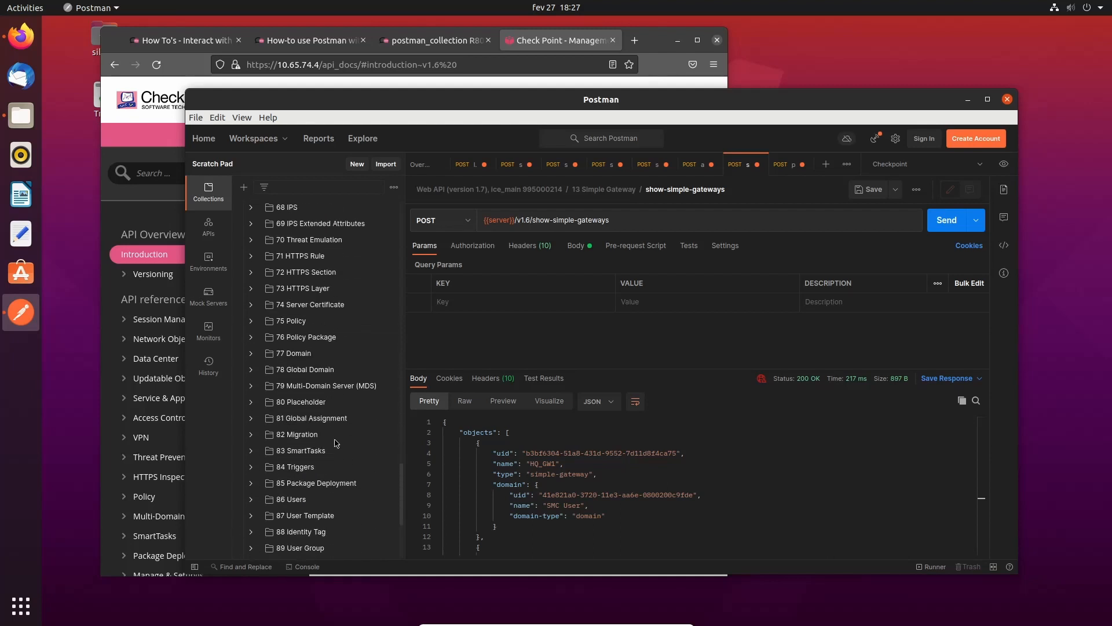
scroll(336, 443, "down", 8)
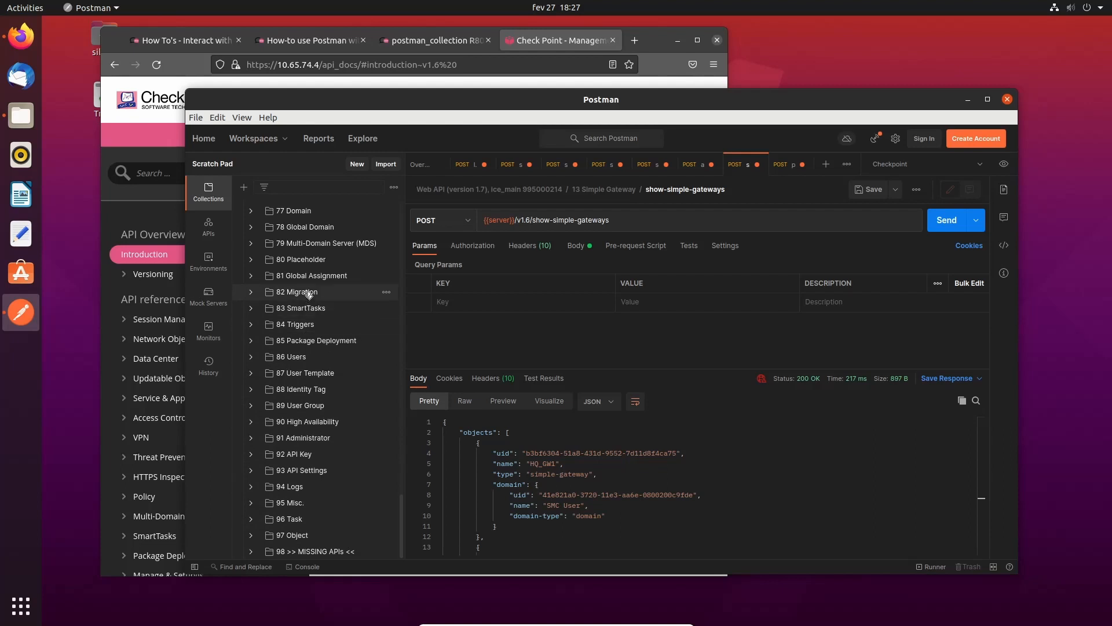
scroll(305, 278, "up", 2)
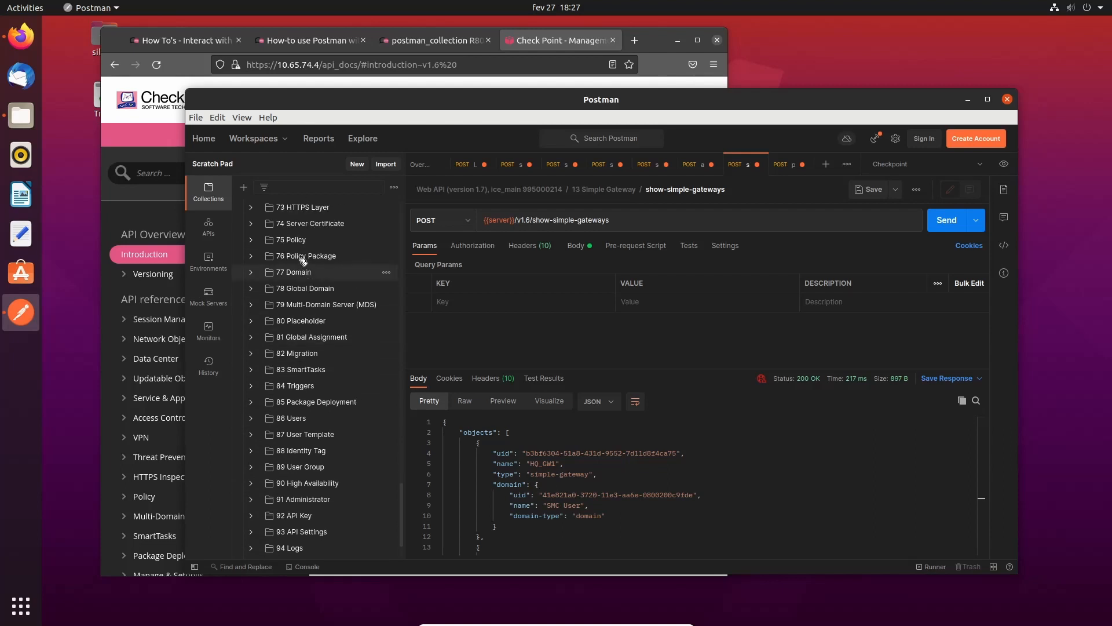
- Open install-policy in 75 Policy, change the URL's API version to 6, and send it
left_click(251, 239)
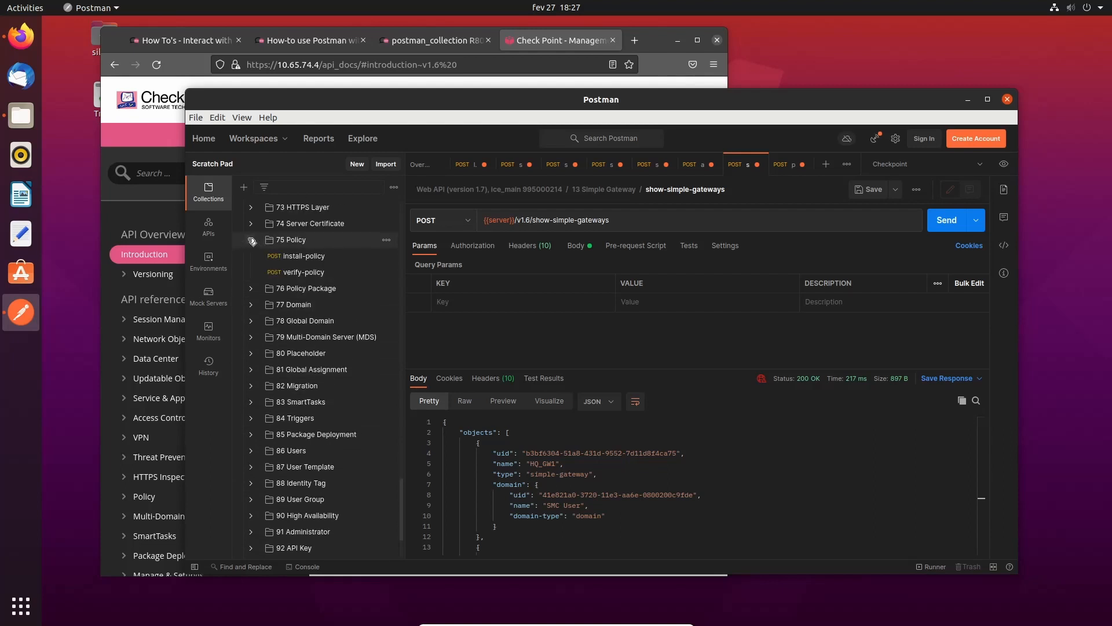
left_click(303, 261)
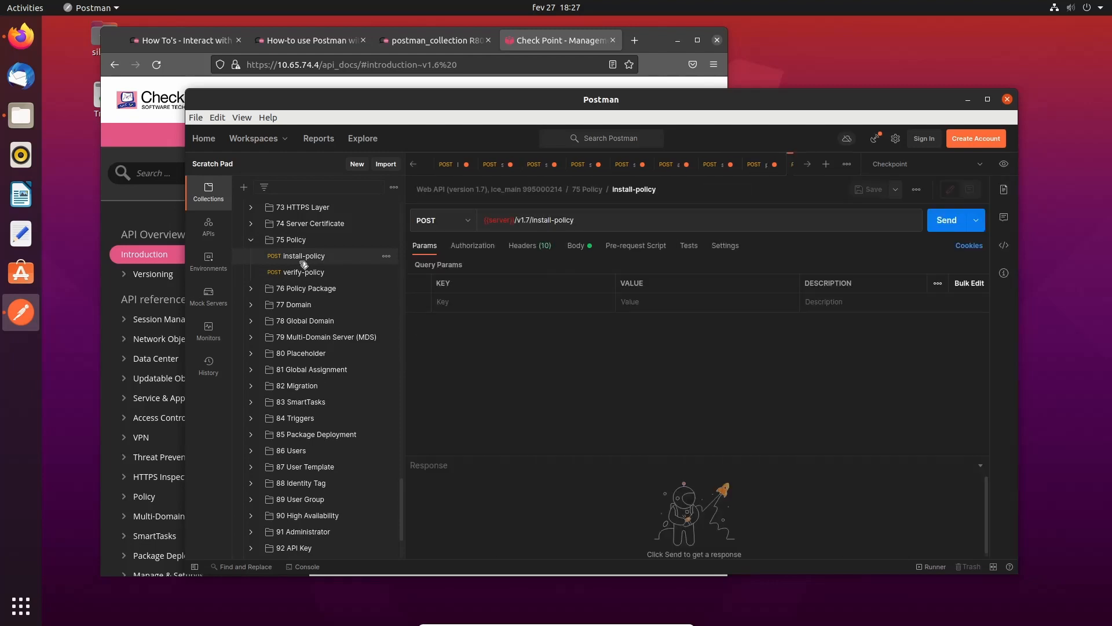
left_click(529, 221)
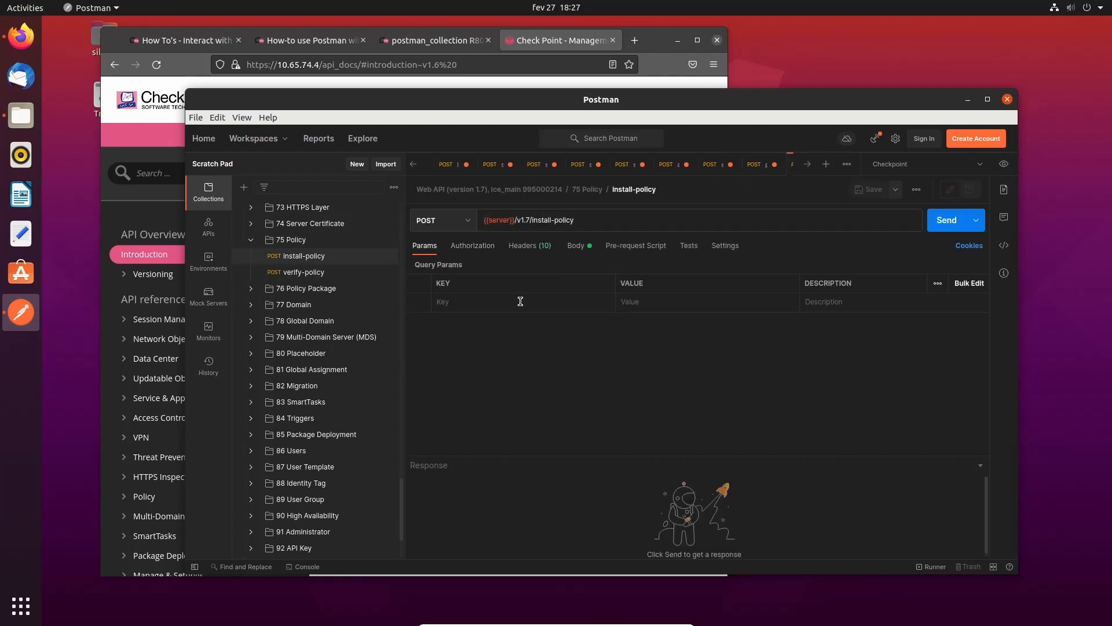
key("BackSpace")
type("6")
left_click(576, 246)
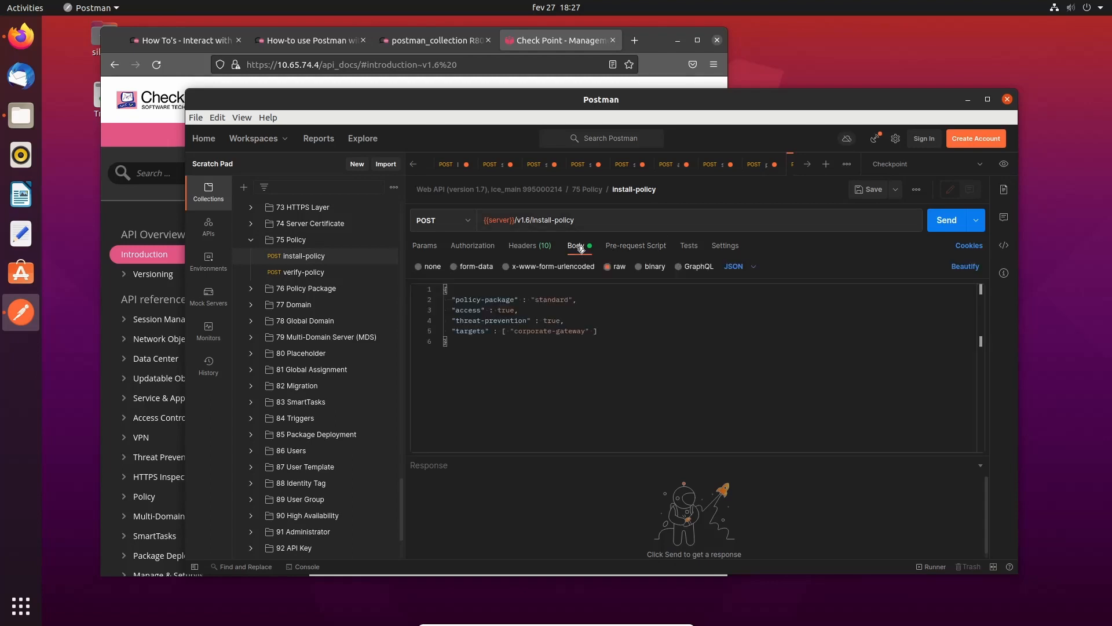
left_click(556, 299)
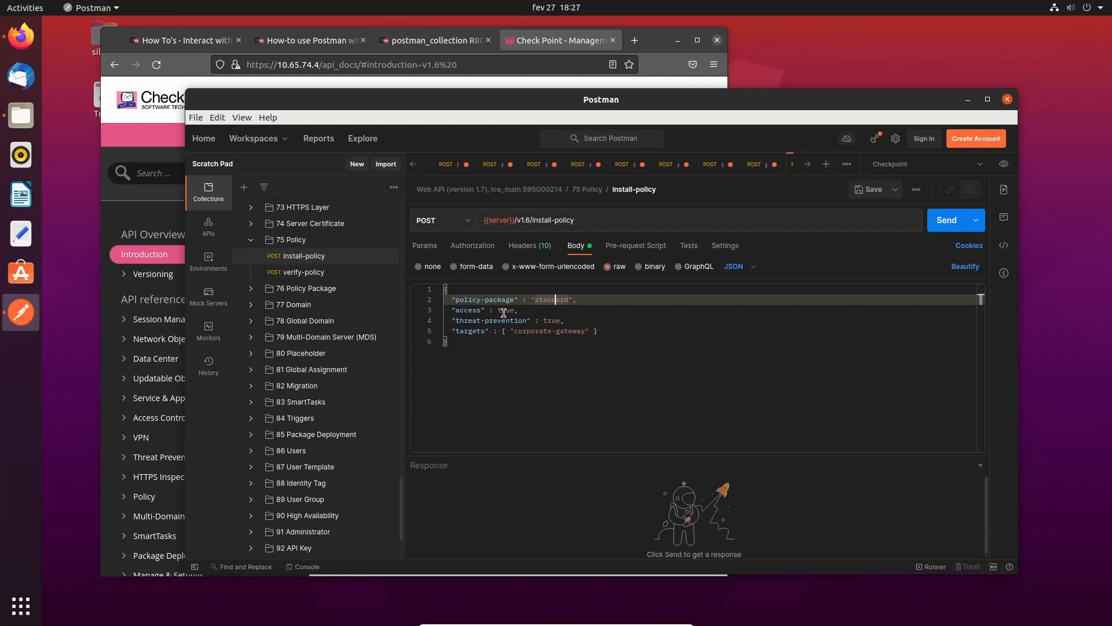
left_click_drag(477, 322, 536, 320)
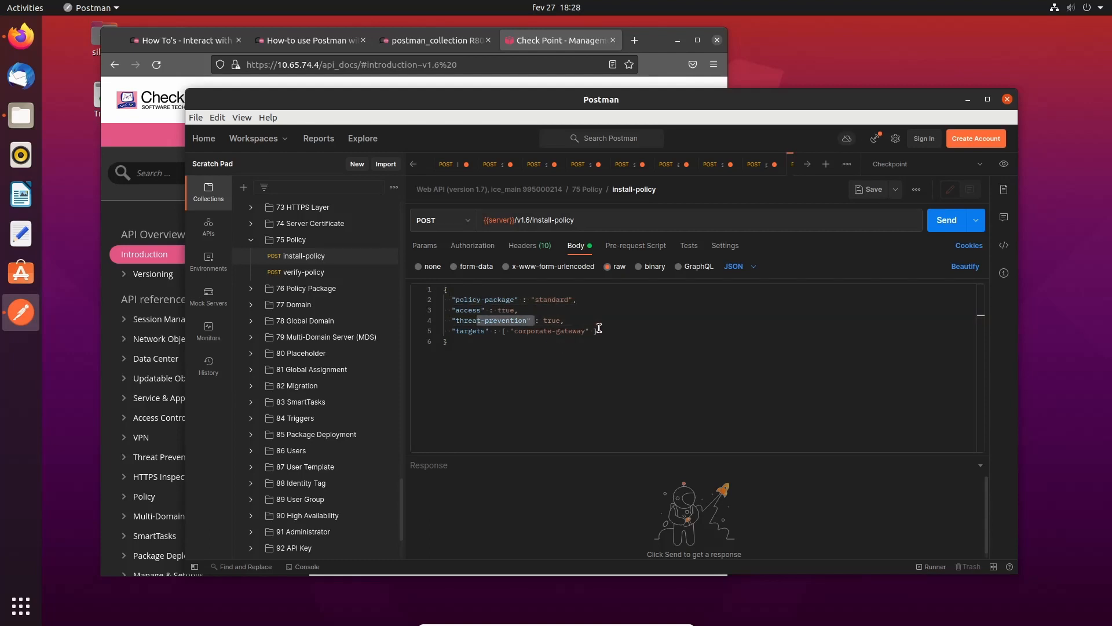
left_click(746, 329)
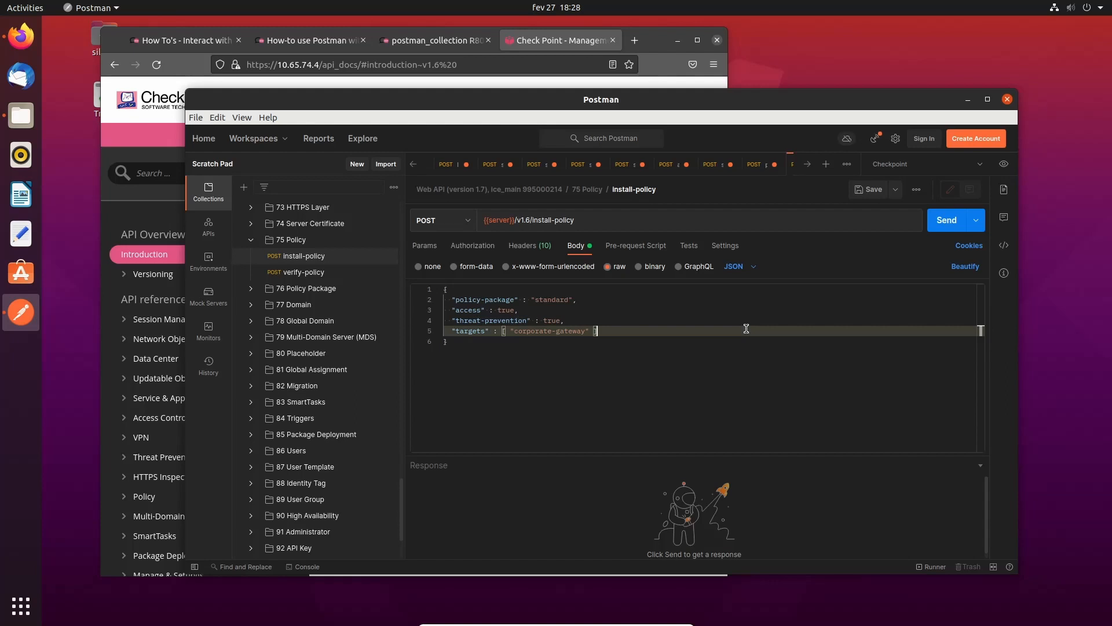
left_click(941, 223)
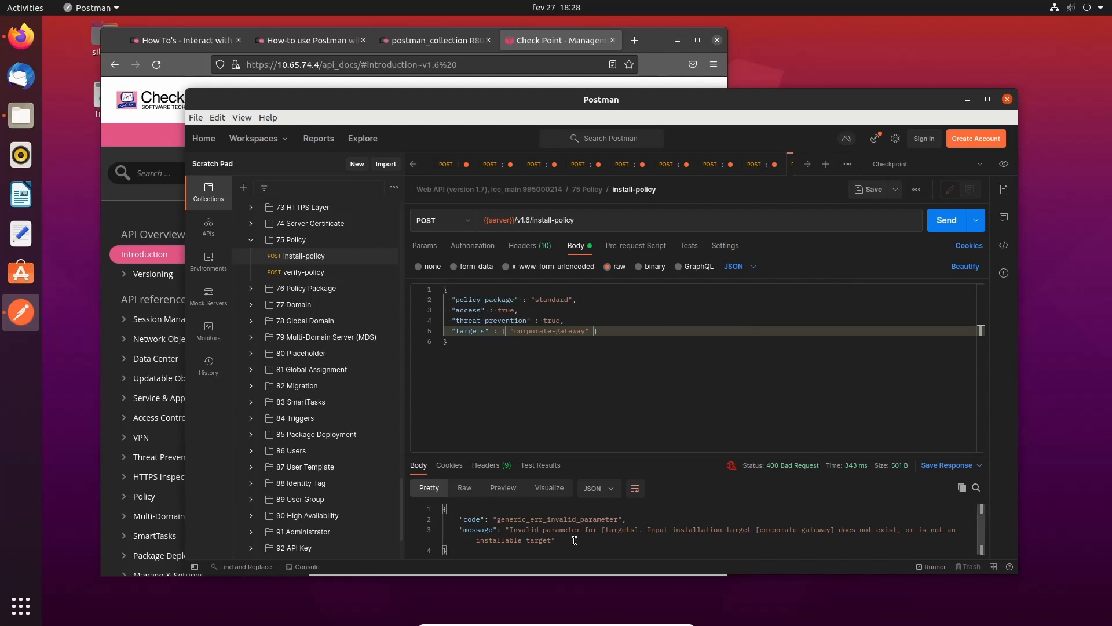
- Remove the corporate-gateway target from the JSON body and resend for a 200 OK task ID
left_click(516, 343)
left_click_drag(510, 332, 582, 337)
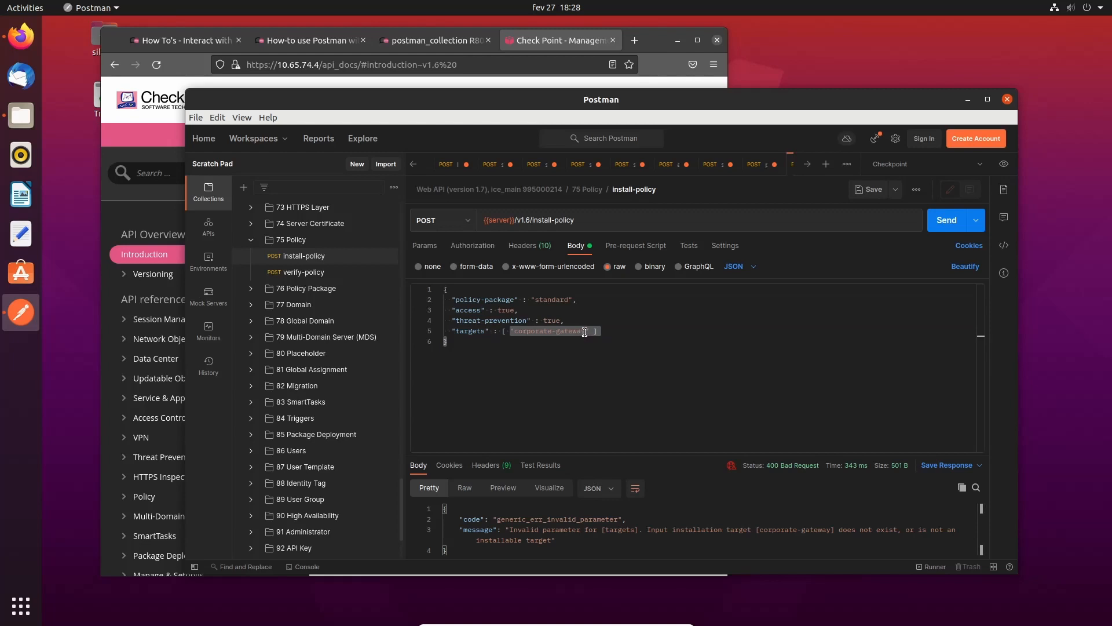
key("Left")
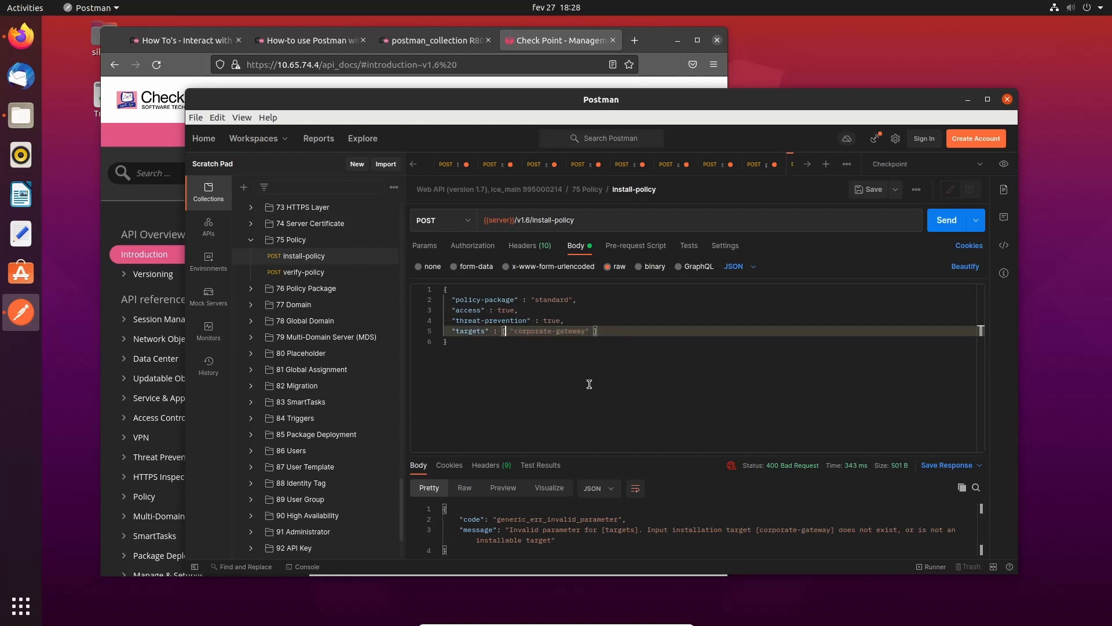
key("Delete")
key("Delete")
key("Delete")
key("Delete")
key("Delete")
key("Delete")
key("Delete")
key("Delete")
key("Delete")
key("Delete")
key("Delete")
key("Delete")
key("Delete")
key("Delete")
key("Delete")
key("Delete")
key("Delete")
key("Delete")
left_click(646, 310)
left_click(947, 220)
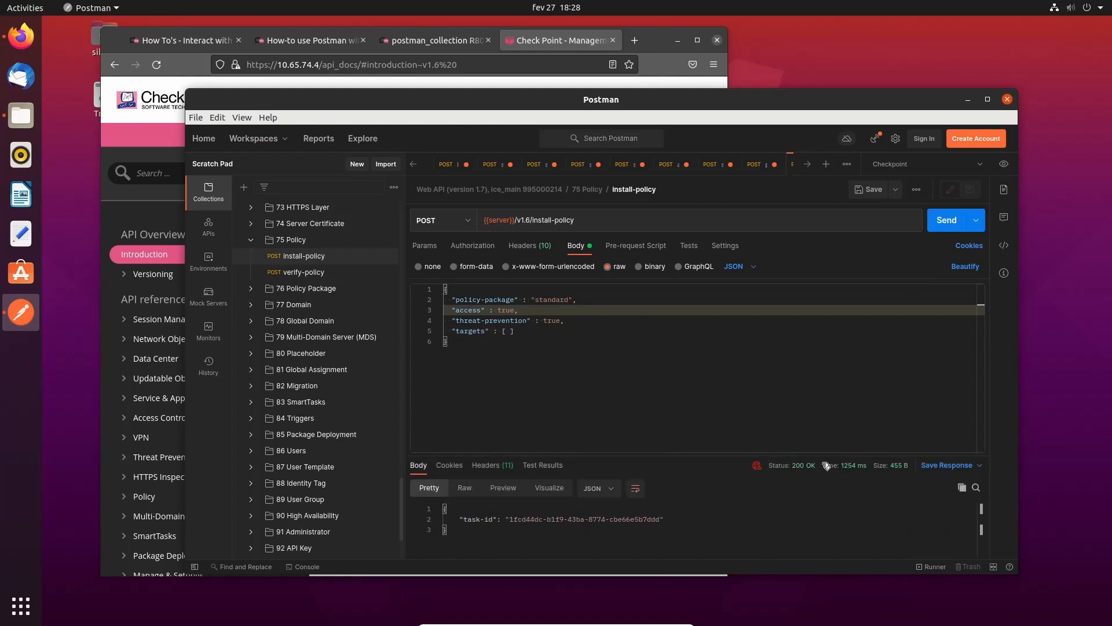
mouse_move(827, 466)
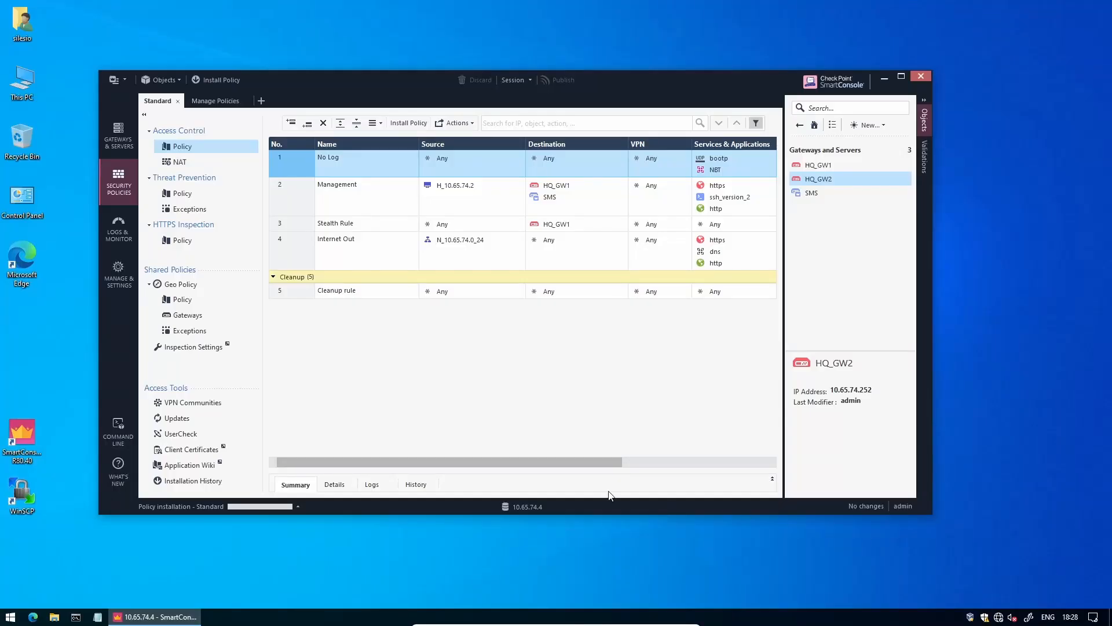
- Check the Standard policy installation in Recent Tasks, then show the Gateways & Servers list
left_click(206, 504)
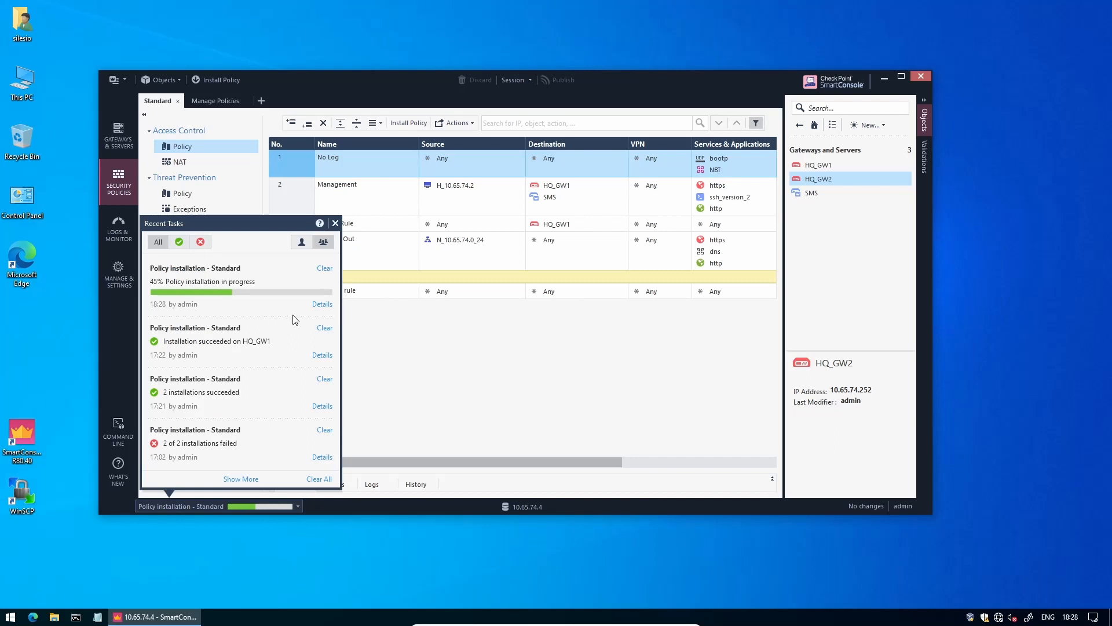
left_click(389, 345)
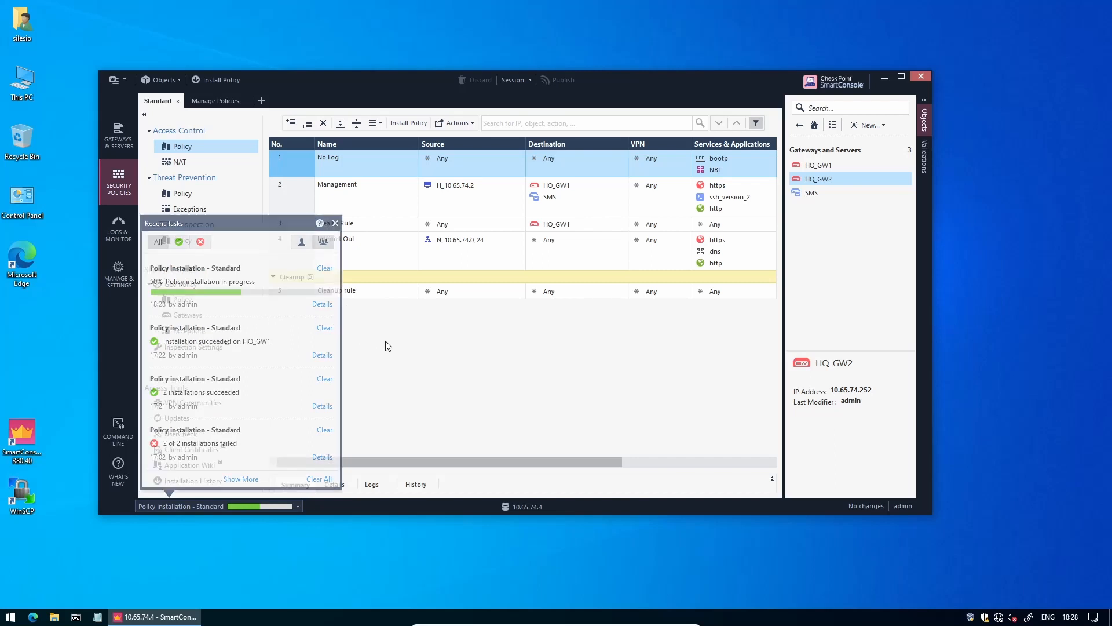
left_click(120, 135)
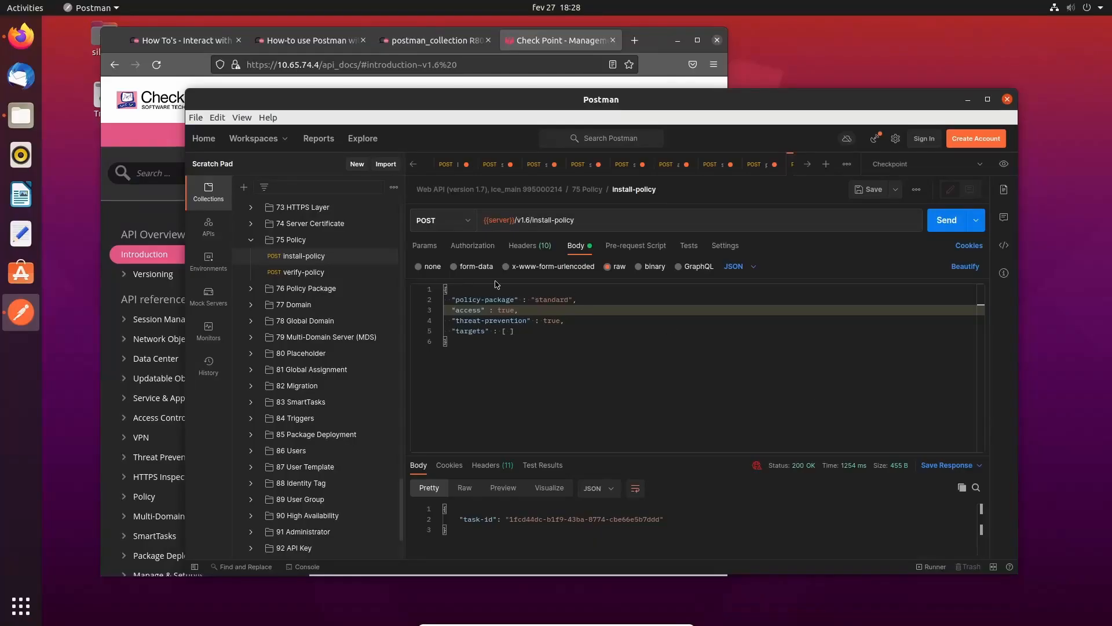
left_click(540, 326)
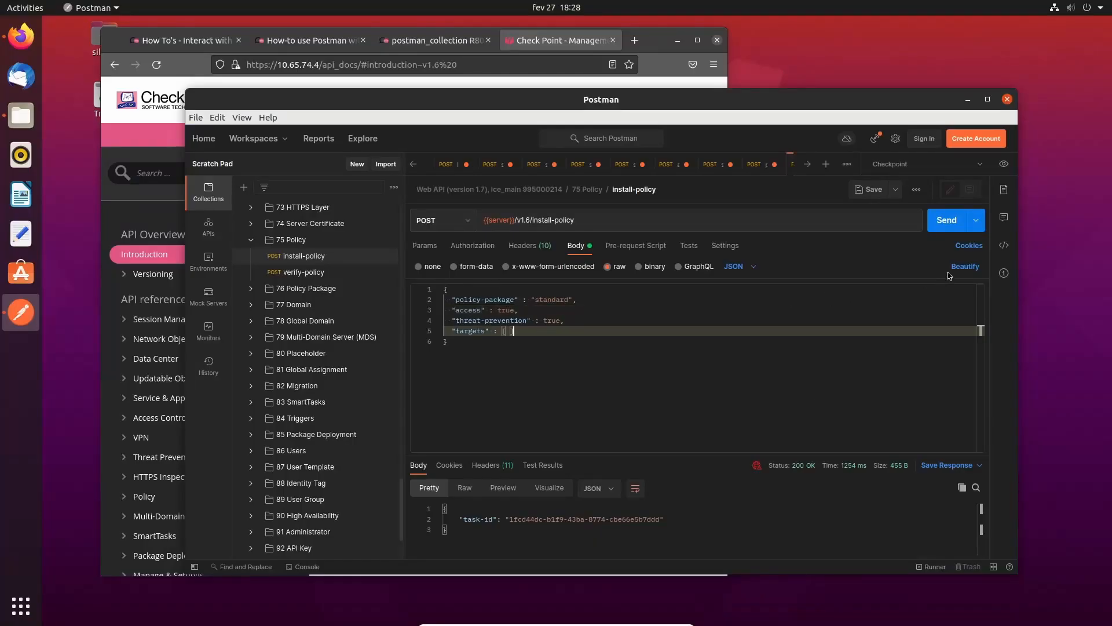
- Open add-simple-gateway from 13 Simple Gateway and view its JSON body for gw1 at 192.0.2.1
left_click(1005, 248)
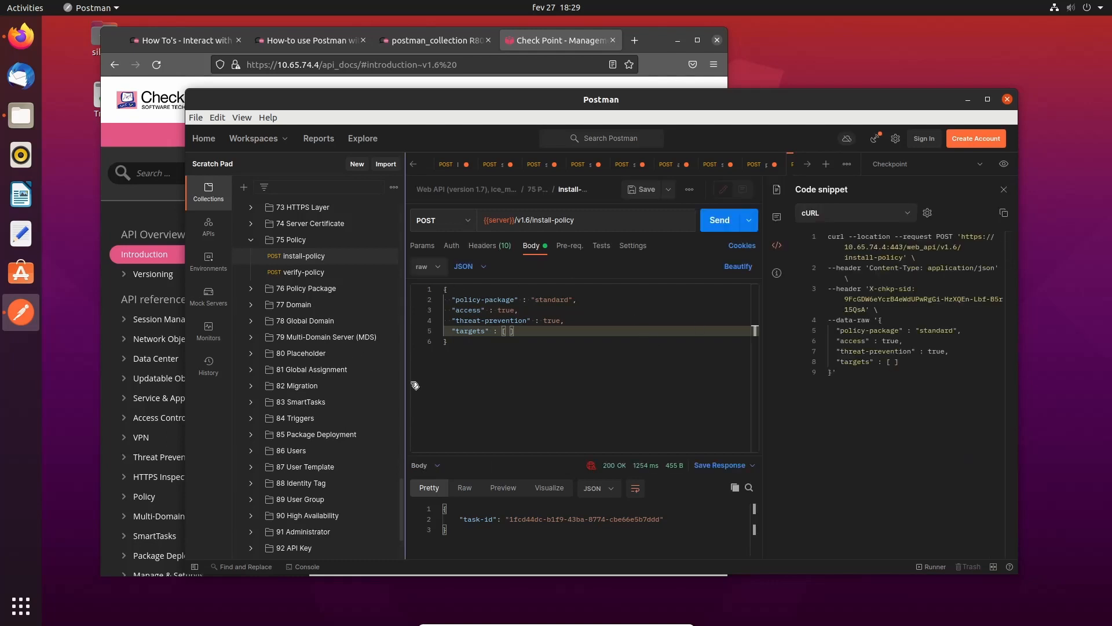
scroll(301, 313, "up", 8)
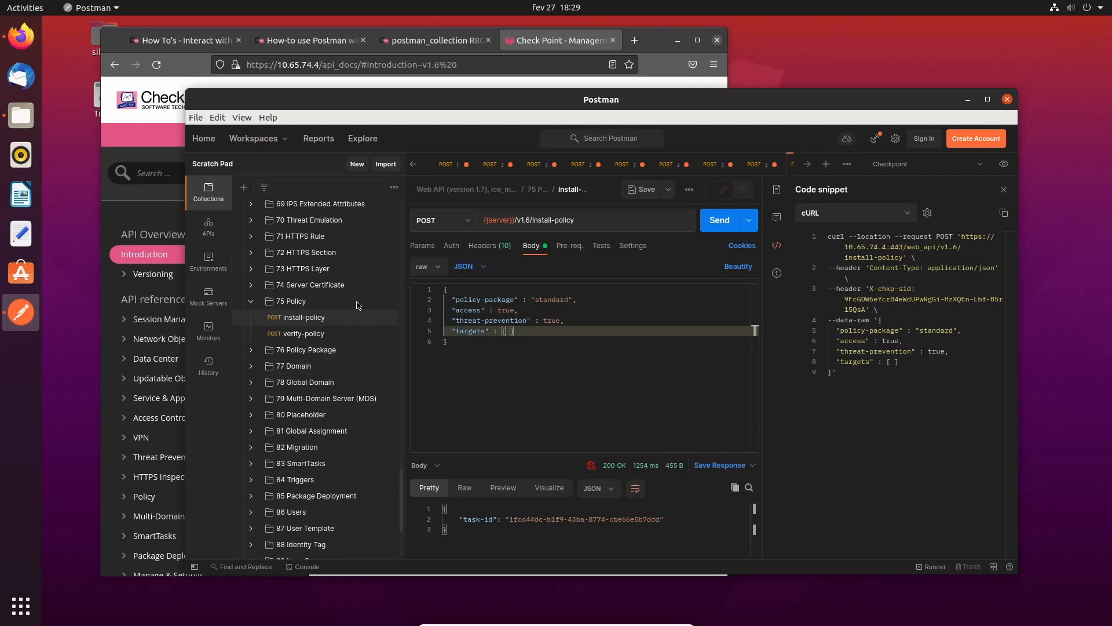
scroll(310, 333, "up", 20)
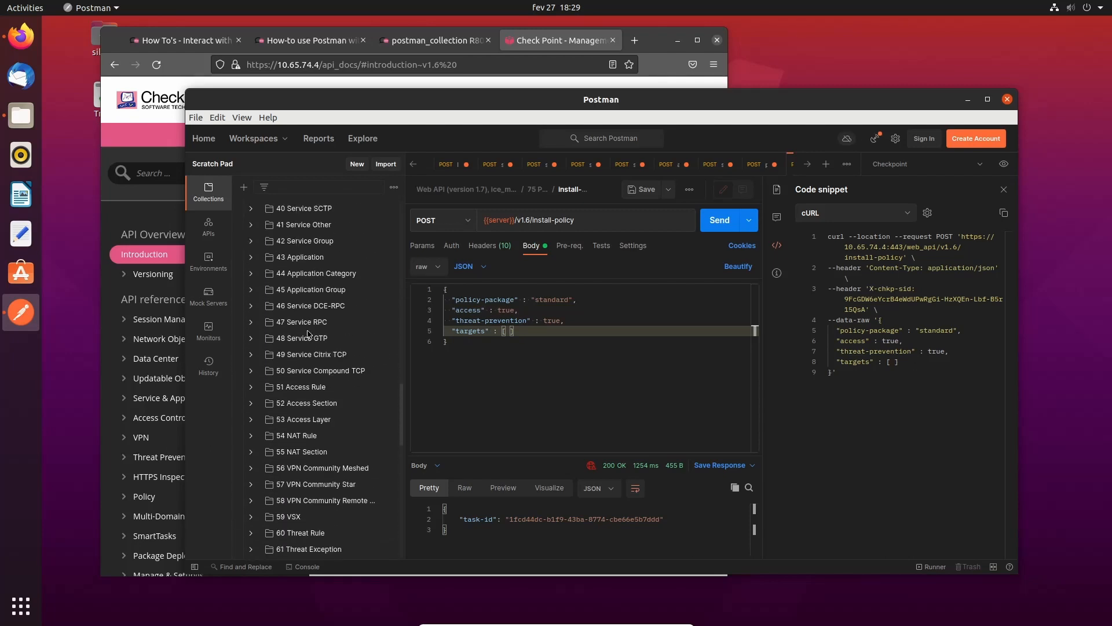
scroll(308, 335, "up", 11)
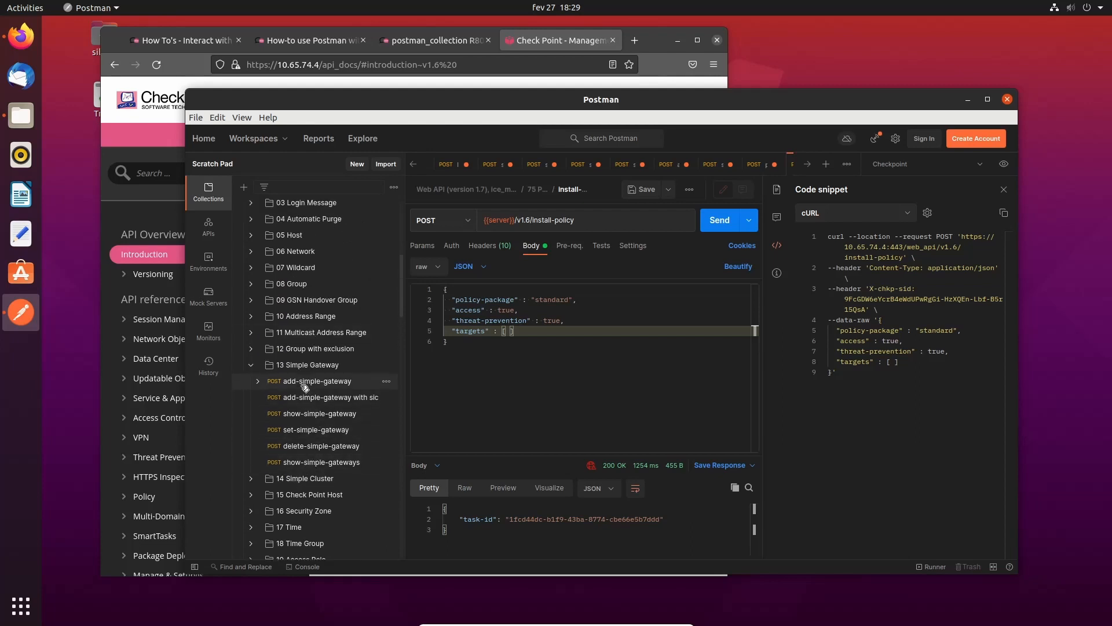
left_click(309, 383)
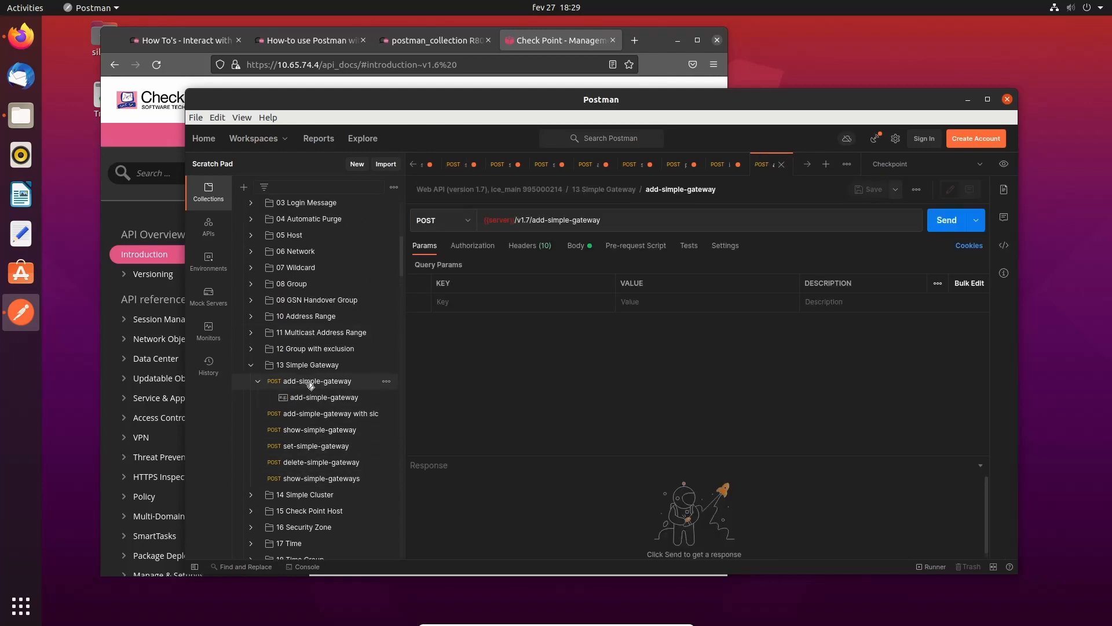
left_click(576, 247)
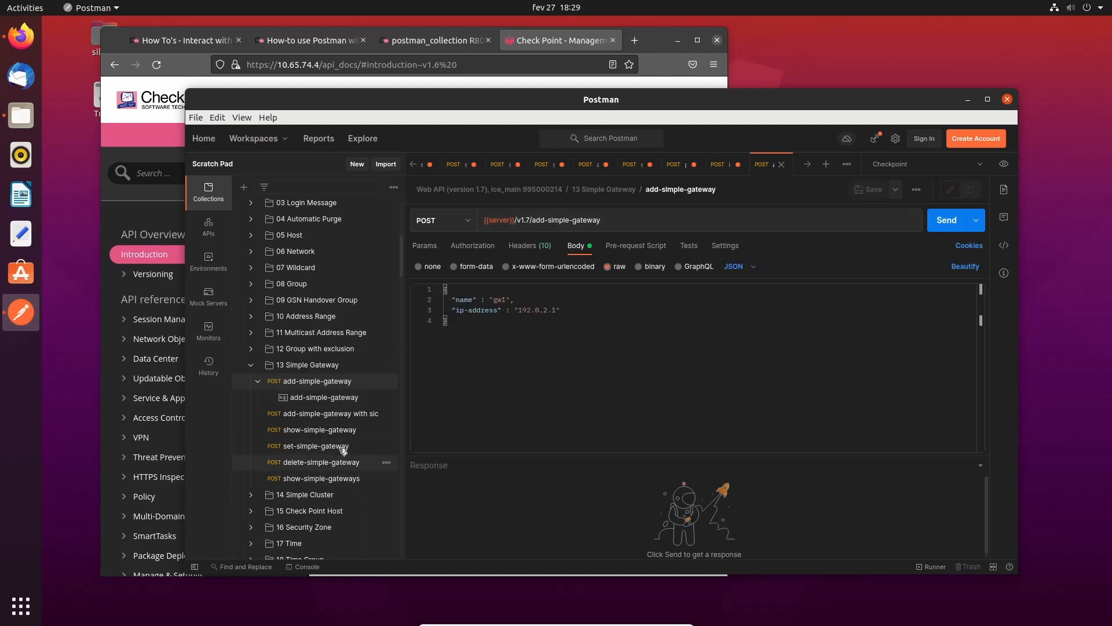
- Generate Python - Requests code for the 'add-simple-gateway with sic' request creating HQ_GW2
left_click(347, 414)
left_click(638, 382)
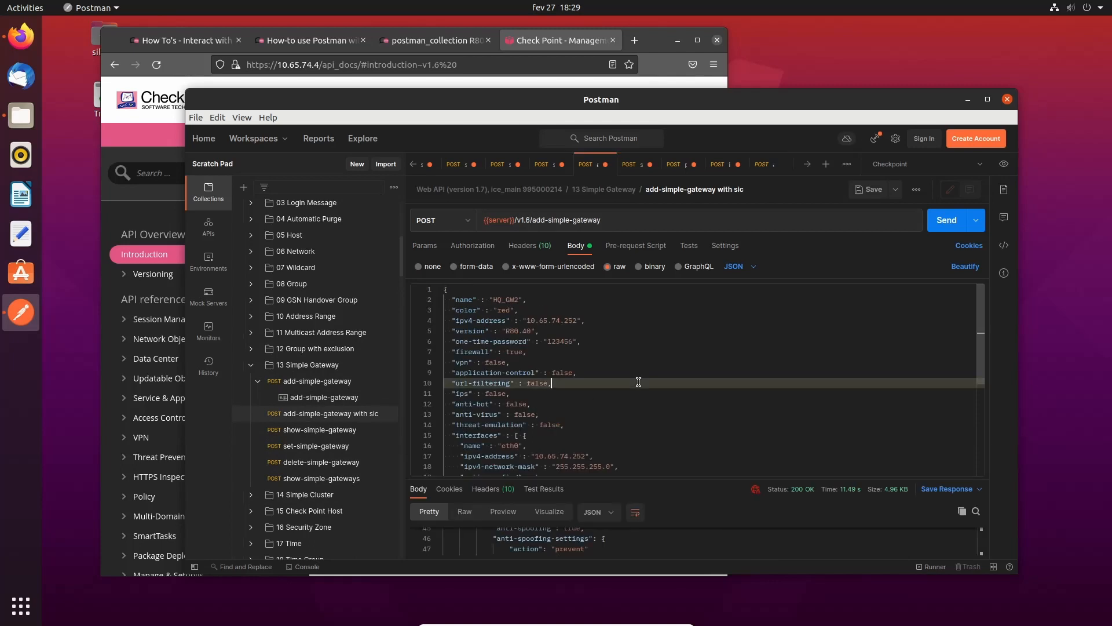
scroll(621, 337, "down", 1)
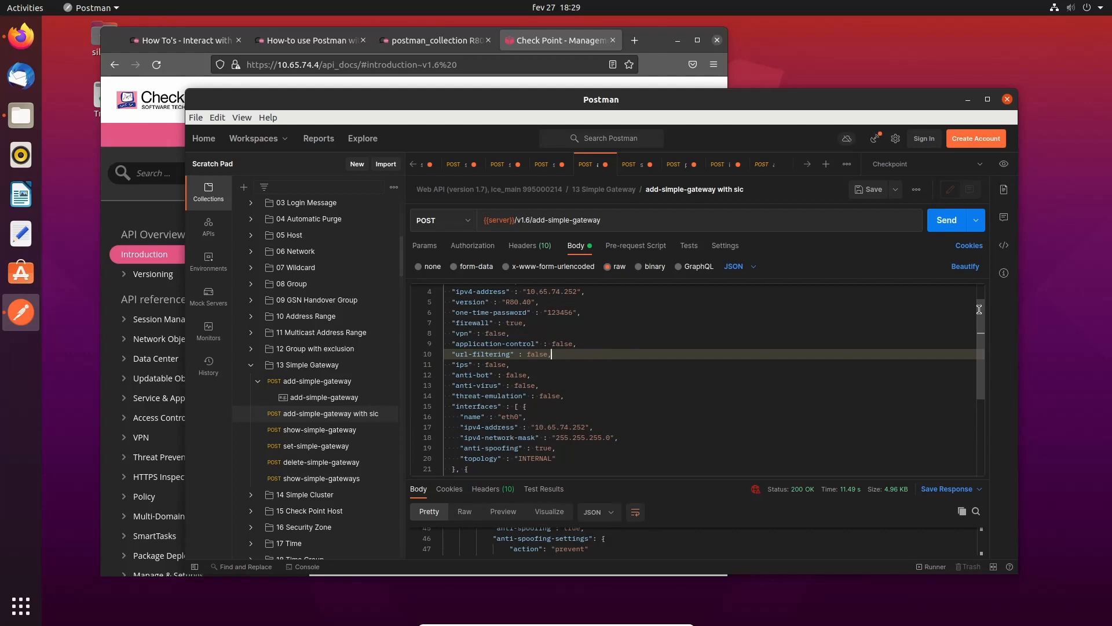
left_click(1003, 247)
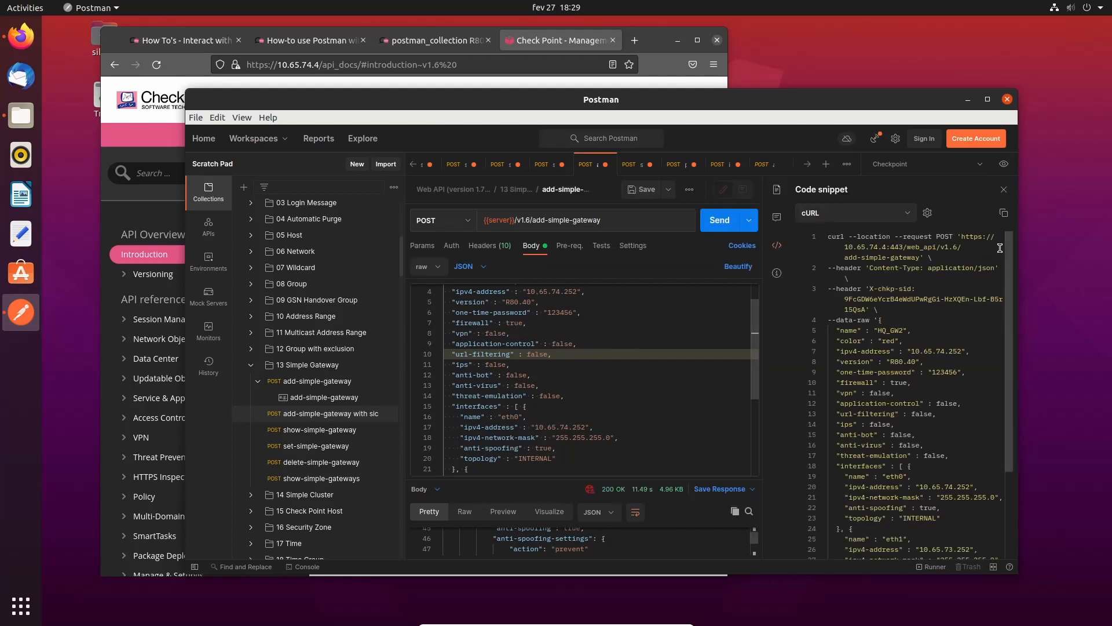
left_click(910, 217)
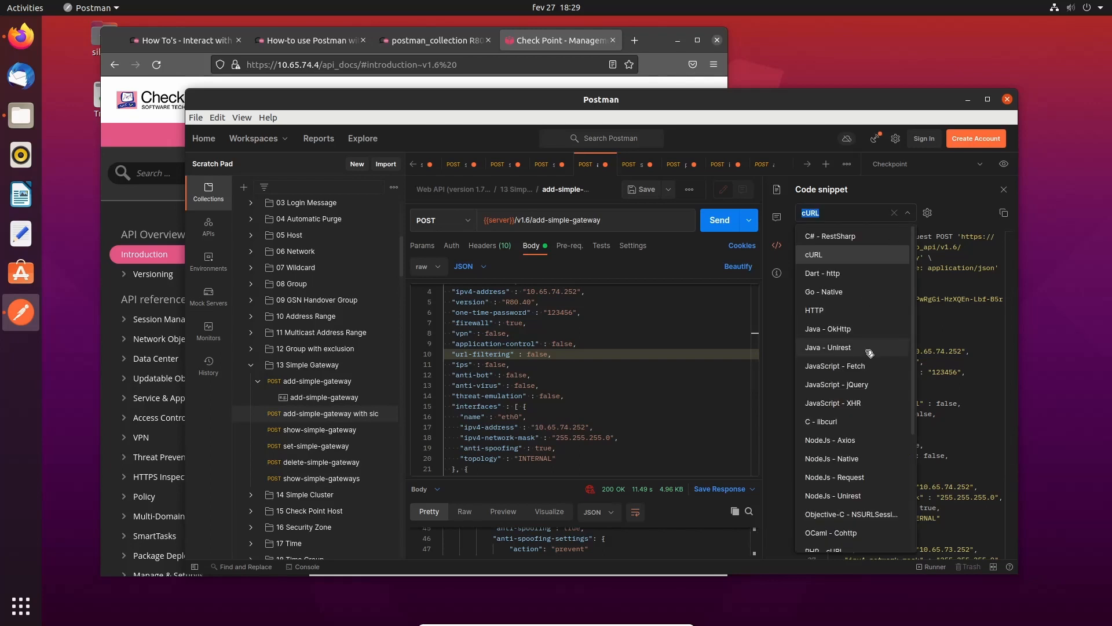
scroll(869, 353, "down", 4)
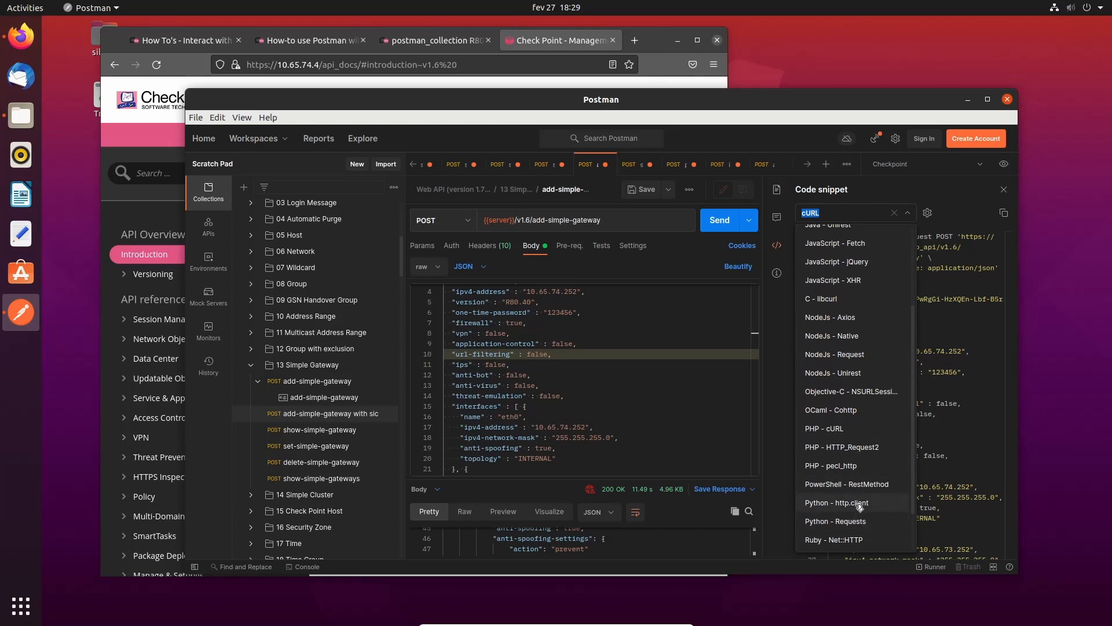
left_click(852, 522)
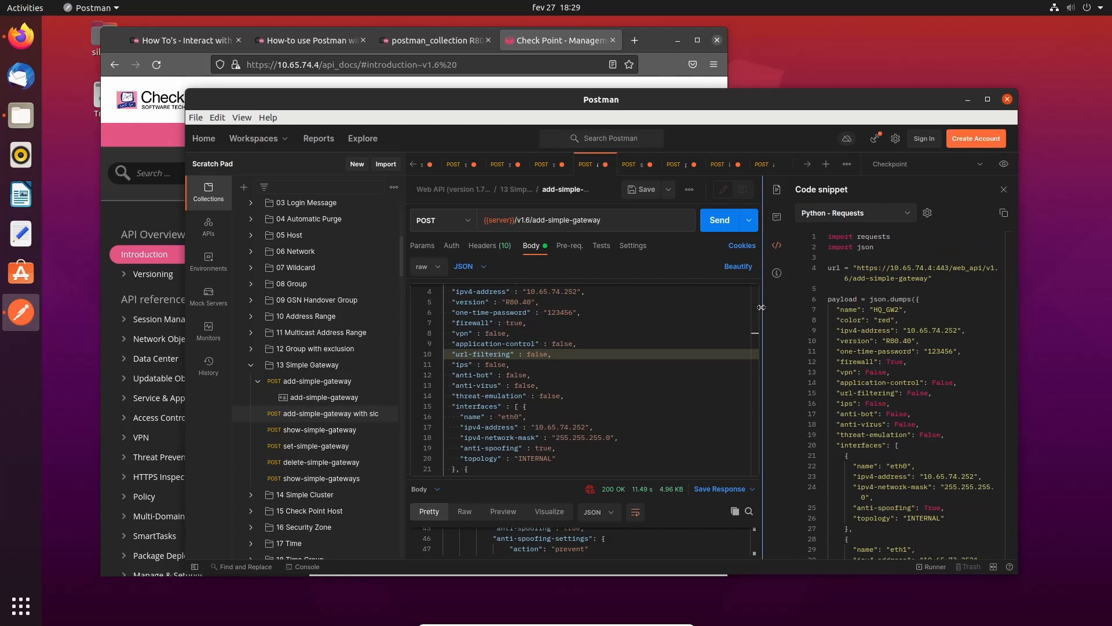
- Widen the code snippet pane by collapsing the sidebar, then scroll through the Python code
left_click_drag(684, 305, 591, 306)
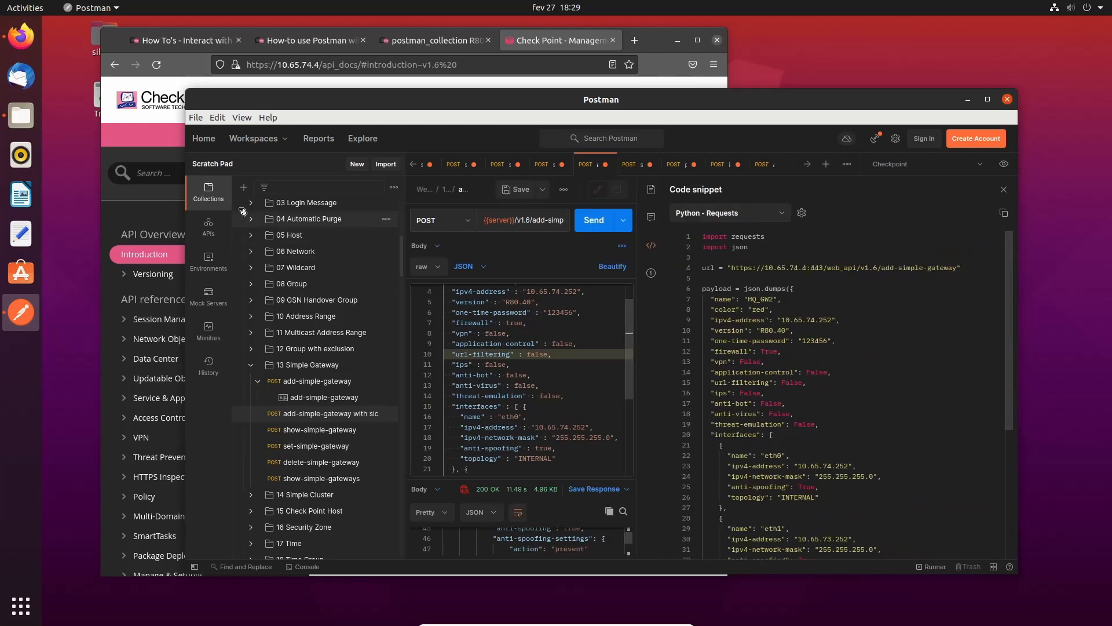
left_click(194, 567)
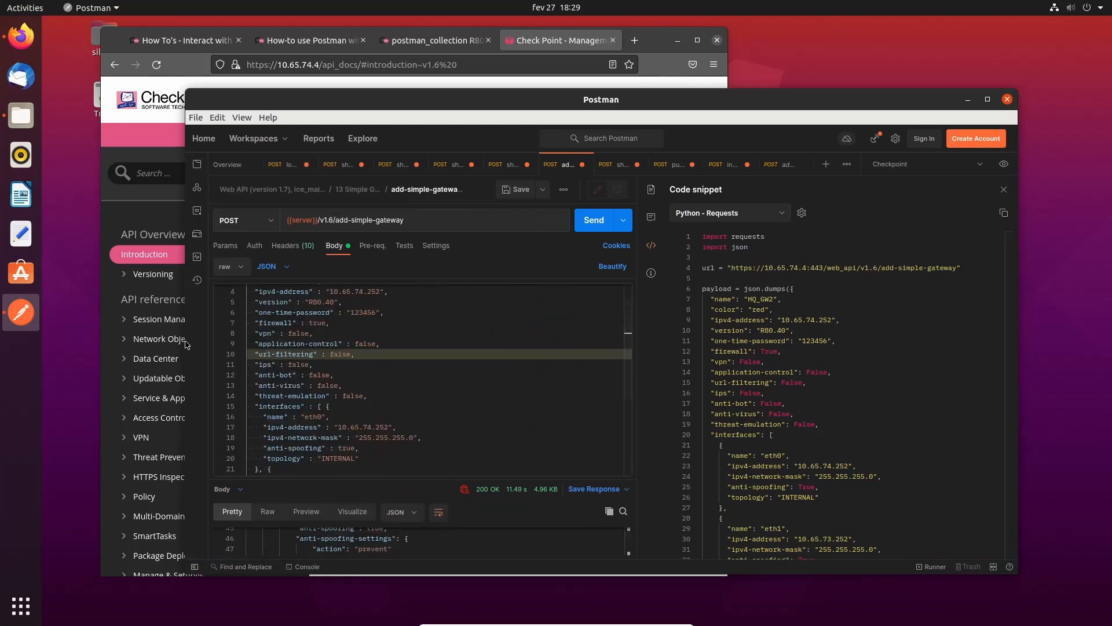
left_click_drag(186, 340, 58, 341)
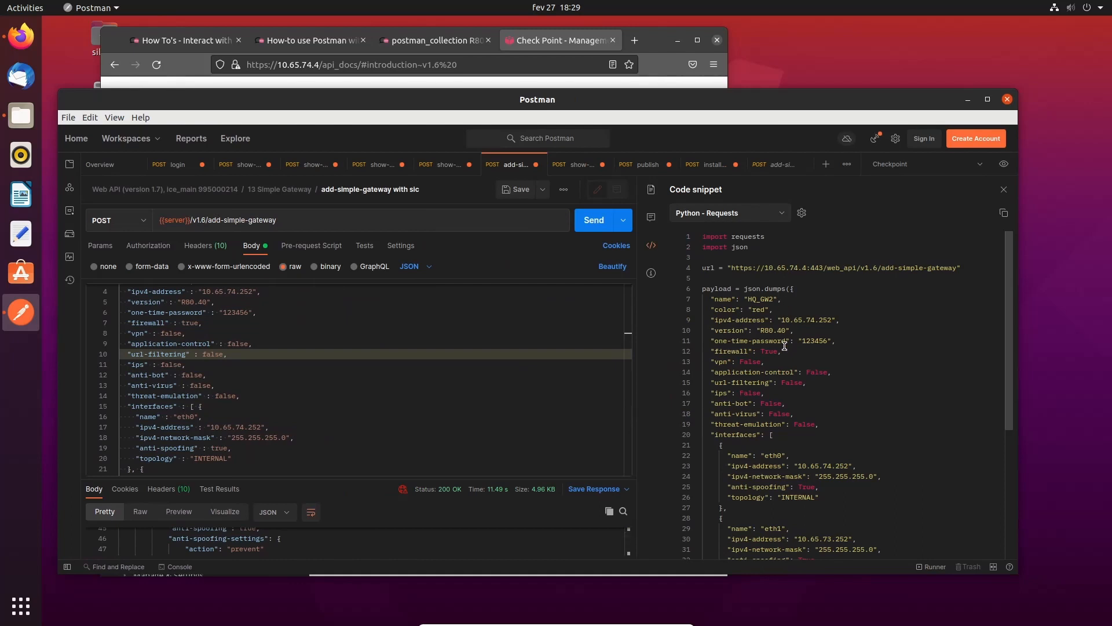
scroll(784, 346, "down", 5)
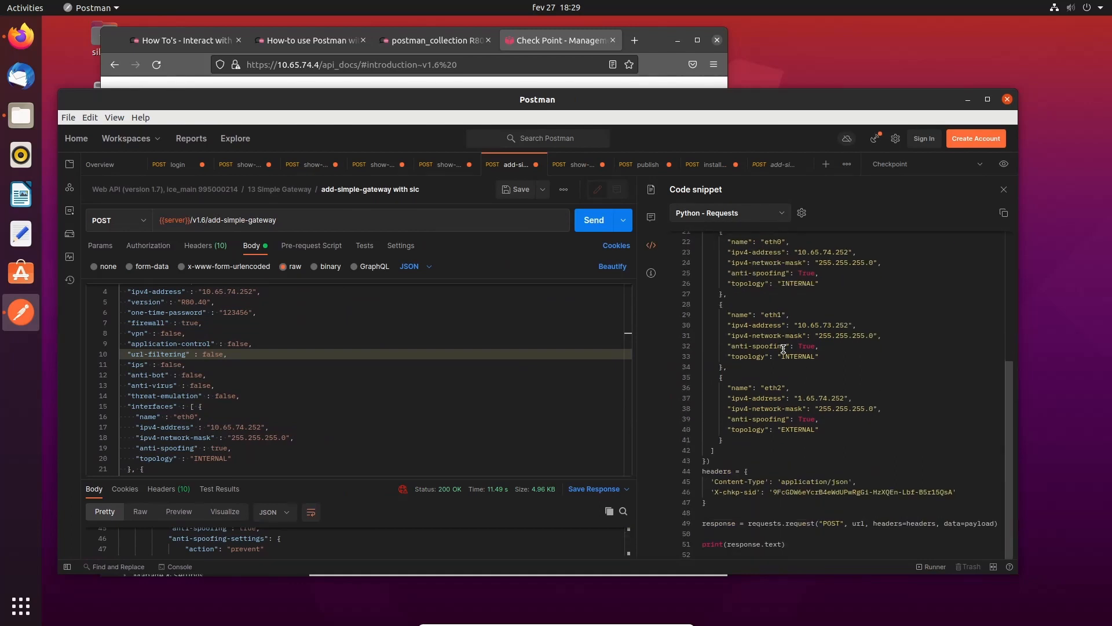
scroll(777, 431, "up", 5)
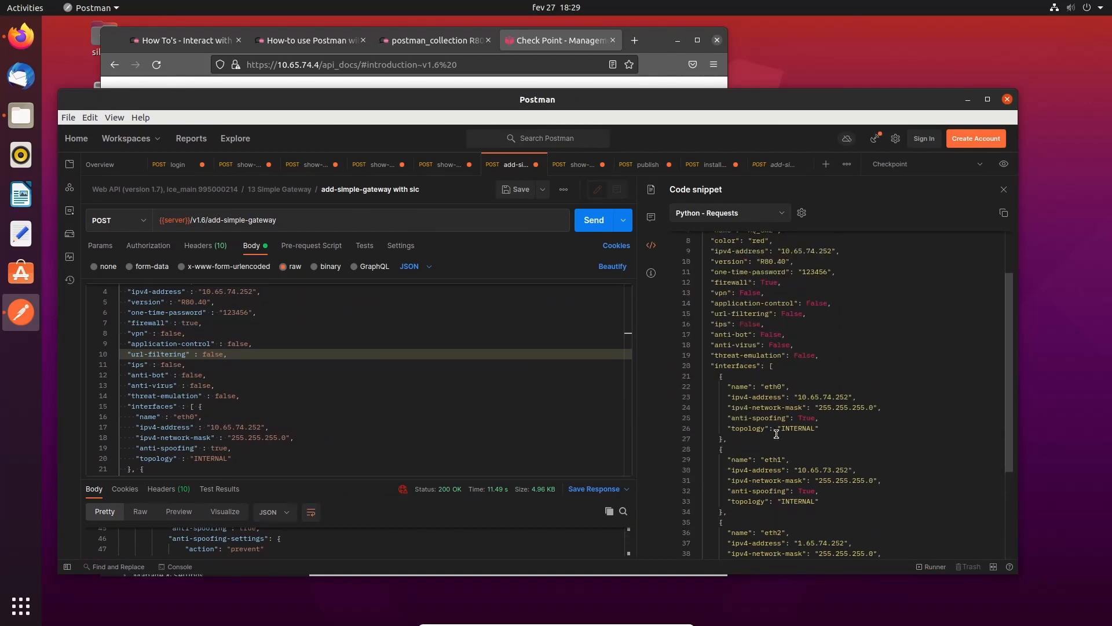
scroll(777, 433, "down", 5)
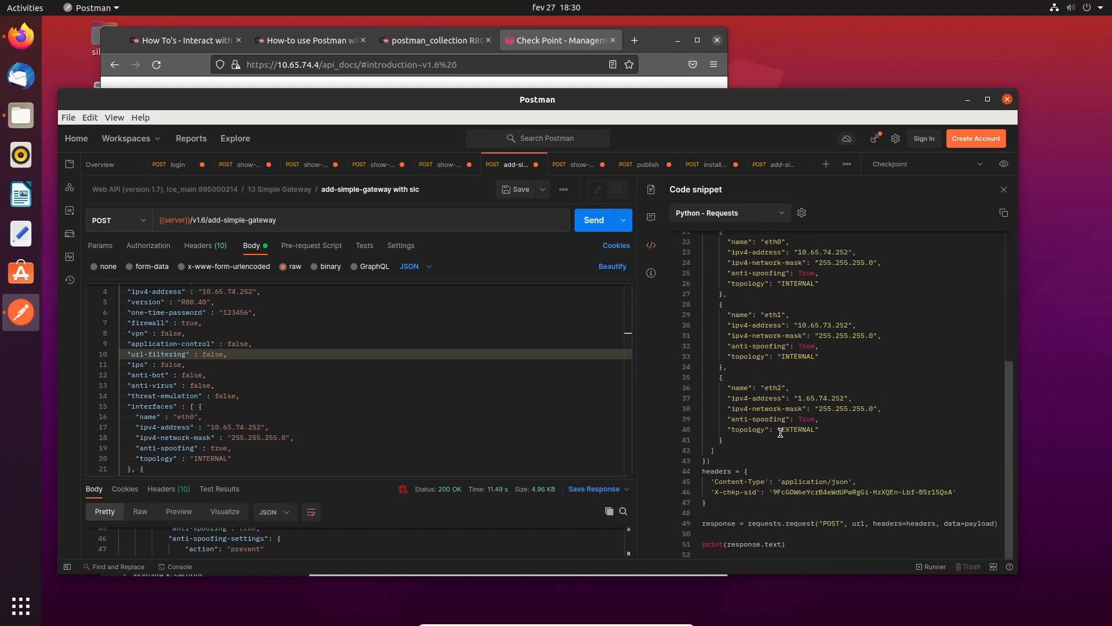
scroll(781, 433, "up", 5)
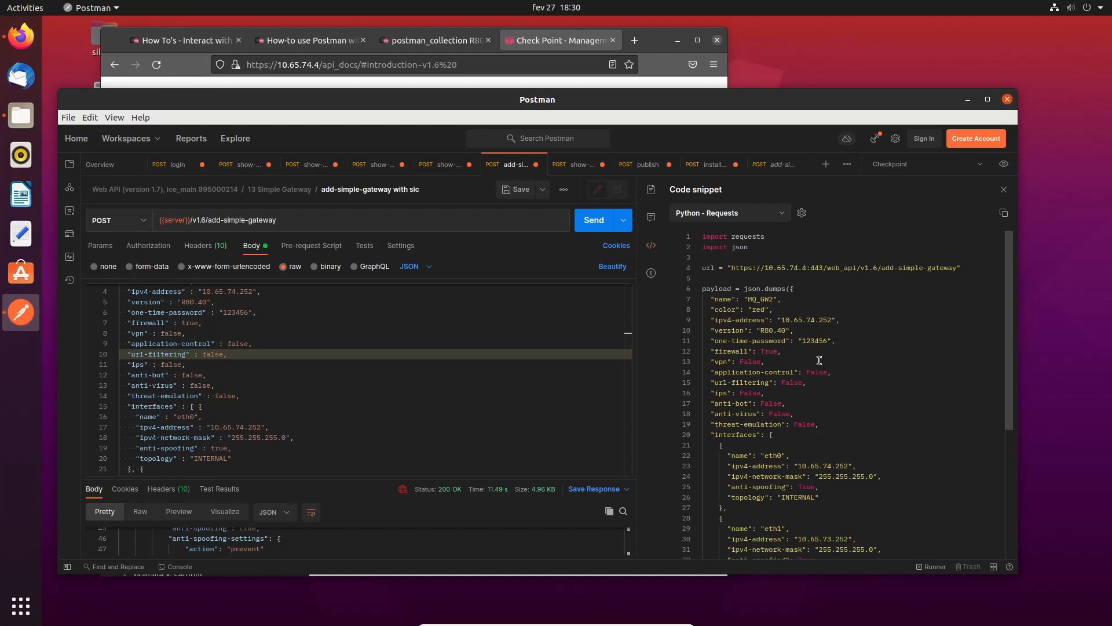
- Browse the Management API how-to, How-to use Postman and postman collection tabs in Firefox, then return to Postman
left_click(432, 43)
left_click(308, 43)
left_click(175, 43)
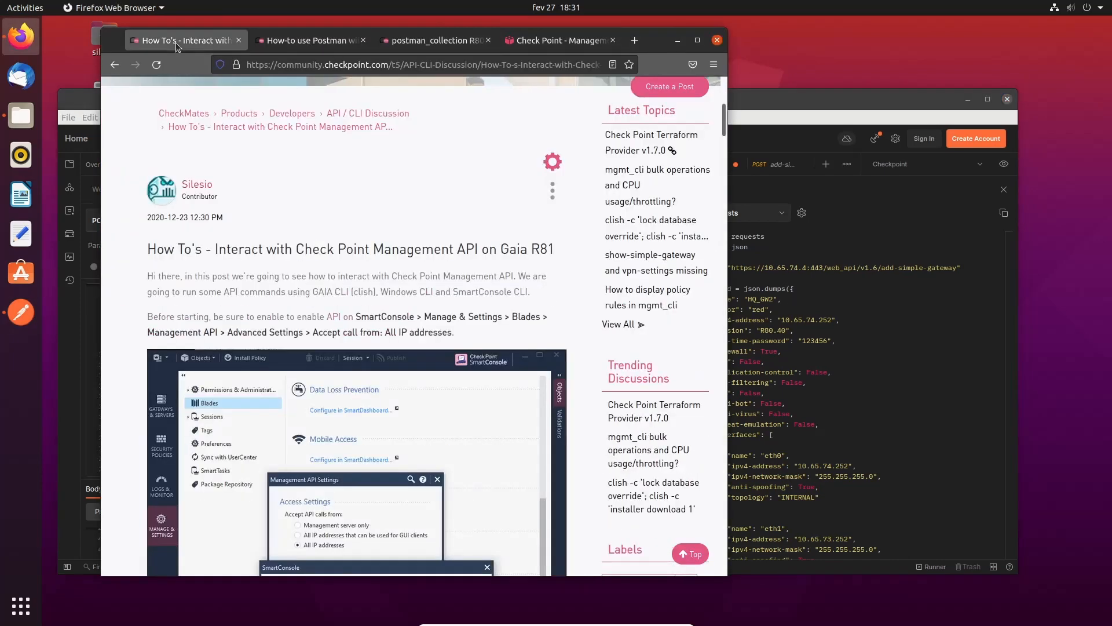
left_click(307, 42)
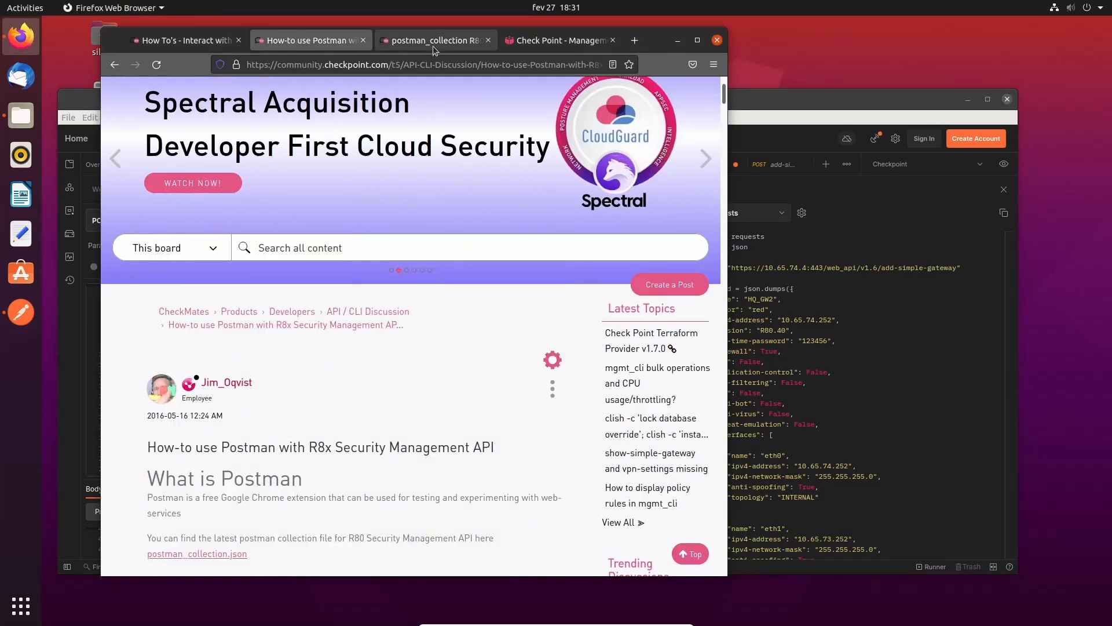
left_click(433, 46)
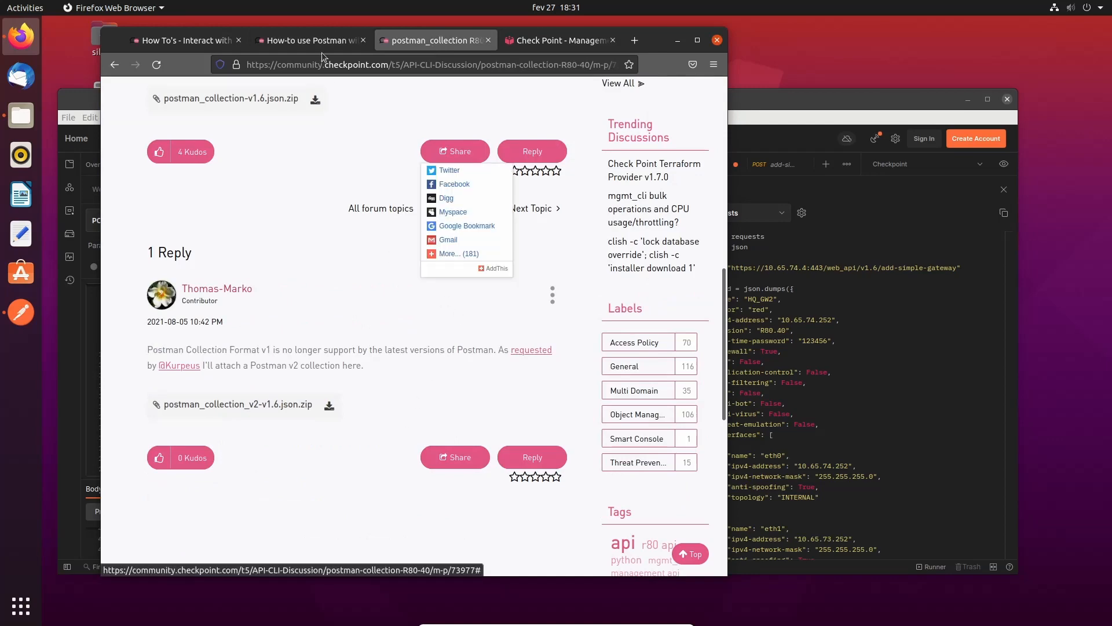
left_click(321, 43)
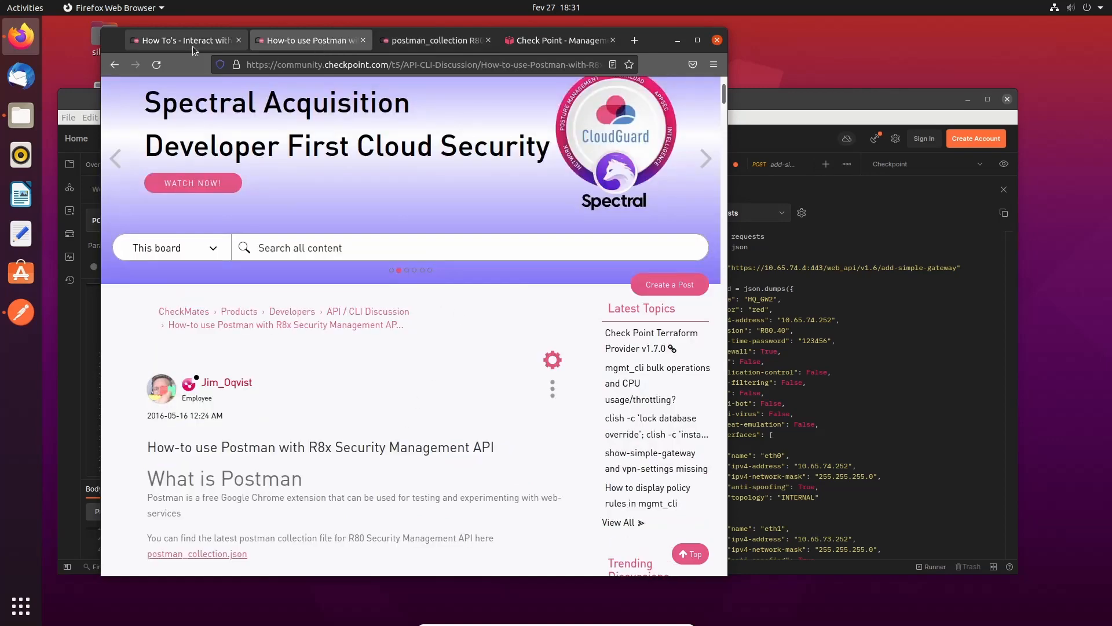
left_click(193, 46)
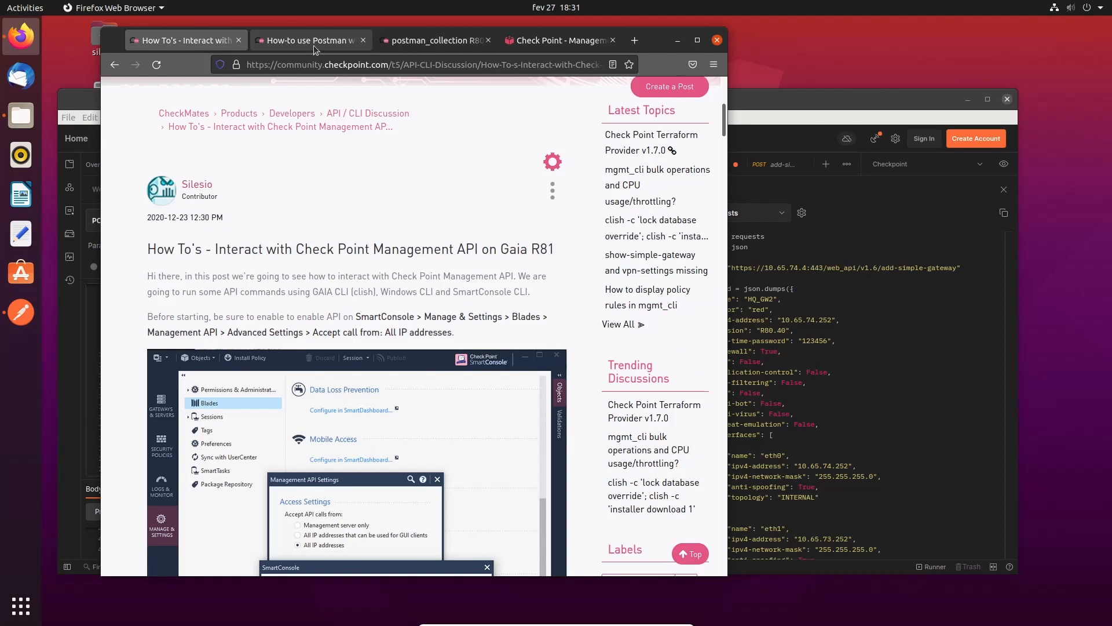
left_click(438, 46)
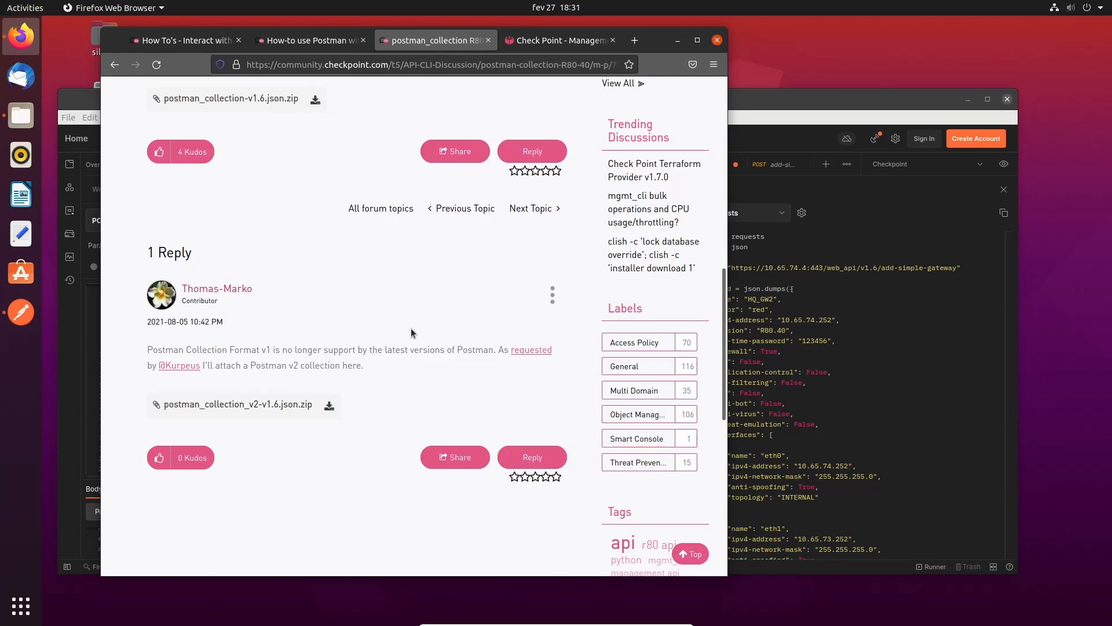
left_click(862, 375)
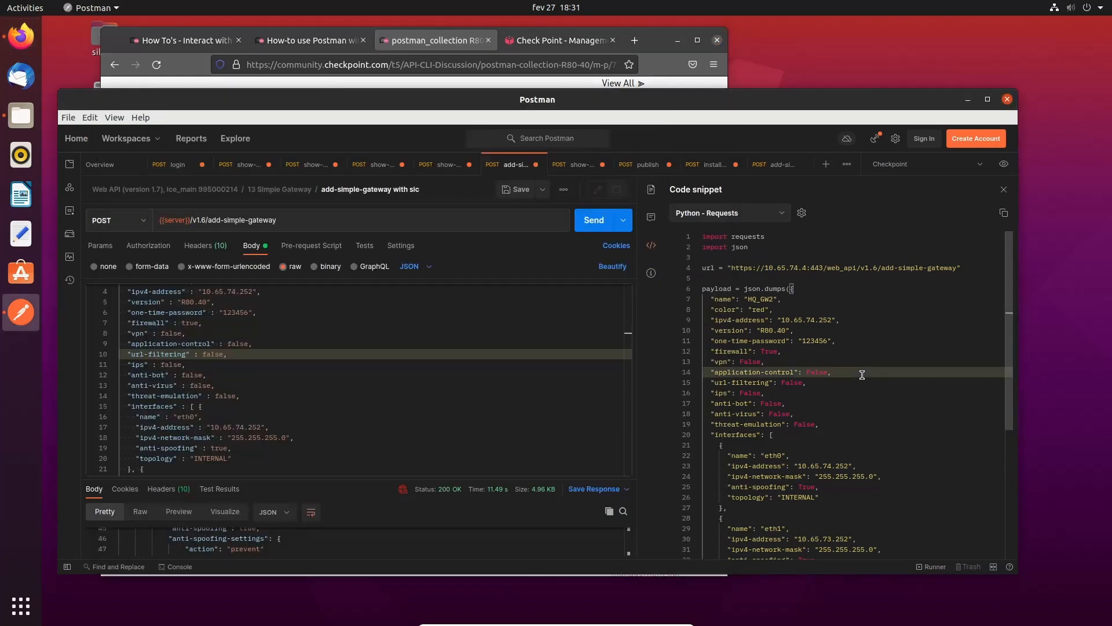